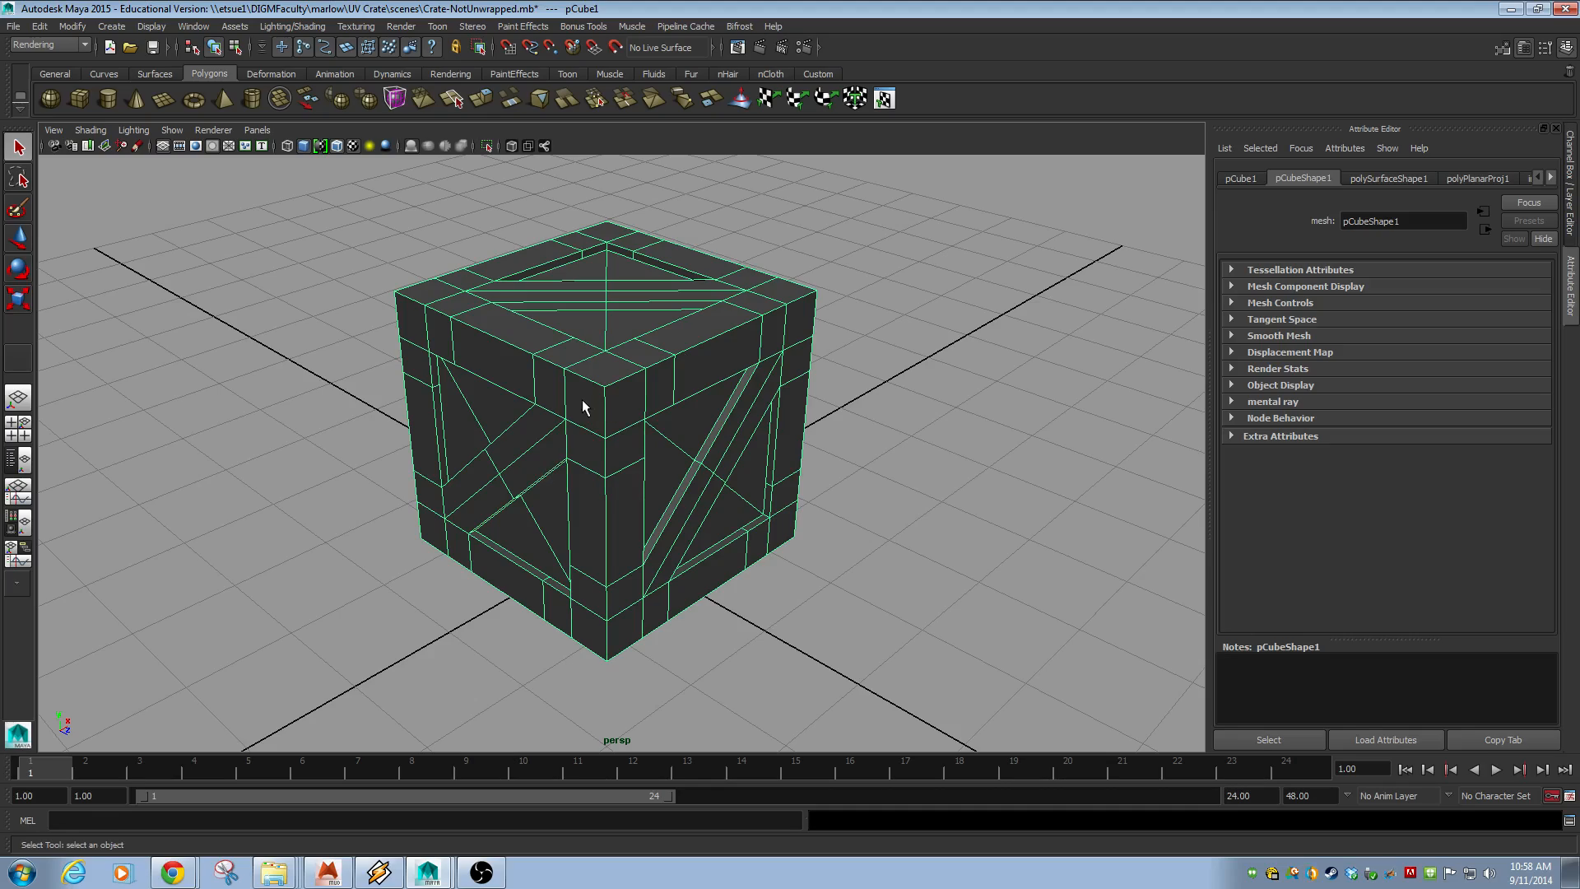
# - Assign a new Blinn material to the crate and set its reflectivity to 0
pyautogui.keyDown('alt'); pyautogui.moveTo(516, 437); pyautogui.dragTo(681, 474); pyautogui.keyUp('alt')
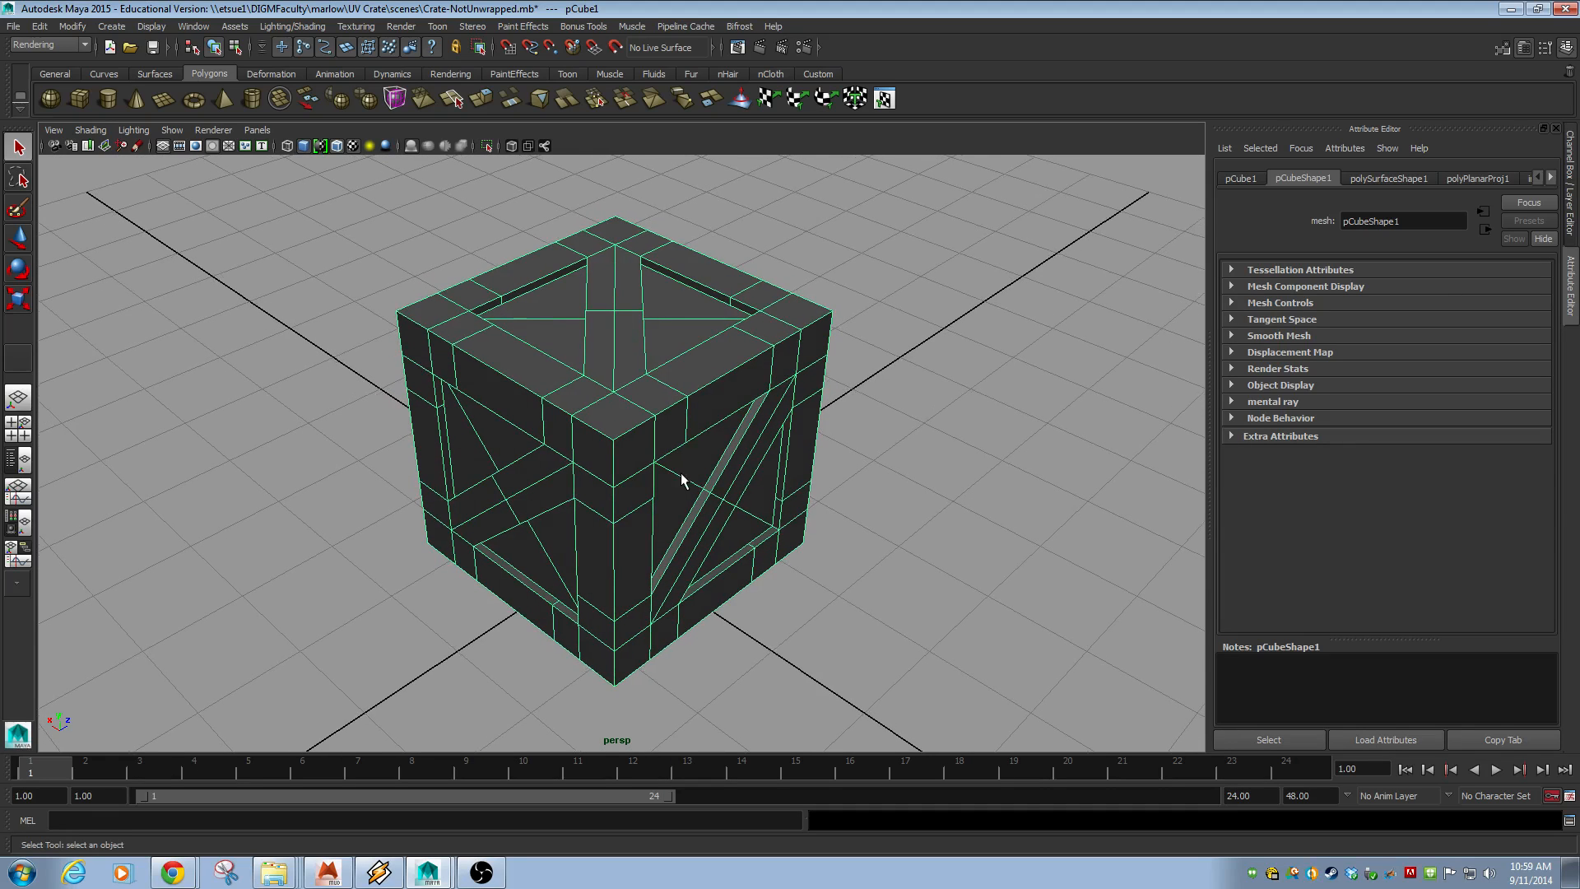
pyautogui.keyDown('alt'); pyautogui.moveTo(387, 594); pyautogui.dragTo(565, 590); pyautogui.keyUp('alt')
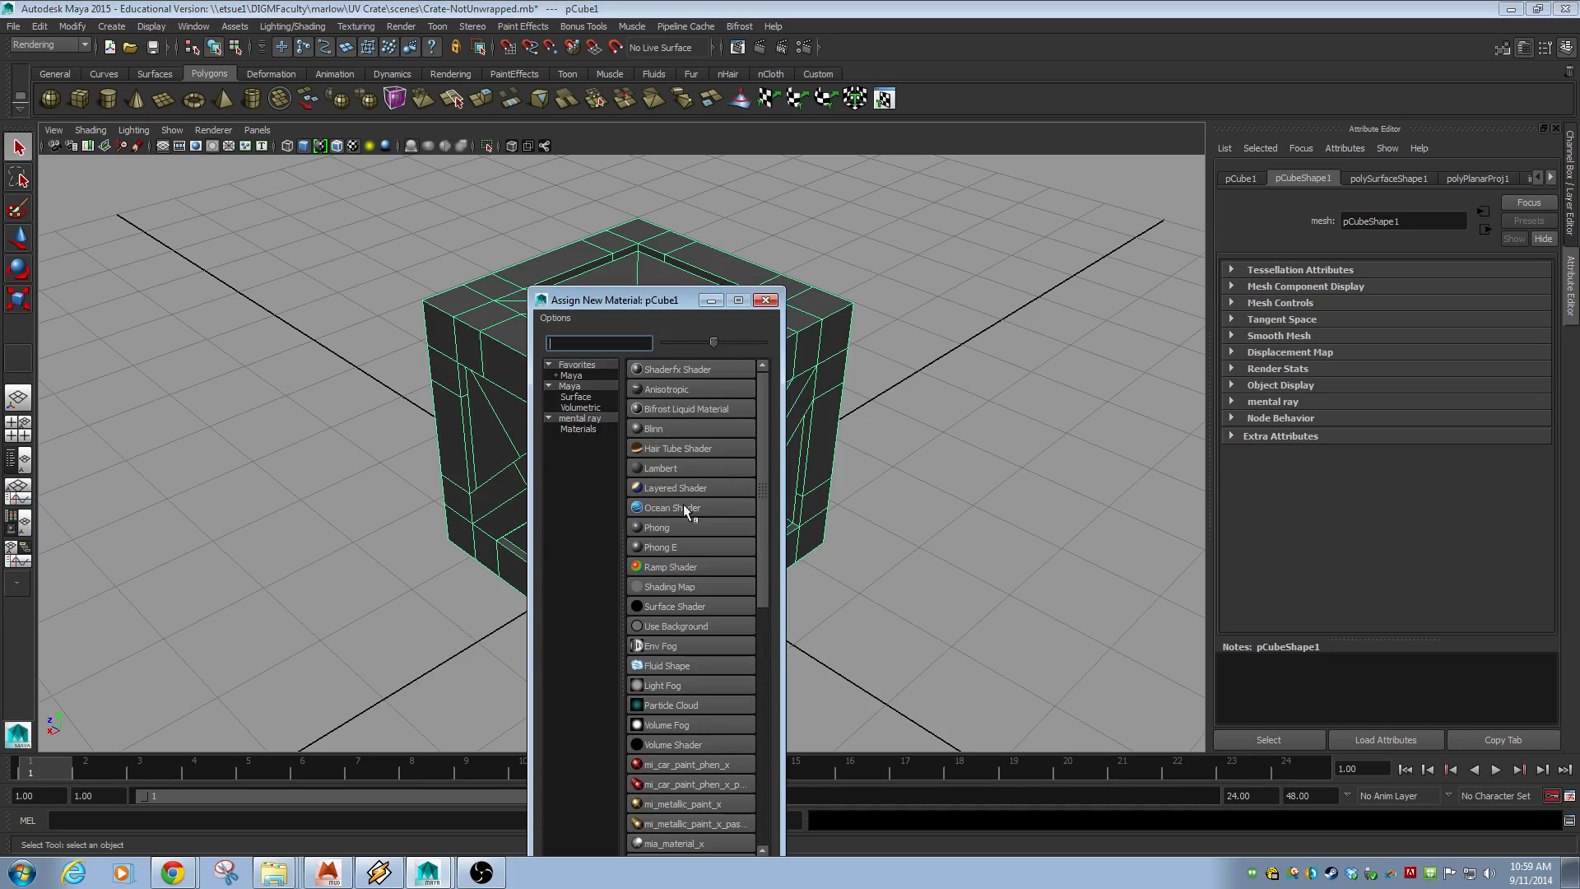
pyautogui.click(650, 427)
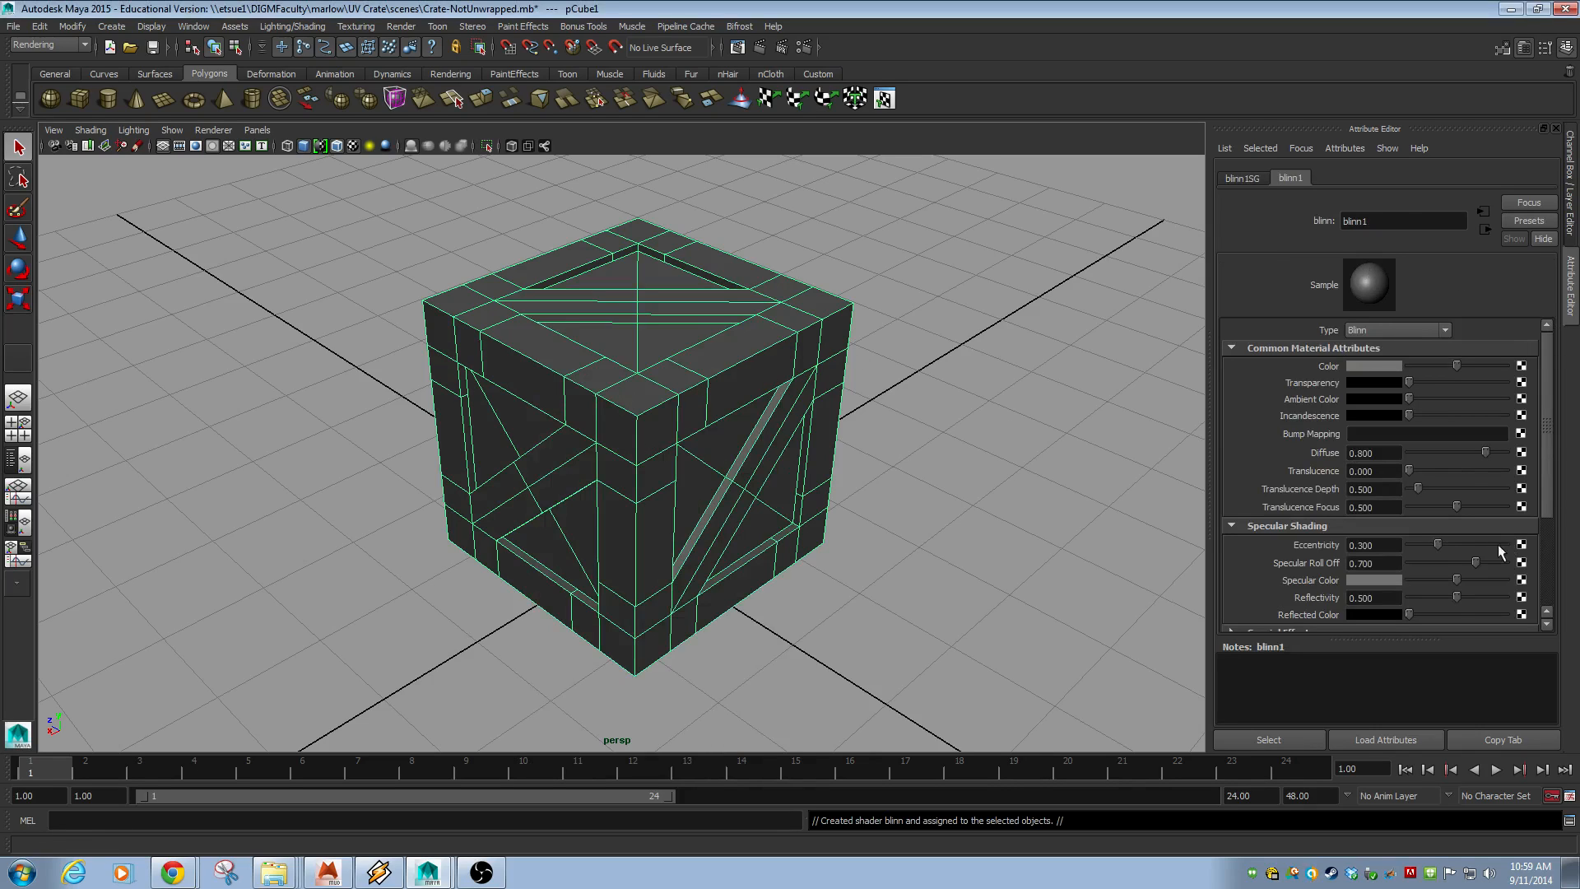
pyautogui.moveTo(1454, 603); pyautogui.dragTo(1335, 596)
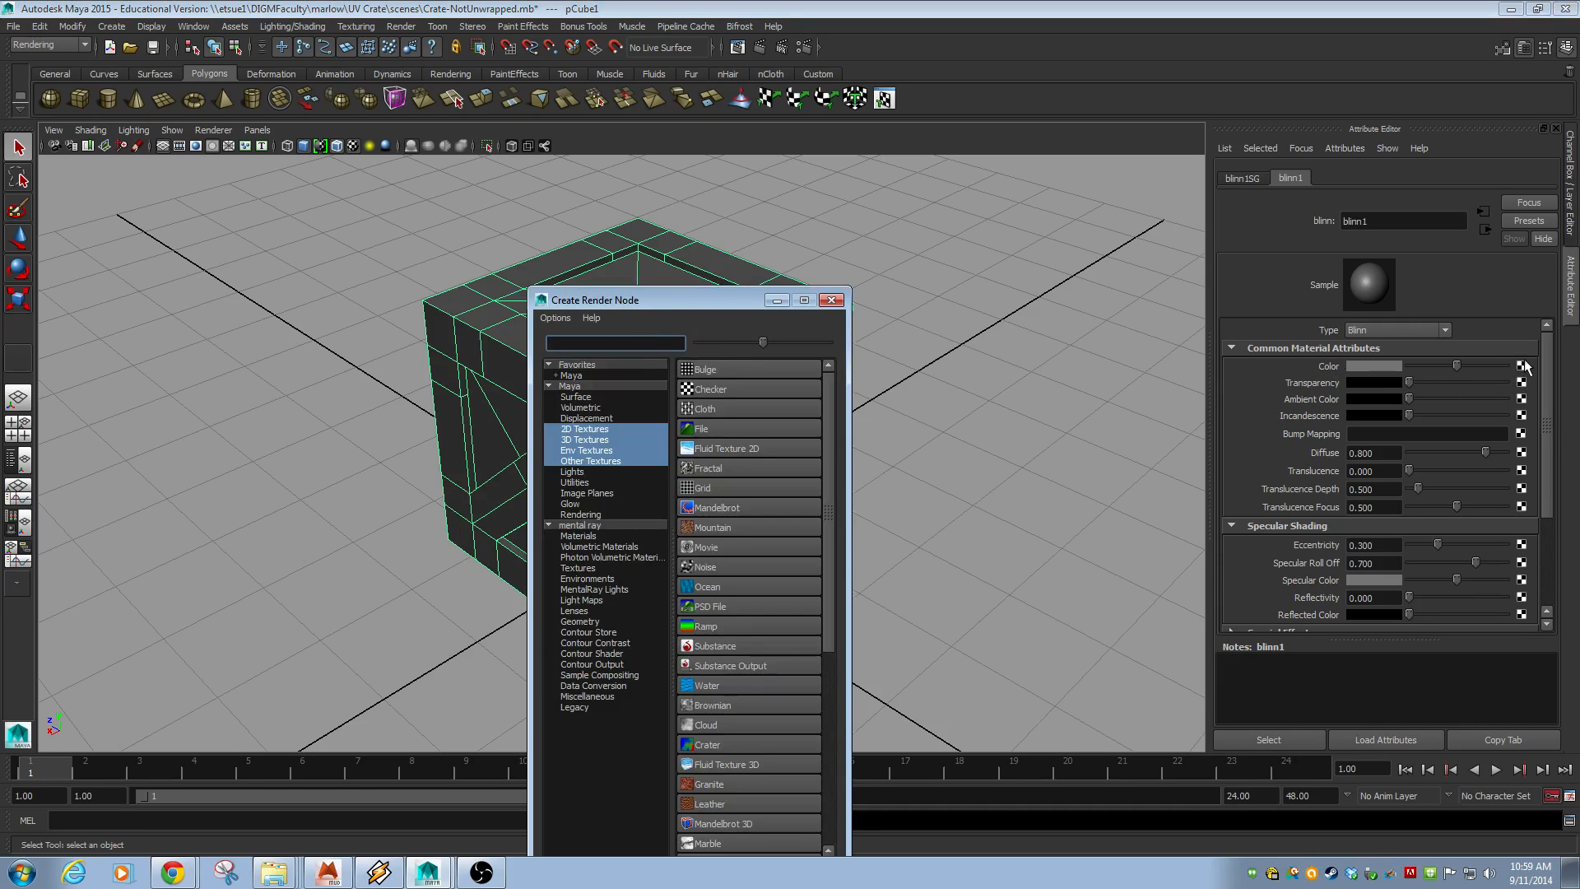
# - Map a File texture to the Blinn's color and load CrateColor.tga from the sourceimages folder as its image
pyautogui.moveTo(703, 302); pyautogui.dragTo(865, 110)
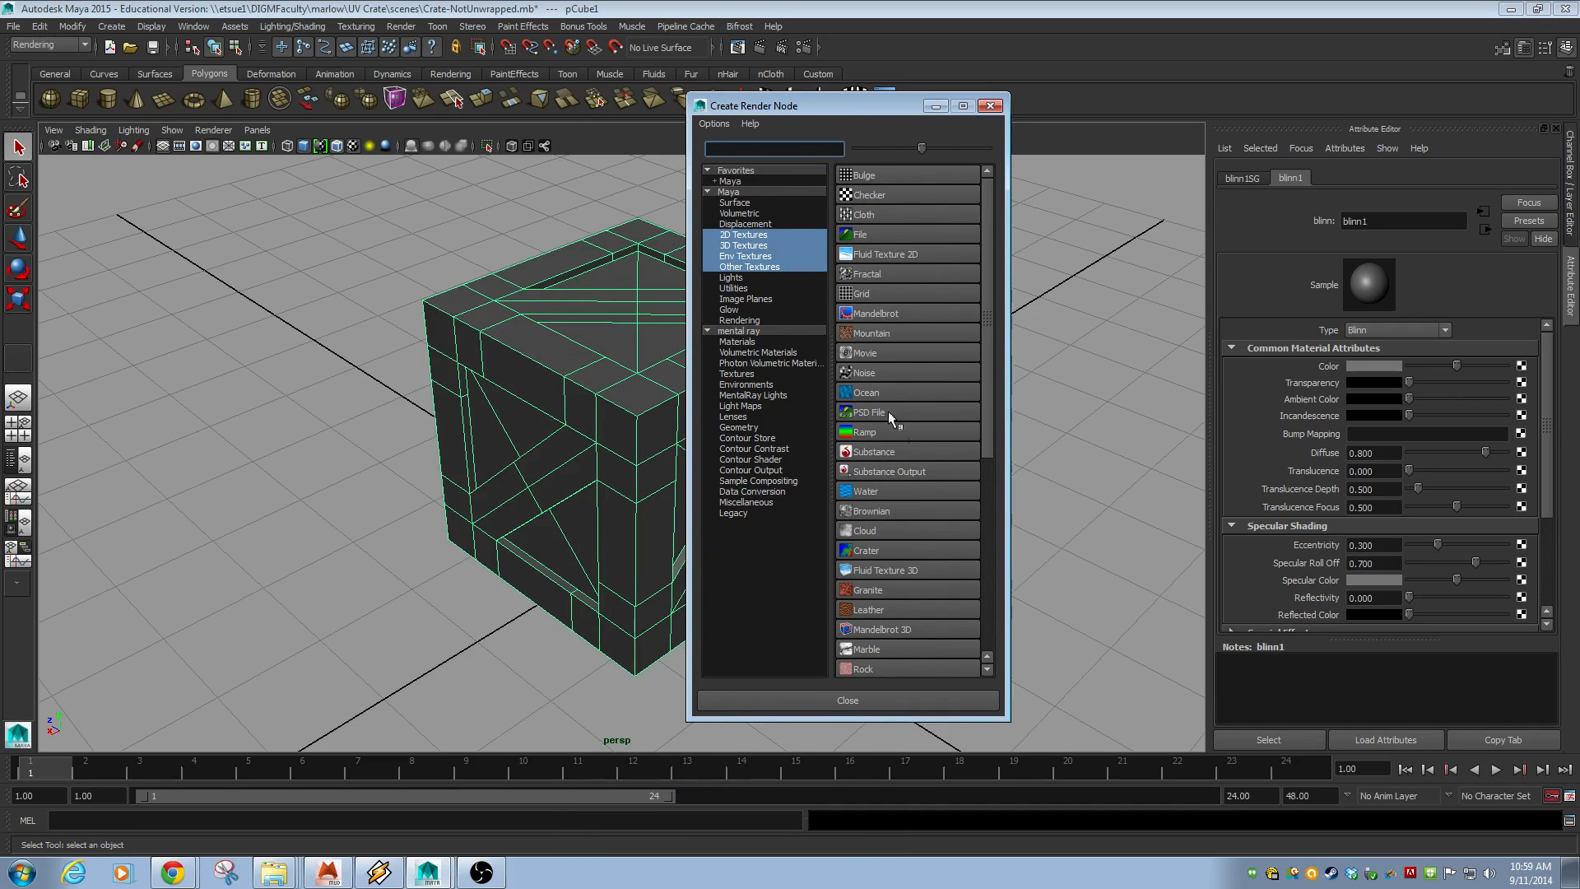
pyautogui.click(857, 234)
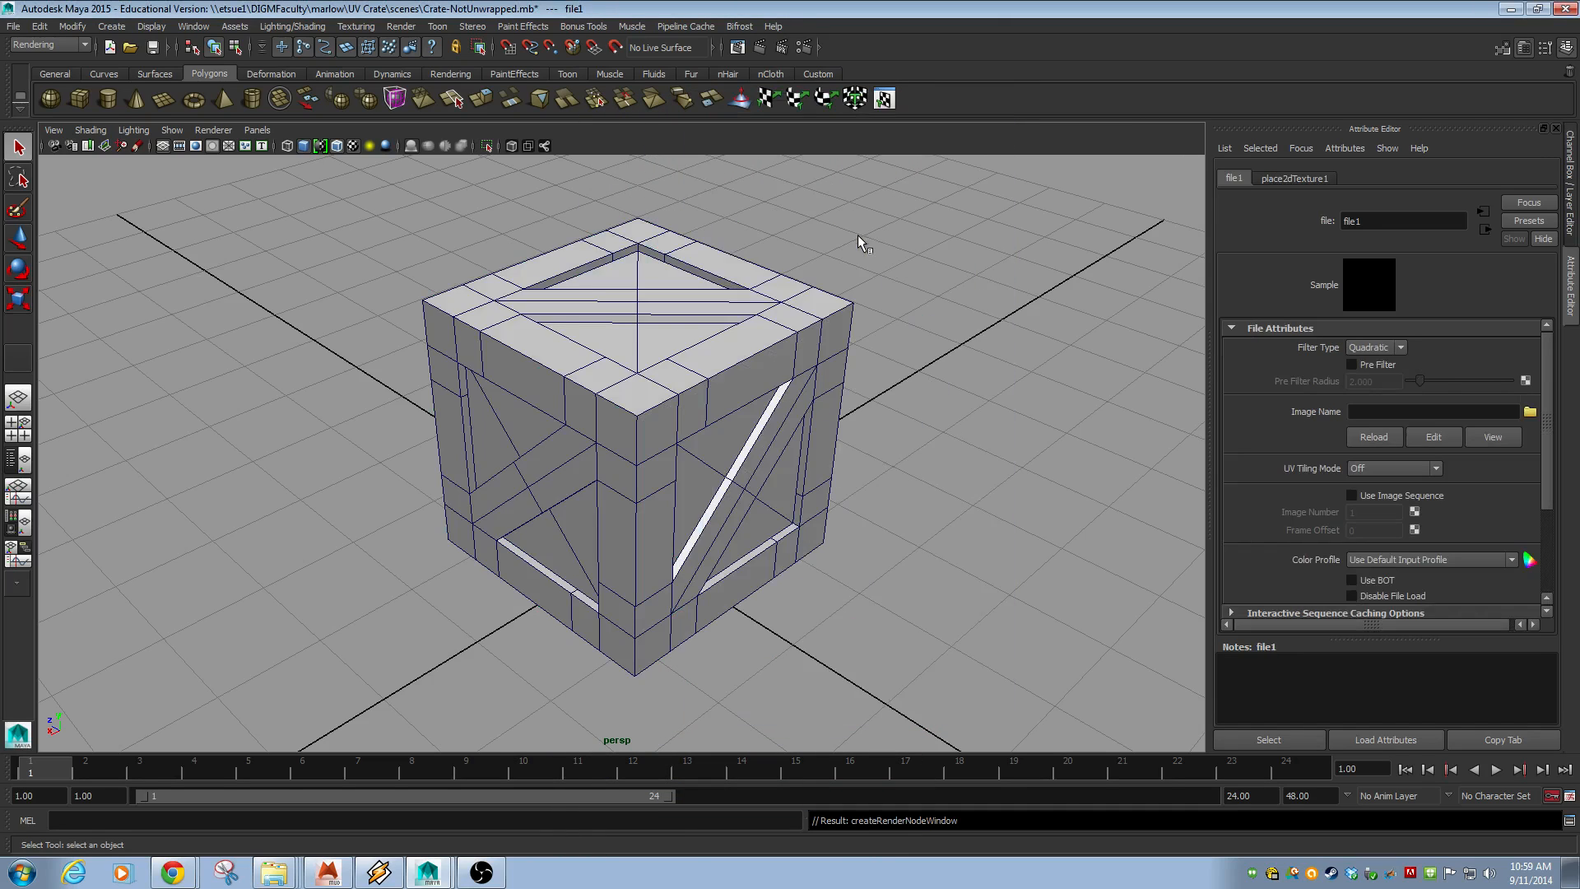
pyautogui.click(1530, 411)
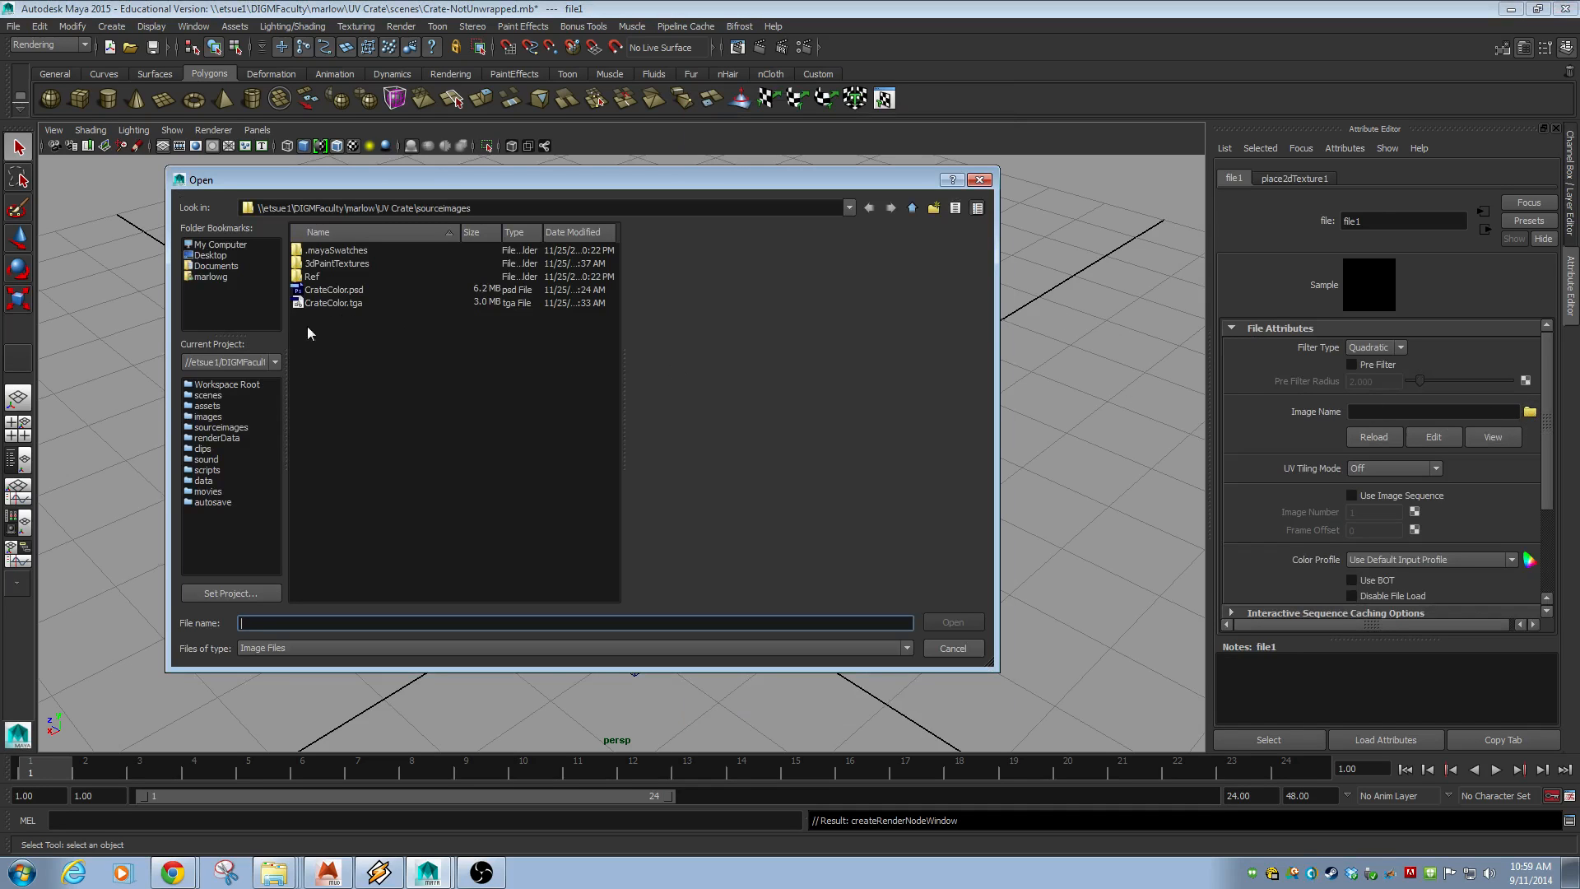
pyautogui.click(321, 302)
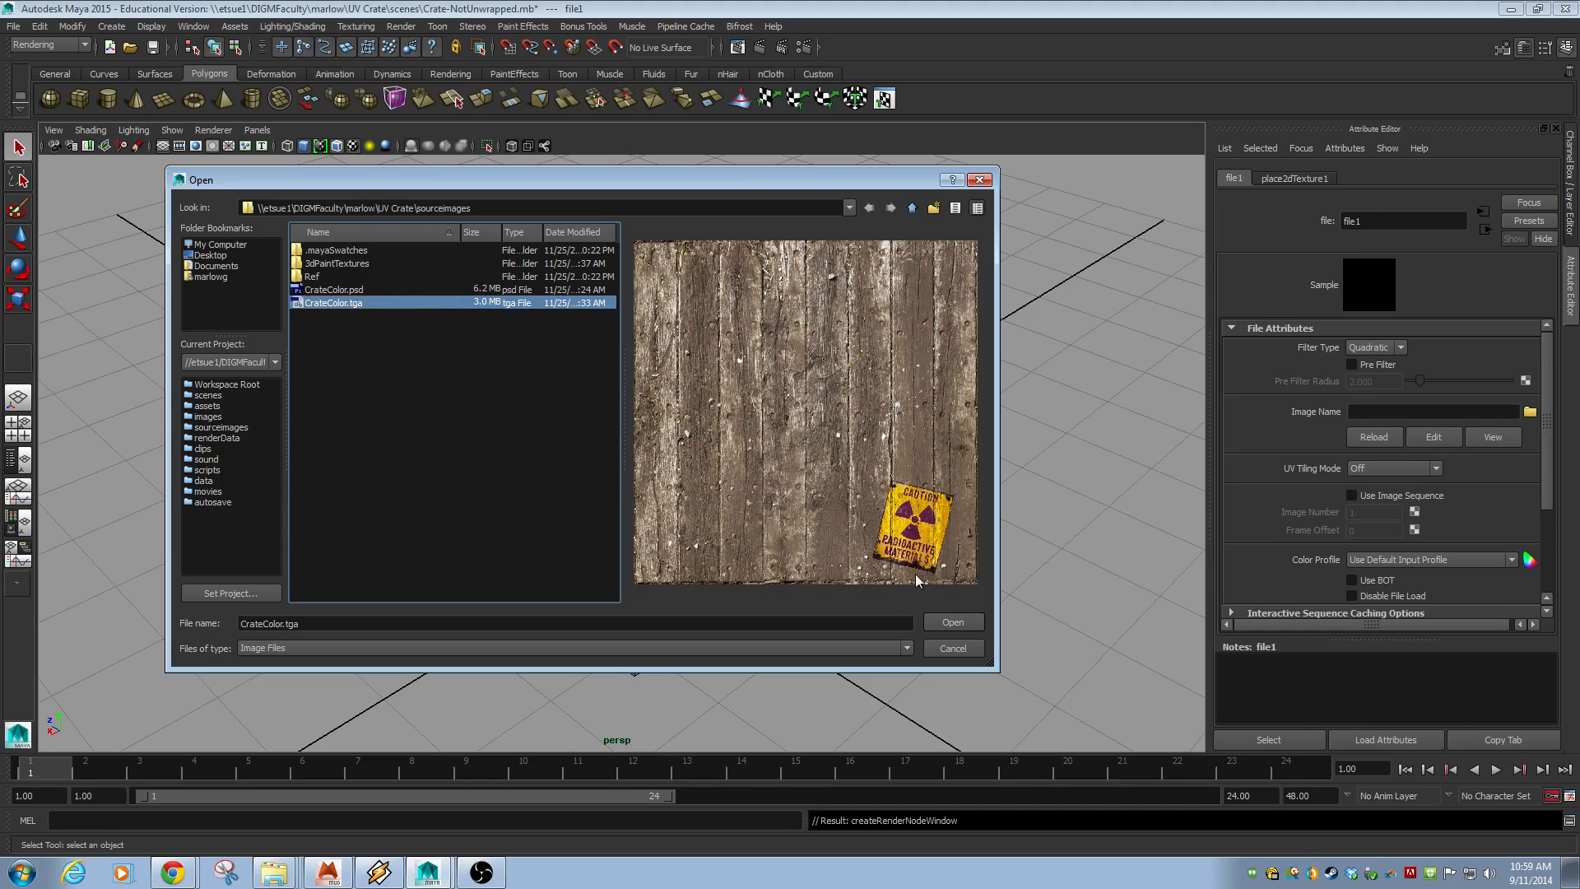
pyautogui.click(953, 623)
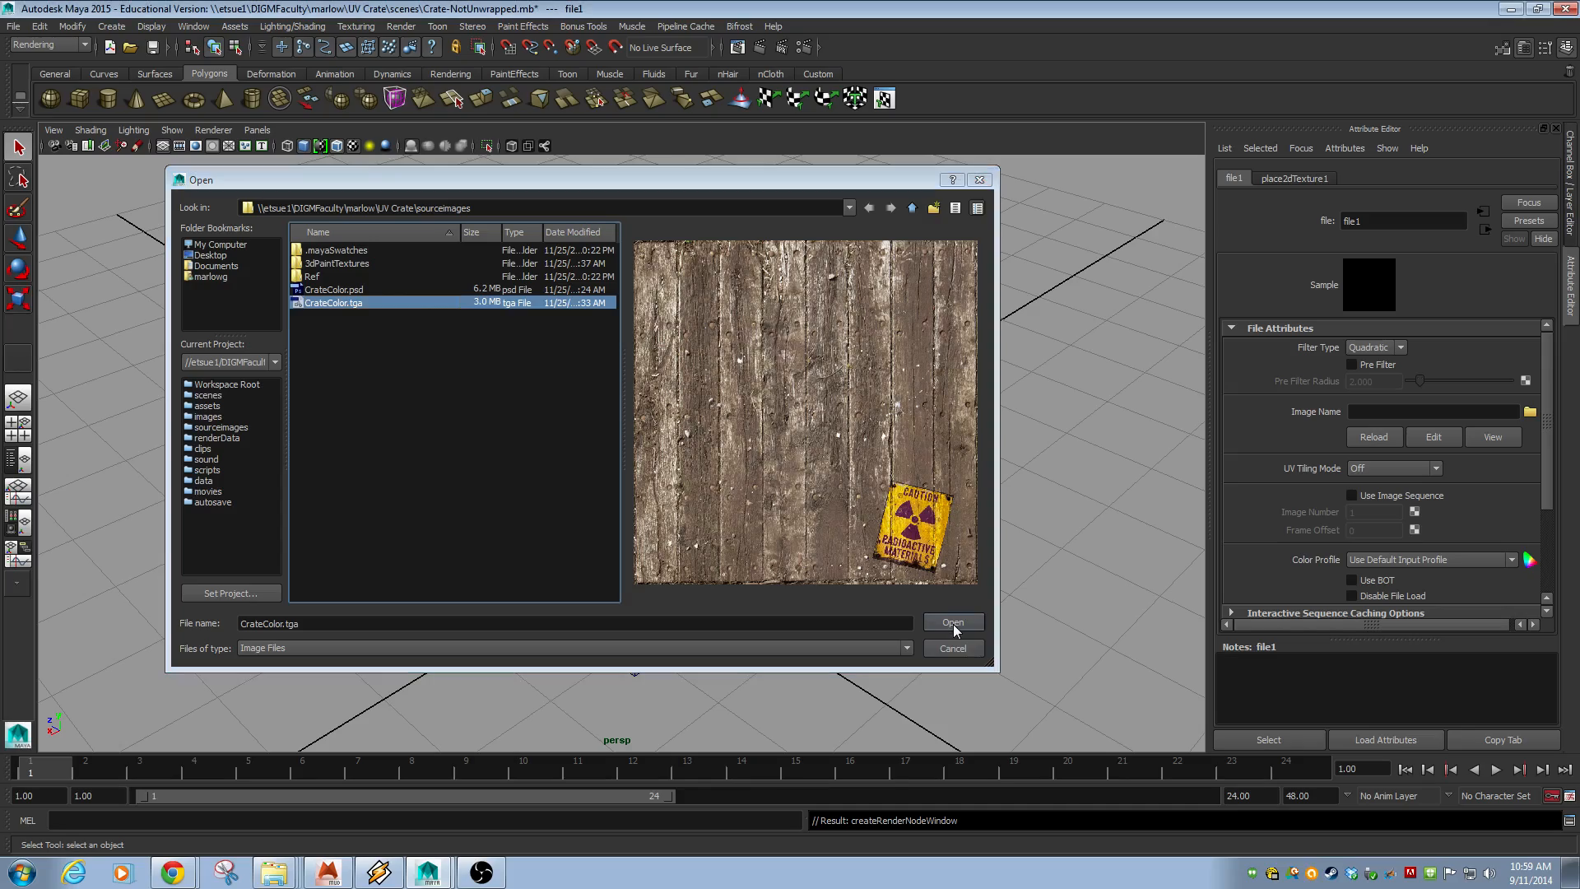
# - Open the UV Texture Editor and select the crate to display its whole UV layout over the texture
pyautogui.keyDown('alt'); pyautogui.moveTo(631, 579); pyautogui.dragTo(568, 506); pyautogui.keyUp('alt')
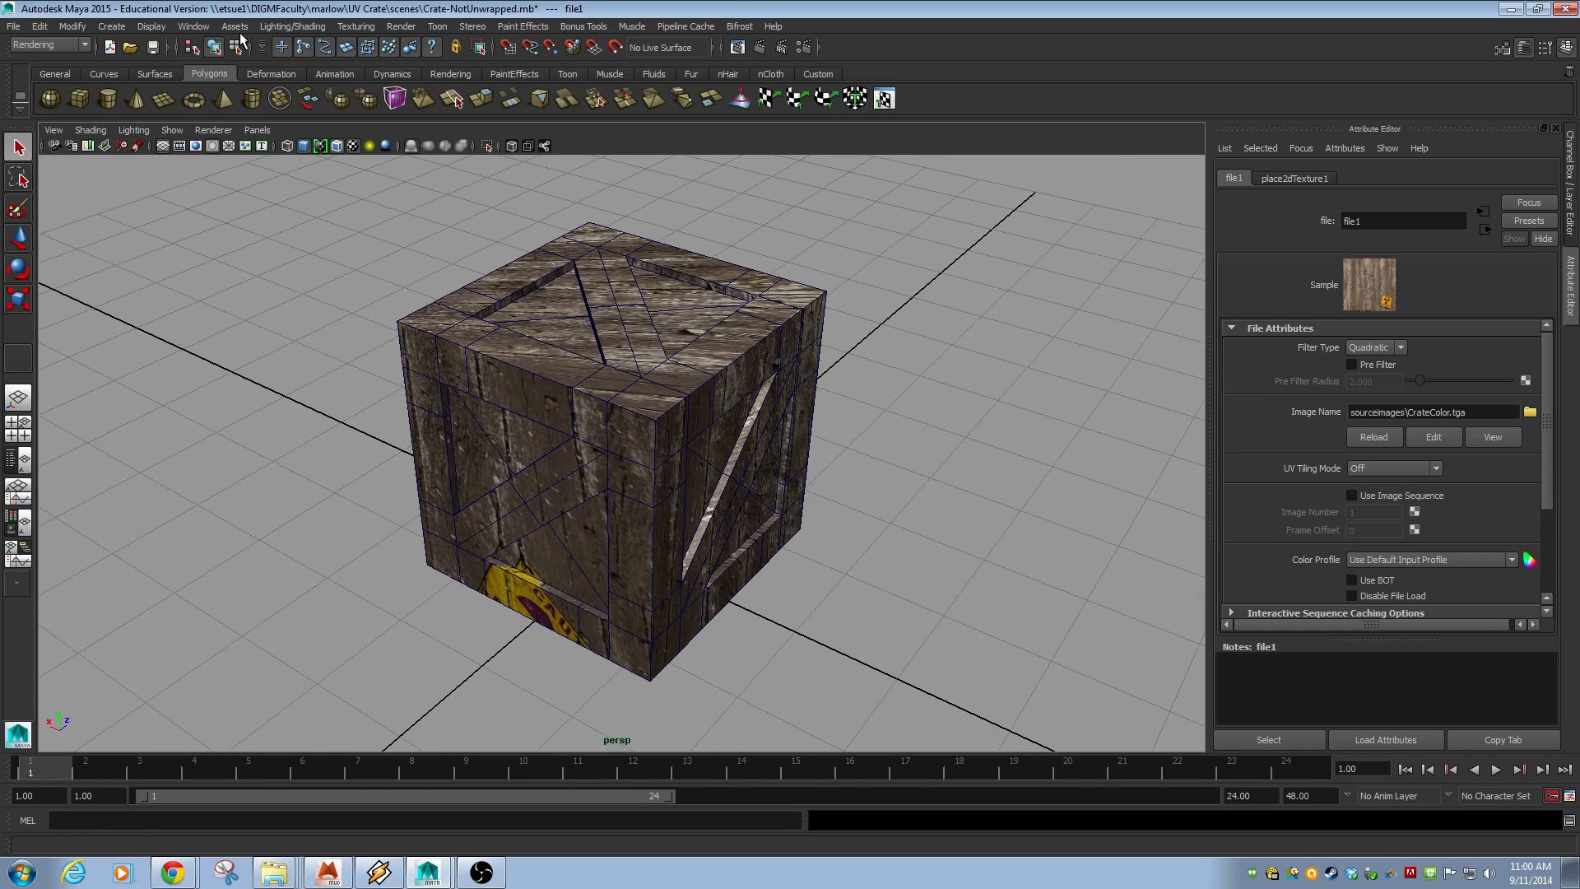
pyautogui.click(196, 26)
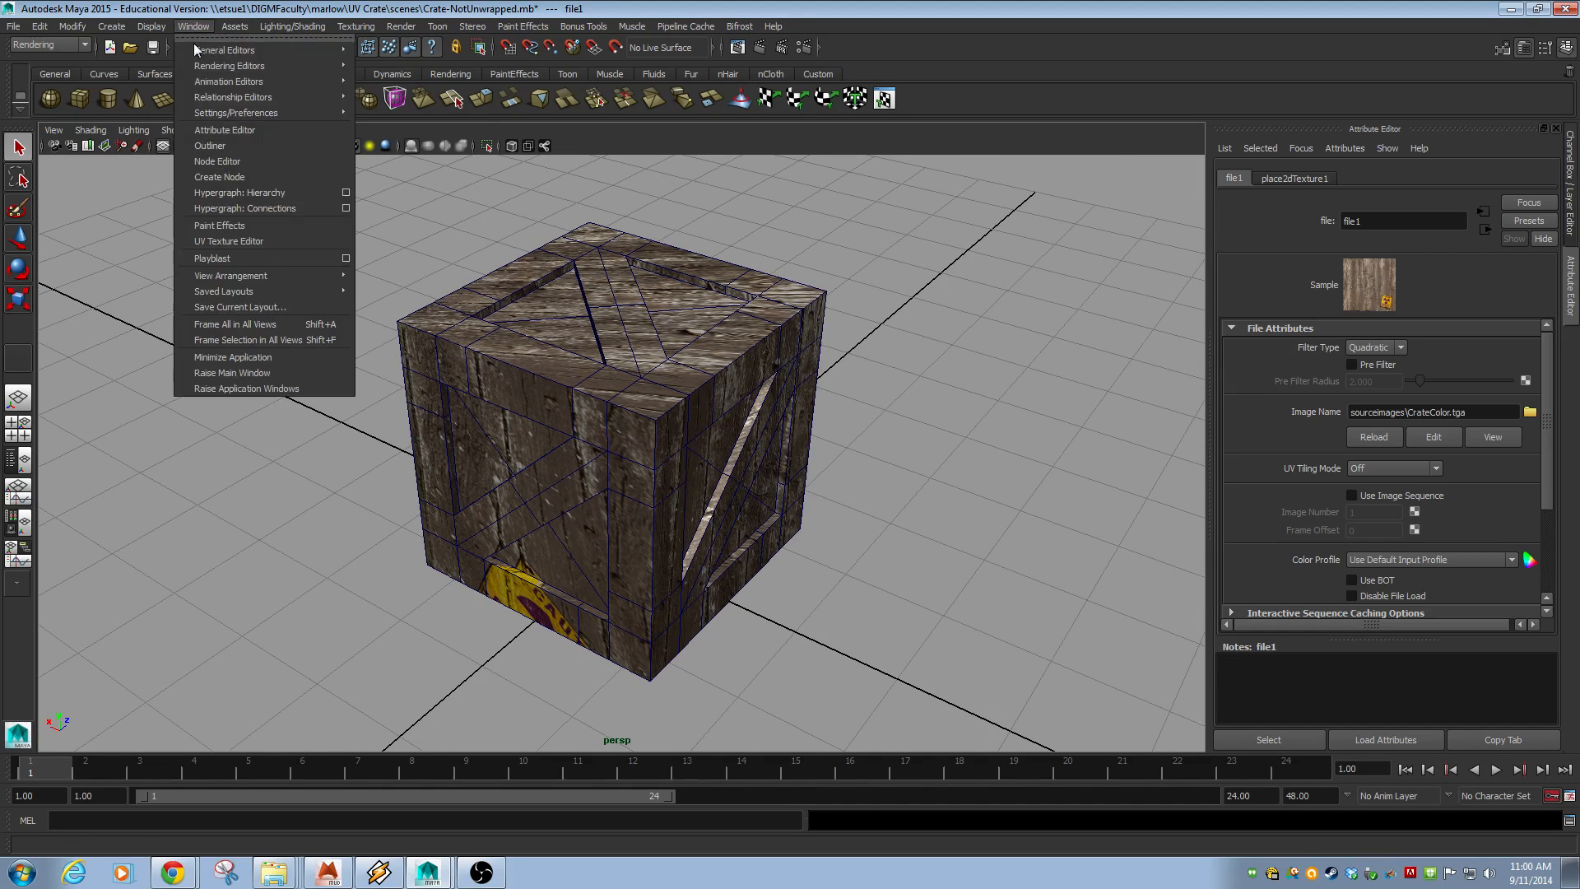
pyautogui.click(228, 243)
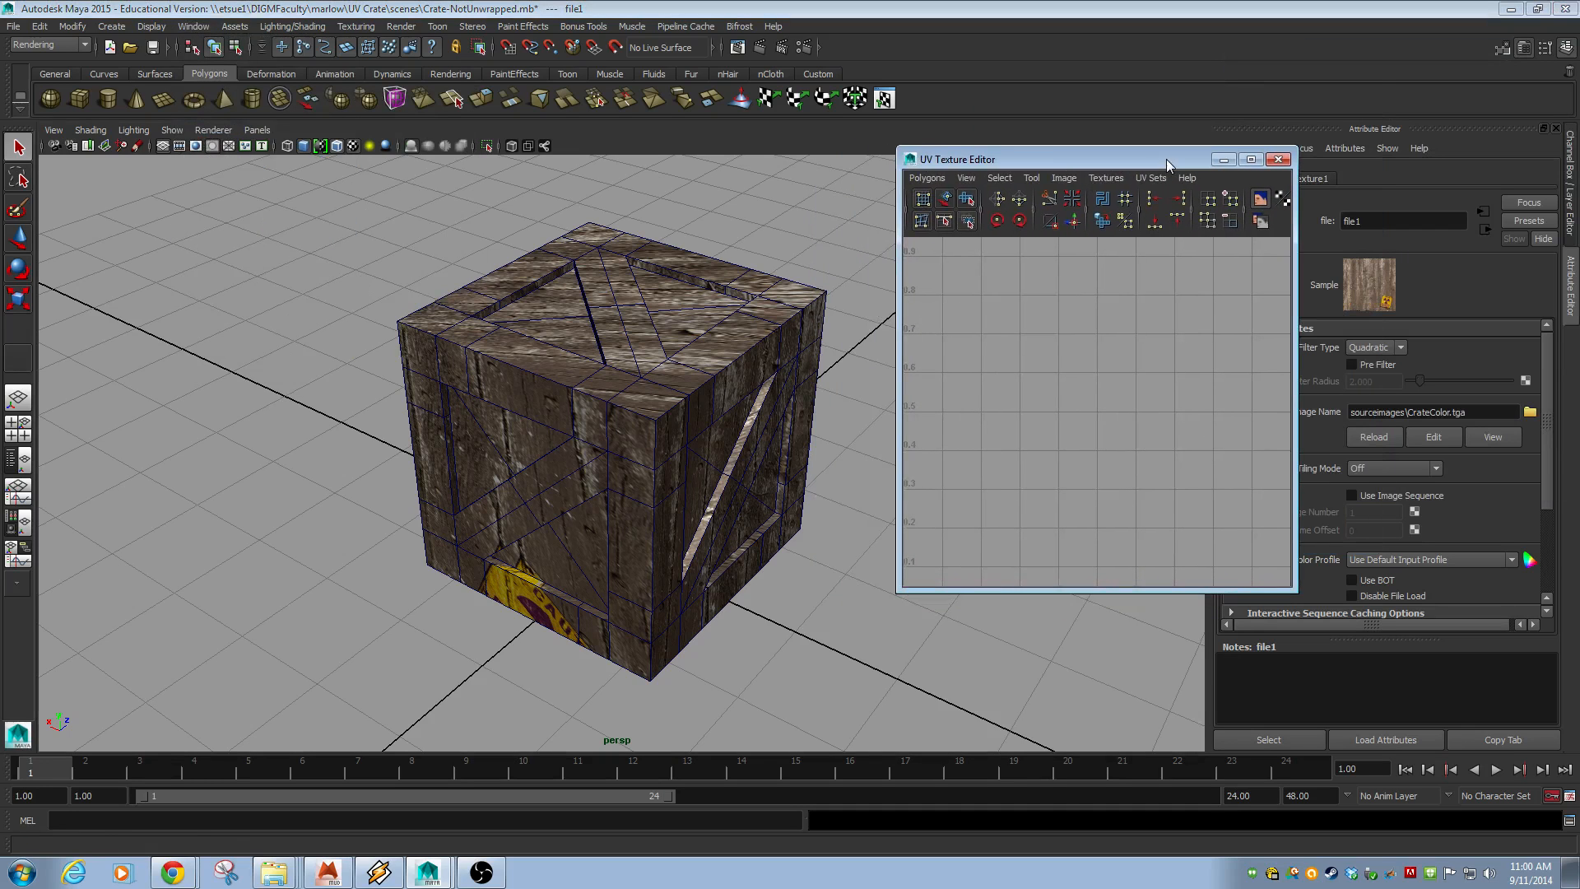
pyautogui.keyDown('alt'); pyautogui.moveTo(803, 369); pyautogui.dragTo(648, 352, button='middle'); pyautogui.keyUp('alt')
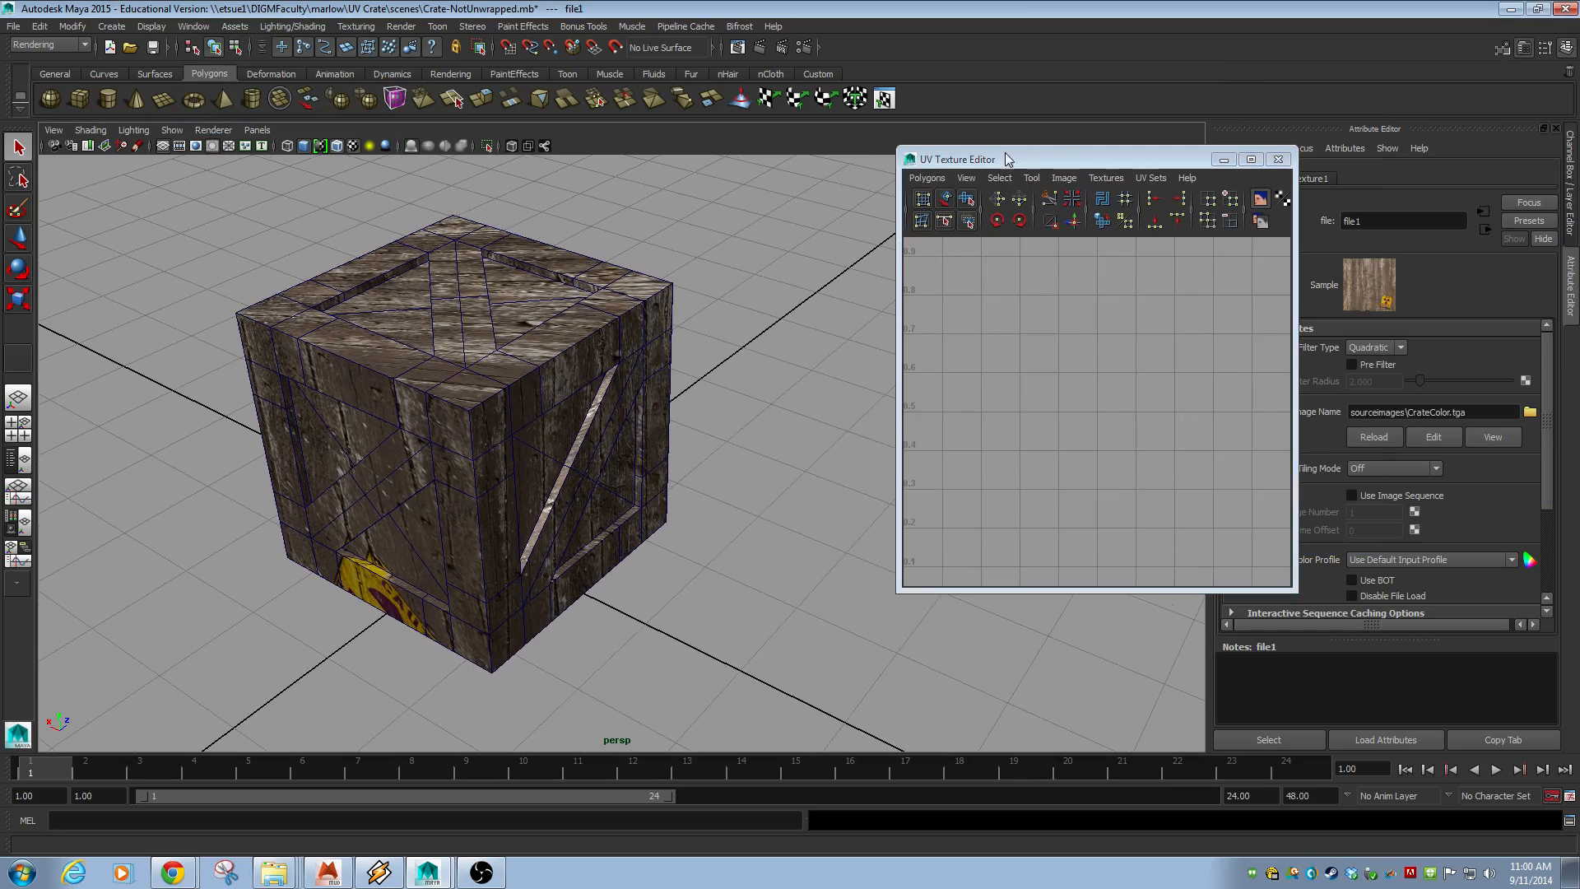
pyautogui.click(966, 178)
pyautogui.moveTo(1000, 183)
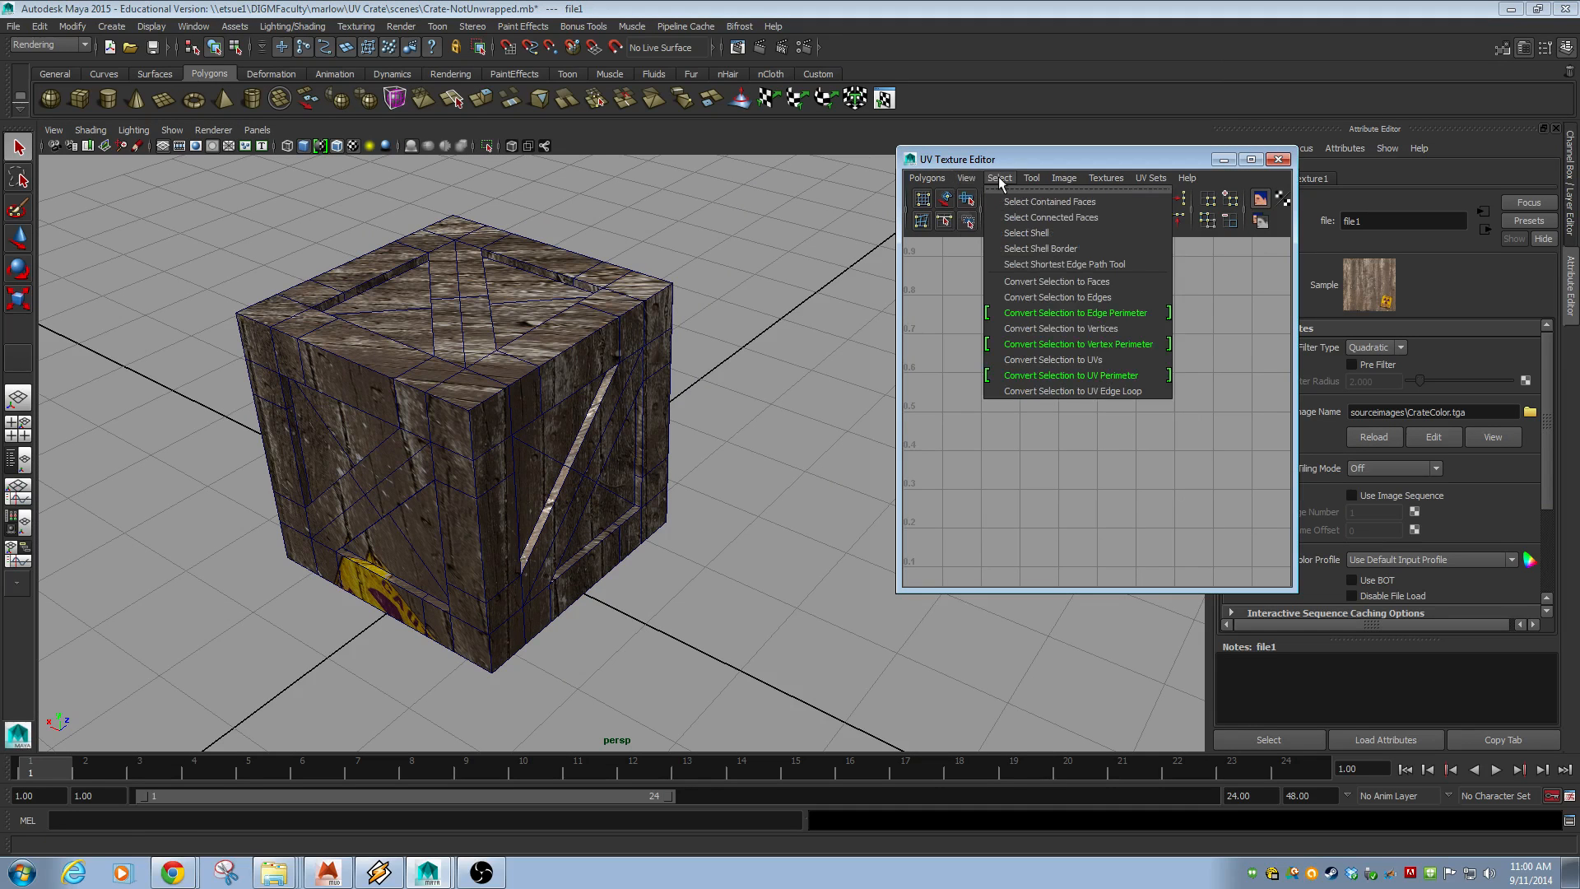
pyautogui.click(601, 337)
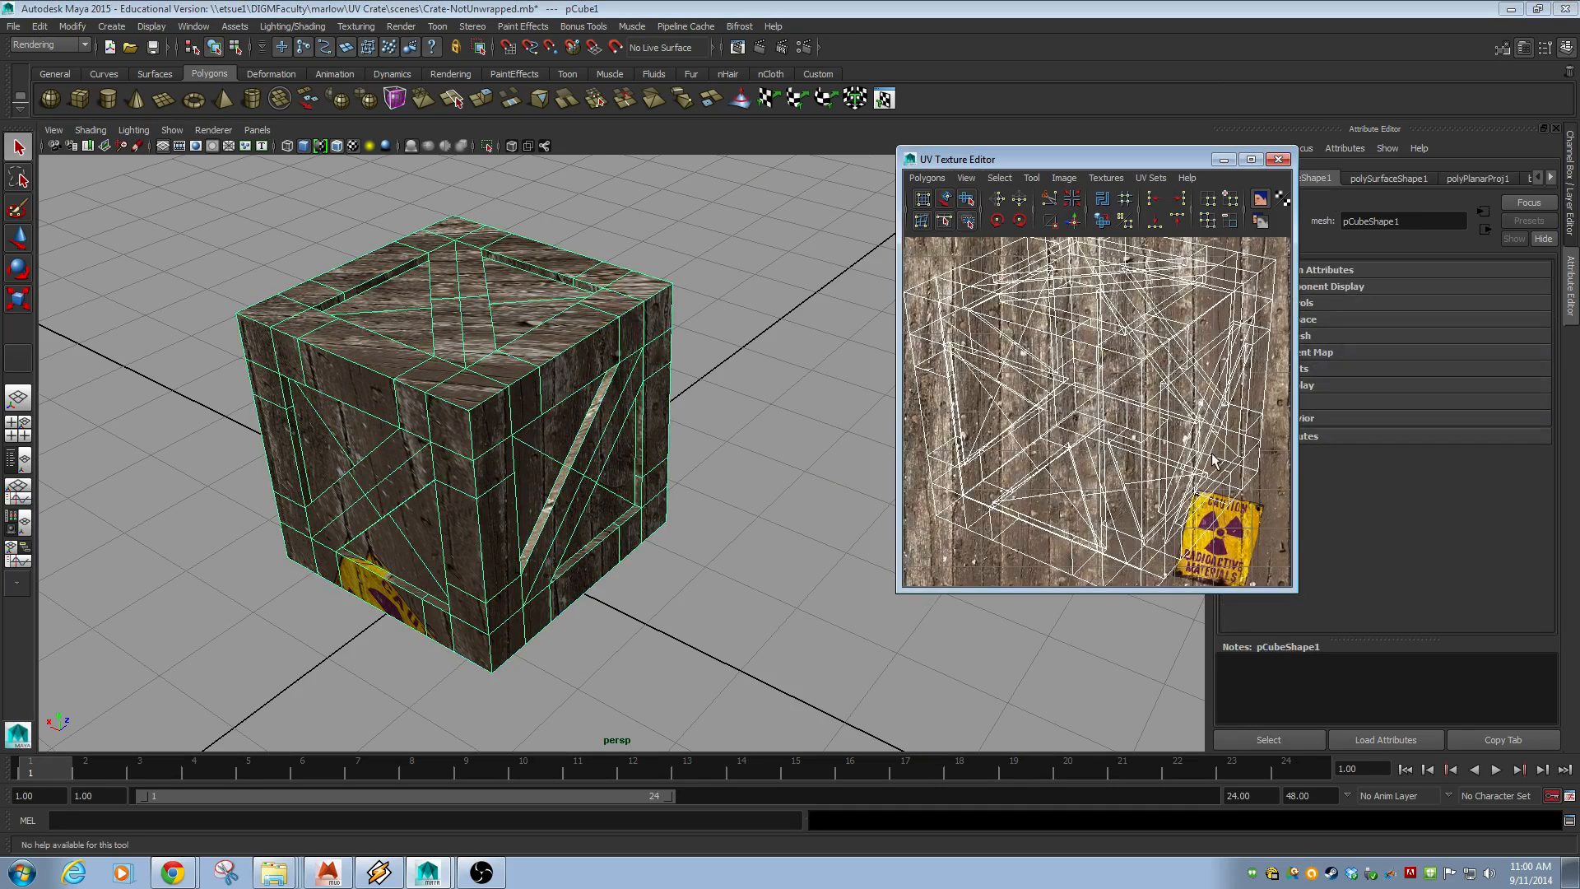
pyautogui.press('f')
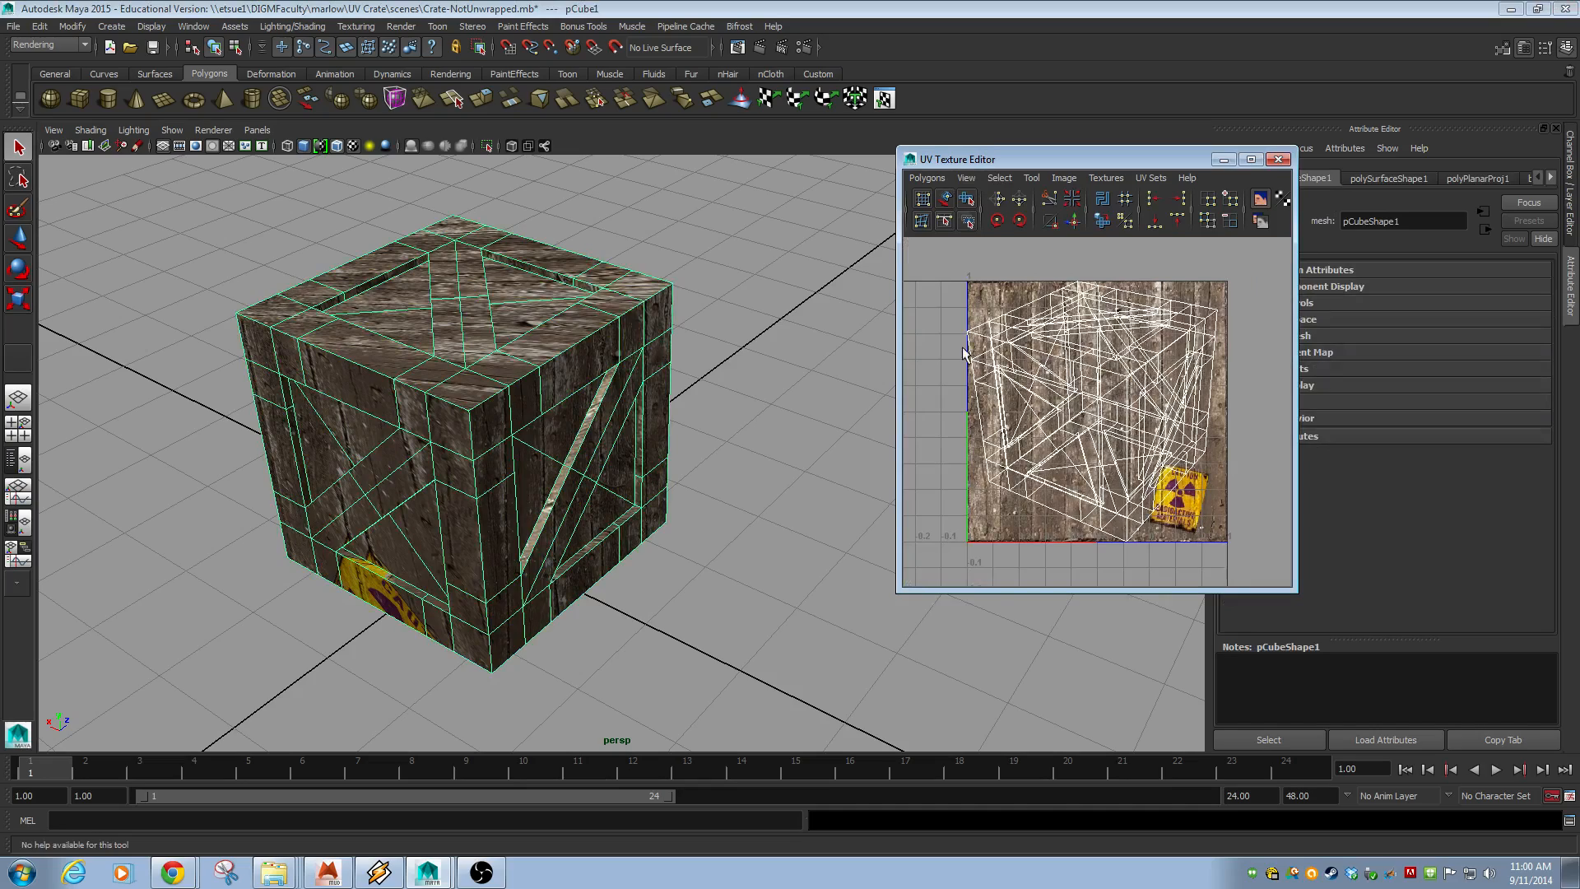
# - Try moving a small group of the crate's UVs in the UV Texture Editor, and return to object selection
pyautogui.keyDown('alt'); pyautogui.moveTo(566, 417); pyautogui.dragTo(591, 417); pyautogui.keyUp('alt')
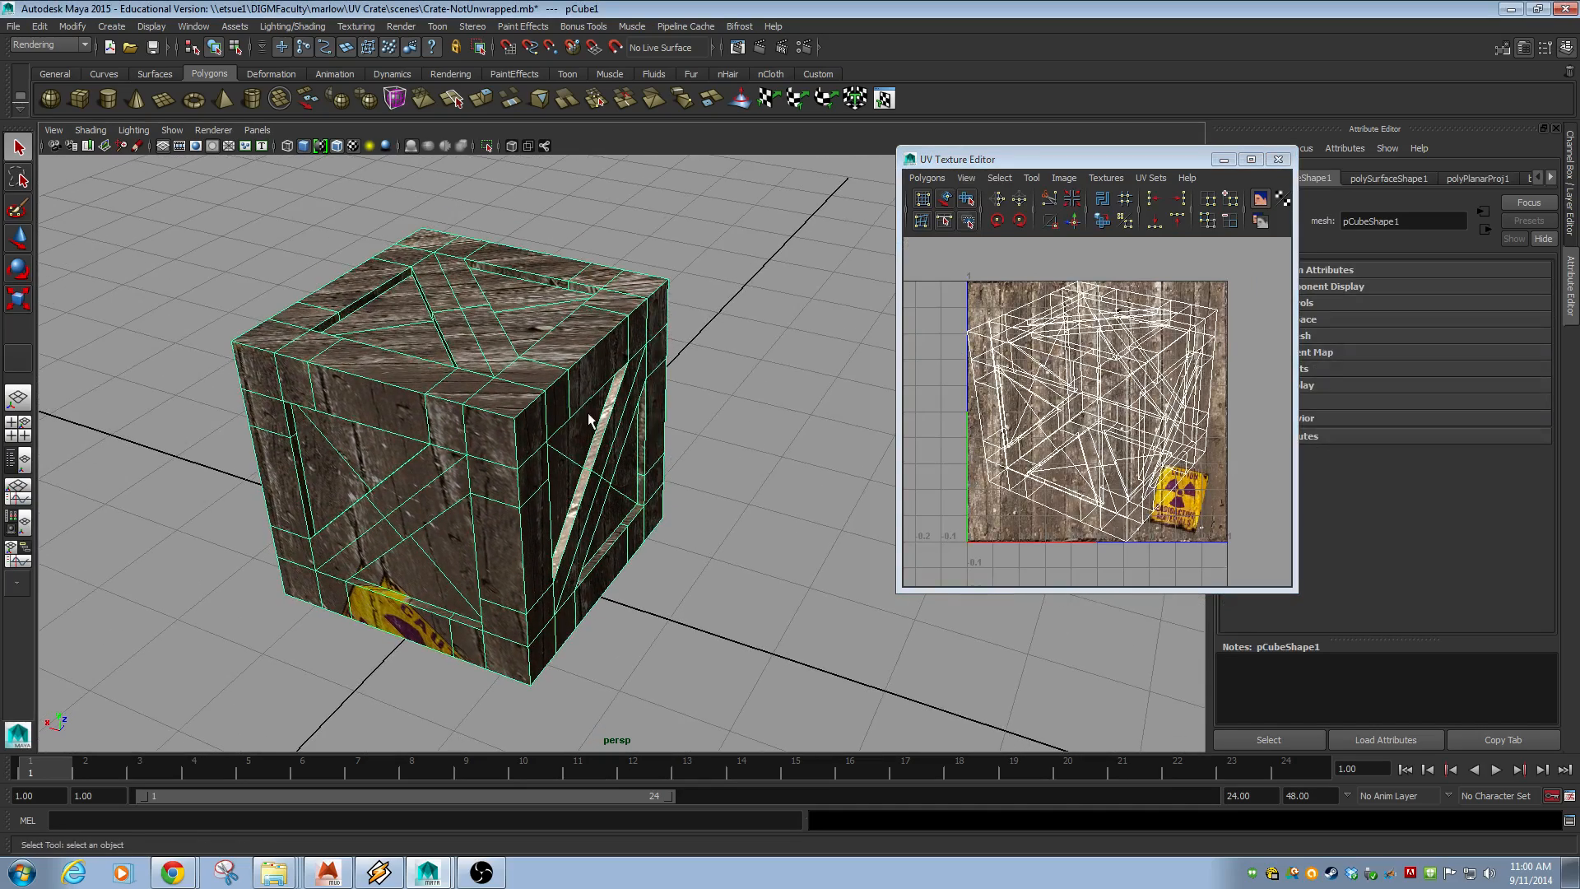
pyautogui.keyDown('alt'); pyautogui.moveTo(589, 416); pyautogui.dragTo(632, 421, button='middle'); pyautogui.keyUp('alt')
pyautogui.keyDown('alt'); pyautogui.moveTo(631, 424); pyautogui.dragTo(634, 420); pyautogui.keyUp('alt')
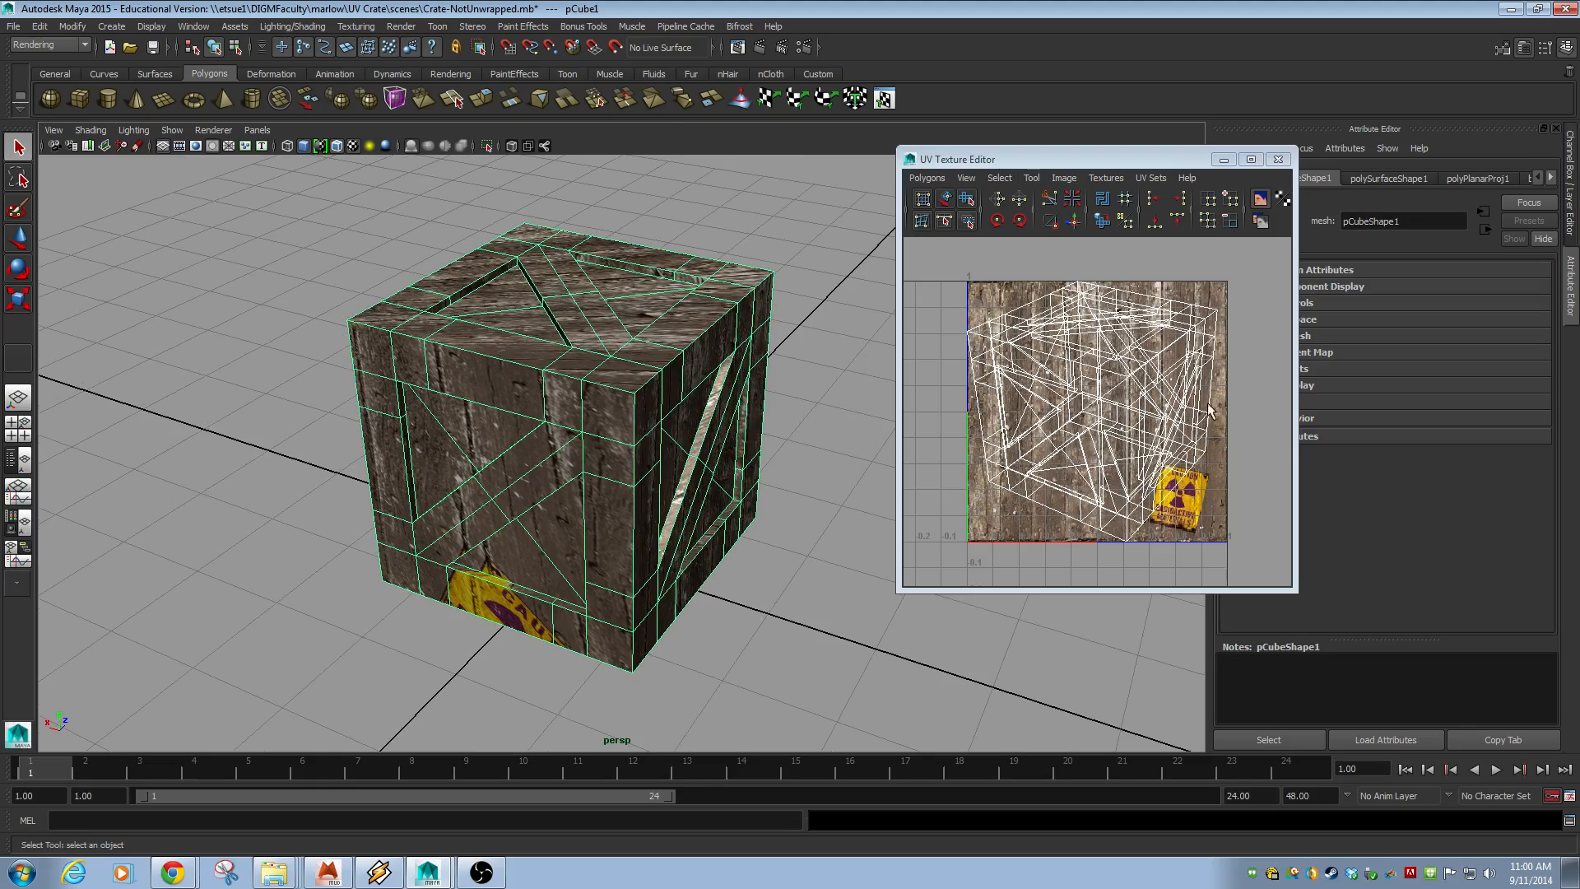
pyautogui.keyDown('alt'); pyautogui.moveTo(532, 591); pyautogui.dragTo(599, 436); pyautogui.keyUp('alt')
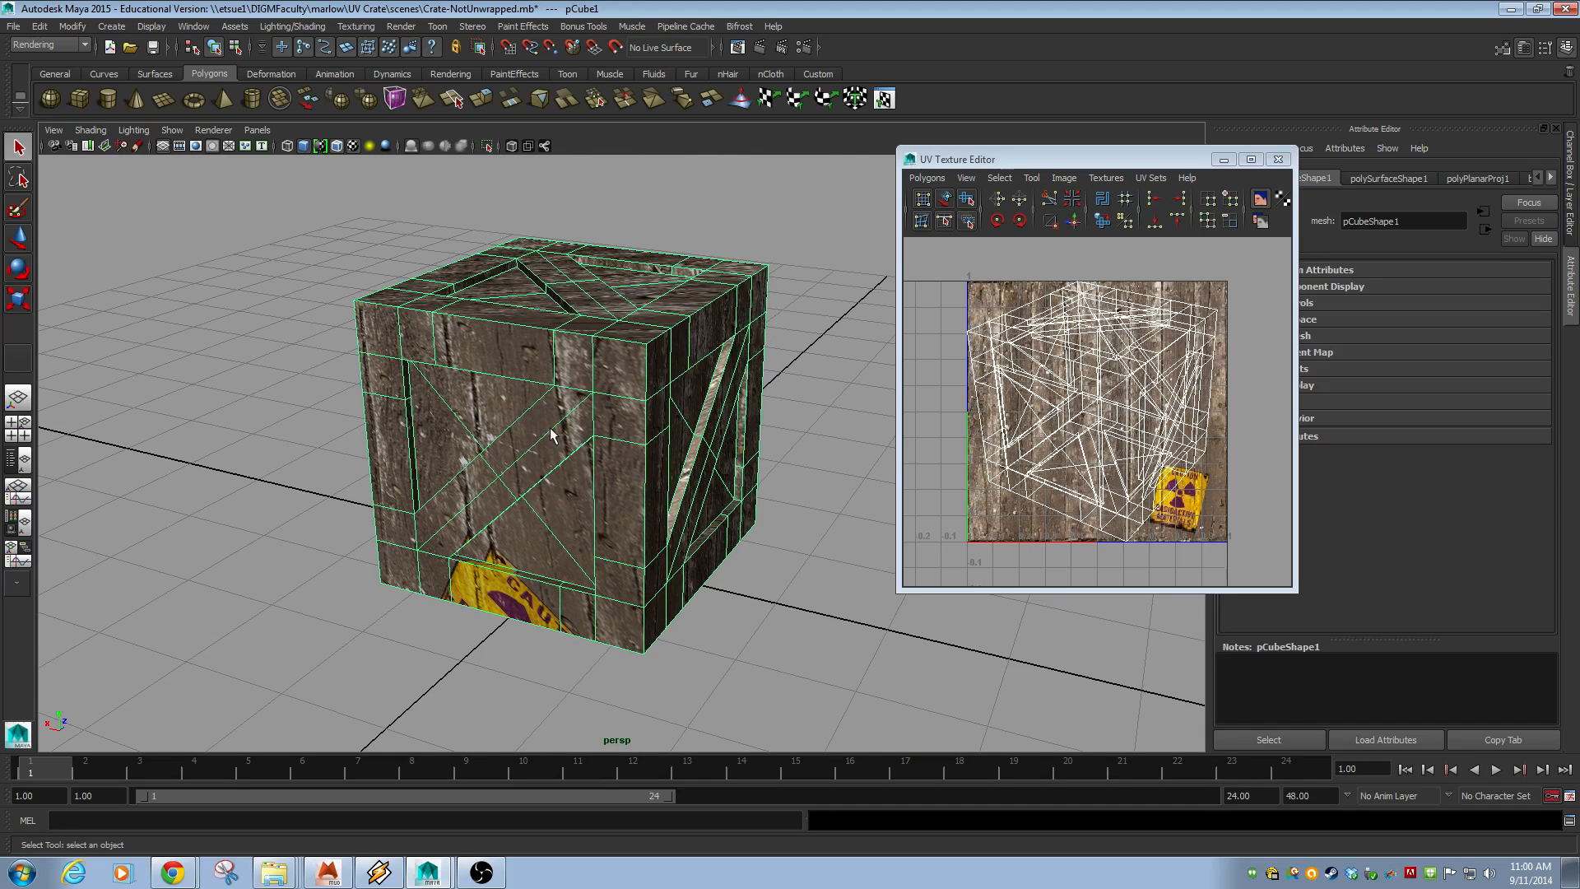
pyautogui.moveTo(549, 427); pyautogui.dragTo(522, 370, button='right')
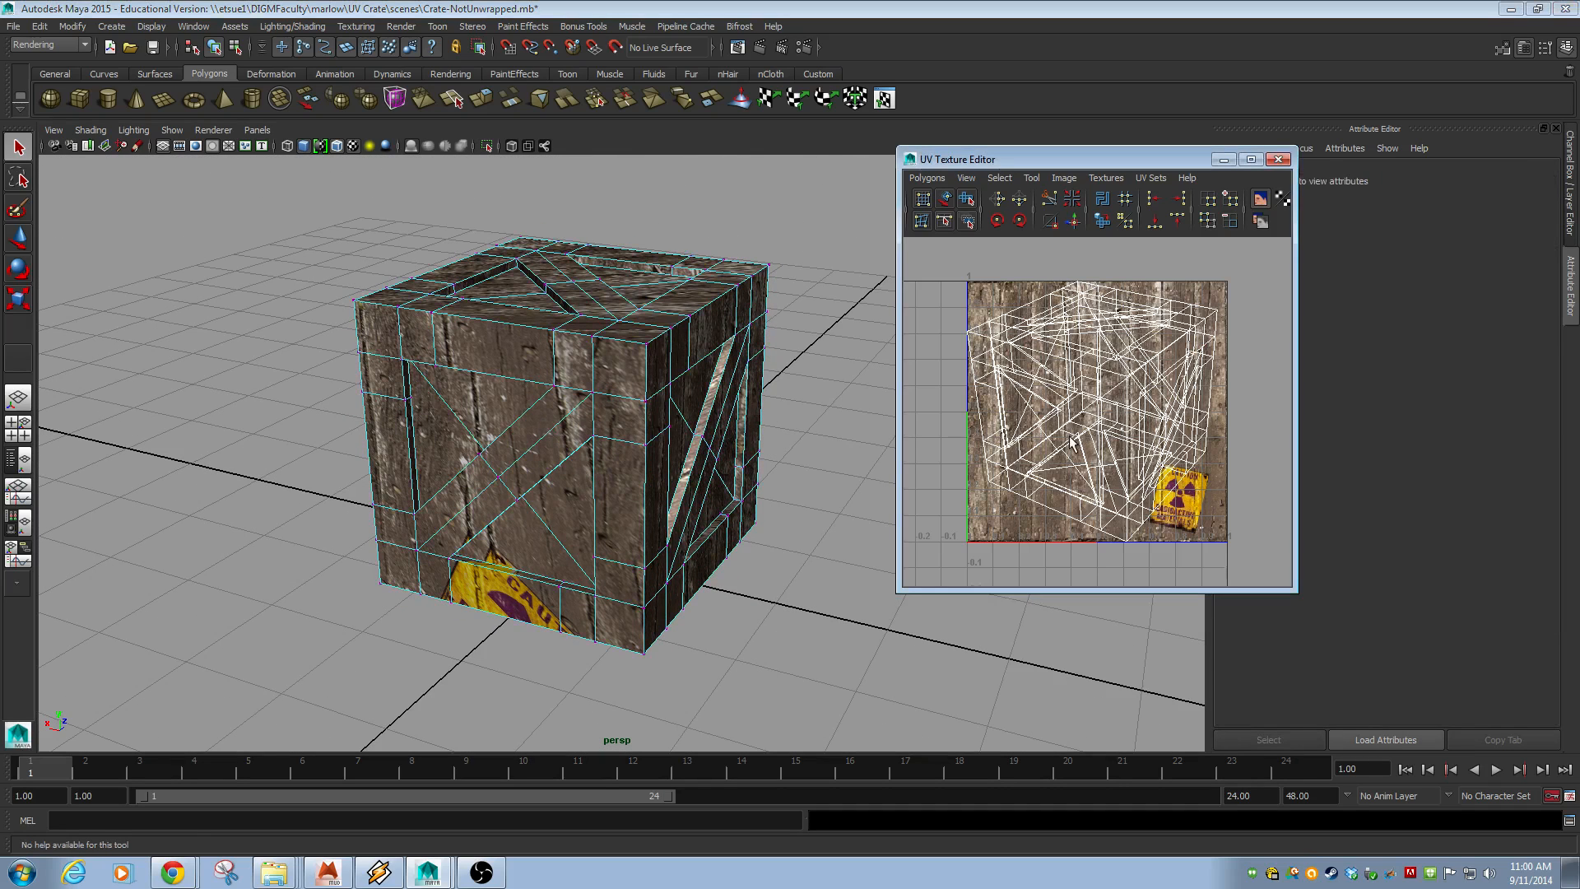
pyautogui.moveTo(1070, 435); pyautogui.dragTo(1130, 418, button='right')
pyautogui.moveTo(1026, 320); pyautogui.dragTo(1128, 359)
pyautogui.press('w')
pyautogui.hotkey('ctrl', 'z')
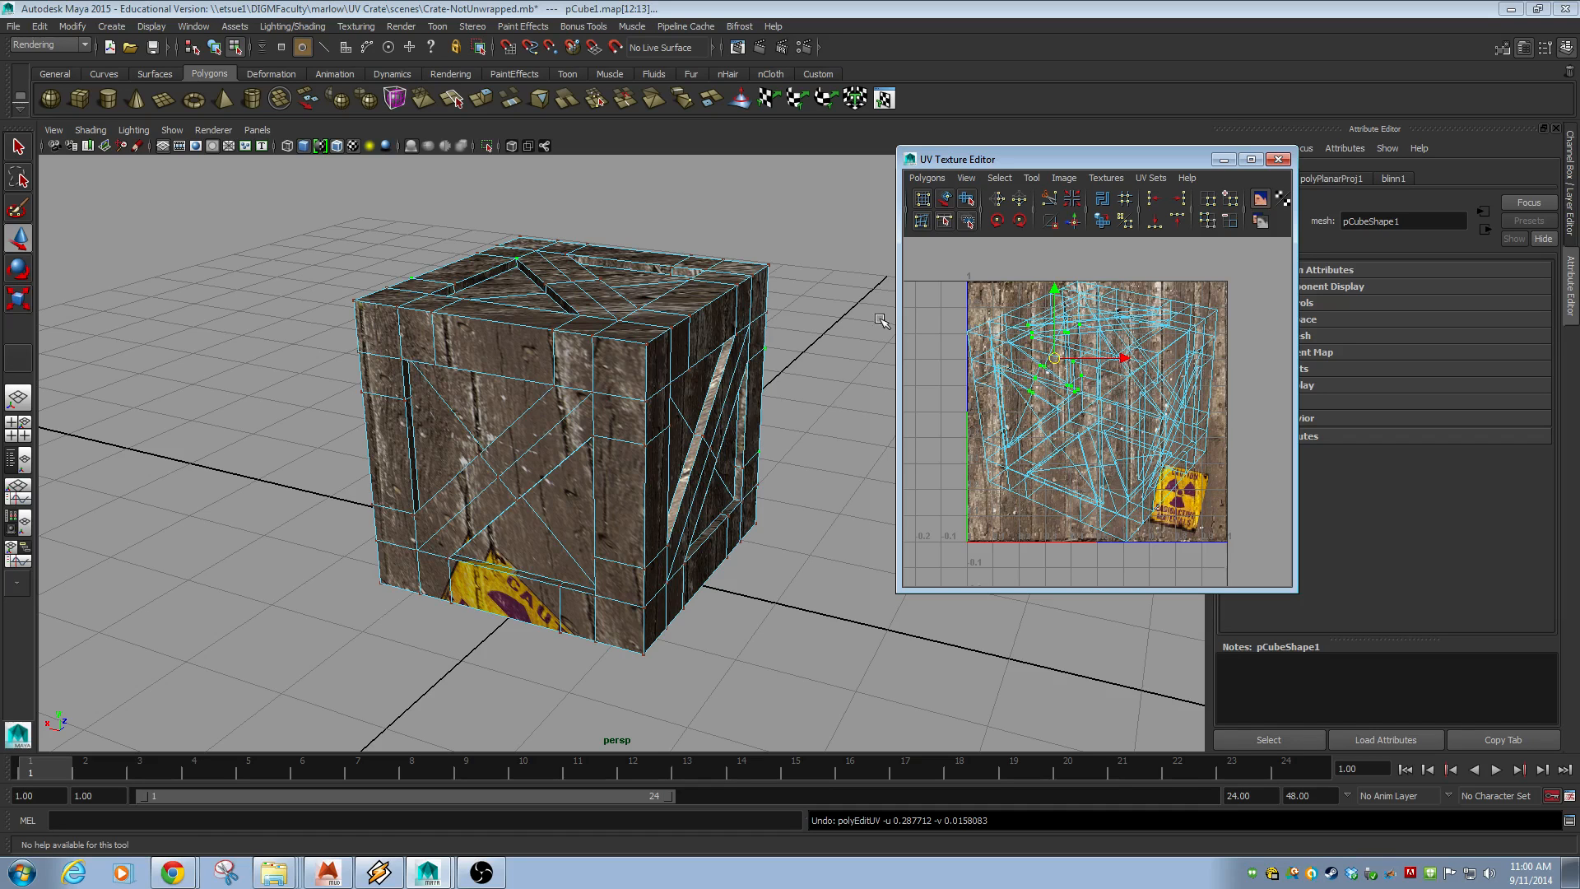
pyautogui.press('F8')
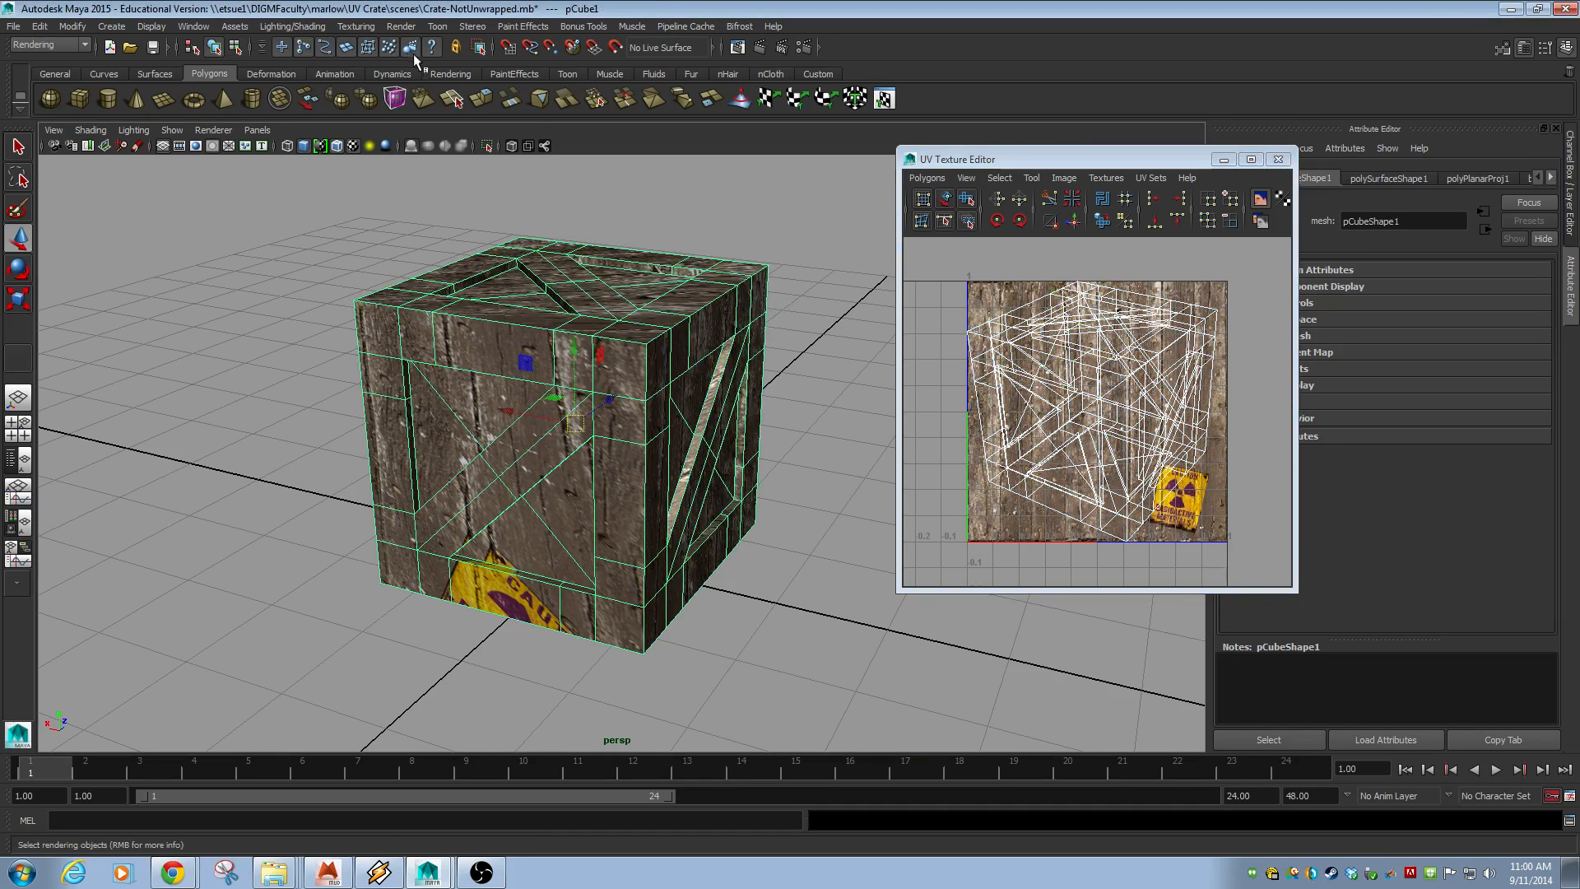
# - Switch to the Polygons menu set, apply Automatic Mapping to the whole crate and deselect the new projection
pyautogui.click(59, 44)
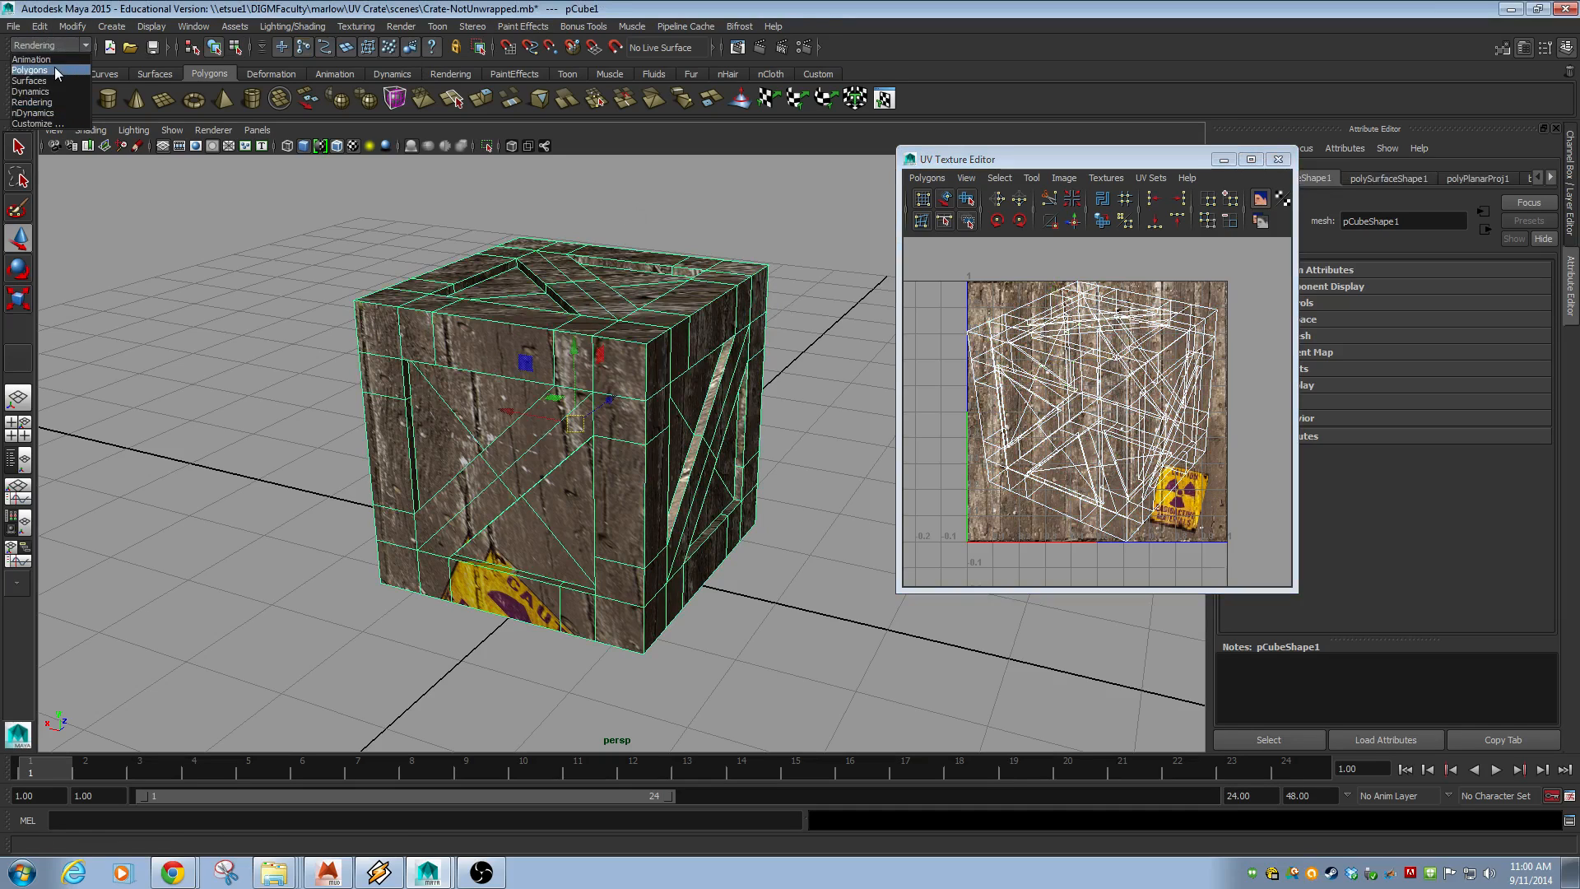
pyautogui.click(55, 69)
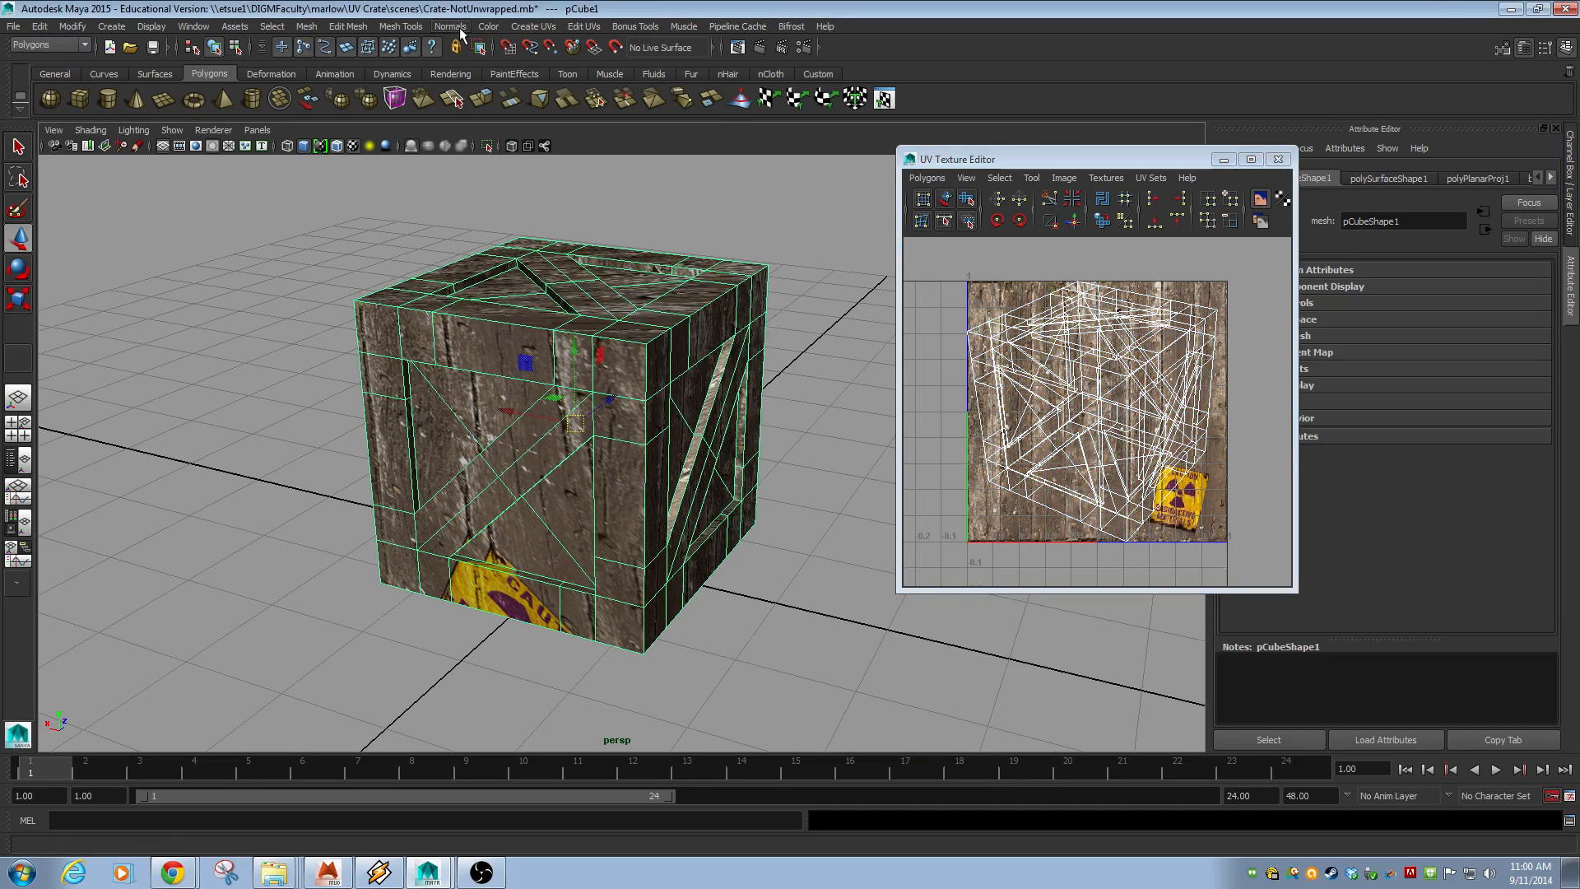
pyautogui.click(529, 28)
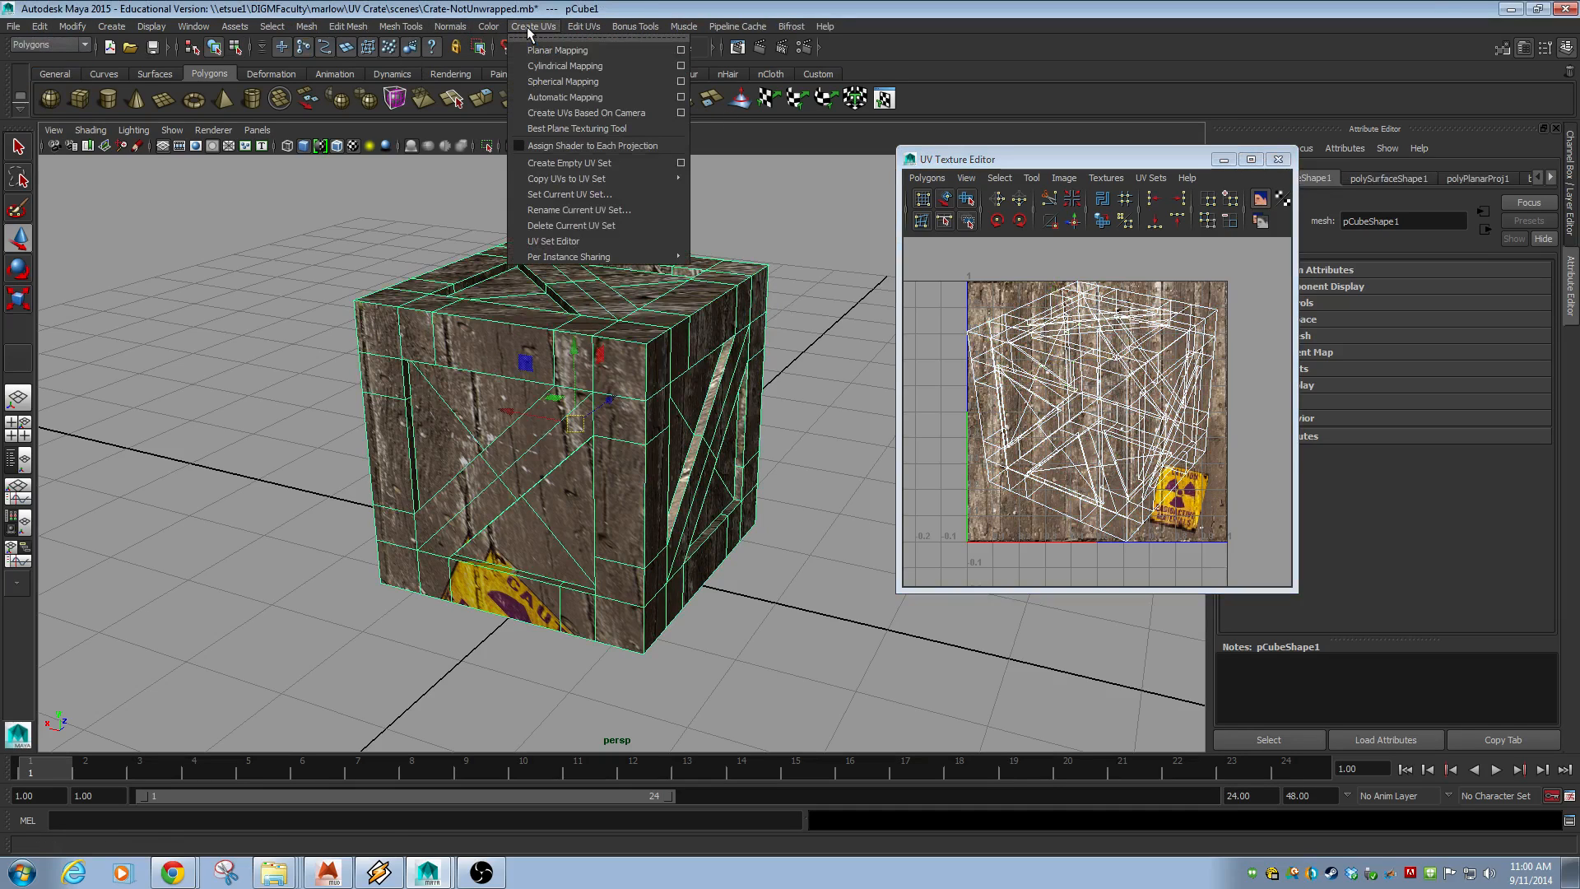
pyautogui.click(589, 103)
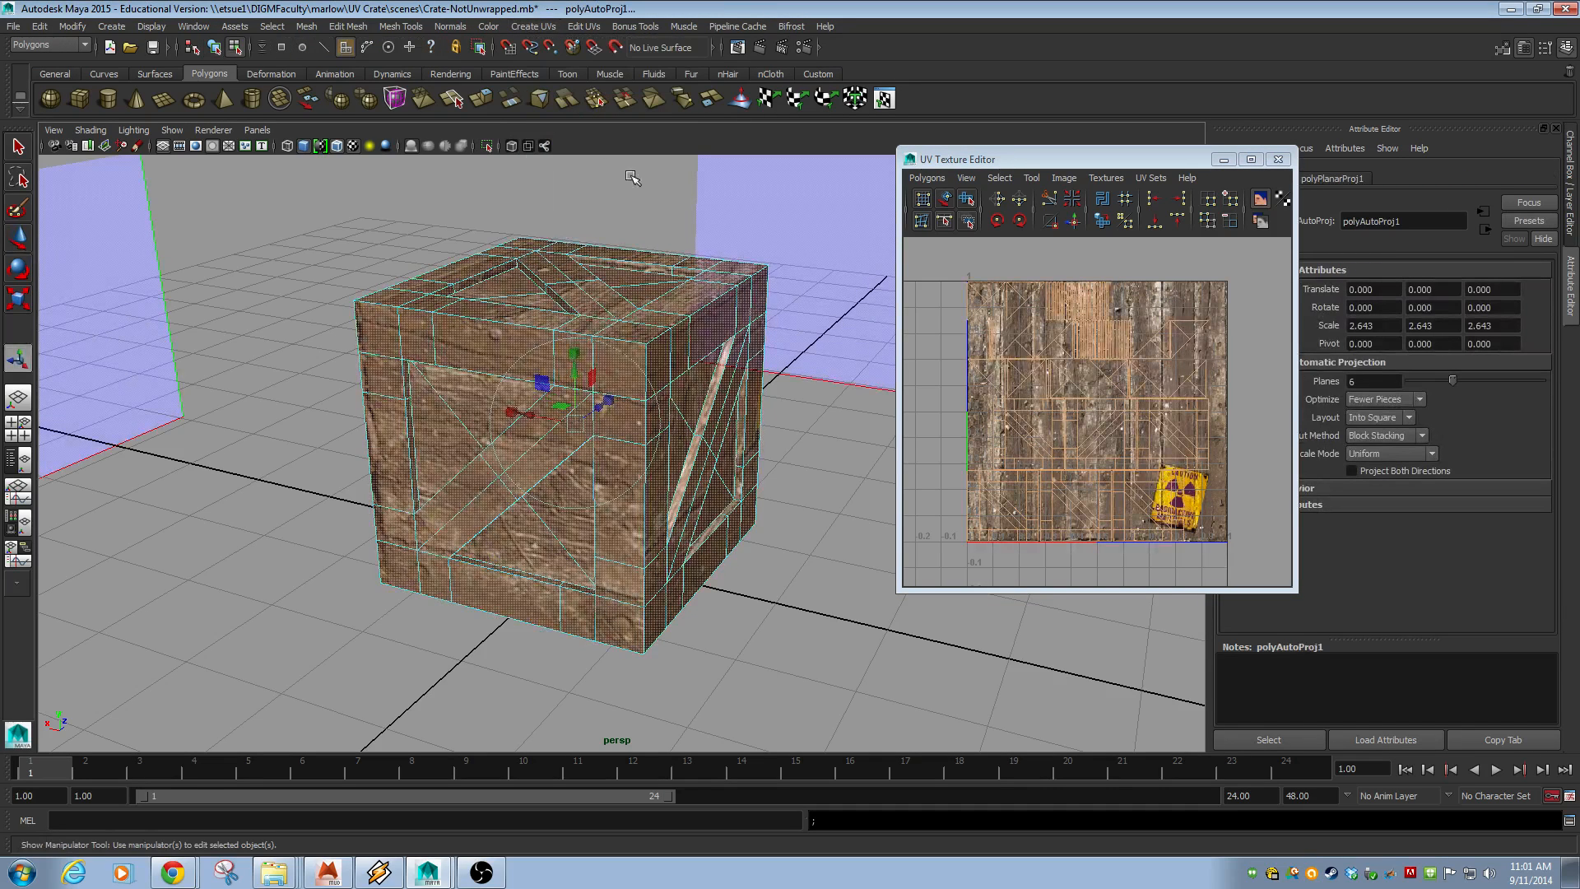
pyautogui.click(1093, 260)
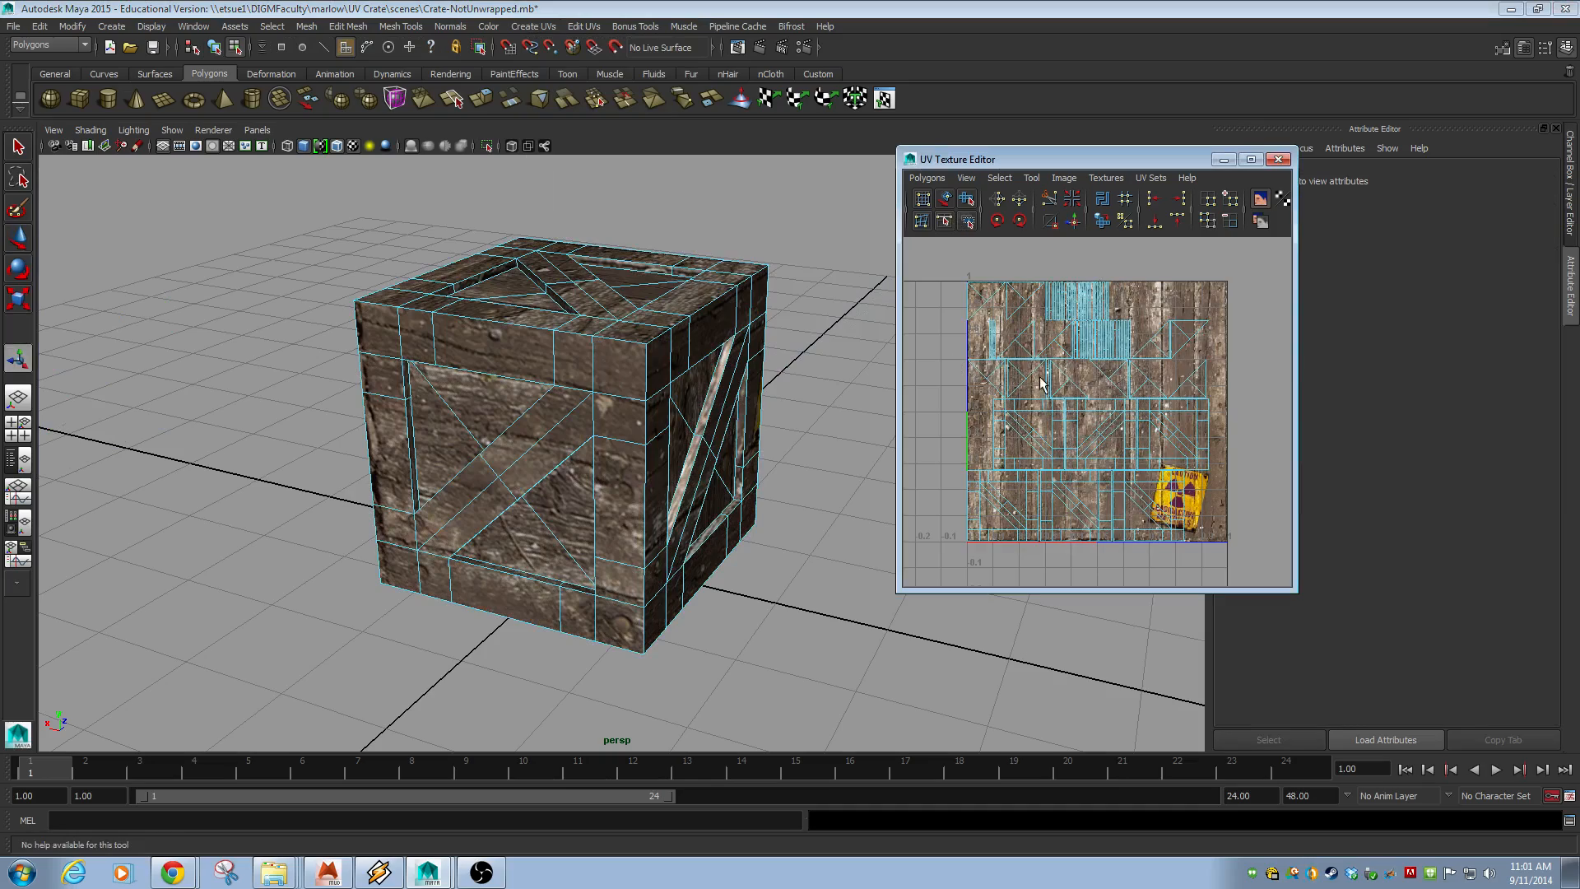
# - Enlarge the UV Texture Editor window and fit the full 0 to 1 texture square in it
pyautogui.keyDown('alt'); pyautogui.moveTo(1043, 378); pyautogui.dragTo(1171, 427, button='right'); pyautogui.keyUp('alt')
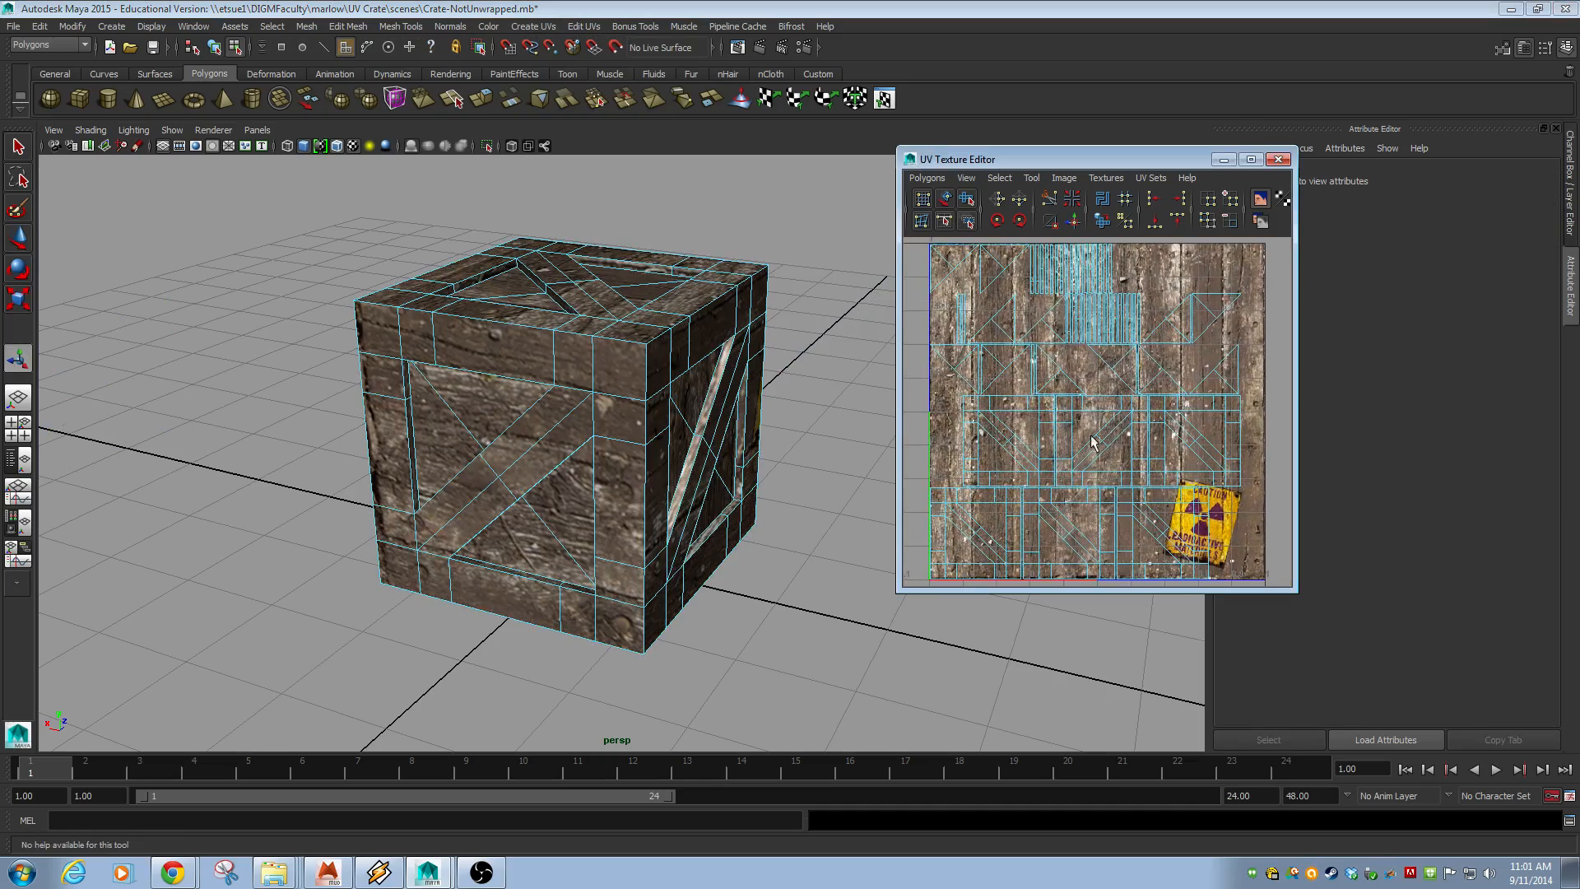
pyautogui.moveTo(1294, 586); pyautogui.dragTo(1562, 797)
pyautogui.keyDown('alt'); pyautogui.moveTo(1284, 329); pyautogui.dragTo(1208, 319, button='right'); pyautogui.keyUp('alt')
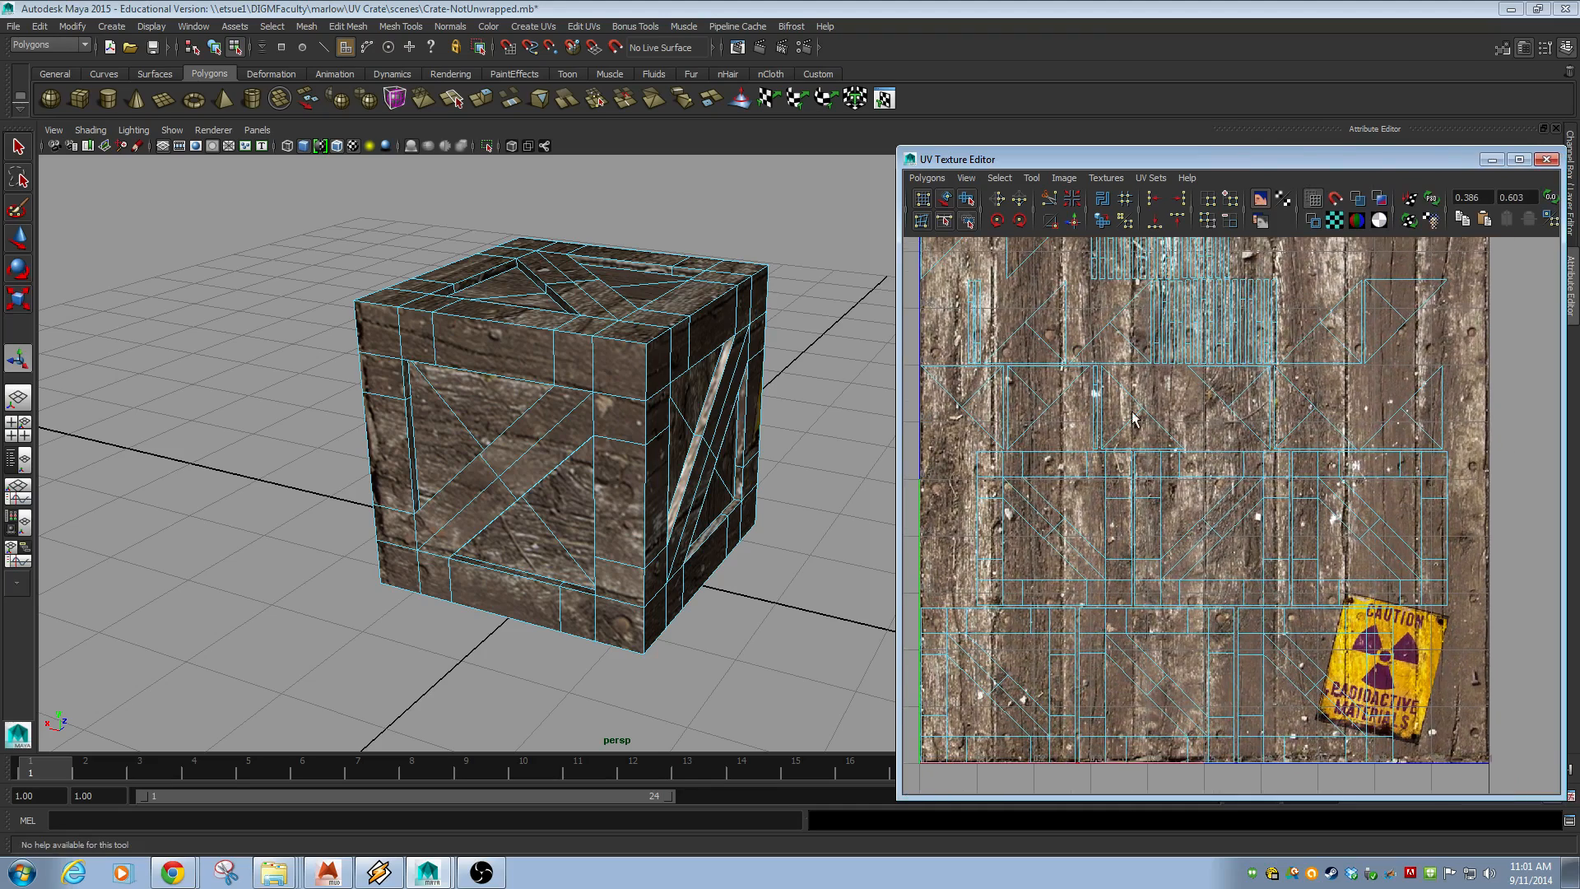
pyautogui.keyDown('alt'); pyautogui.moveTo(1121, 422); pyautogui.dragTo(1055, 428, button='right'); pyautogui.keyUp('alt')
pyautogui.keyDown('alt'); pyautogui.moveTo(1074, 424); pyautogui.dragTo(1085, 459, button='middle'); pyautogui.keyUp('alt')
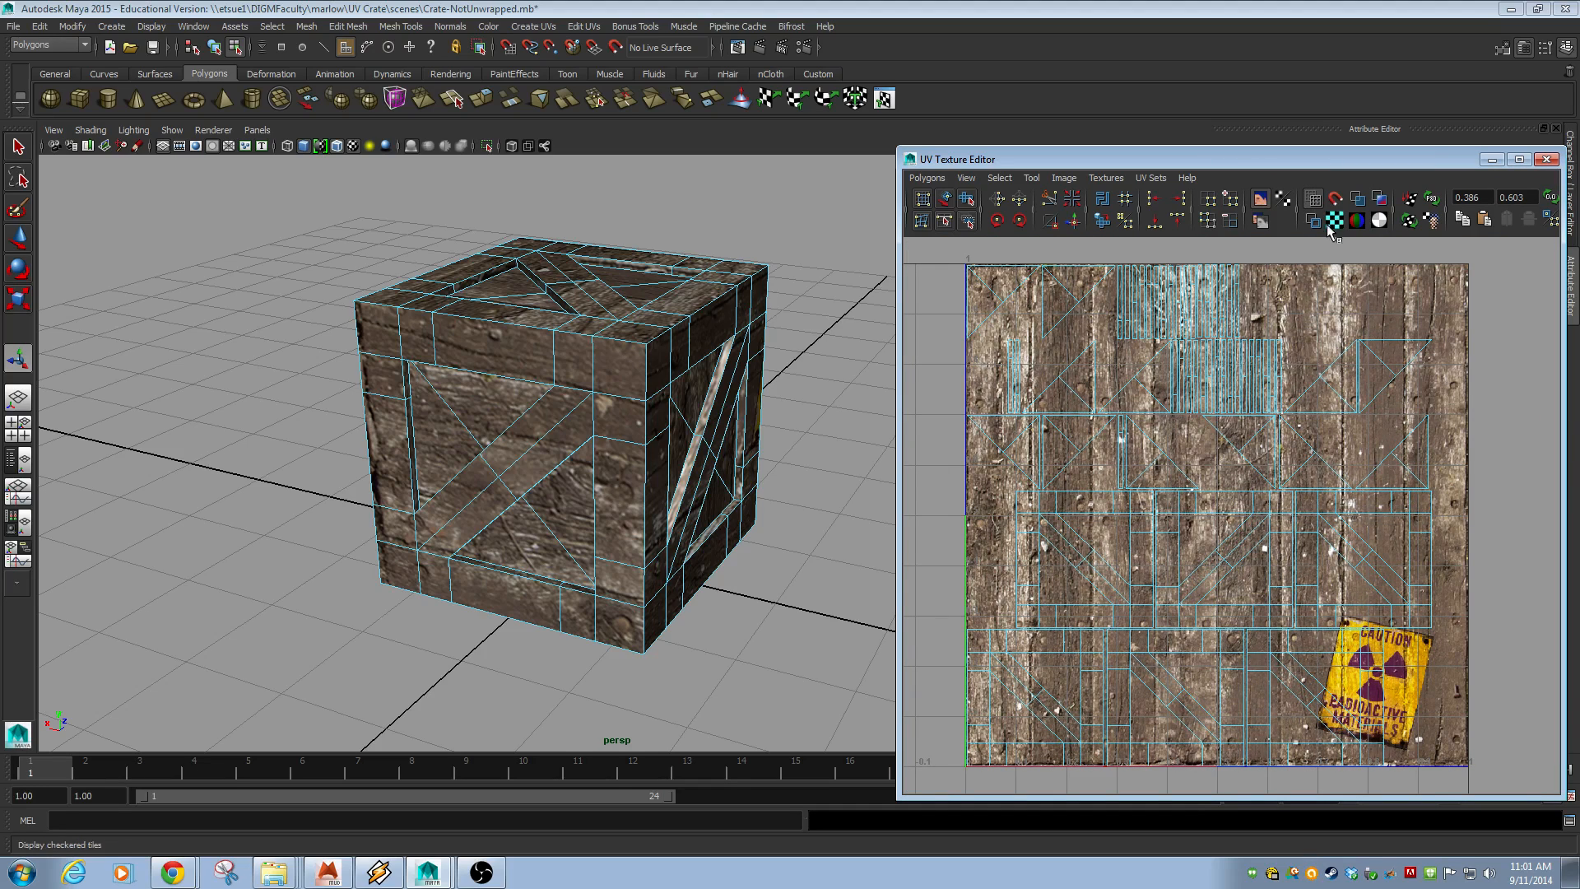
# - Compare the UV layout against the dimmed and undimmed texture image, and turn on shaded UV shells with the image undimmed
pyautogui.click(1261, 221)
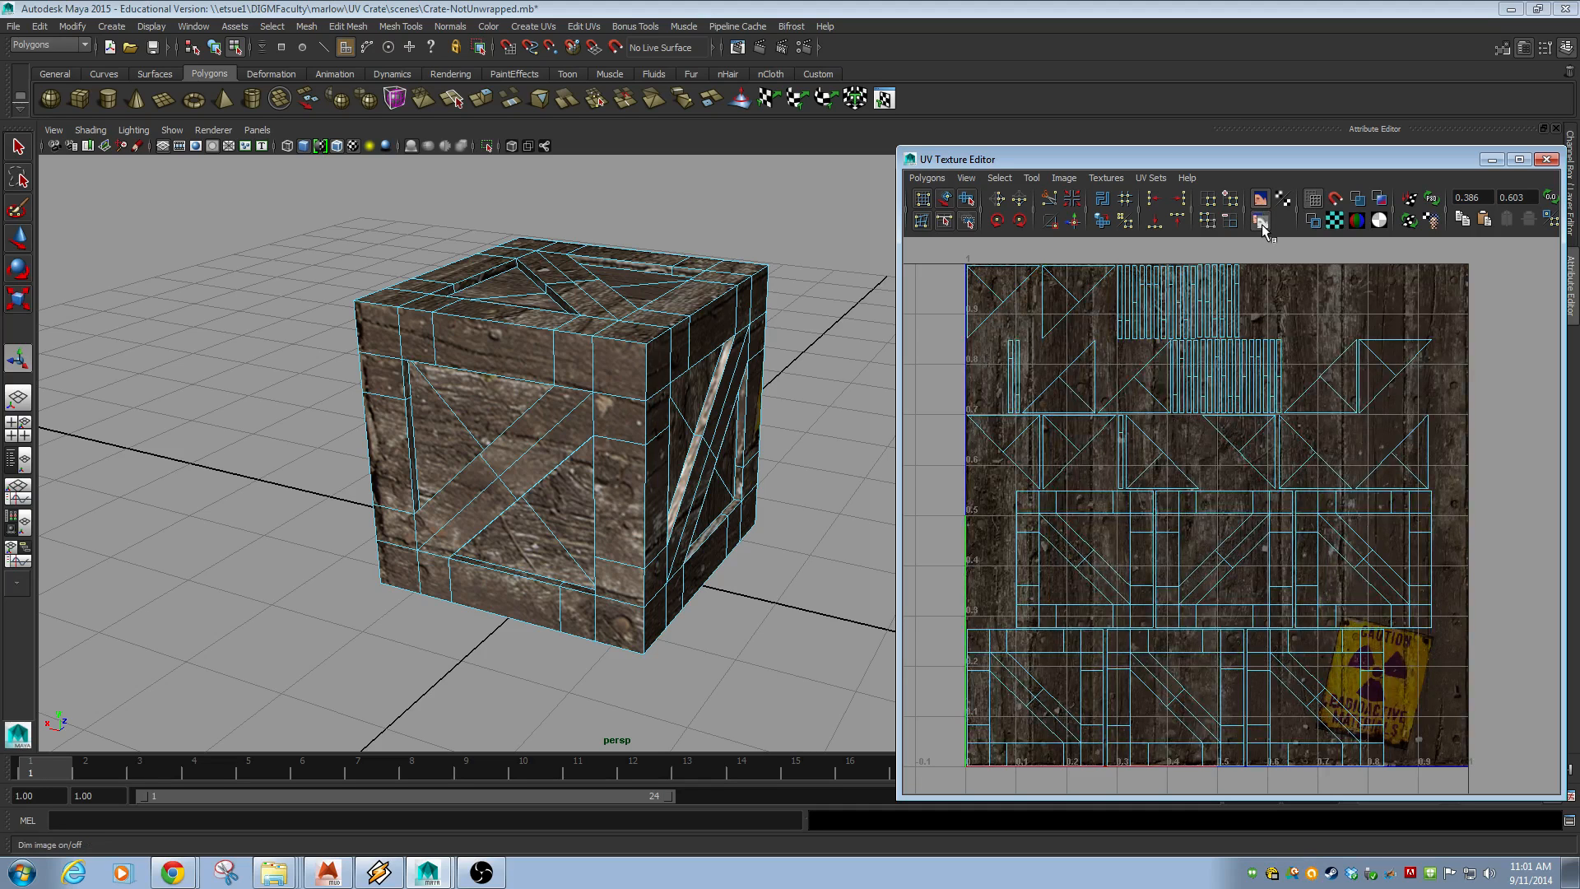
pyautogui.click(1261, 222)
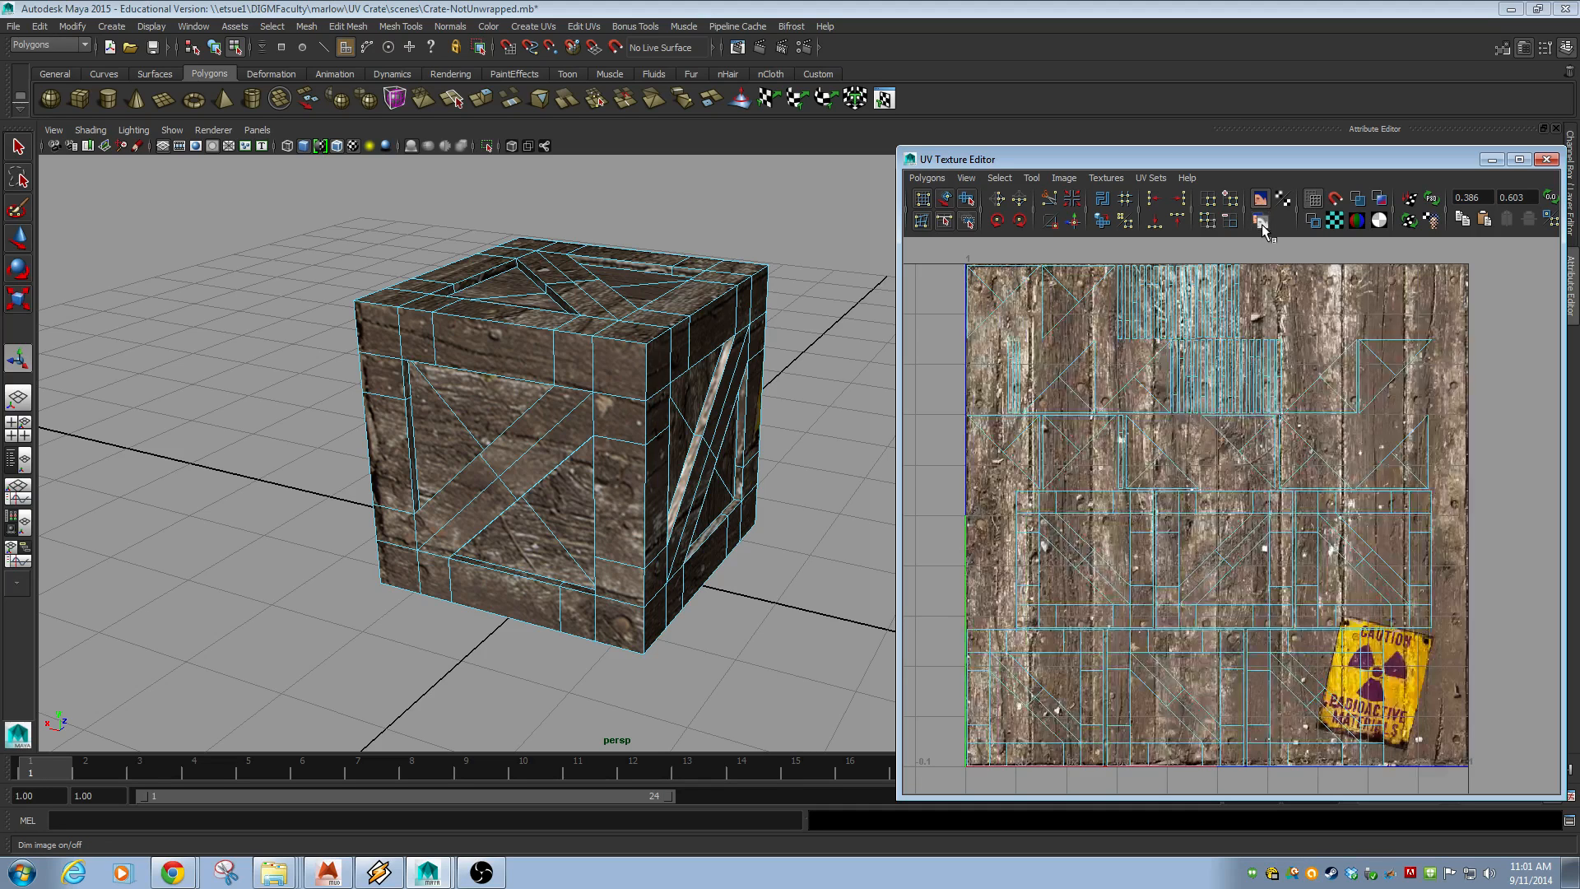
pyautogui.click(1261, 222)
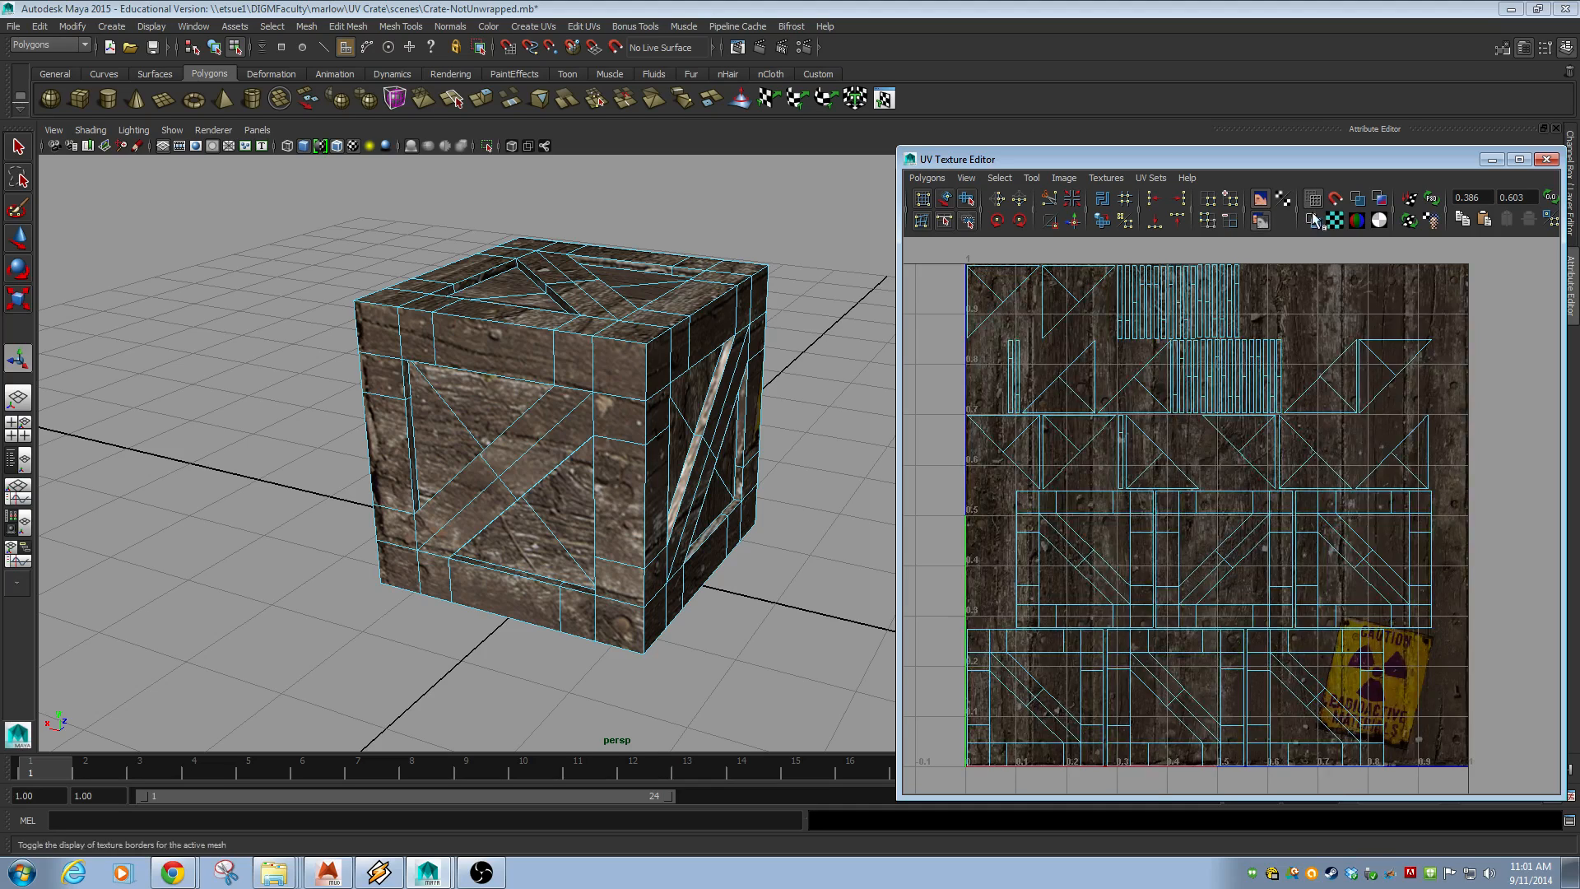
pyautogui.click(1358, 200)
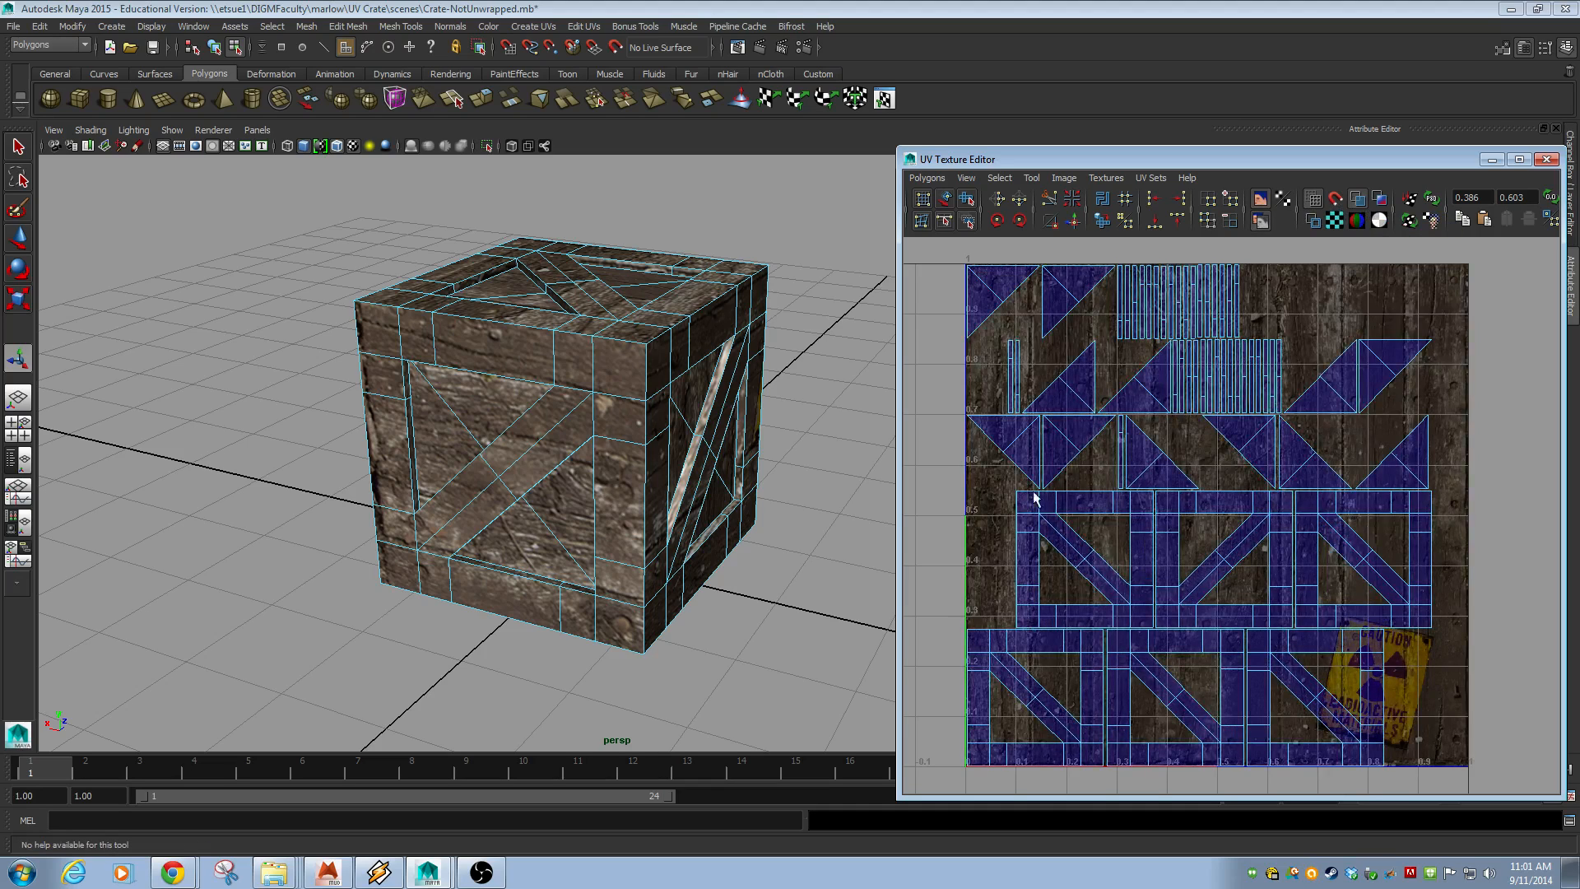
pyautogui.click(1260, 220)
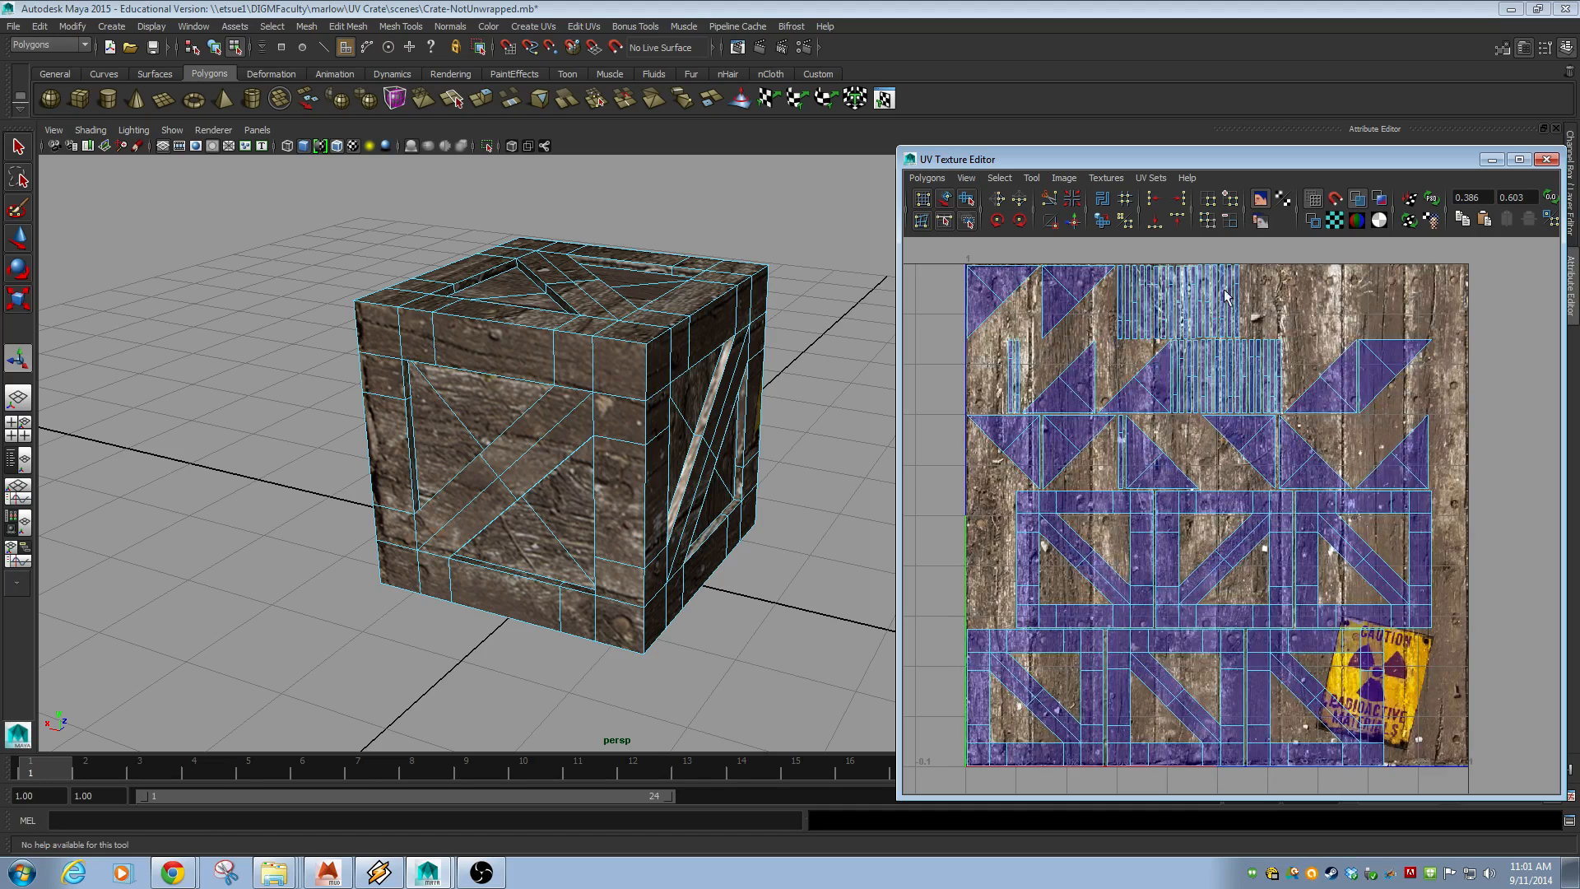
# - Dim the texture image in the UV Texture Editor and compare the crate's faces with their UV shells in untextured shading
pyautogui.click(1259, 223)
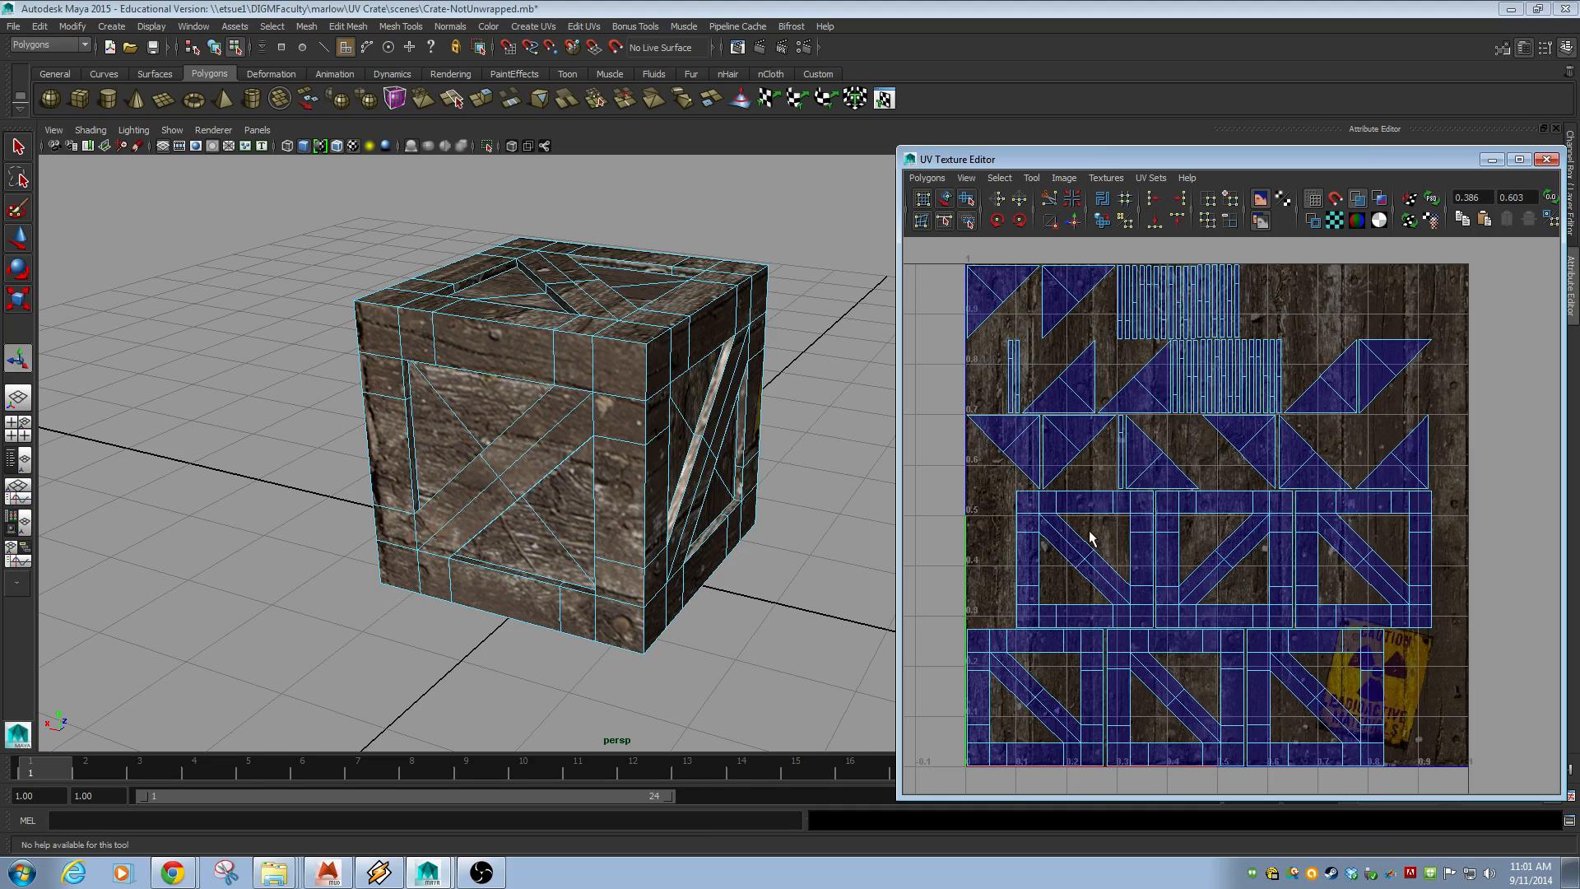
pyautogui.keyDown('alt'); pyautogui.moveTo(671, 515); pyautogui.dragTo(559, 482); pyautogui.keyUp('alt')
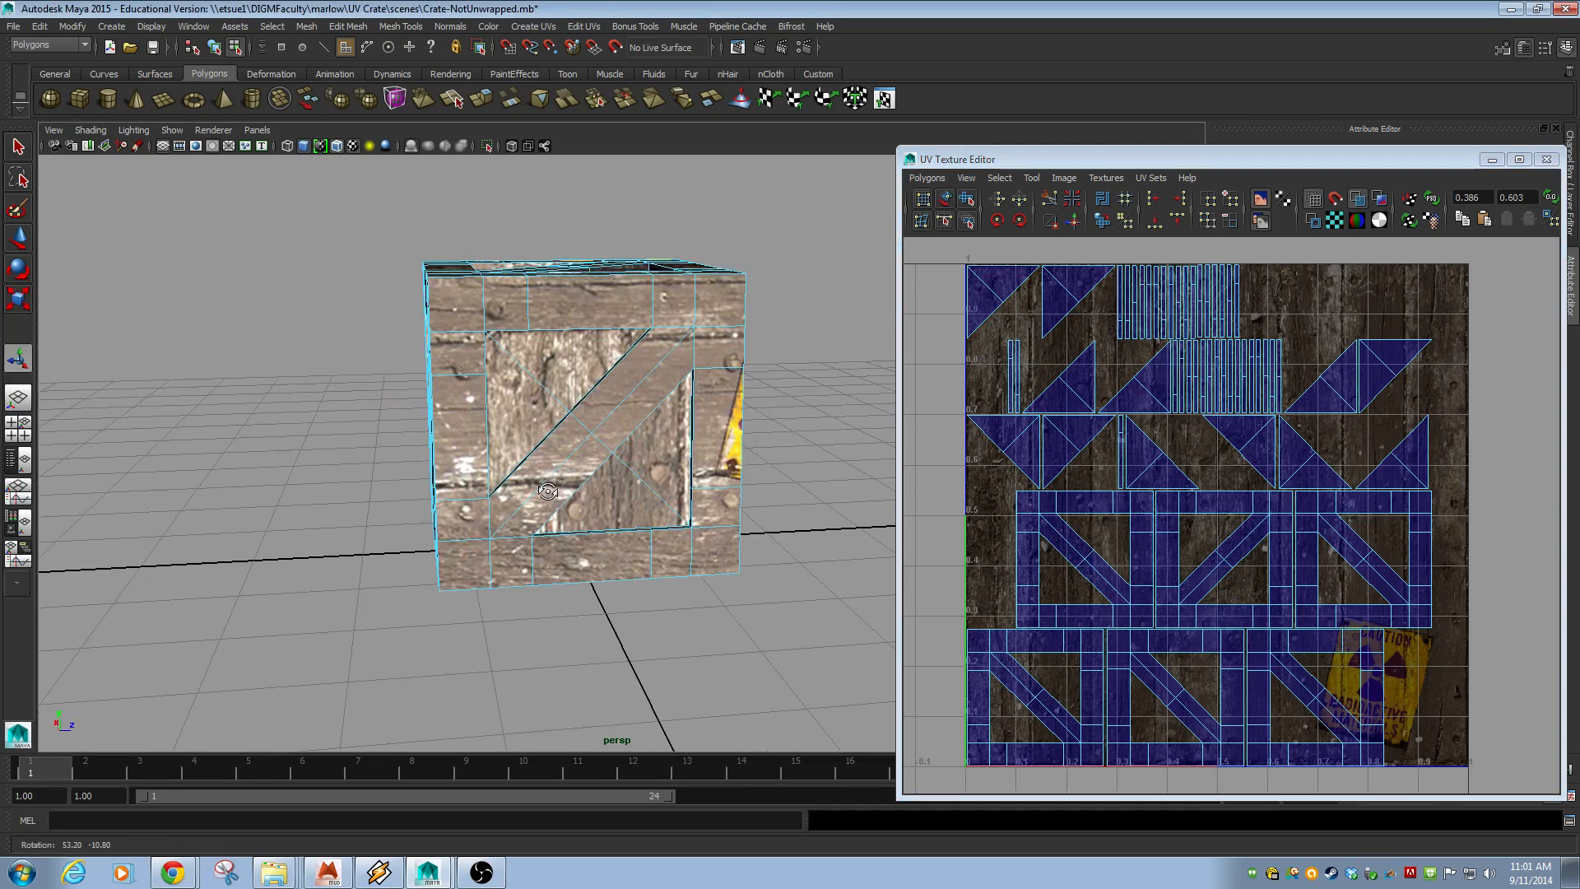
pyautogui.keyDown('alt'); pyautogui.moveTo(560, 481); pyautogui.dragTo(597, 504, button='right'); pyautogui.keyUp('alt')
pyautogui.keyDown('alt'); pyautogui.moveTo(597, 504); pyautogui.dragTo(640, 539, button='middle'); pyautogui.keyUp('alt')
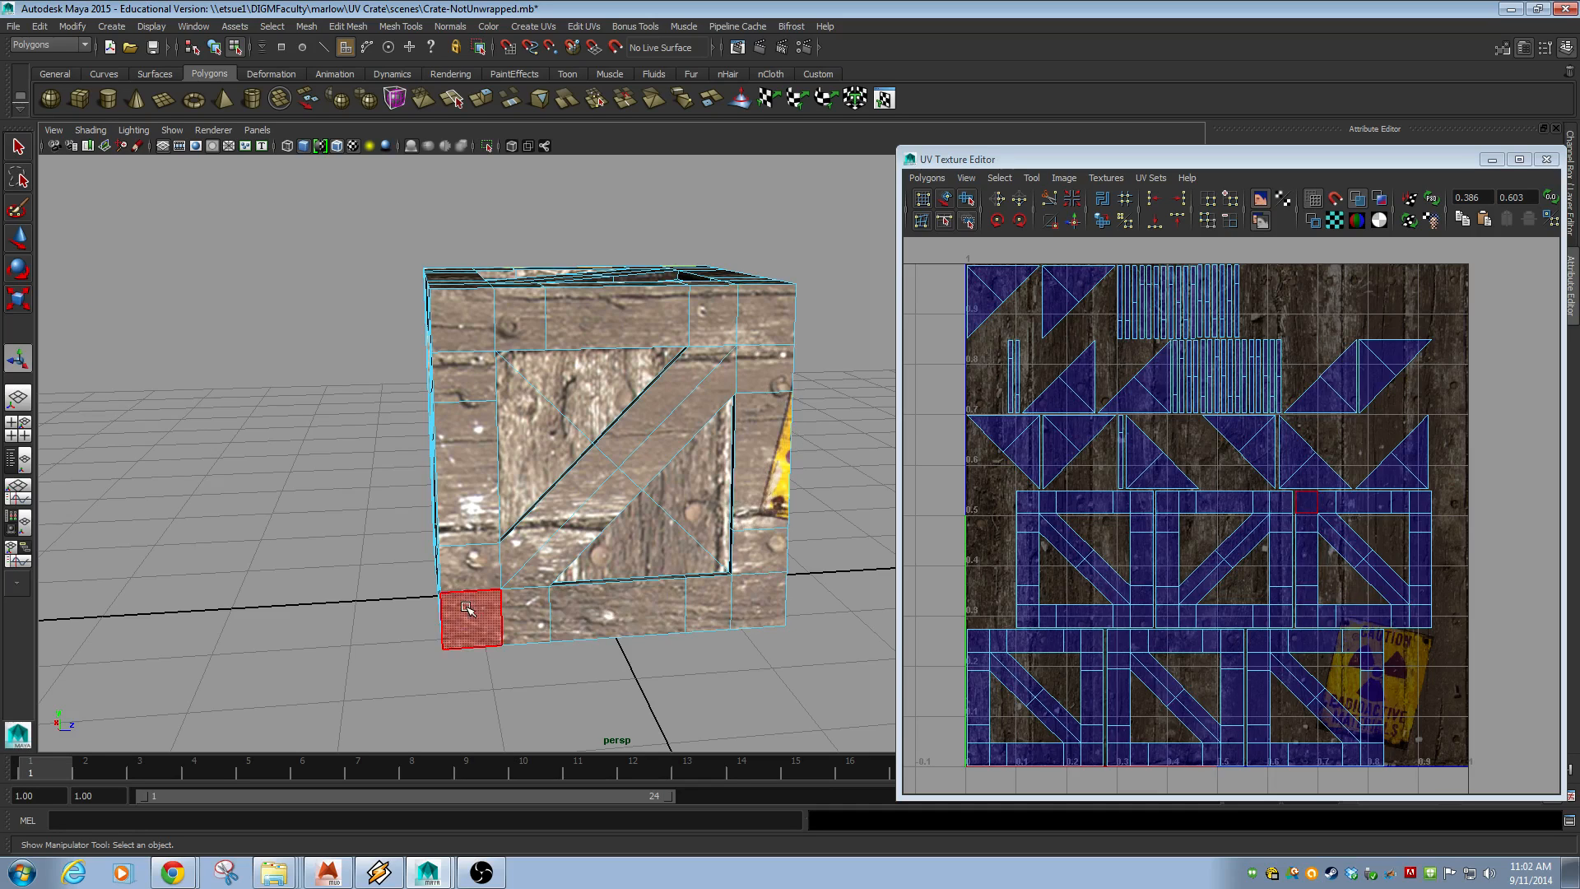
pyautogui.press('5')
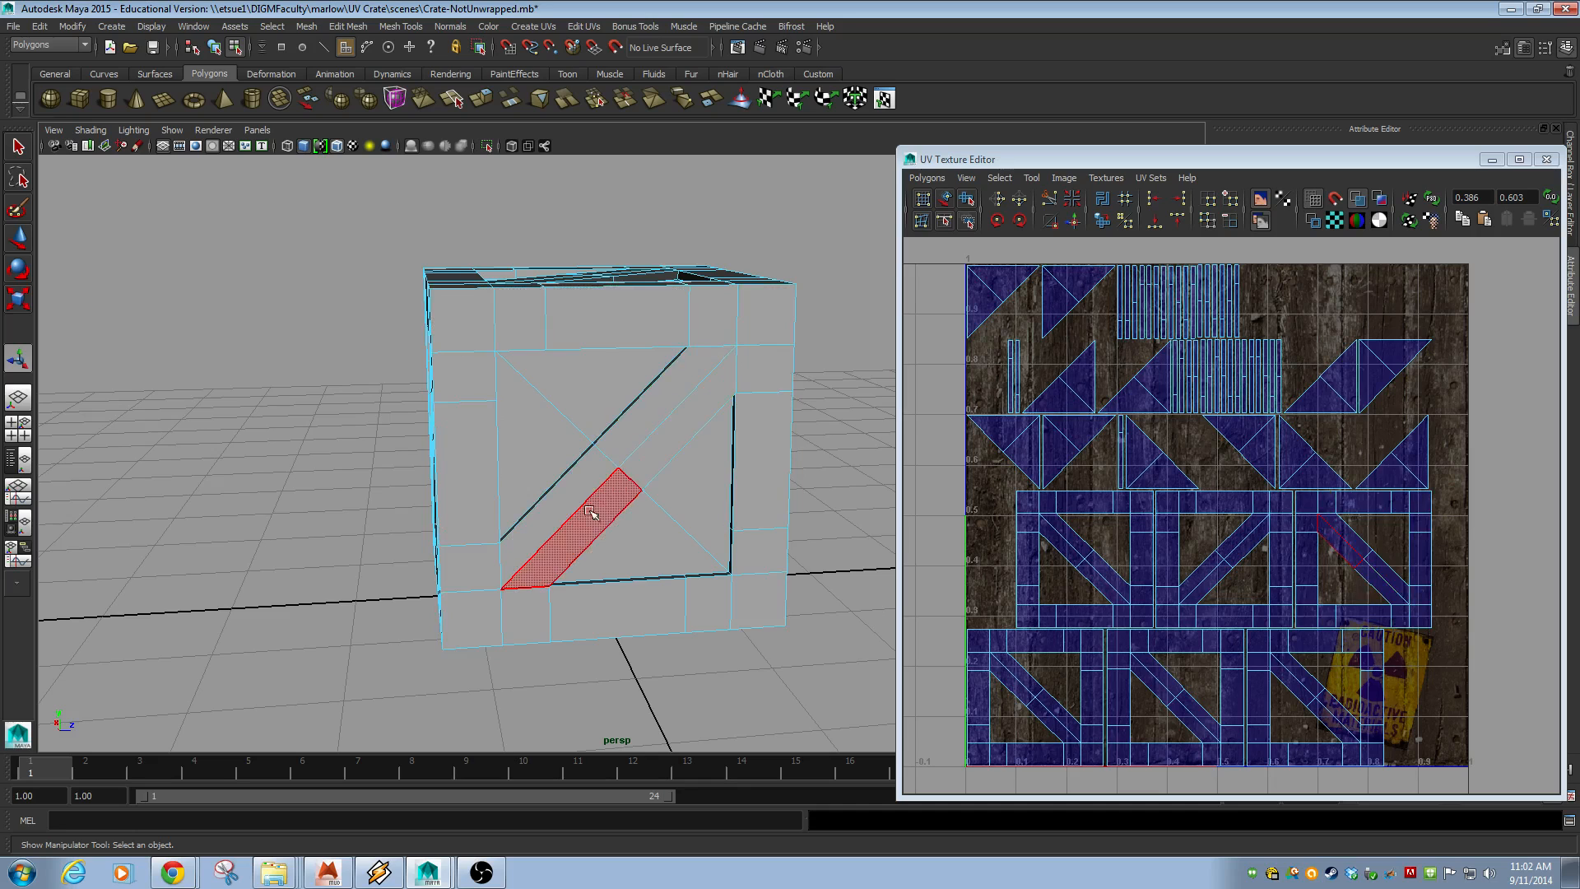
pyautogui.keyDown('alt'); pyautogui.moveTo(582, 519); pyautogui.dragTo(716, 531); pyautogui.keyUp('alt')
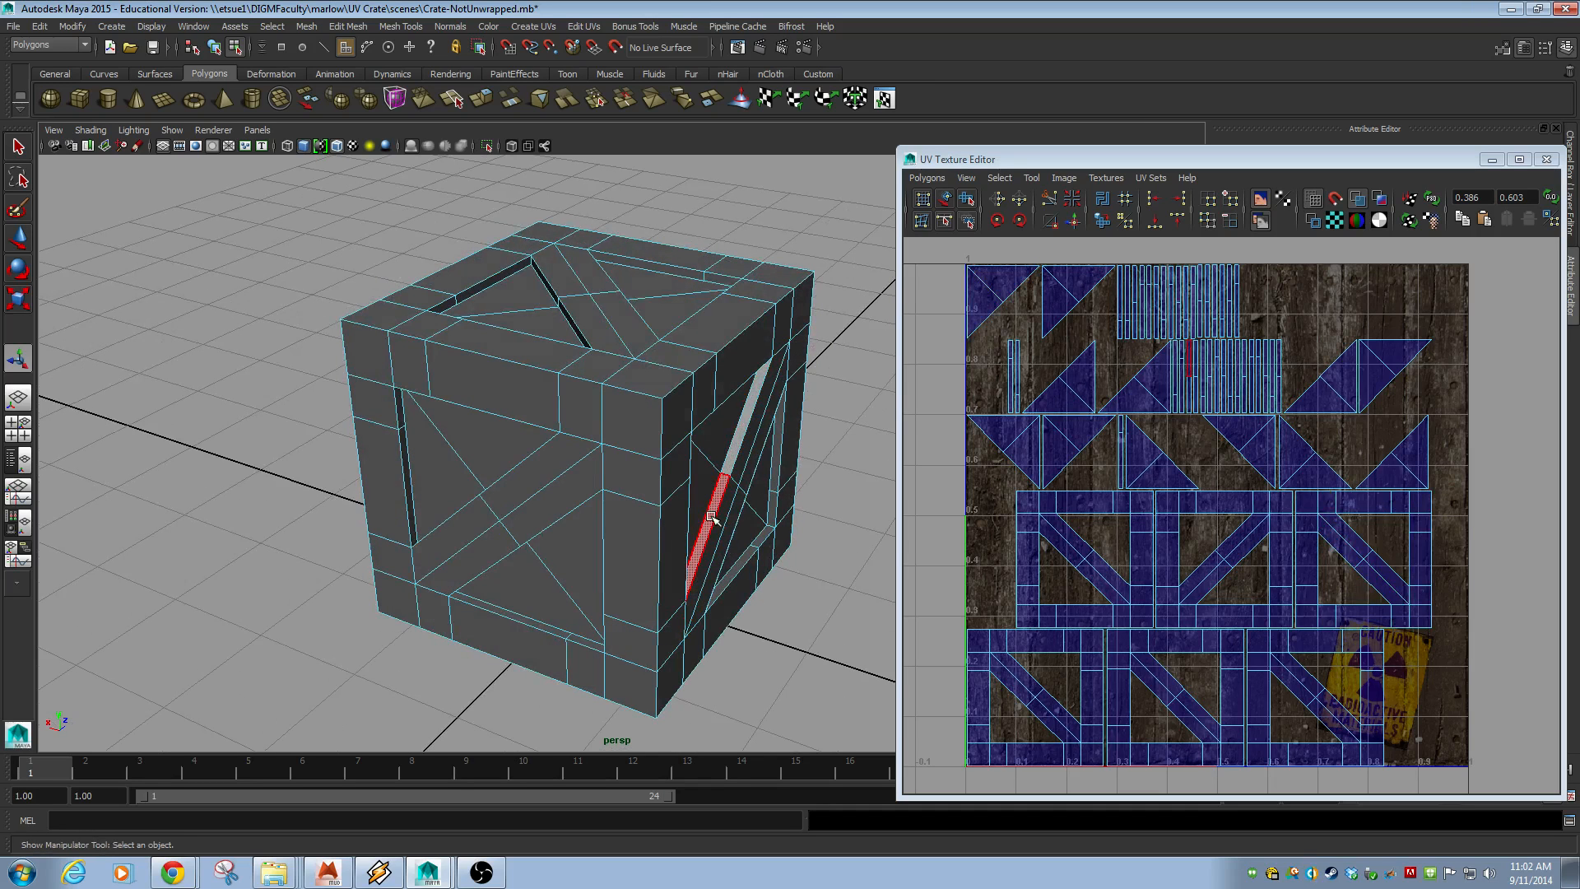
# - Select a thin strip face in the UV layout, examine the matching inner edge faces on the crate, and restore textured display
pyautogui.click(1191, 362)
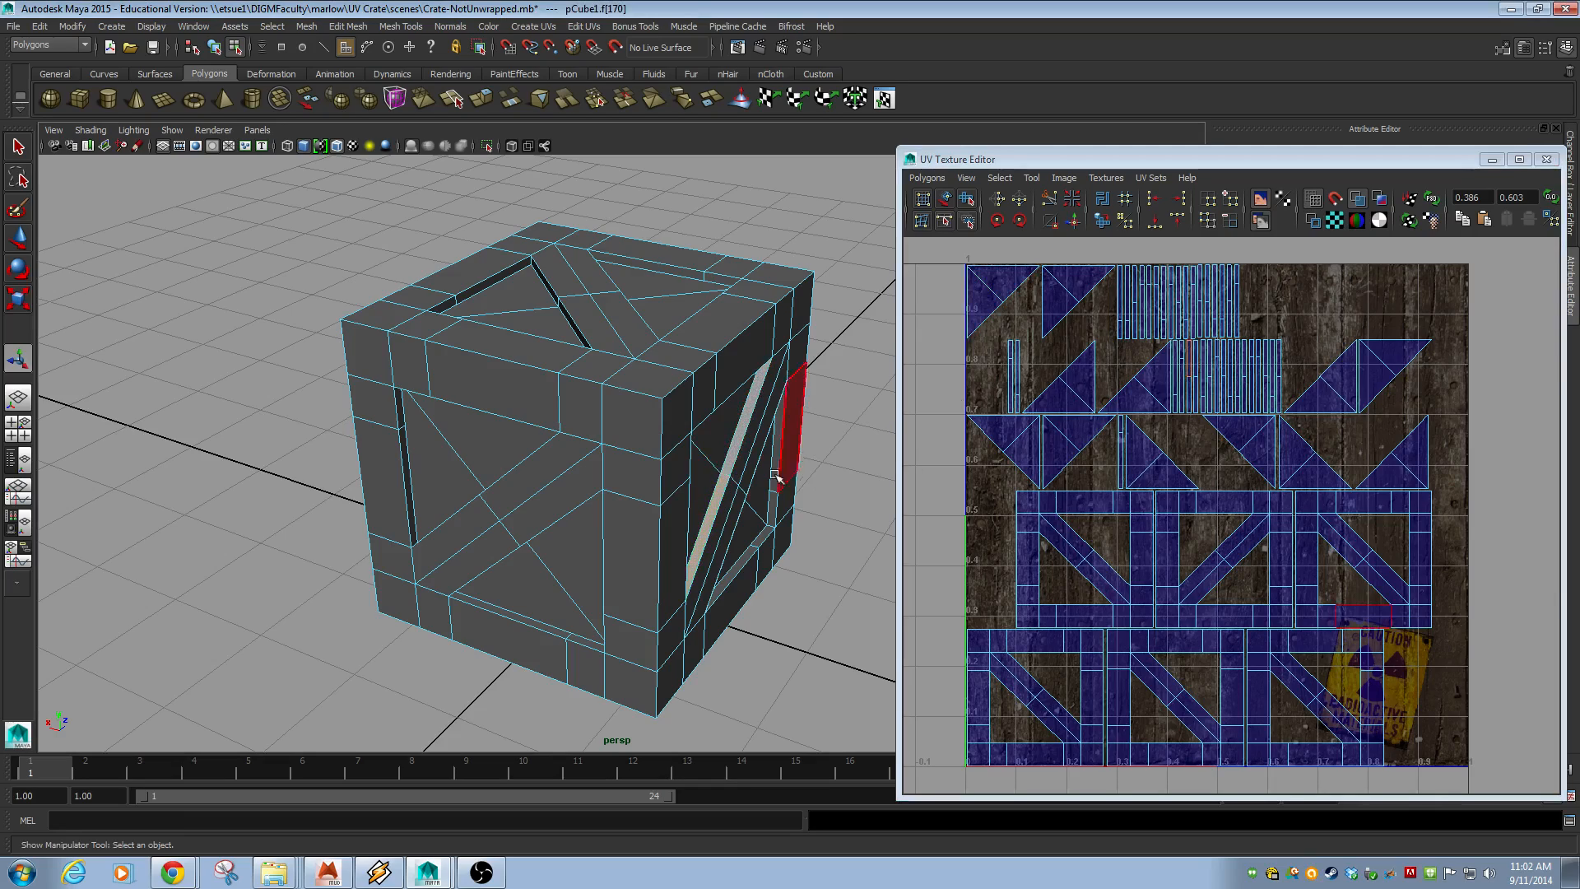
pyautogui.keyDown('alt'); pyautogui.moveTo(772, 483); pyautogui.dragTo(670, 439); pyautogui.keyUp('alt')
pyautogui.keyDown('alt'); pyautogui.moveTo(604, 452); pyautogui.dragTo(832, 480, button='right'); pyautogui.keyUp('alt')
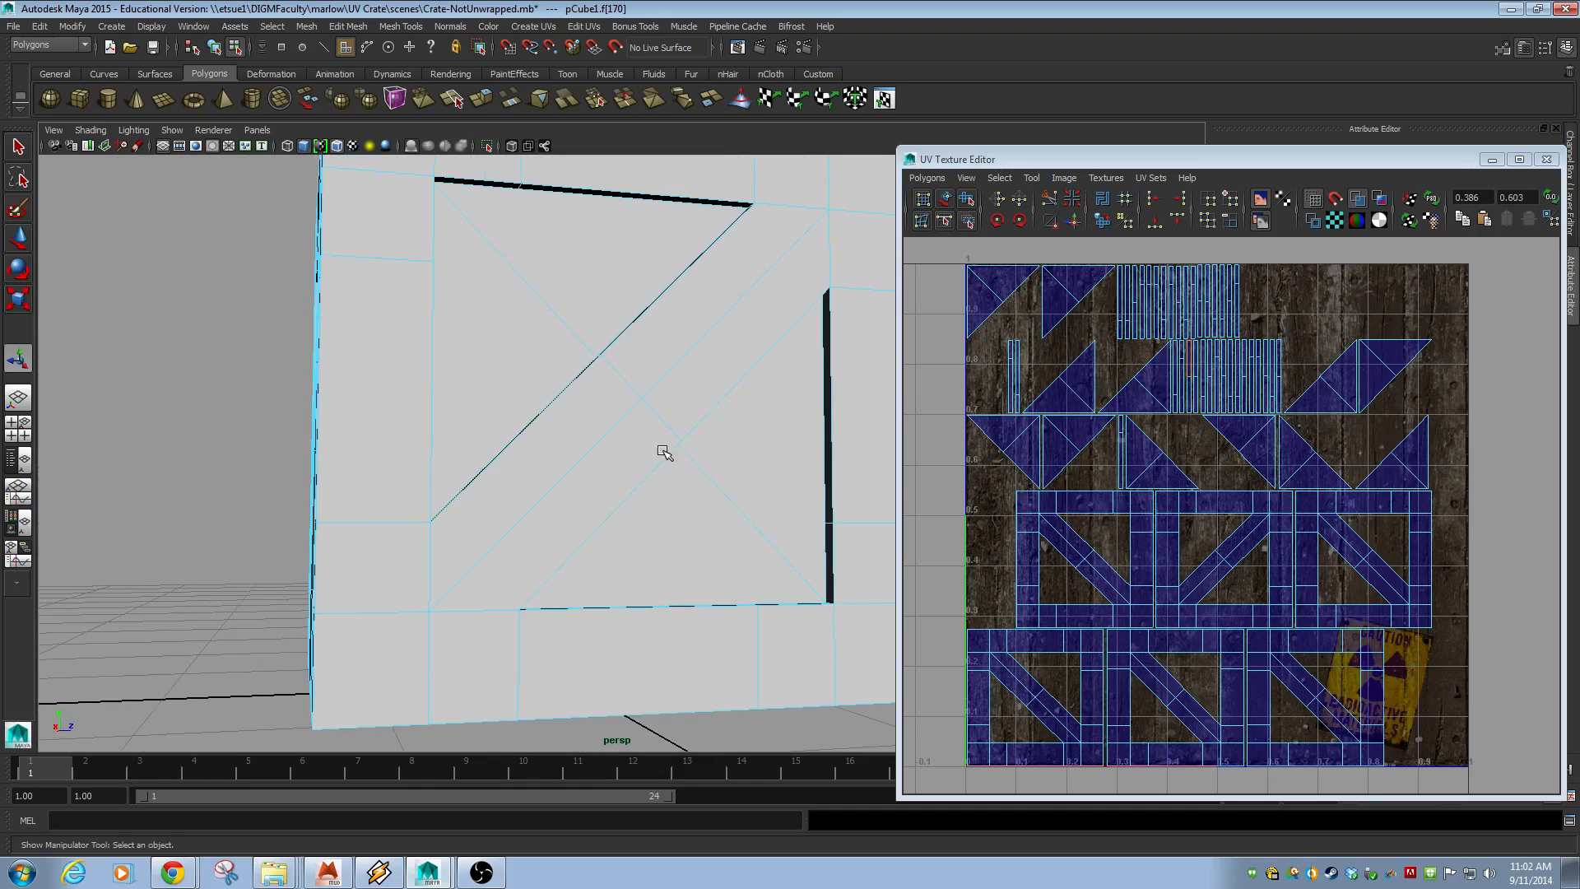
pyautogui.keyDown('alt'); pyautogui.moveTo(663, 452); pyautogui.dragTo(784, 526); pyautogui.keyUp('alt')
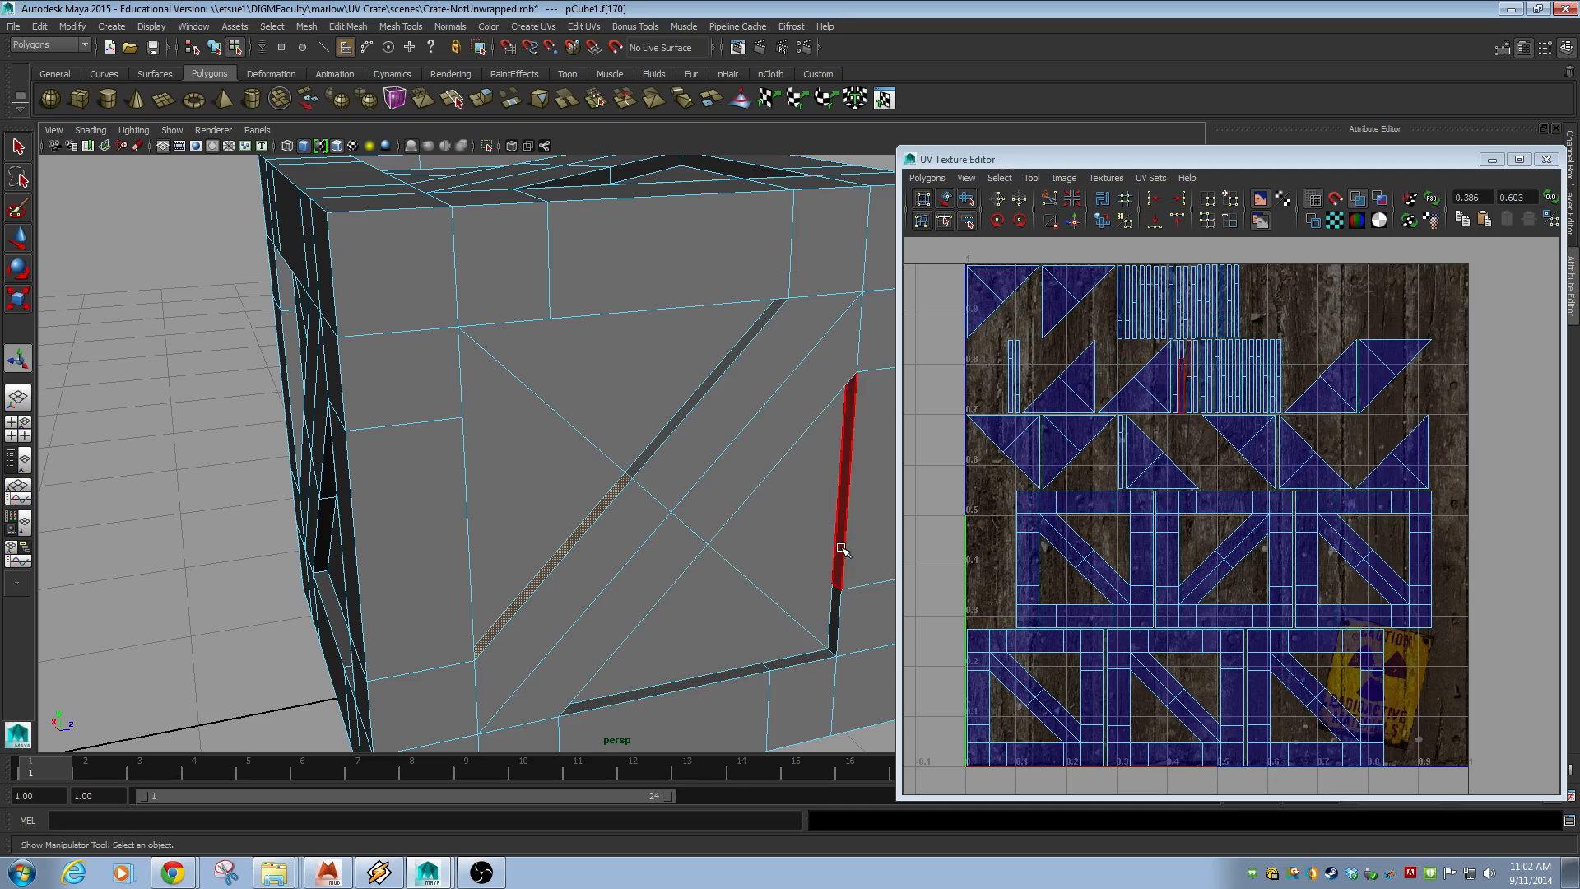
pyautogui.scroll(-8, 628, 639)
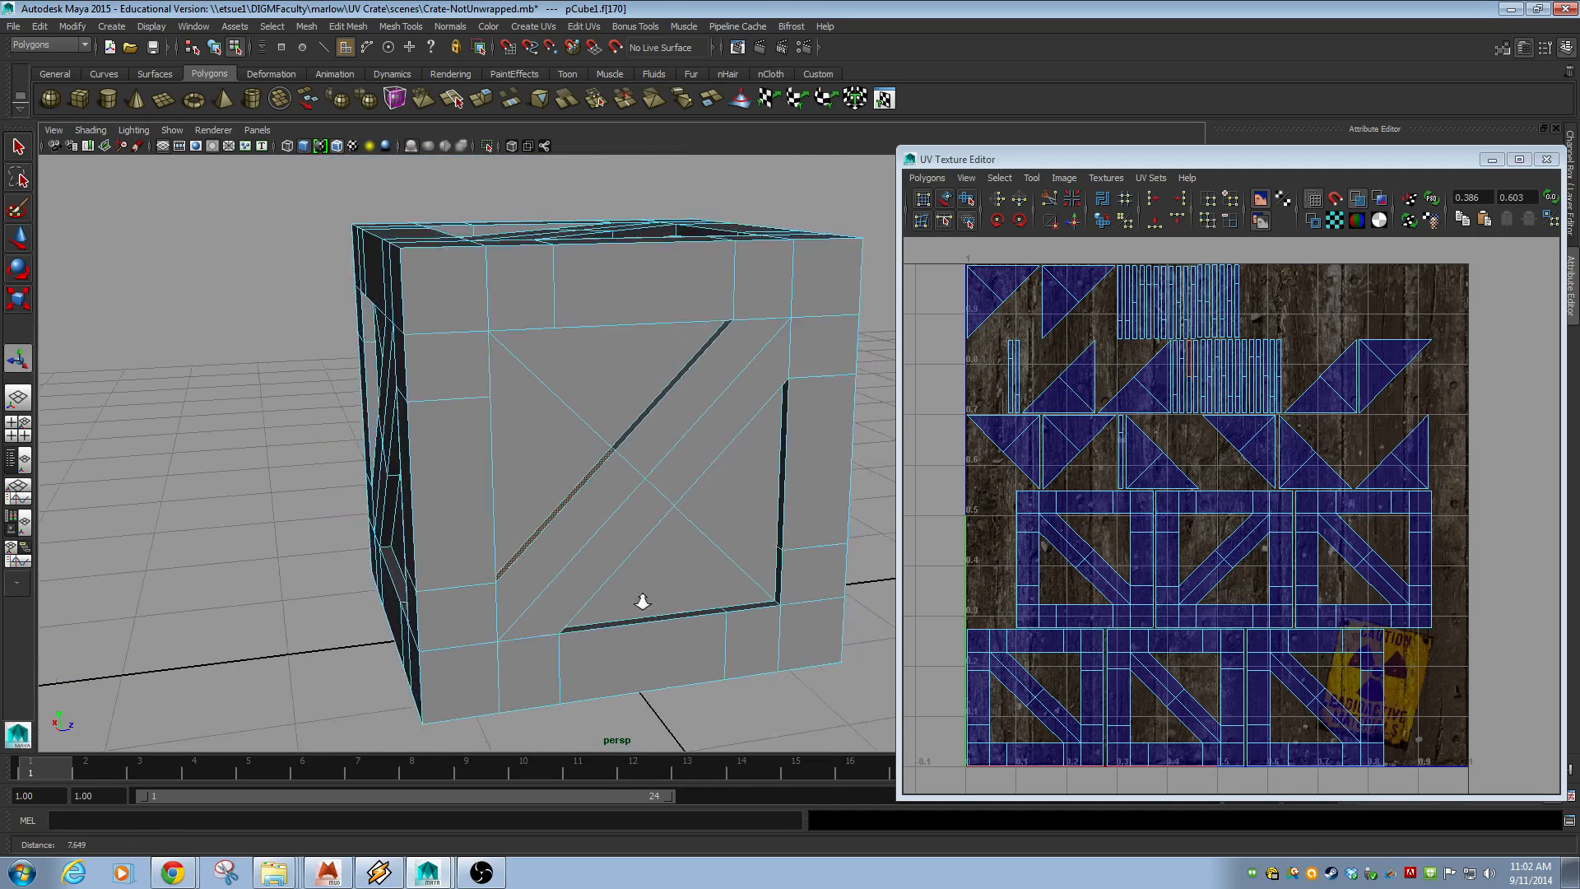
pyautogui.keyDown('alt'); pyautogui.moveTo(563, 583); pyautogui.dragTo(554, 648, button='middle'); pyautogui.keyUp('alt')
pyautogui.keyDown('alt'); pyautogui.moveTo(554, 647); pyautogui.dragTo(560, 640); pyautogui.keyUp('alt')
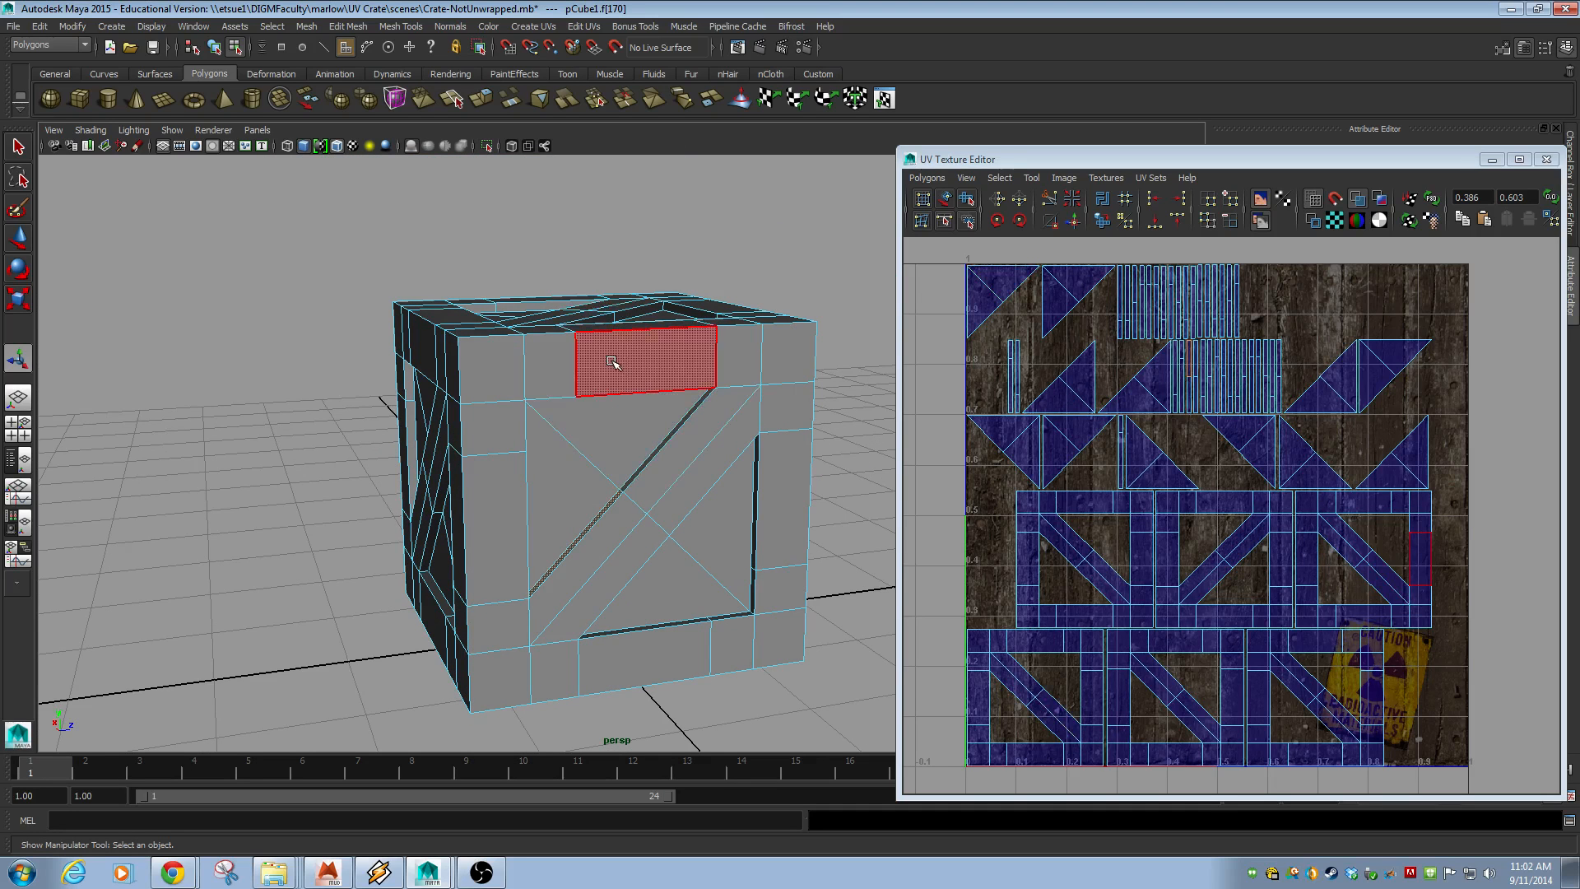
pyautogui.press('6')
pyautogui.keyDown('alt'); pyautogui.moveTo(494, 527); pyautogui.dragTo(680, 548); pyautogui.keyUp('alt')
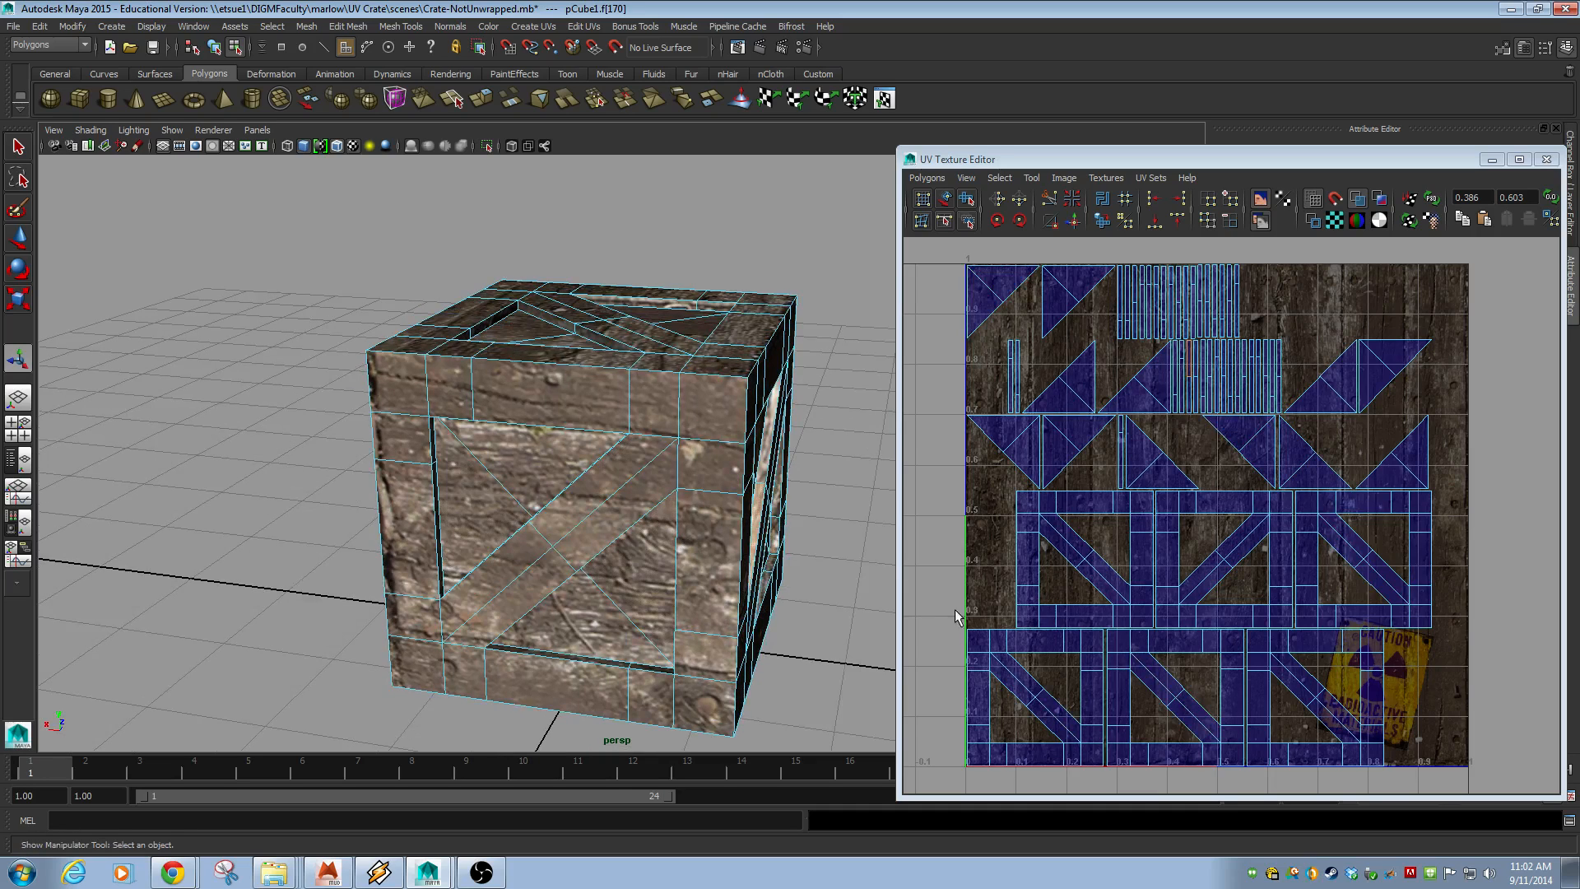
# - Try moving a group of the crate's components in the UV Texture Editor and then in the 3D view, undoing both moves
pyautogui.keyDown('alt'); pyautogui.middleClick(1153, 579); pyautogui.keyUp('alt')
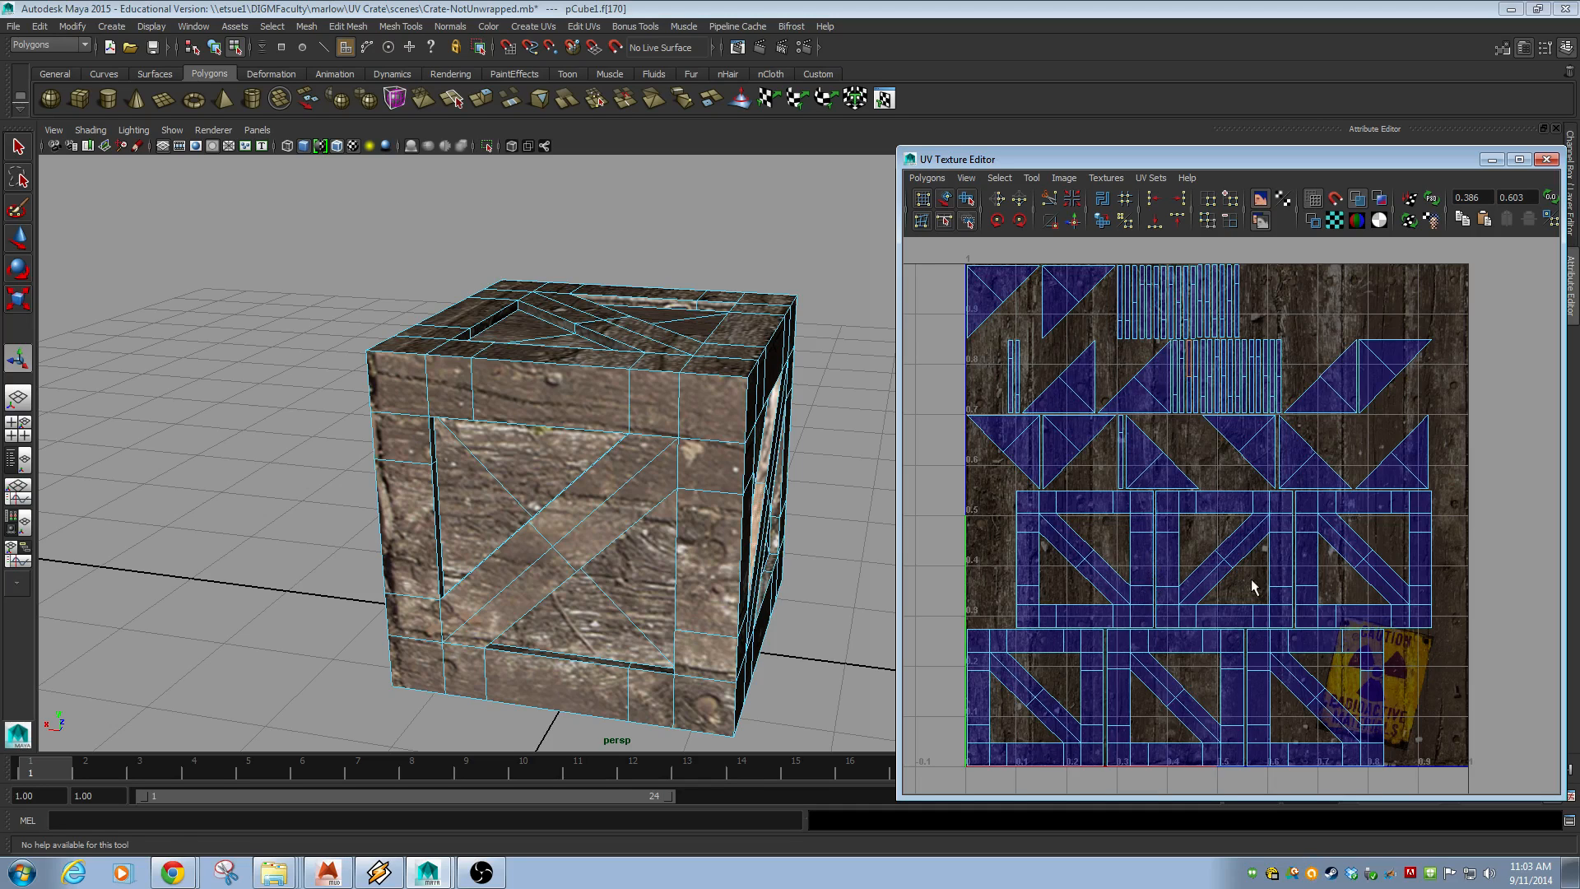
pyautogui.press('F12')
pyautogui.keyDown('alt'); pyautogui.moveTo(1382, 607); pyautogui.dragTo(1071, 586, button='right'); pyautogui.keyUp('alt')
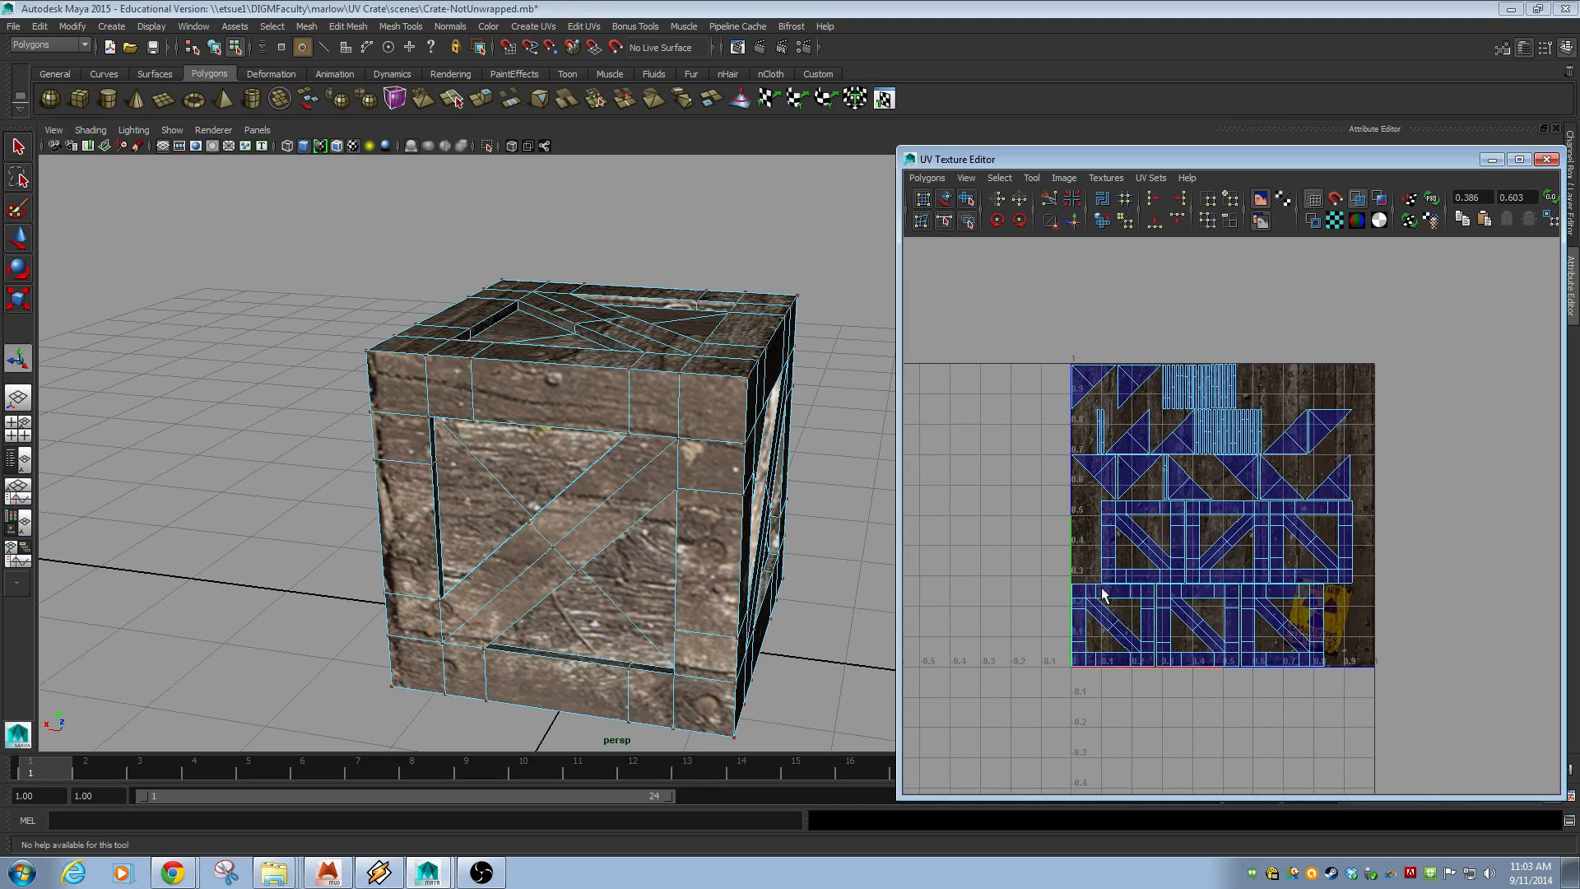
pyautogui.moveTo(1063, 552); pyautogui.dragTo(1170, 638)
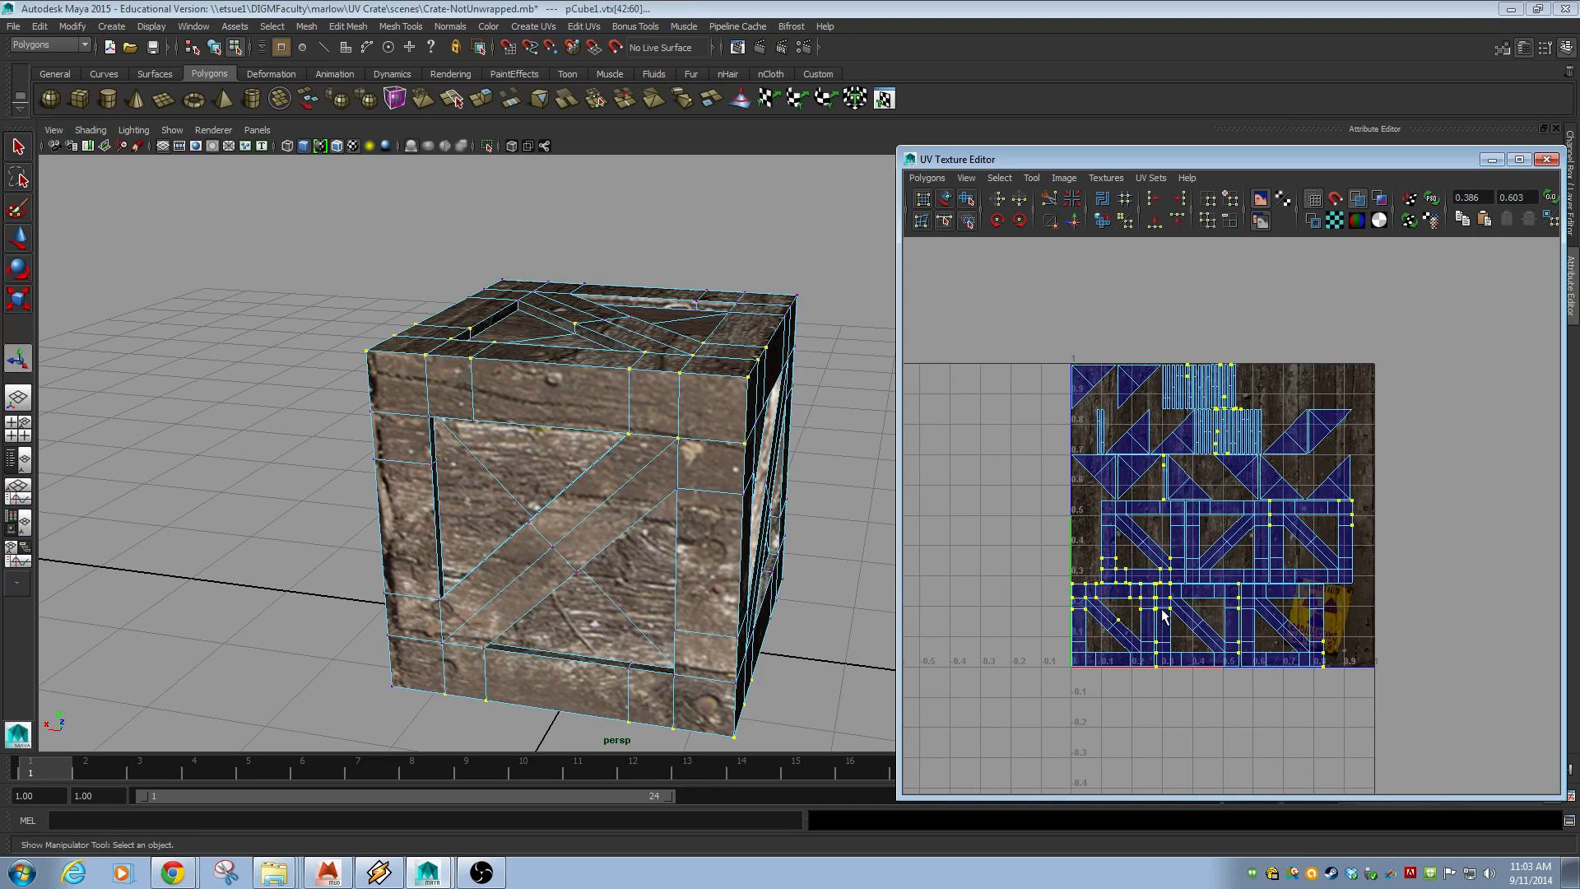
pyautogui.press('w')
pyautogui.moveTo(1222, 521)
pyautogui.mouseDown()
pyautogui.moveTo(1245, 541)
pyautogui.moveTo(1227, 486)
pyautogui.moveTo(1222, 525)
pyautogui.mouseUp()
pyautogui.hotkey('ctrl', 'z')
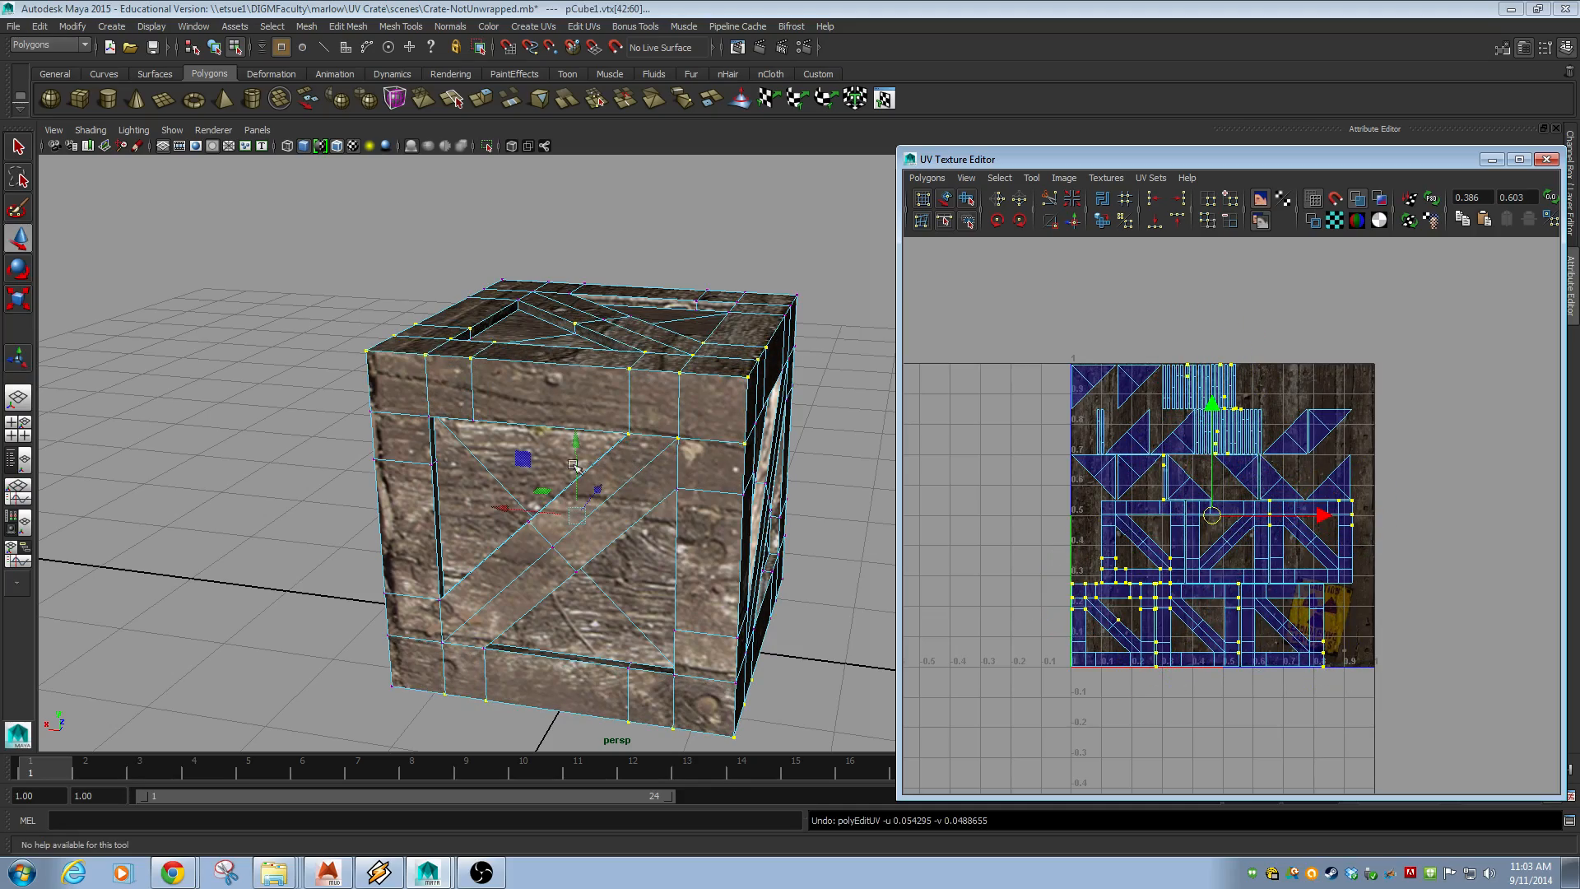
pyautogui.moveTo(573, 516); pyautogui.dragTo(543, 472)
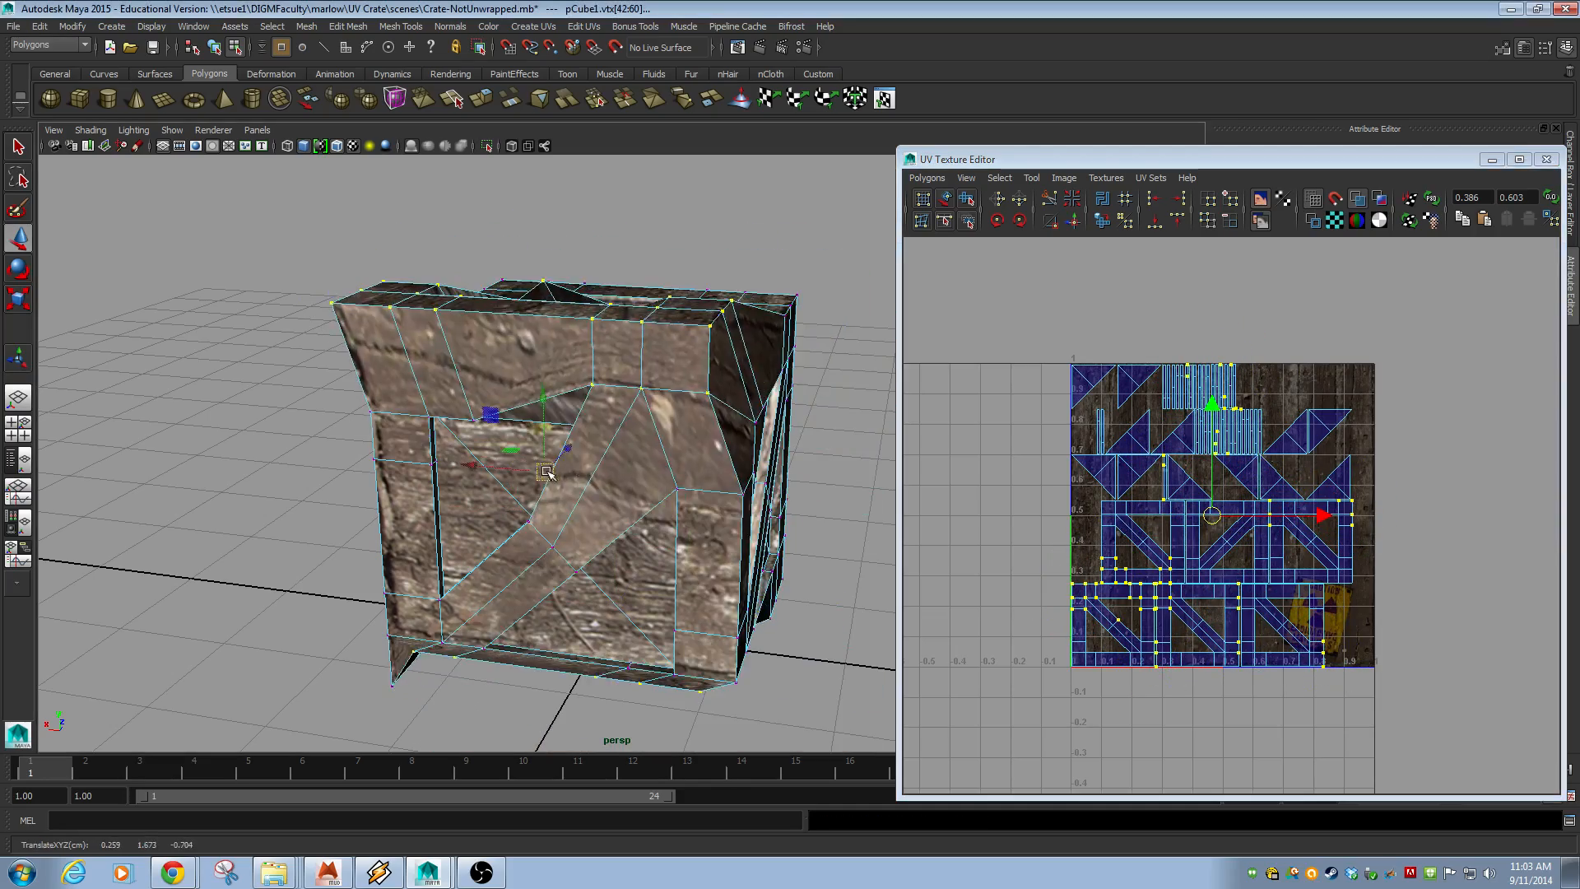
pyautogui.hotkey('ctrl', 'z')
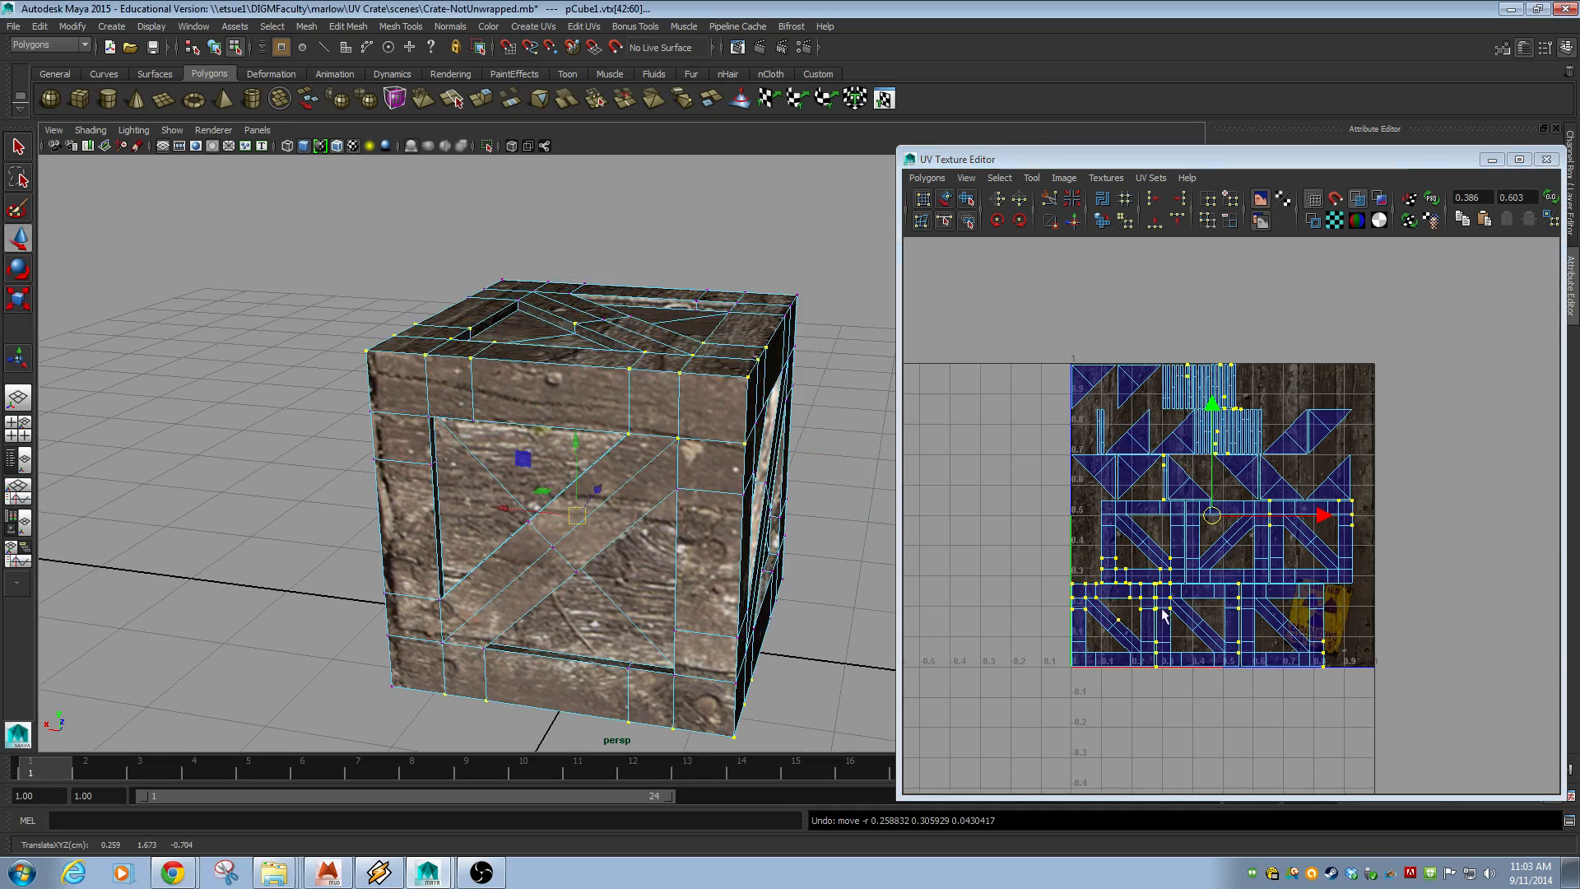
# - Select the two rows of crate frame UVs as whole shells and move them outside the texture square, to its left
pyautogui.moveTo(1185, 628); pyautogui.dragTo(1226, 628, button='right')
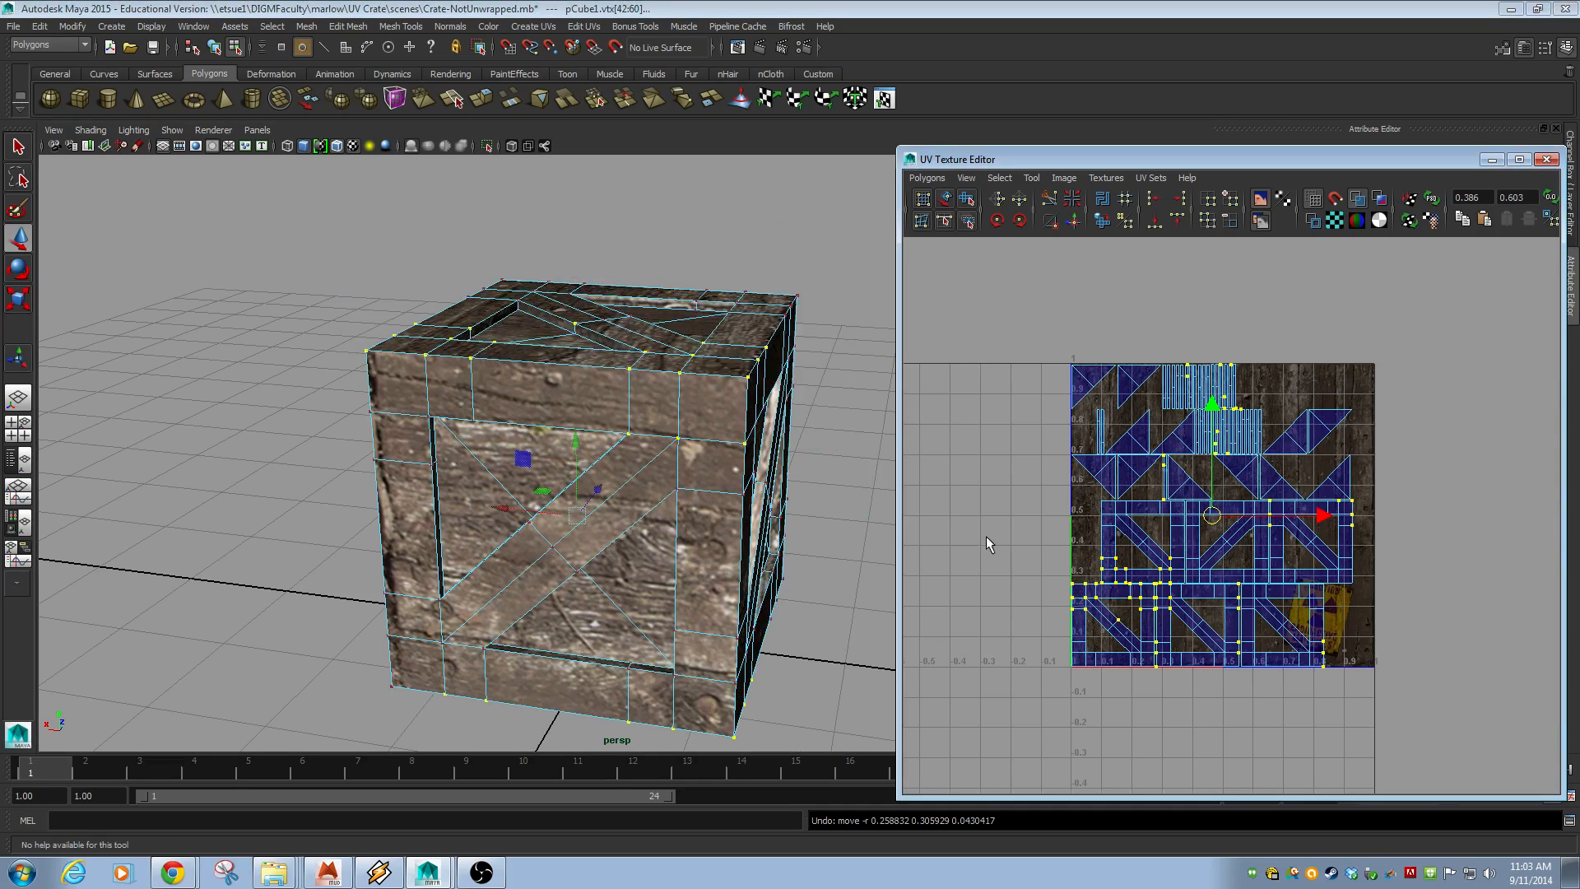
pyautogui.moveTo(986, 535); pyautogui.dragTo(1421, 708)
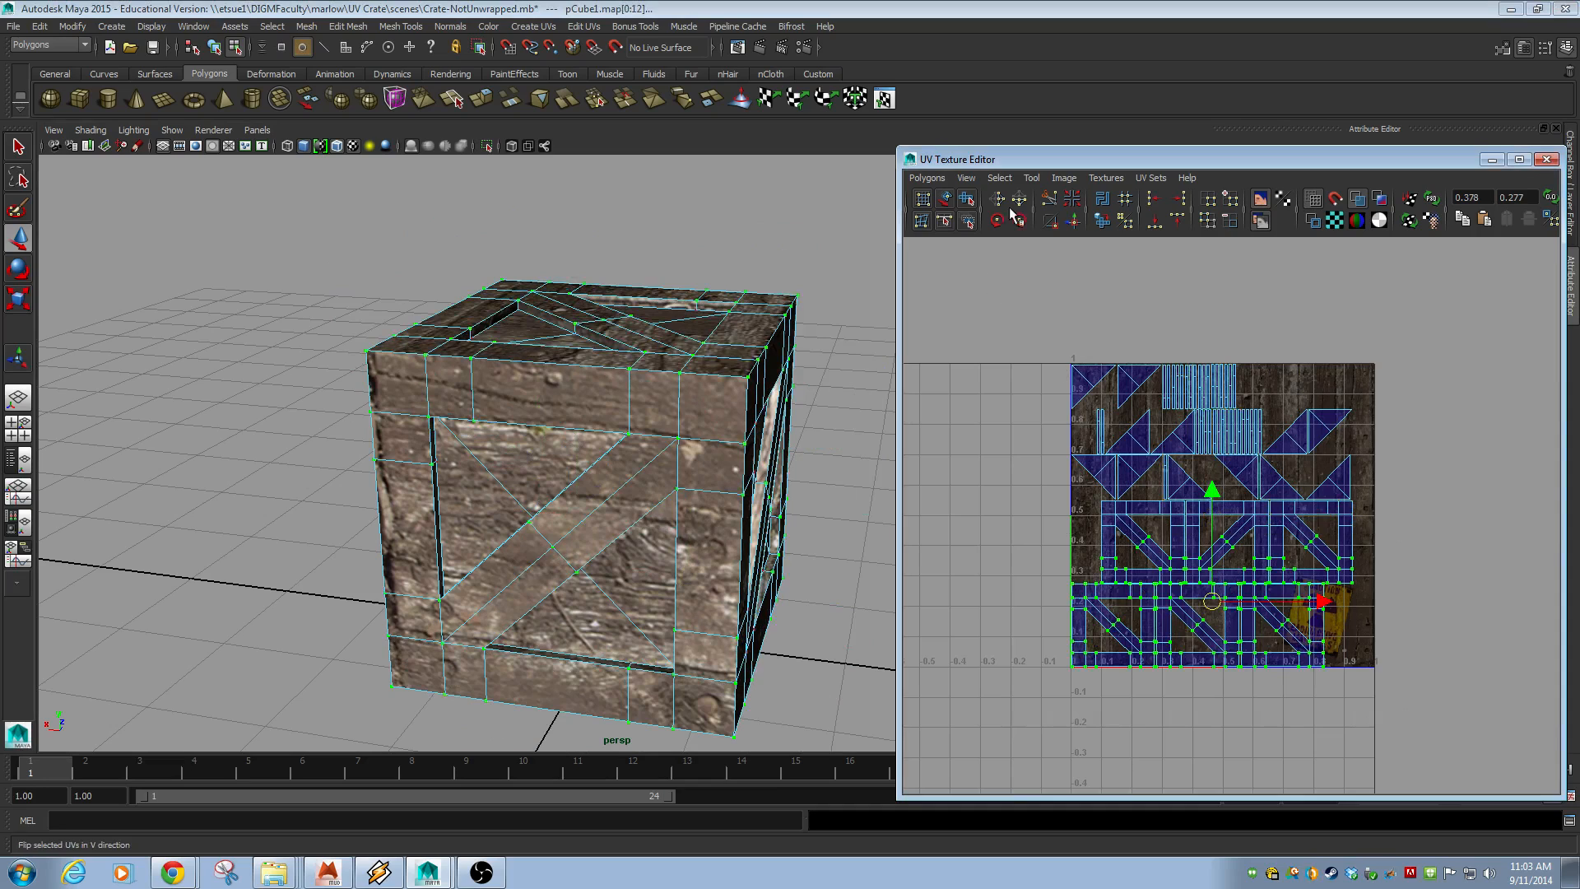
pyautogui.click(1009, 177)
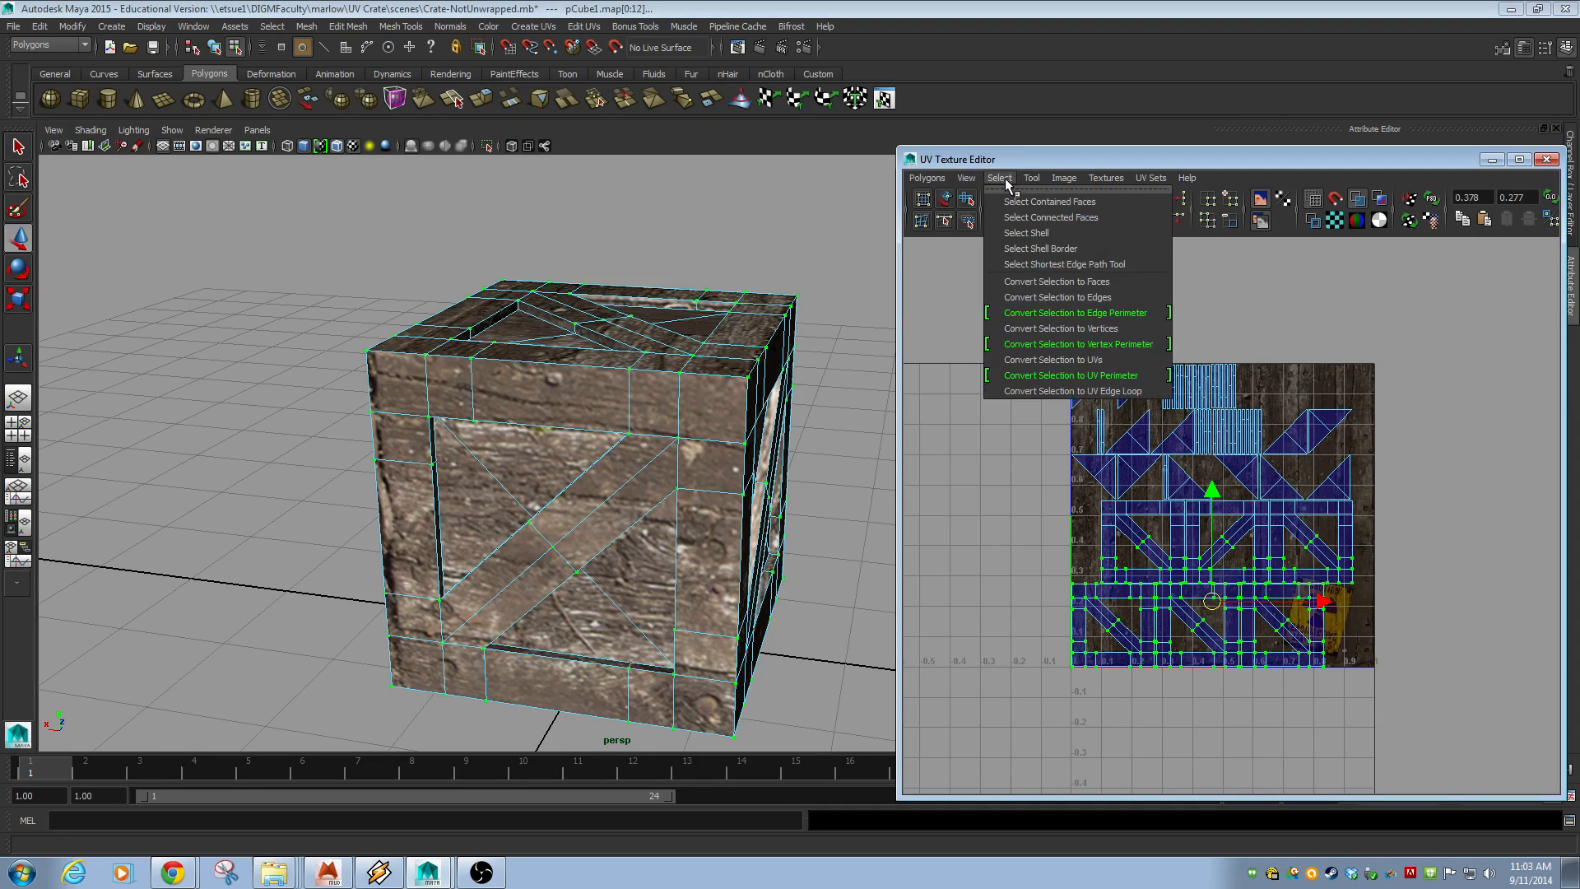
pyautogui.click(1037, 248)
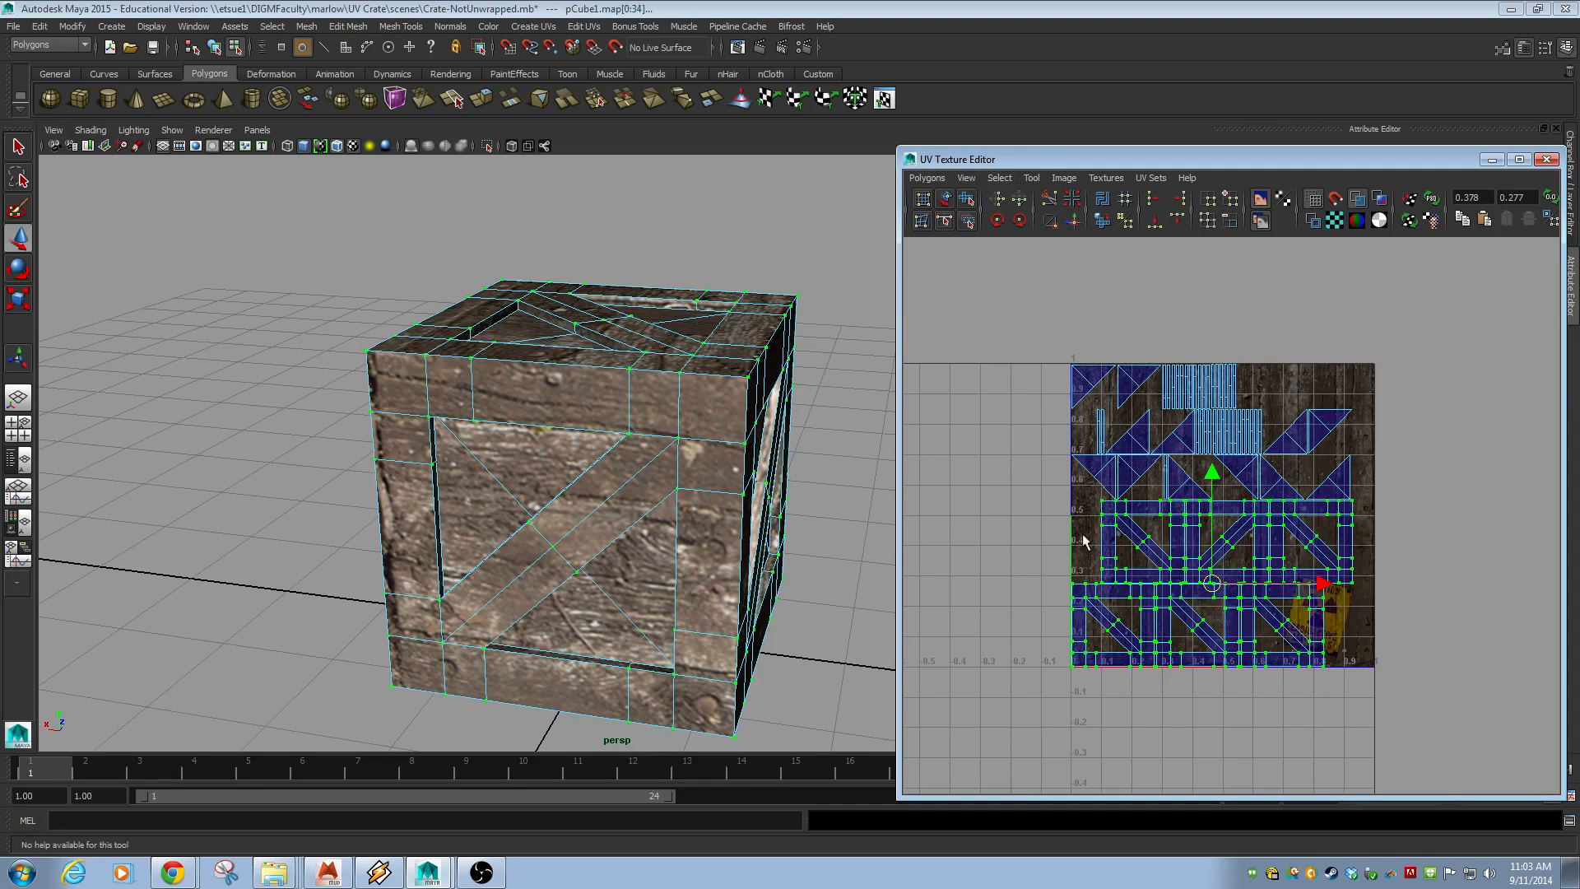
pyautogui.moveTo(1218, 585); pyautogui.dragTo(1018, 665)
pyautogui.keyDown('alt'); pyautogui.moveTo(1124, 663); pyautogui.dragTo(1202, 605, button='middle'); pyautogui.keyUp('alt')
pyautogui.keyDown('alt'); pyautogui.moveTo(1203, 605); pyautogui.dragTo(1040, 619, button='right'); pyautogui.keyUp('alt')
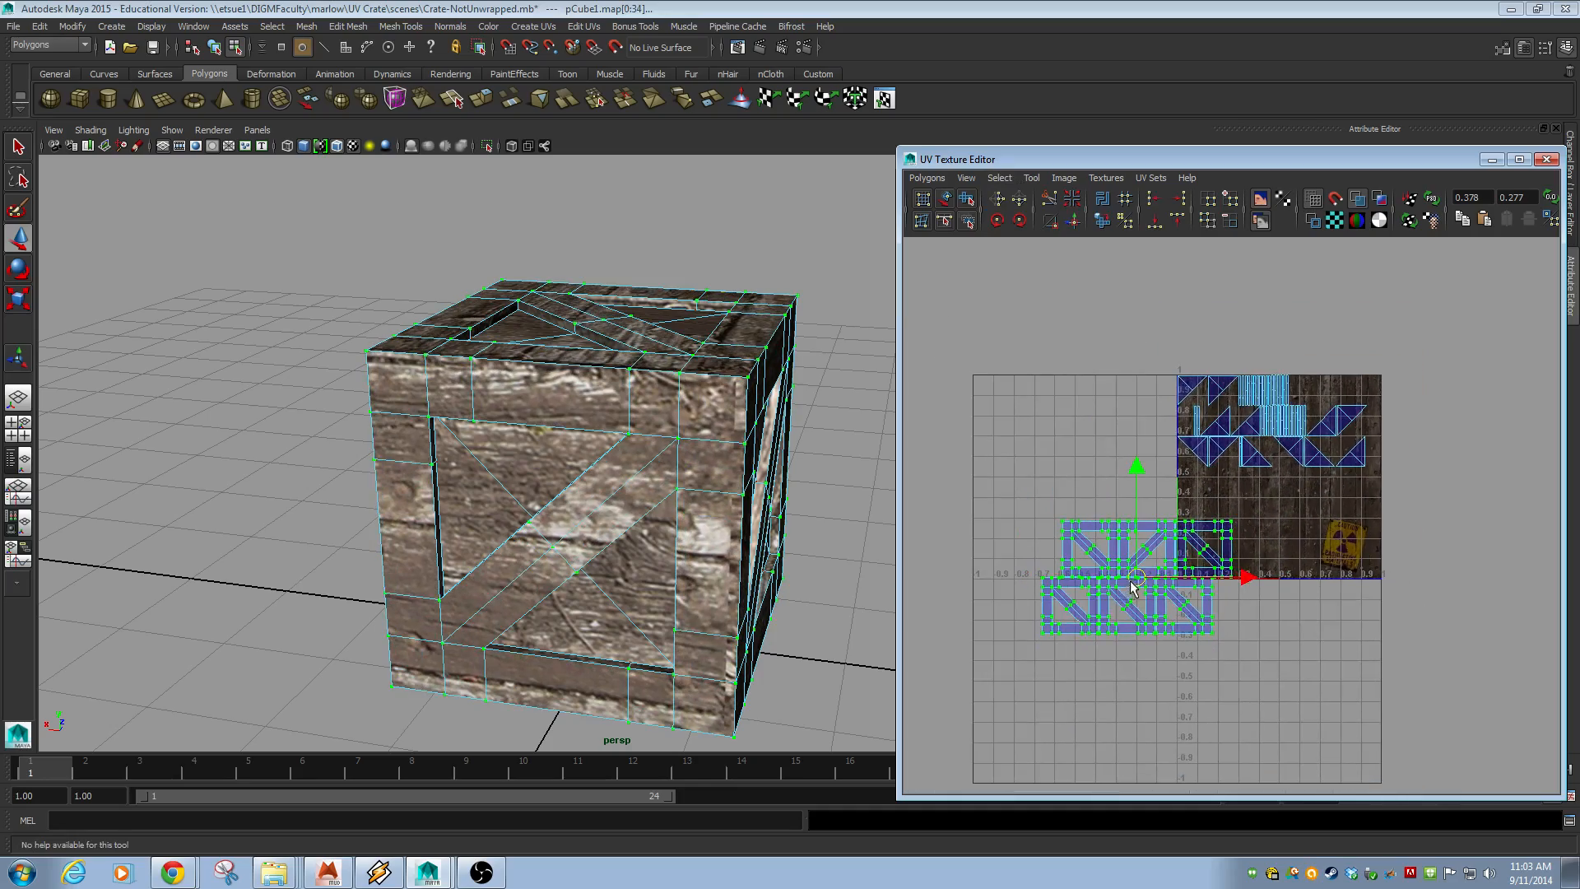
pyautogui.moveTo(1133, 587); pyautogui.dragTo(1058, 550)
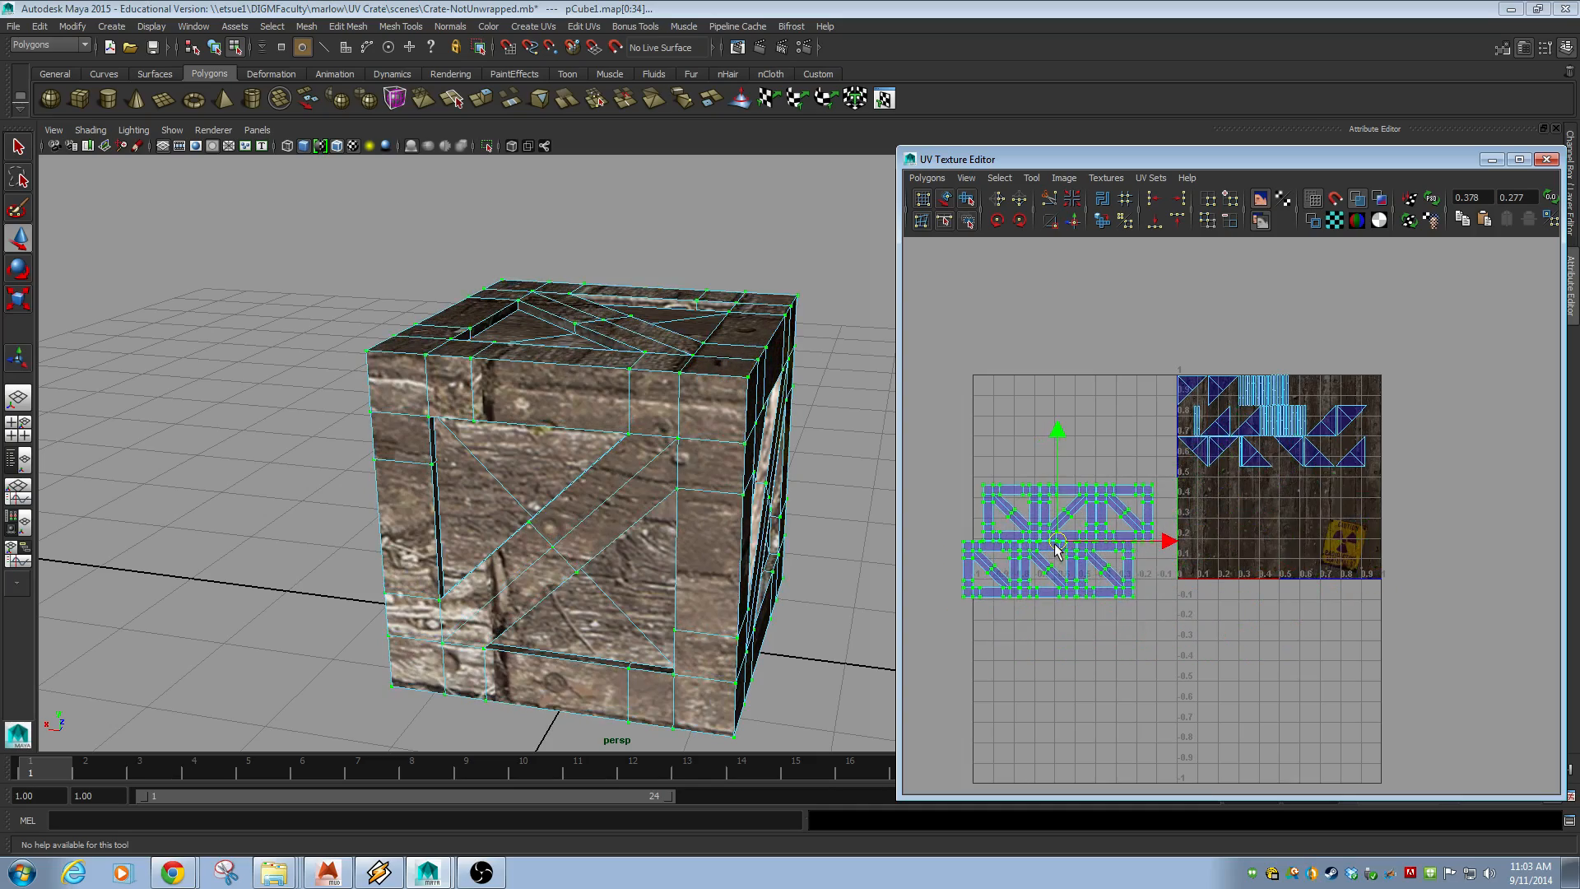
# - Select the triangular panel UVs, expand the selection to whole shells and move them above the texture square
pyautogui.keyDown('alt'); pyautogui.moveTo(990, 586); pyautogui.dragTo(1247, 603, button='right'); pyautogui.keyUp('alt')
pyautogui.keyDown('alt'); pyautogui.moveTo(1249, 604); pyautogui.dragTo(1189, 751, button='middle'); pyautogui.keyUp('alt')
pyautogui.keyDown('alt'); pyautogui.moveTo(1079, 684); pyautogui.dragTo(1177, 682, button='right'); pyautogui.keyUp('alt')
pyautogui.moveTo(1068, 575); pyautogui.dragTo(1406, 628)
pyautogui.keyDown('shift'); pyautogui.moveTo(1328, 479); pyautogui.dragTo(1366, 527); pyautogui.keyUp('shift')
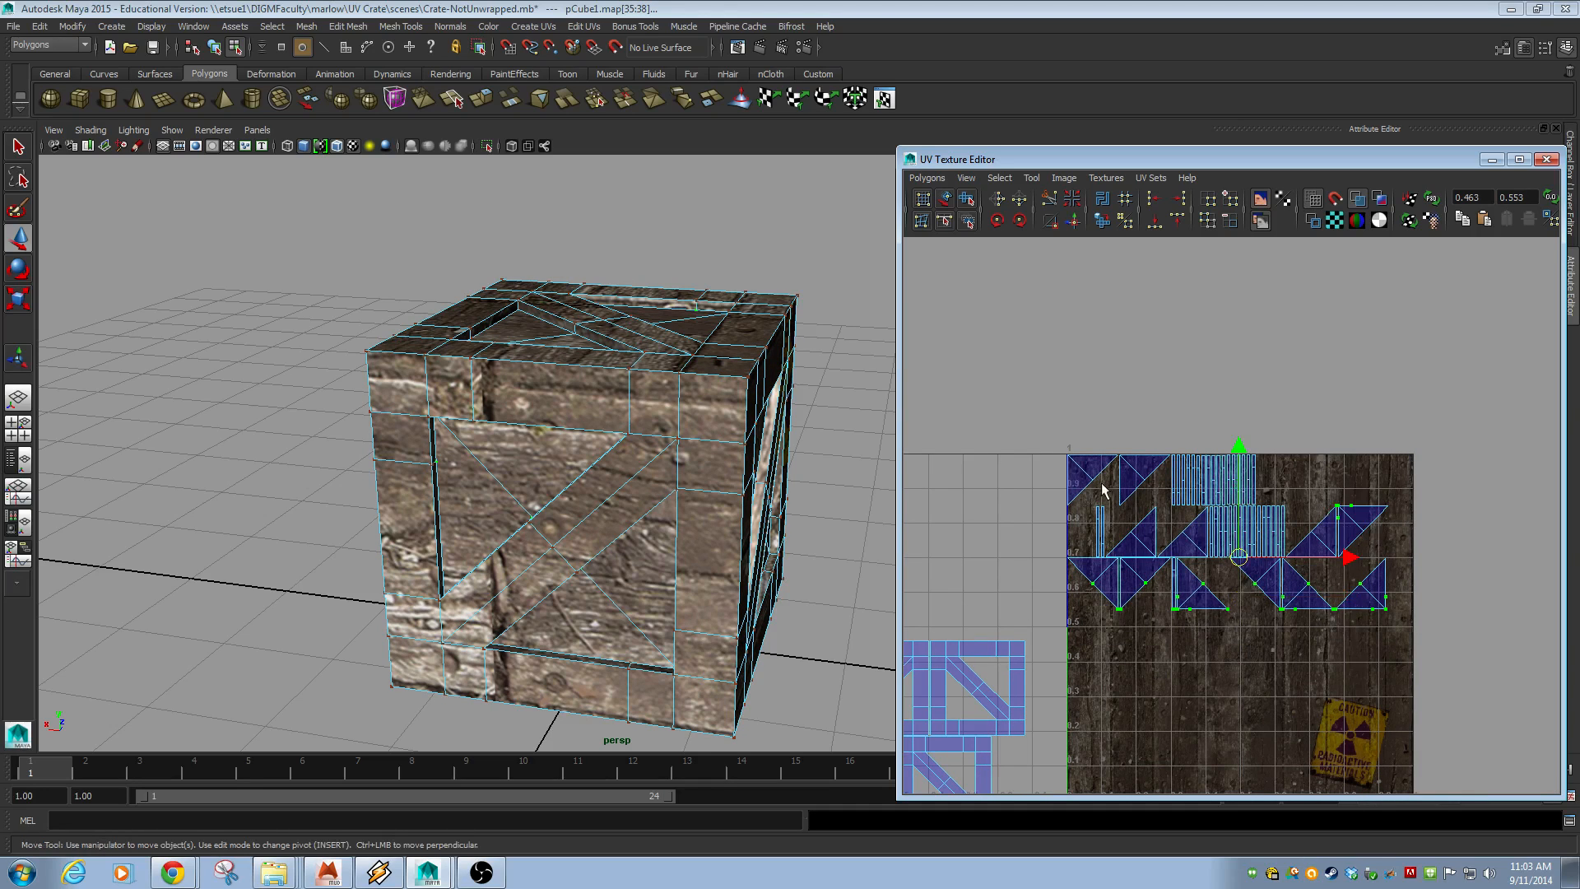
pyautogui.keyDown('shift'); pyautogui.moveTo(1065, 434); pyautogui.dragTo(1161, 511); pyautogui.keyUp('shift')
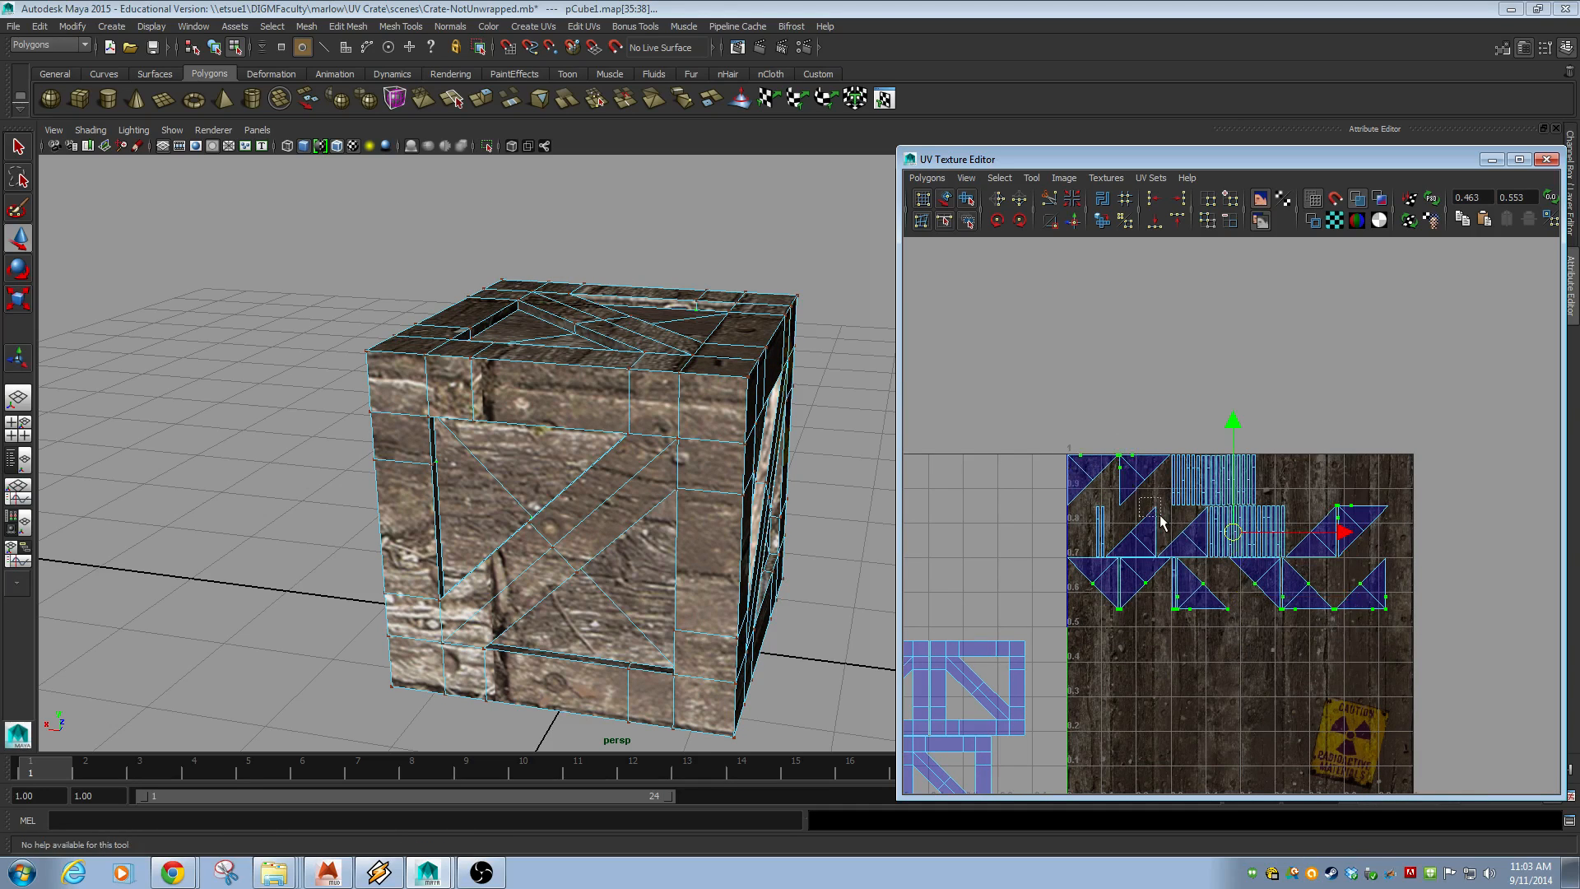
pyautogui.click(1001, 178)
pyautogui.click(1043, 233)
pyautogui.moveTo(1229, 532); pyautogui.dragTo(1091, 306)
# - Select the thin strip shell left among the triangles, move it back into the texture square and group the stray strips beside the others
pyautogui.keyDown('alt'); pyautogui.moveTo(1128, 434); pyautogui.dragTo(1252, 461, button='middle'); pyautogui.keyUp('alt')
pyautogui.keyDown('alt'); pyautogui.moveTo(1084, 457); pyautogui.dragTo(1221, 587, button='right'); pyautogui.keyUp('alt')
pyautogui.click(1162, 443)
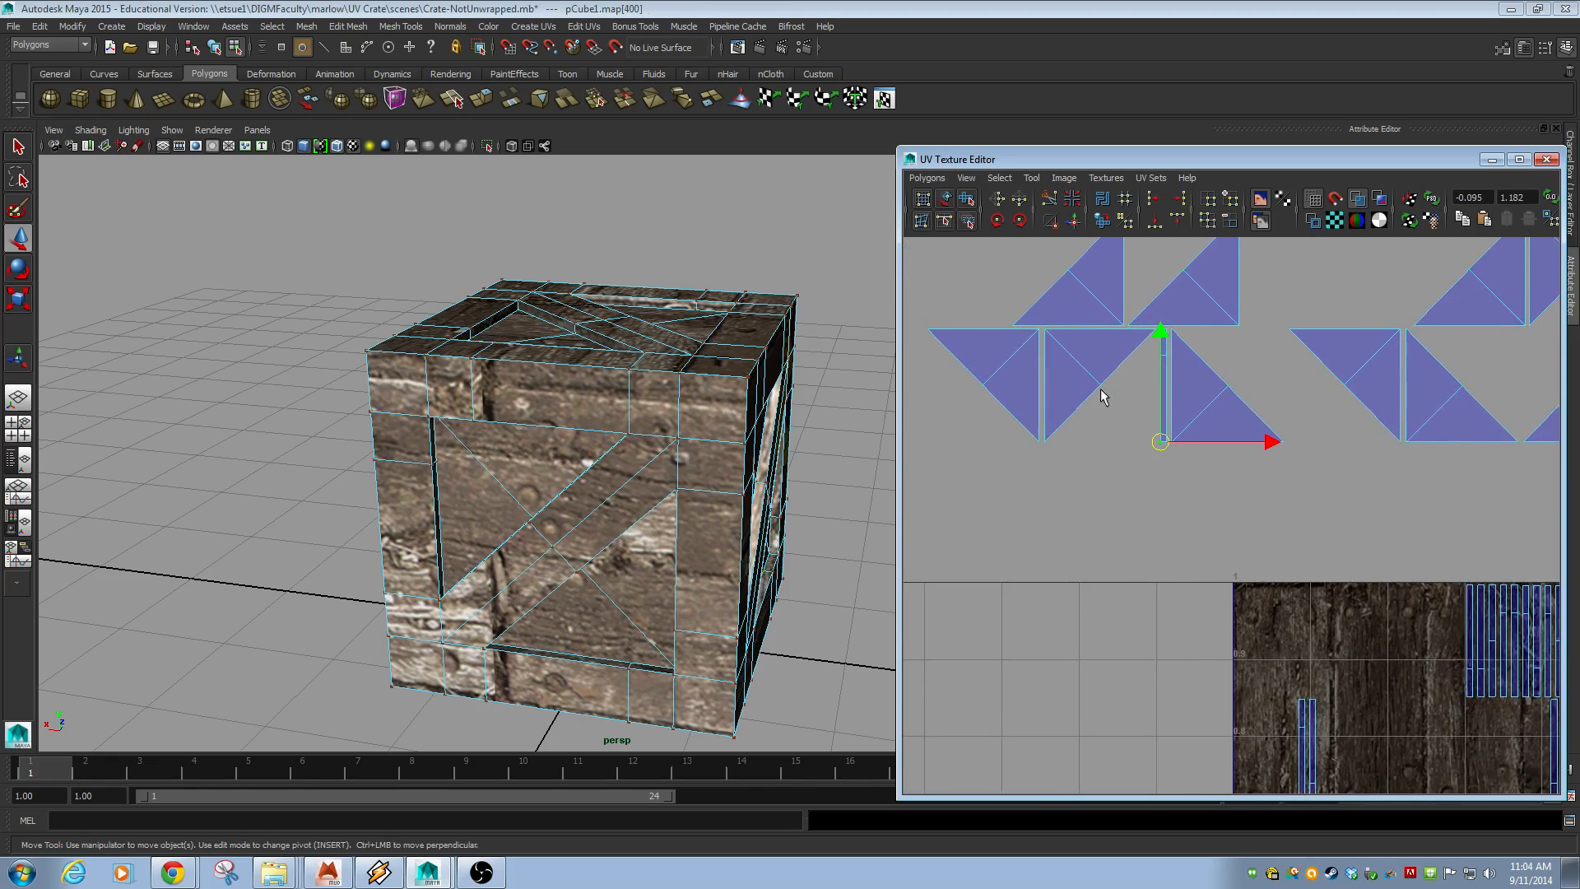
pyautogui.keyDown('ctrl'); pyautogui.moveTo(1056, 340); pyautogui.dragTo(1154, 372, button='right'); pyautogui.keyUp('ctrl')
pyautogui.moveTo(1164, 389); pyautogui.dragTo(1350, 752)
pyautogui.keyDown('alt'); pyautogui.moveTo(1345, 729); pyautogui.dragTo(1089, 552, button='middle'); pyautogui.keyUp('alt')
pyautogui.keyDown('alt'); pyautogui.moveTo(1259, 568); pyautogui.dragTo(1163, 556, button='right'); pyautogui.keyUp('alt')
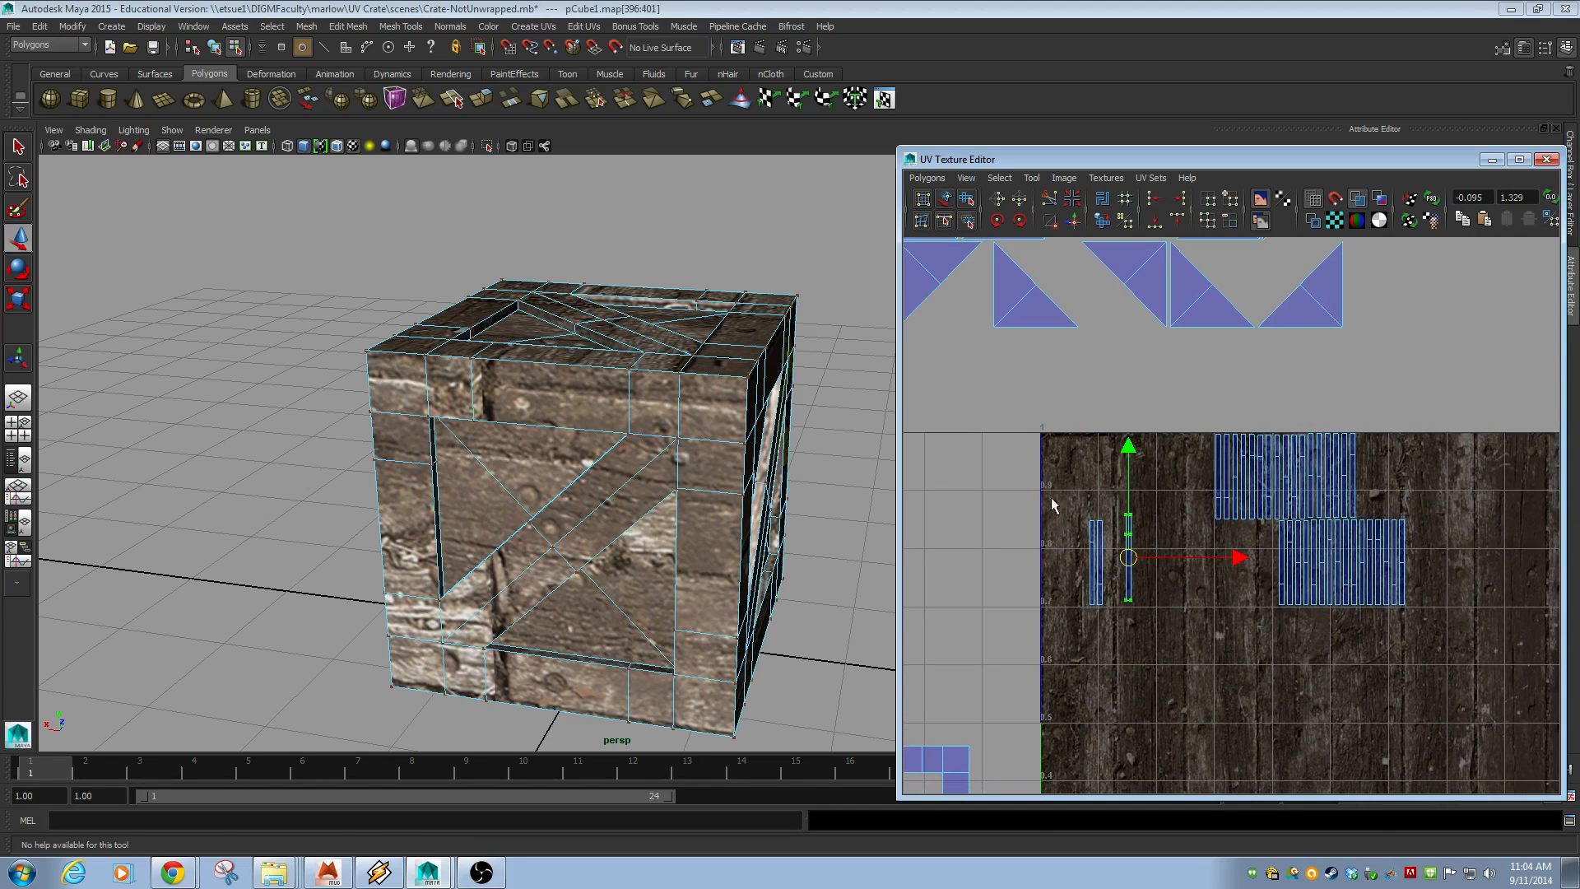
pyautogui.moveTo(1051, 498); pyautogui.dragTo(1171, 625)
pyautogui.moveTo(1108, 563); pyautogui.dragTo(1240, 574)
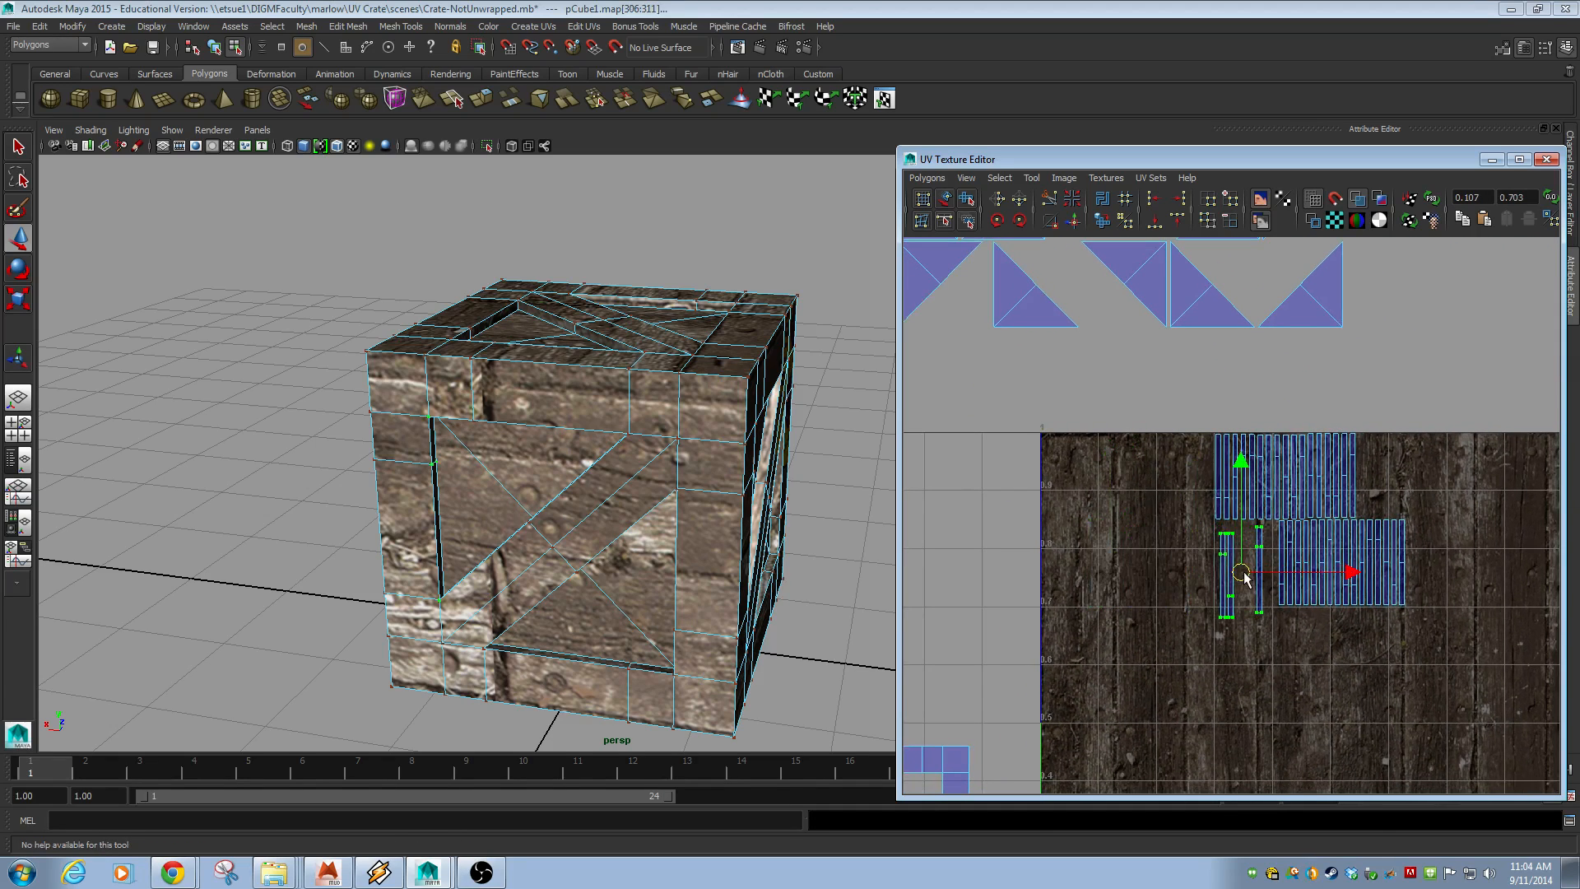
# - Select all the thin strip shells and move them out of the texture square, to the left of the triangular shells
pyautogui.moveTo(1157, 401); pyautogui.dragTo(1473, 652)
pyautogui.keyDown('alt'); pyautogui.moveTo(1473, 669); pyautogui.dragTo(947, 568, button='right'); pyautogui.keyUp('alt')
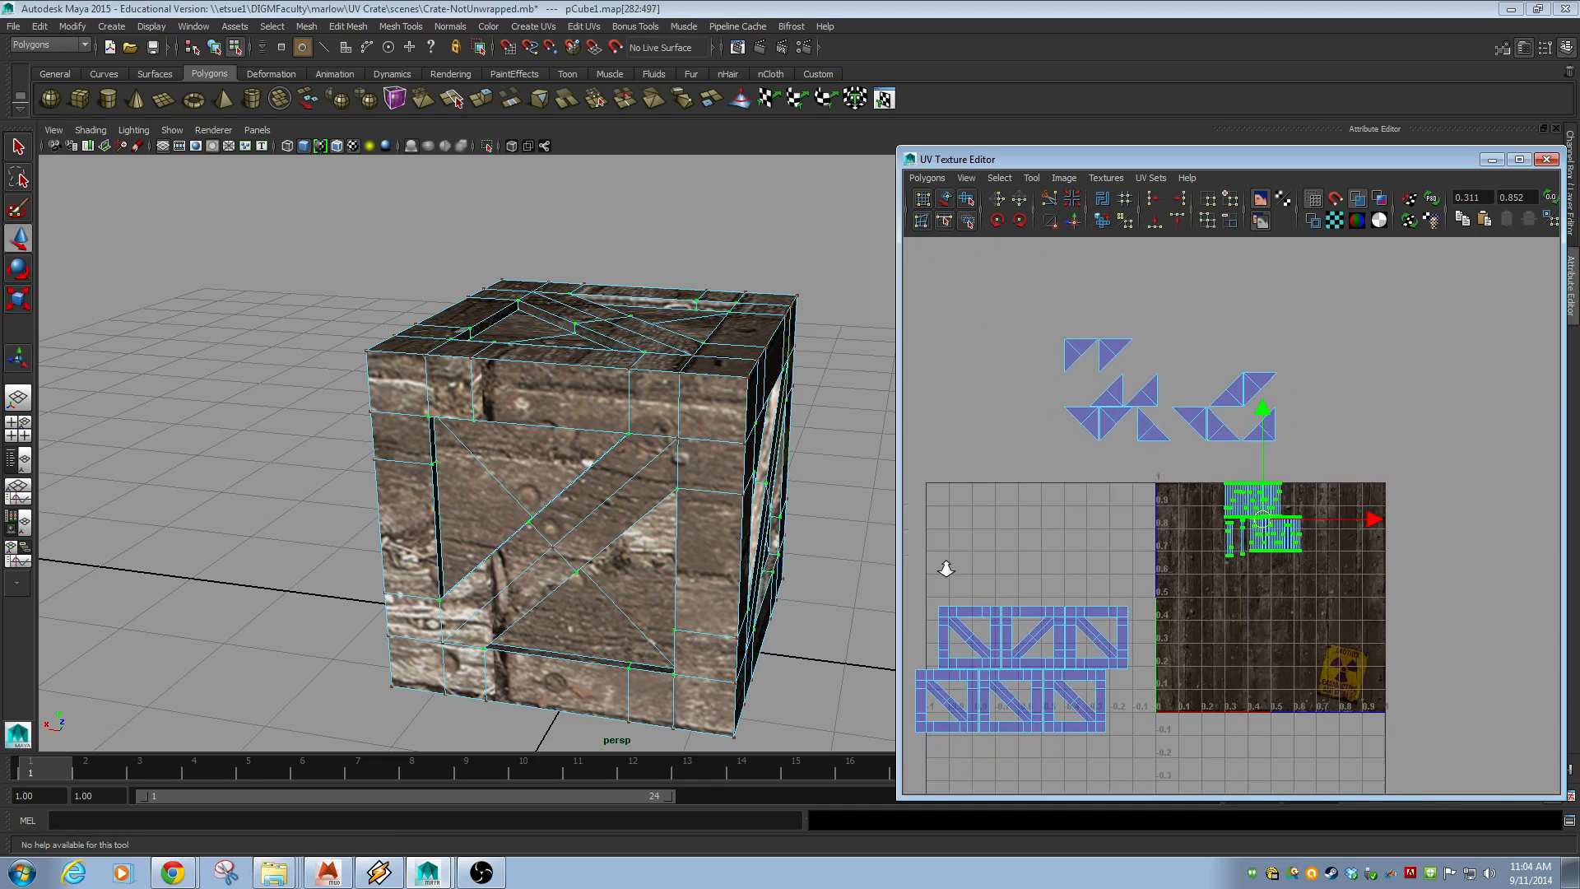
pyautogui.moveTo(1256, 527); pyautogui.dragTo(941, 372)
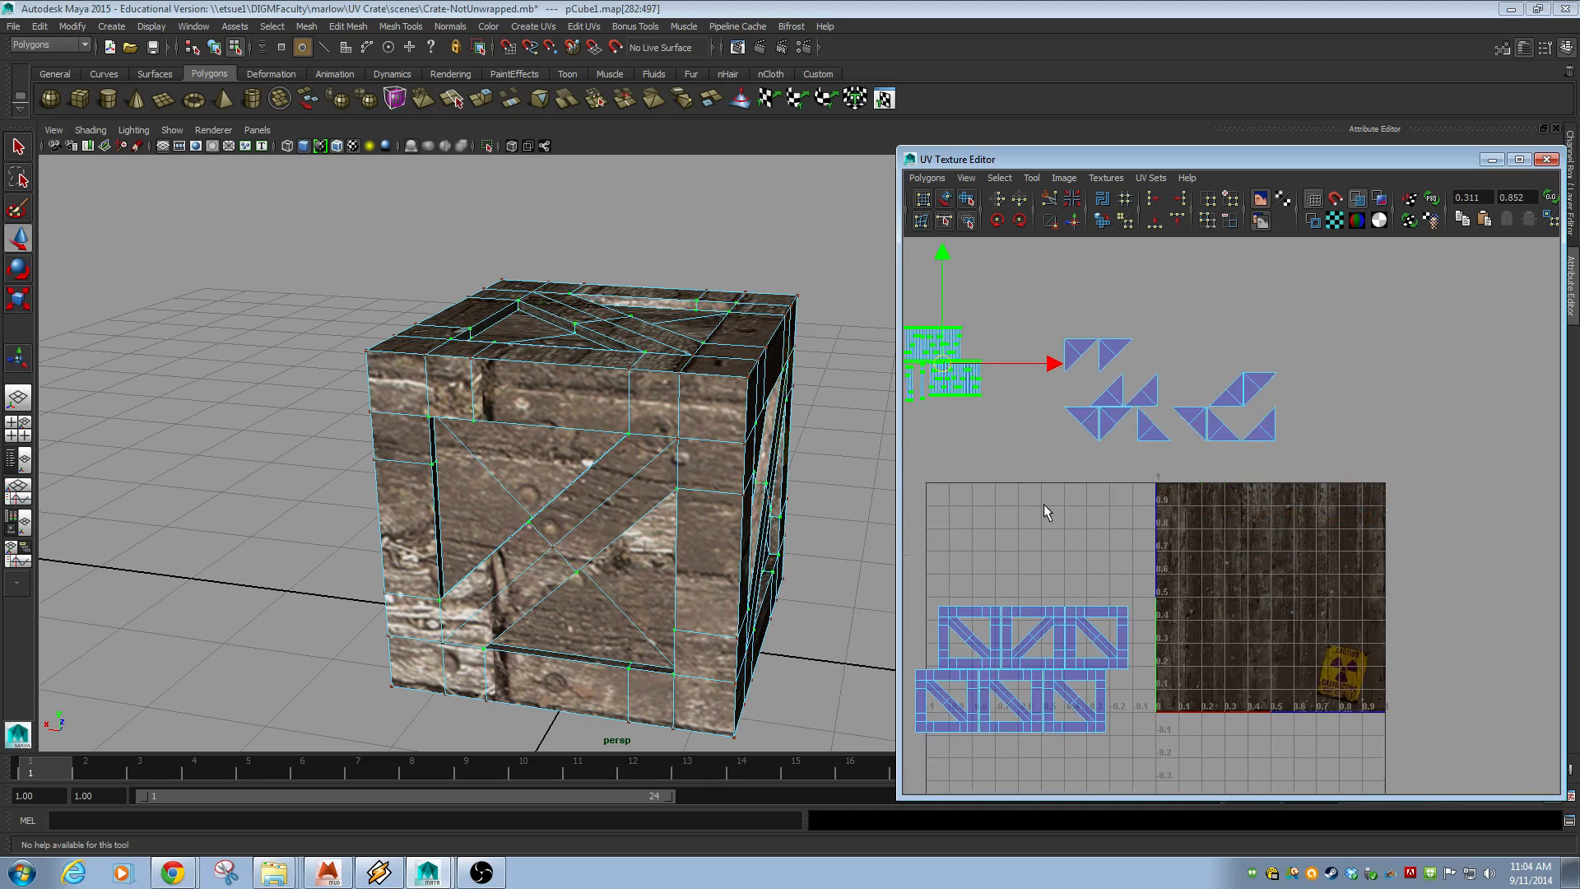
# - Look over the frame shells beside the emptied texture square, and switch the crate to face selection
pyautogui.keyDown('alt'); pyautogui.moveTo(1072, 496); pyautogui.dragTo(1206, 449, button='middle'); pyautogui.keyUp('alt')
pyautogui.keyDown('alt'); pyautogui.moveTo(1206, 448); pyautogui.dragTo(1219, 556, button='right'); pyautogui.keyUp('alt')
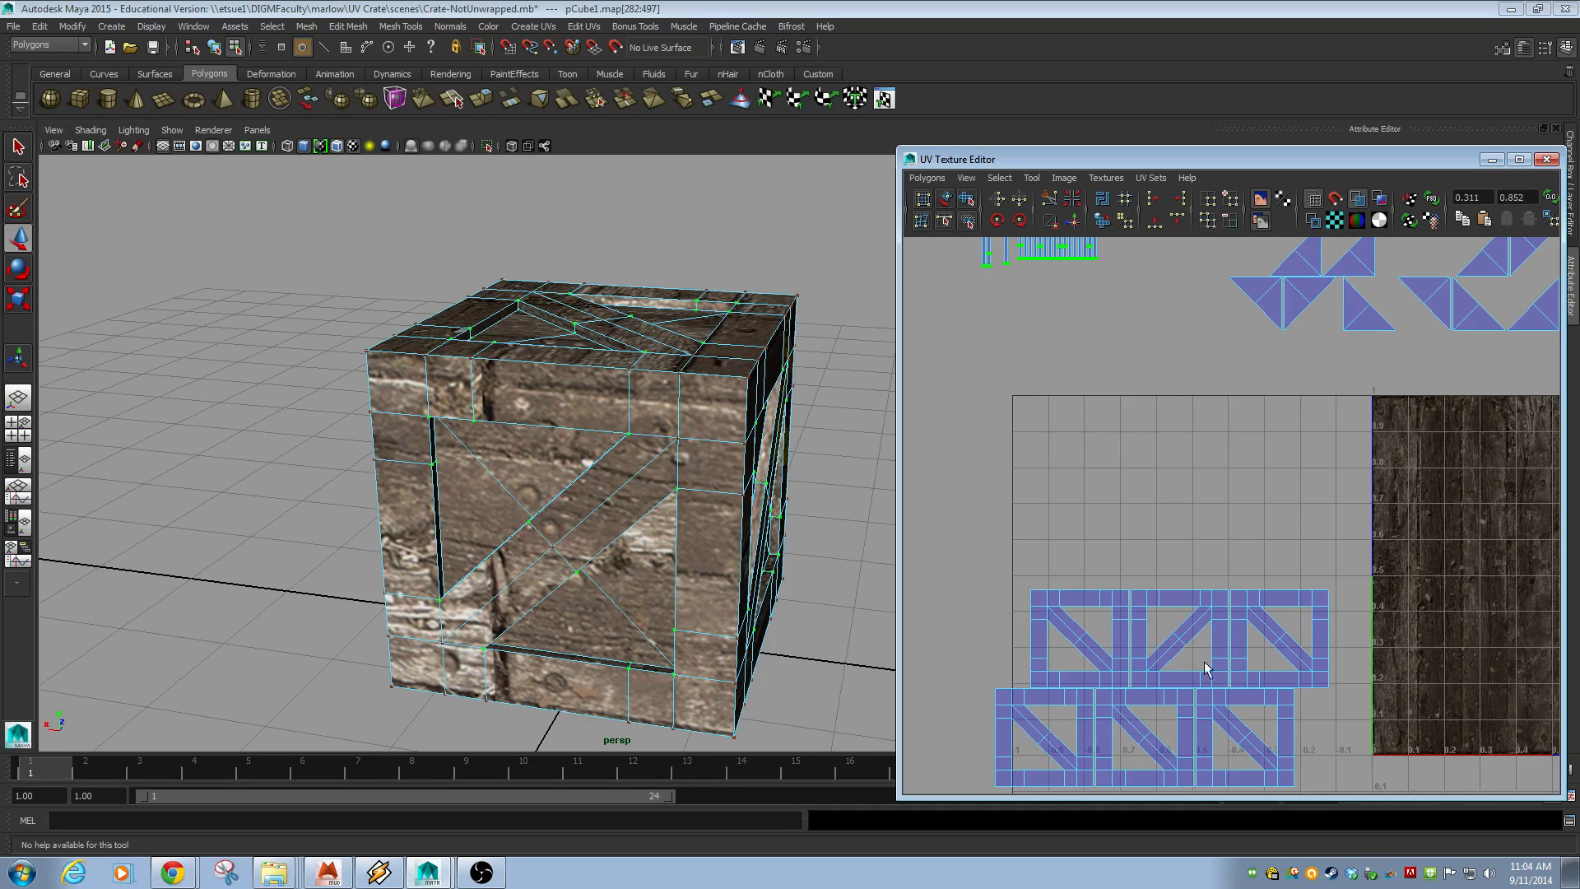
pyautogui.keyDown('alt'); pyautogui.moveTo(1207, 669); pyautogui.dragTo(1099, 638, button='middle'); pyautogui.keyUp('alt')
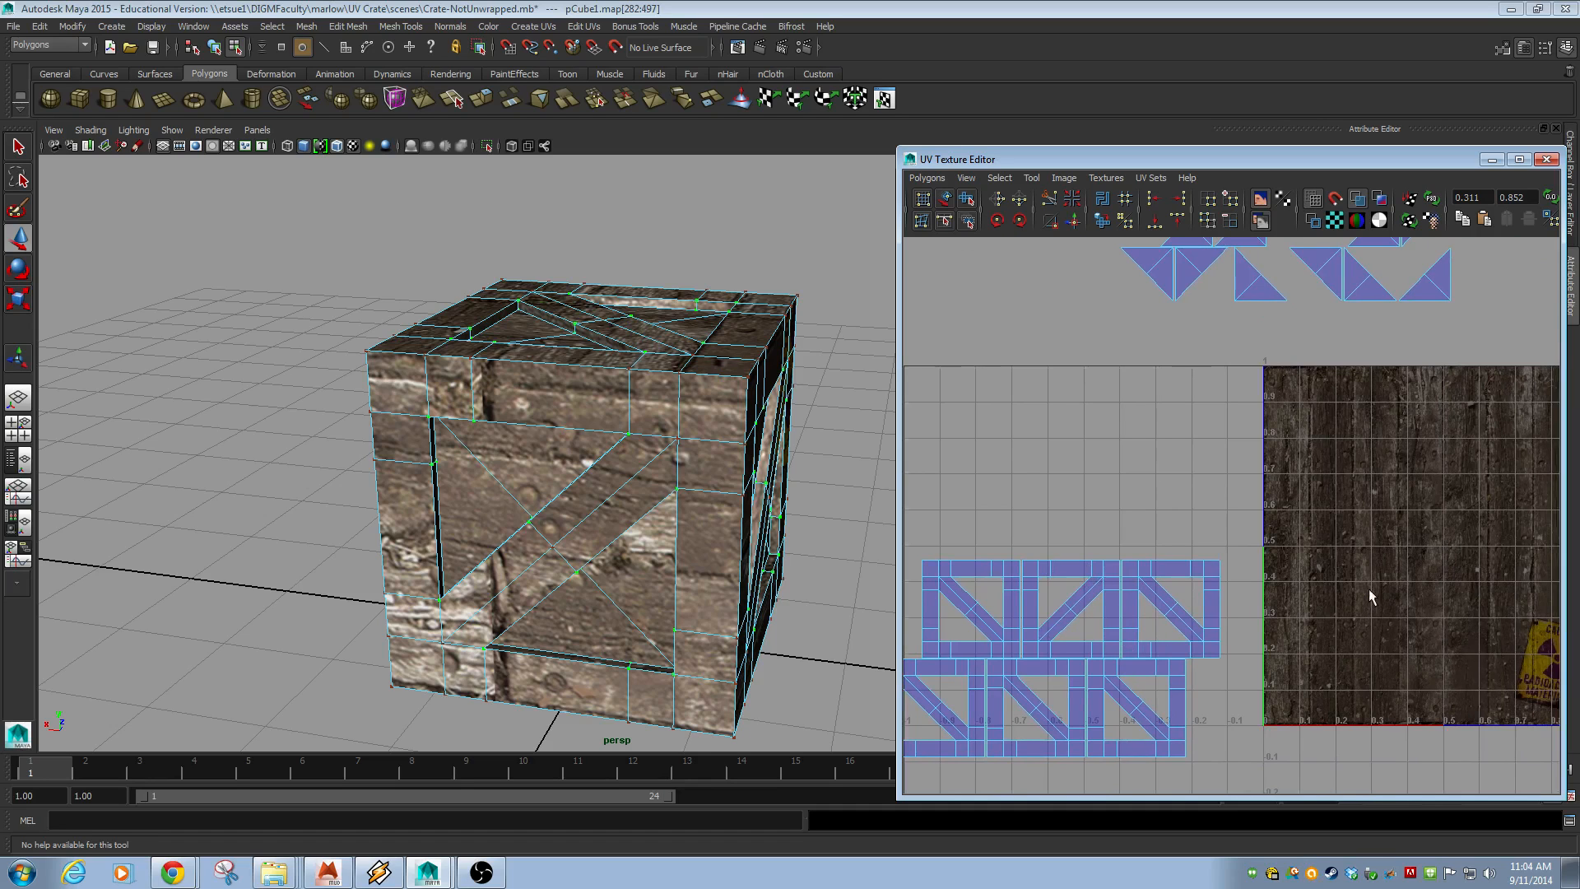
pyautogui.keyDown('alt'); pyautogui.moveTo(1309, 568); pyautogui.dragTo(1255, 644, button='middle'); pyautogui.keyUp('alt')
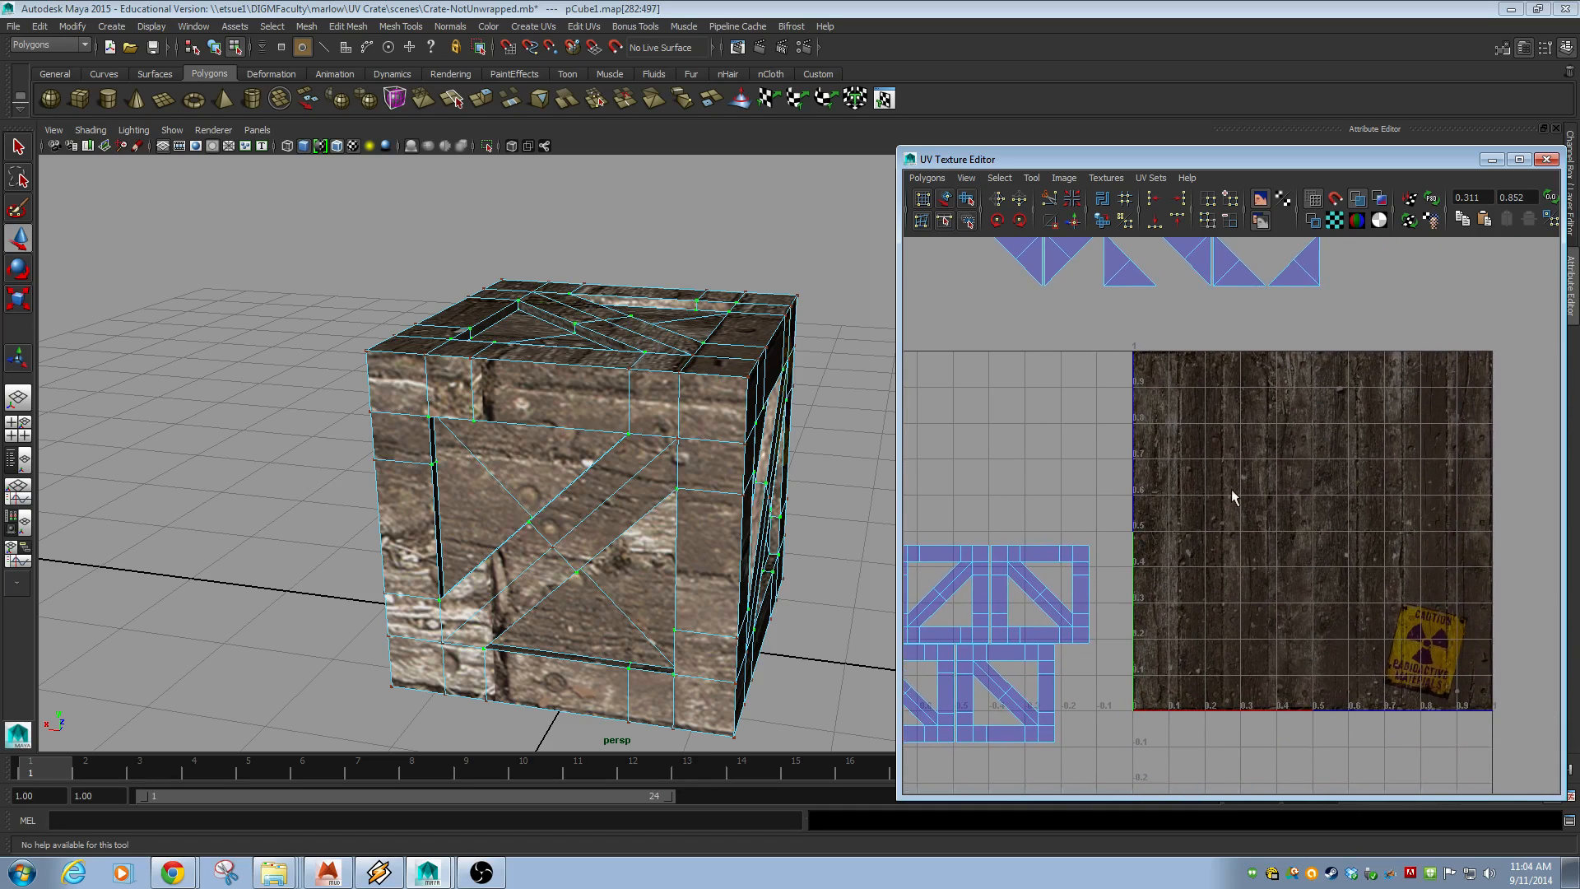
pyautogui.keyDown('alt'); pyautogui.moveTo(1192, 558); pyautogui.dragTo(1328, 519, button='middle'); pyautogui.keyUp('alt')
pyautogui.keyDown('alt'); pyautogui.moveTo(1084, 561); pyautogui.dragTo(1421, 583, button='right'); pyautogui.keyUp('alt')
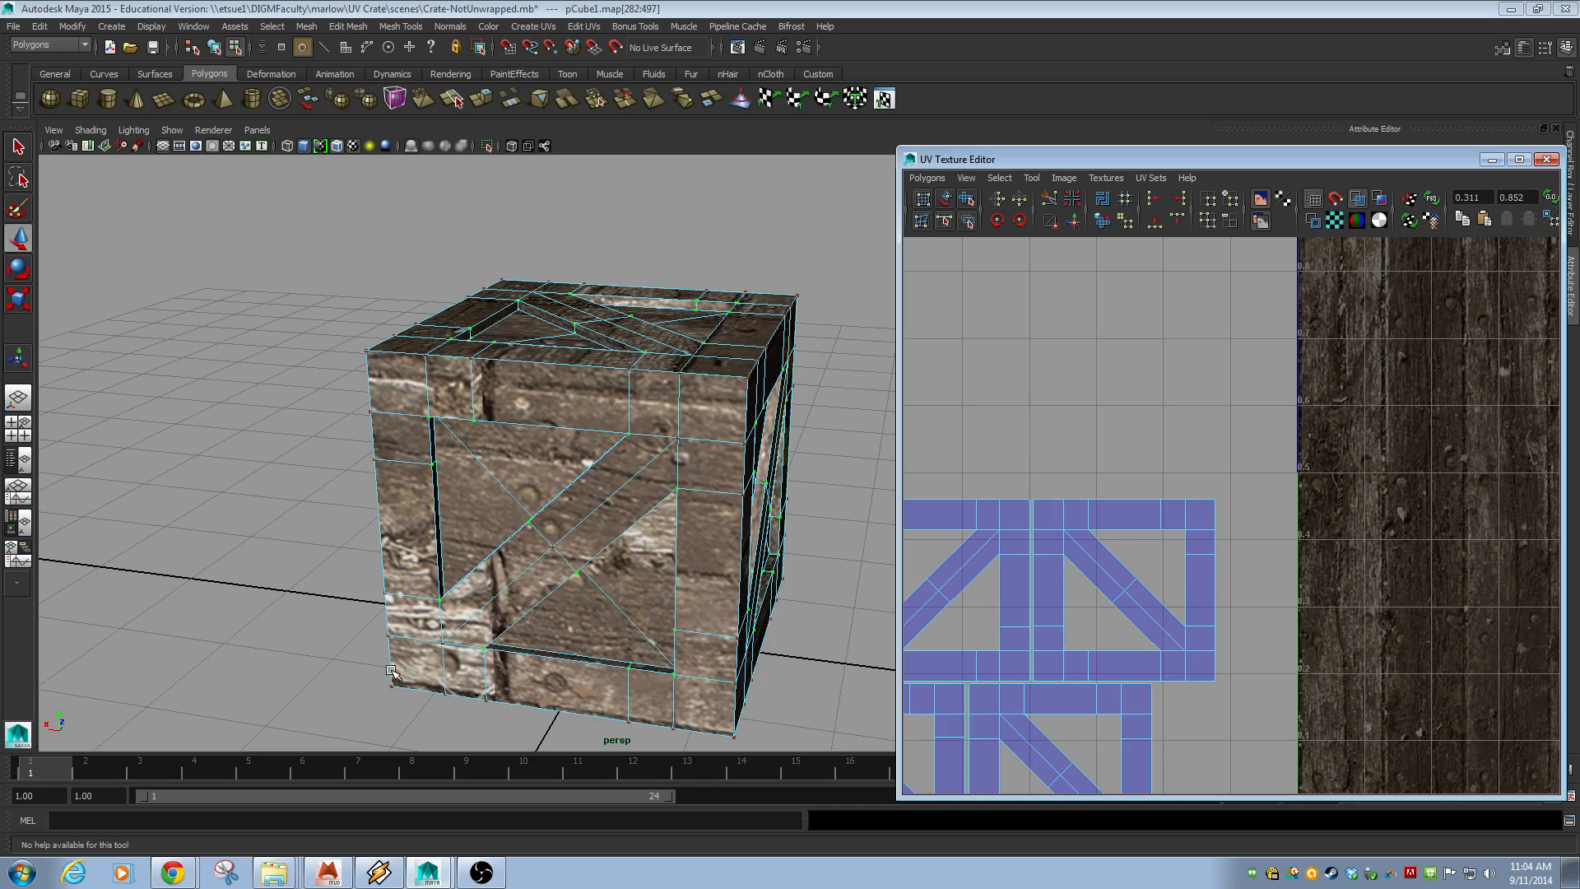
pyautogui.click(710, 478)
pyautogui.press('F11')
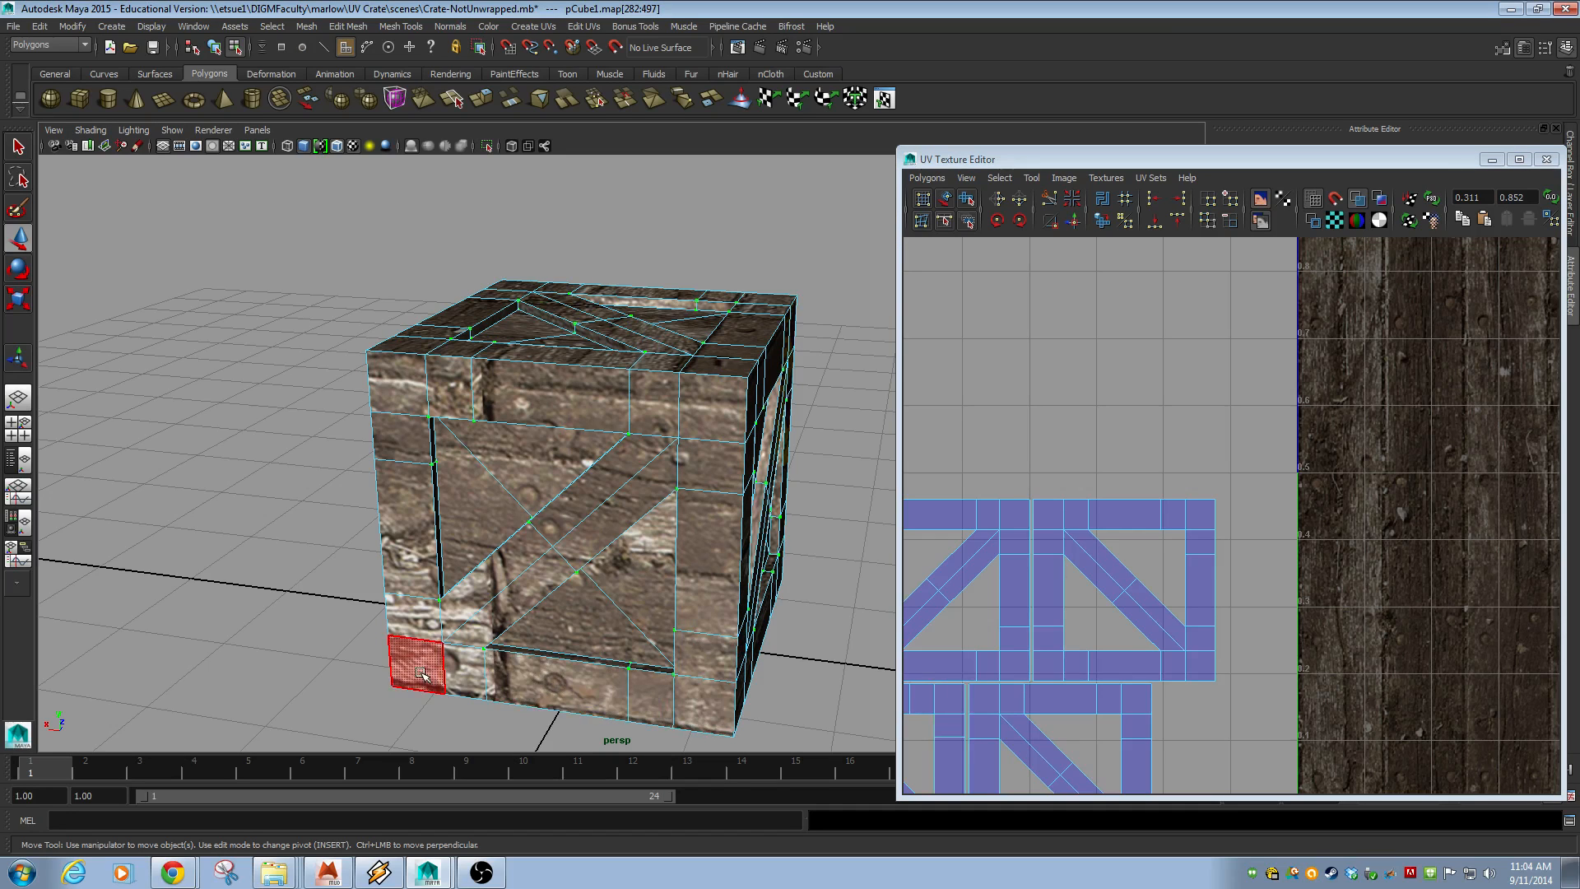
# - Locate the front-face frame among the UV shells and select its entire shell
pyautogui.keyDown('alt'); pyautogui.moveTo(1111, 594); pyautogui.dragTo(1152, 550, button='middle'); pyautogui.keyUp('alt')
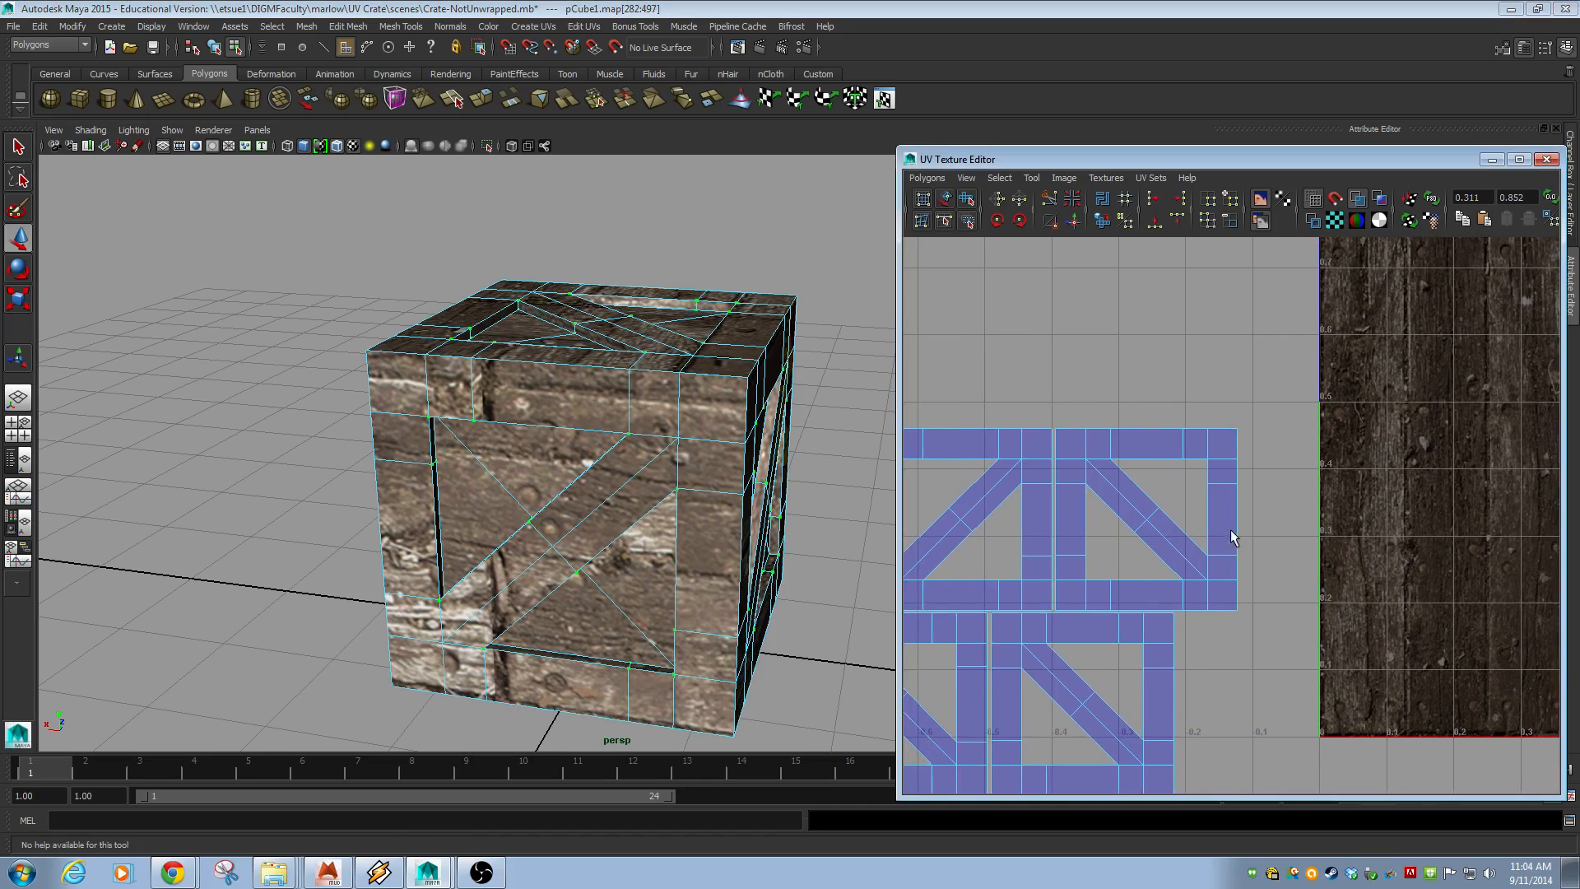
pyautogui.keyDown('alt'); pyautogui.moveTo(732, 533); pyautogui.dragTo(837, 582, button='middle'); pyautogui.keyUp('alt')
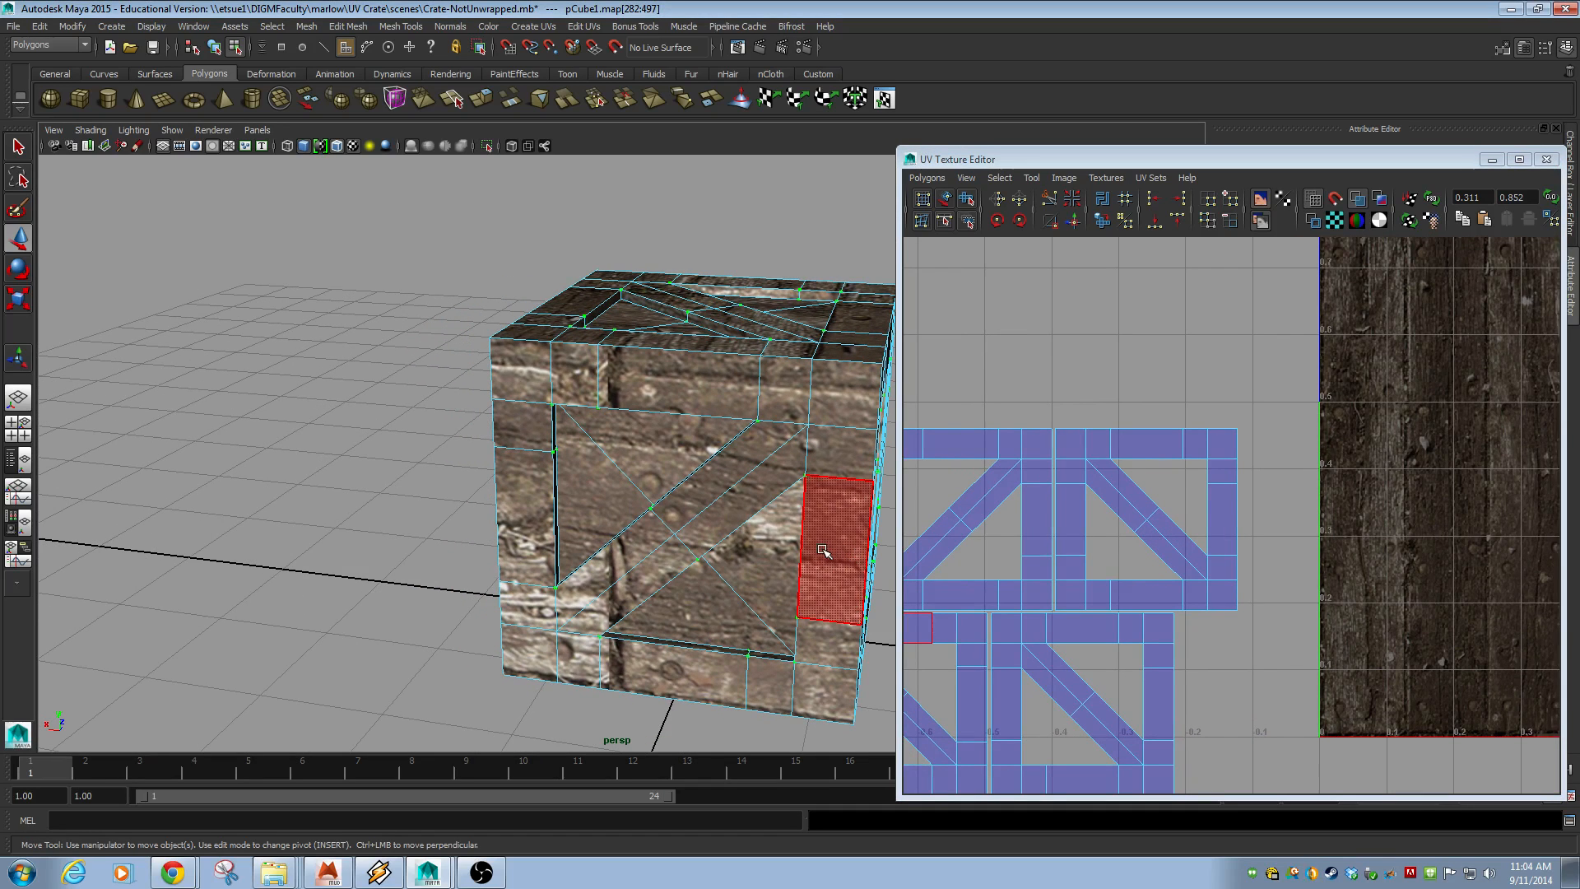
pyautogui.keyDown('alt'); pyautogui.moveTo(974, 635); pyautogui.dragTo(1220, 557, button='middle'); pyautogui.keyUp('alt')
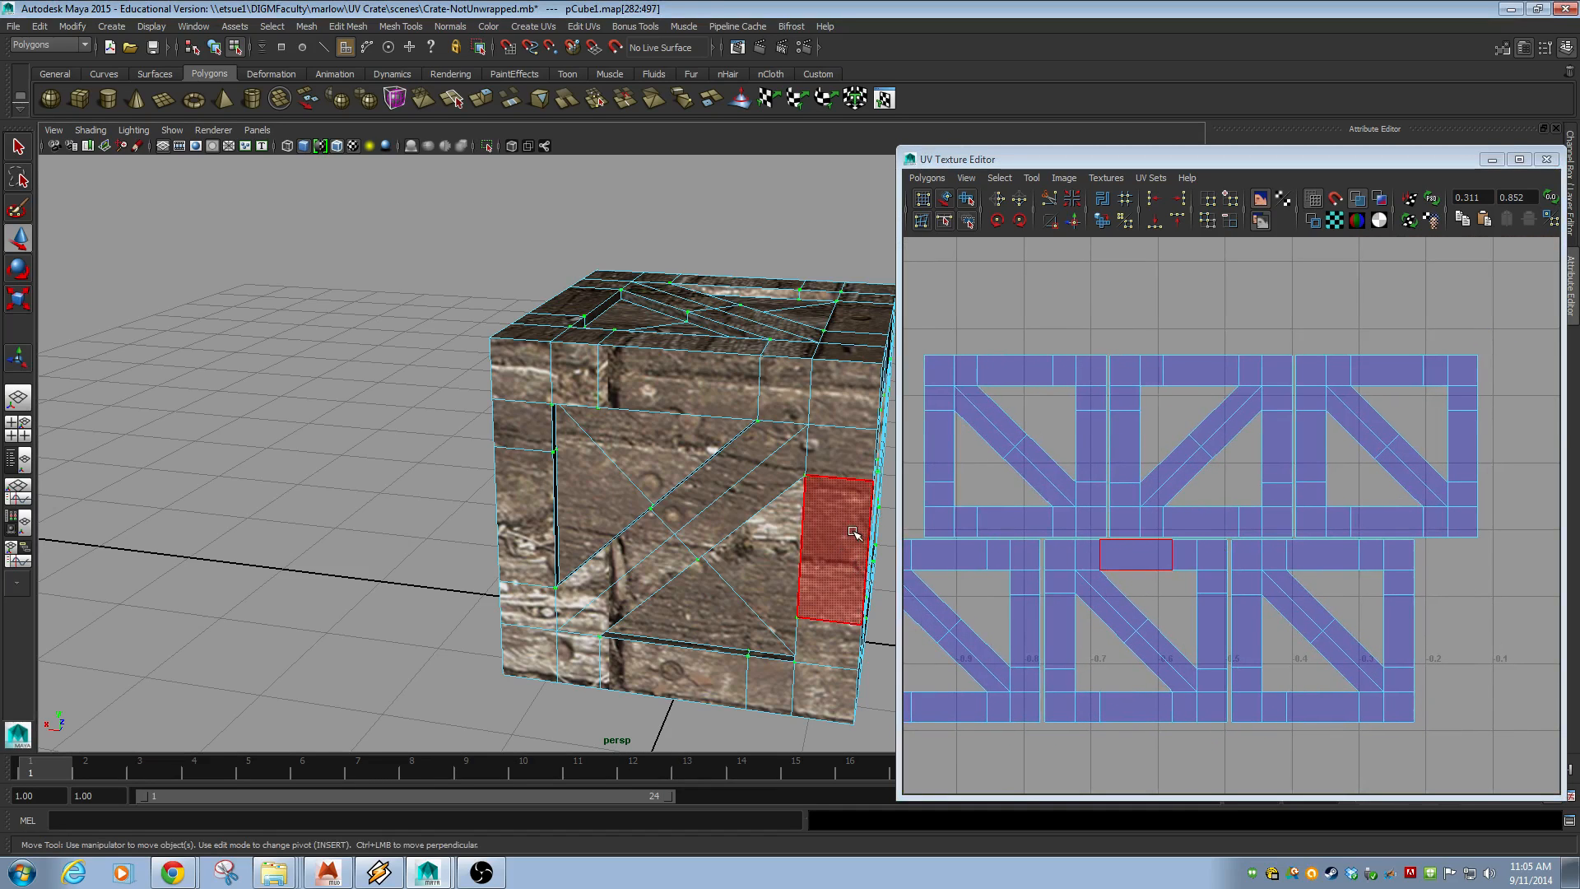
pyautogui.keyDown('alt'); pyautogui.moveTo(1150, 663); pyautogui.dragTo(1201, 666, button='middle'); pyautogui.keyUp('alt')
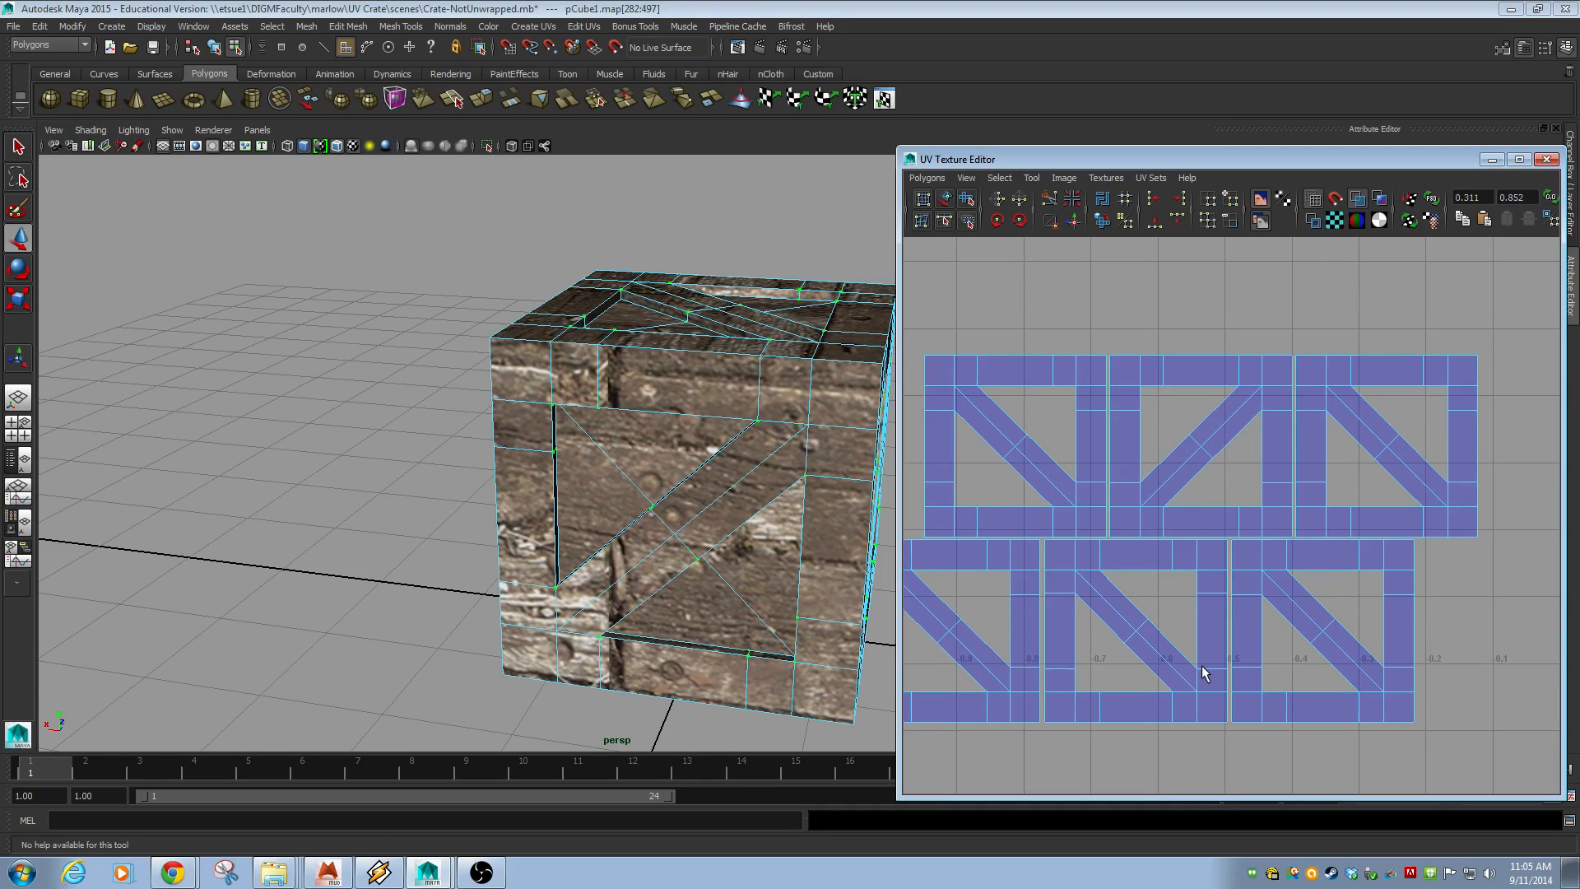
pyautogui.moveTo(1150, 664); pyautogui.dragTo(1202, 665, button='right')
pyautogui.moveTo(1201, 736); pyautogui.dragTo(1202, 737)
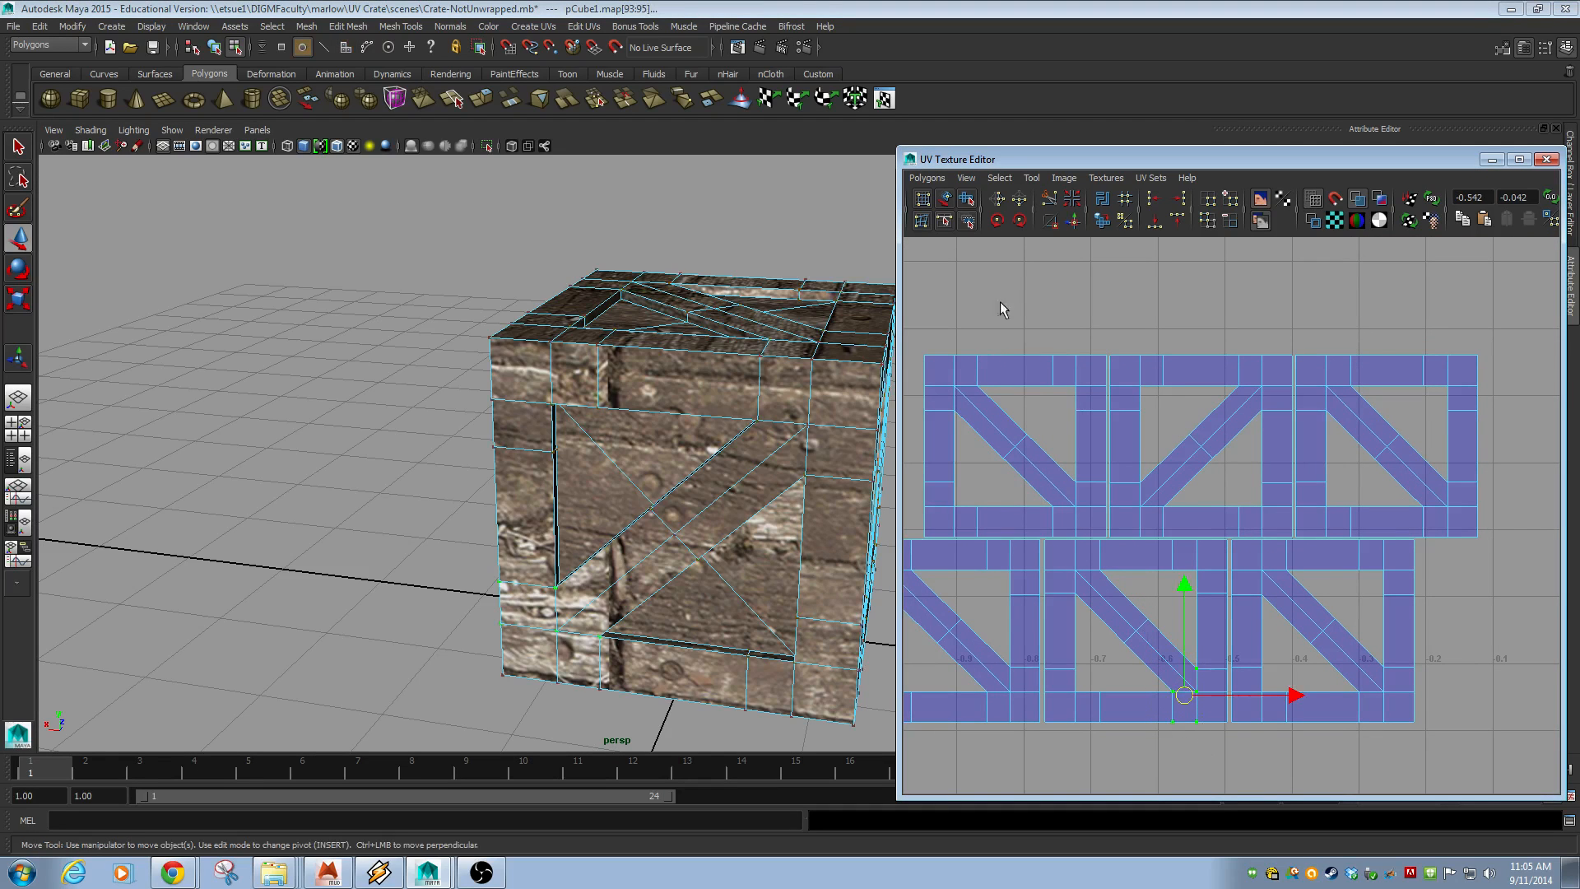
pyautogui.click(1000, 178)
pyautogui.click(1026, 233)
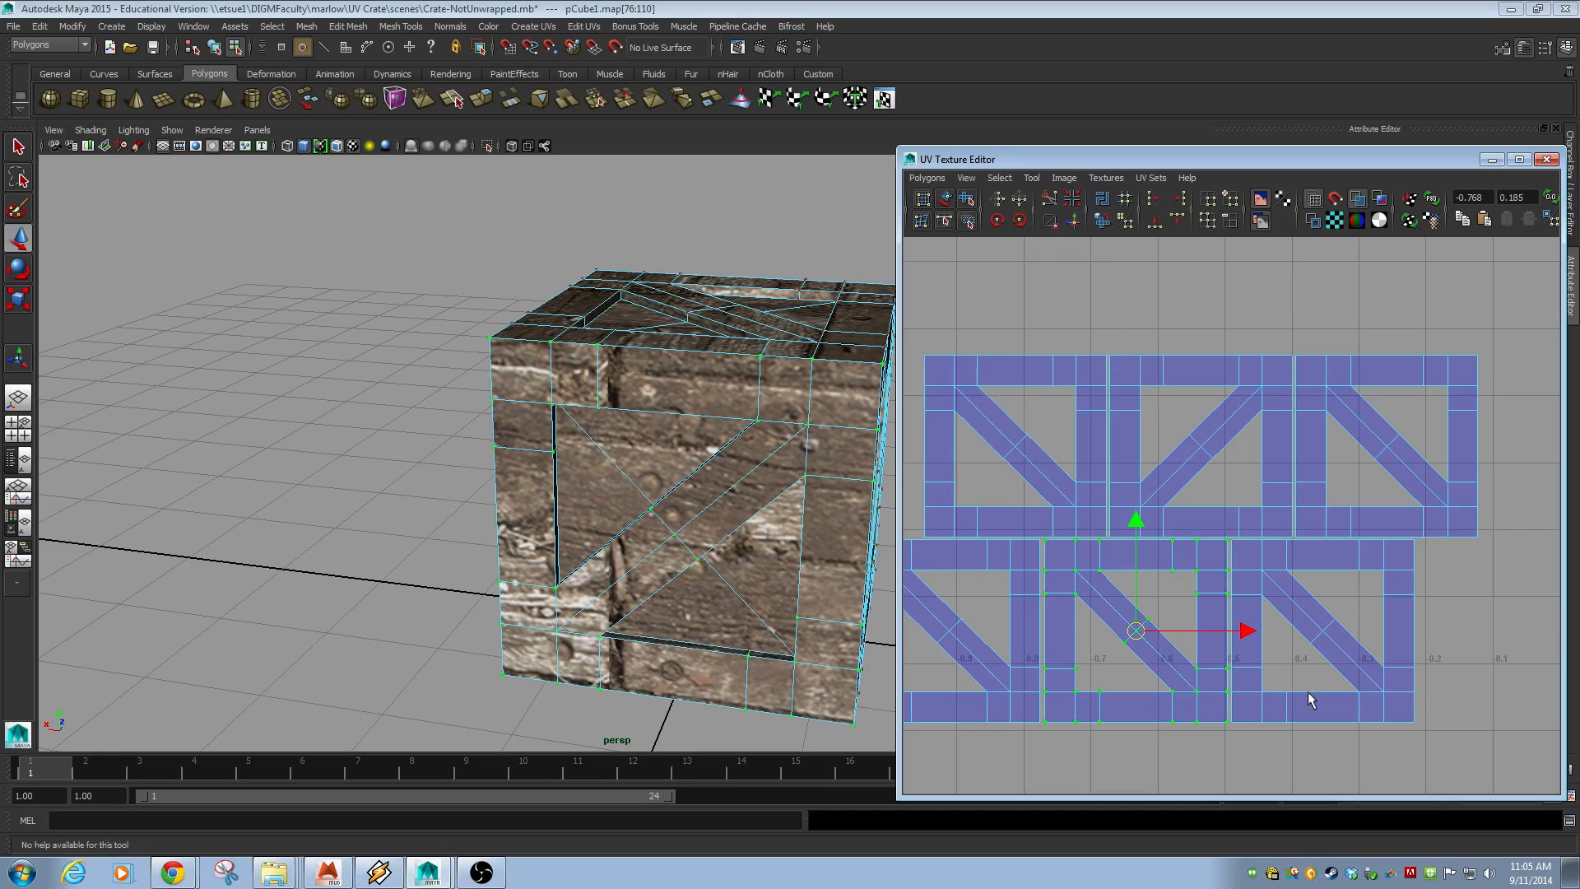
# - Move the front frame shell into the texture square, rotate it 90 degrees clockwise and place it near the middle
pyautogui.scroll(-5, 1094, 625)
pyautogui.moveTo(1095, 569); pyautogui.dragTo(1310, 574)
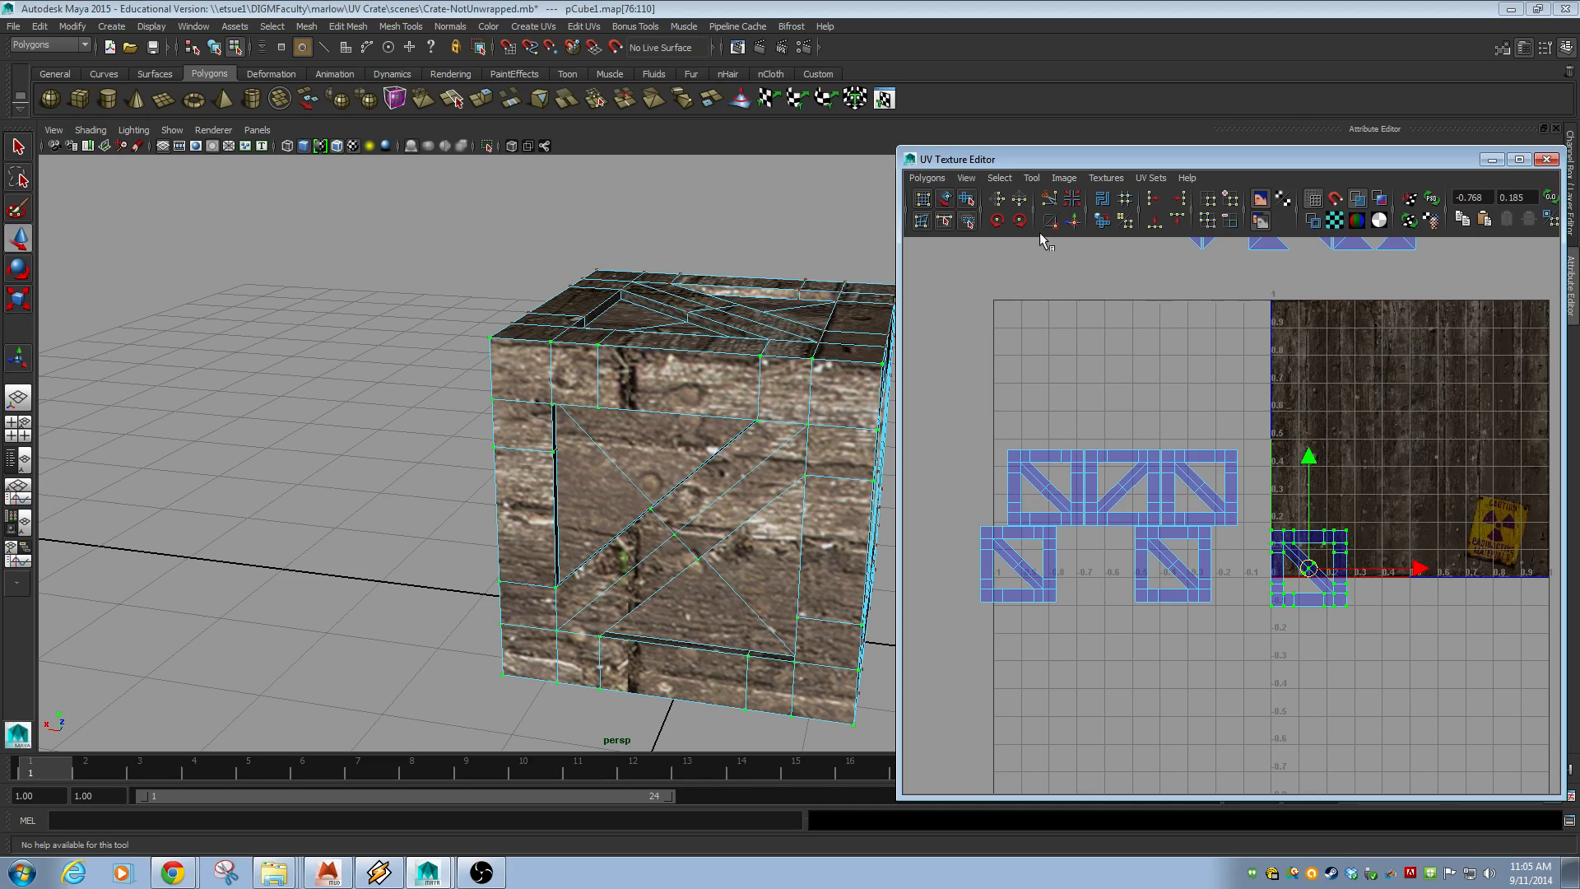
pyautogui.click(1020, 221)
pyautogui.click(1020, 221)
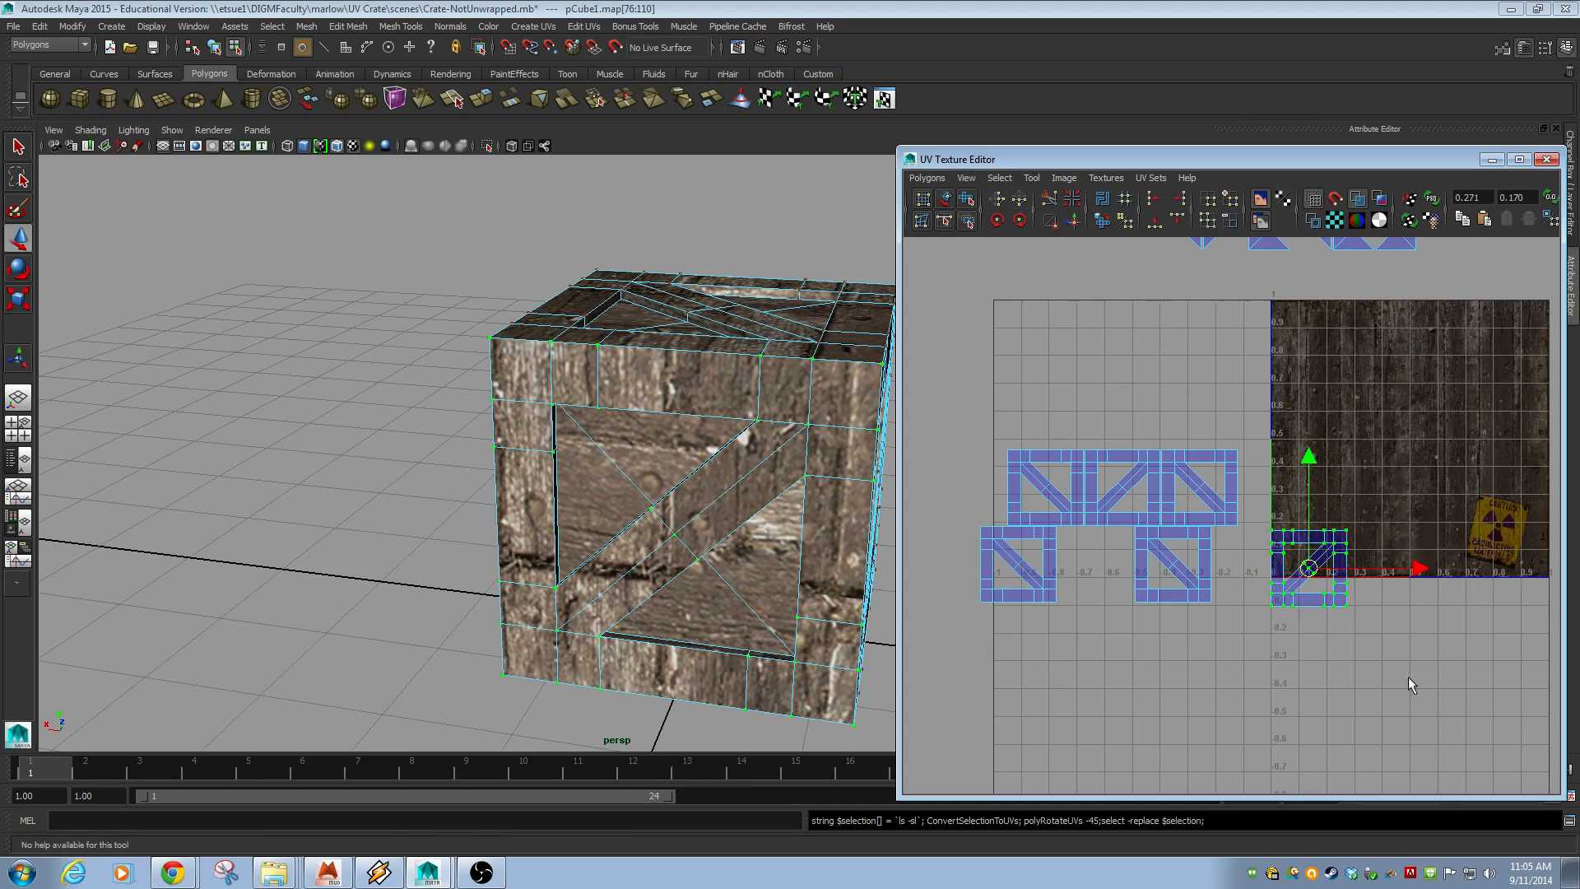
pyautogui.moveTo(1311, 568); pyautogui.dragTo(1421, 435)
# - Turn off the dimming of the texture image behind the UV shells
pyautogui.scroll(-3, 1148, 512)
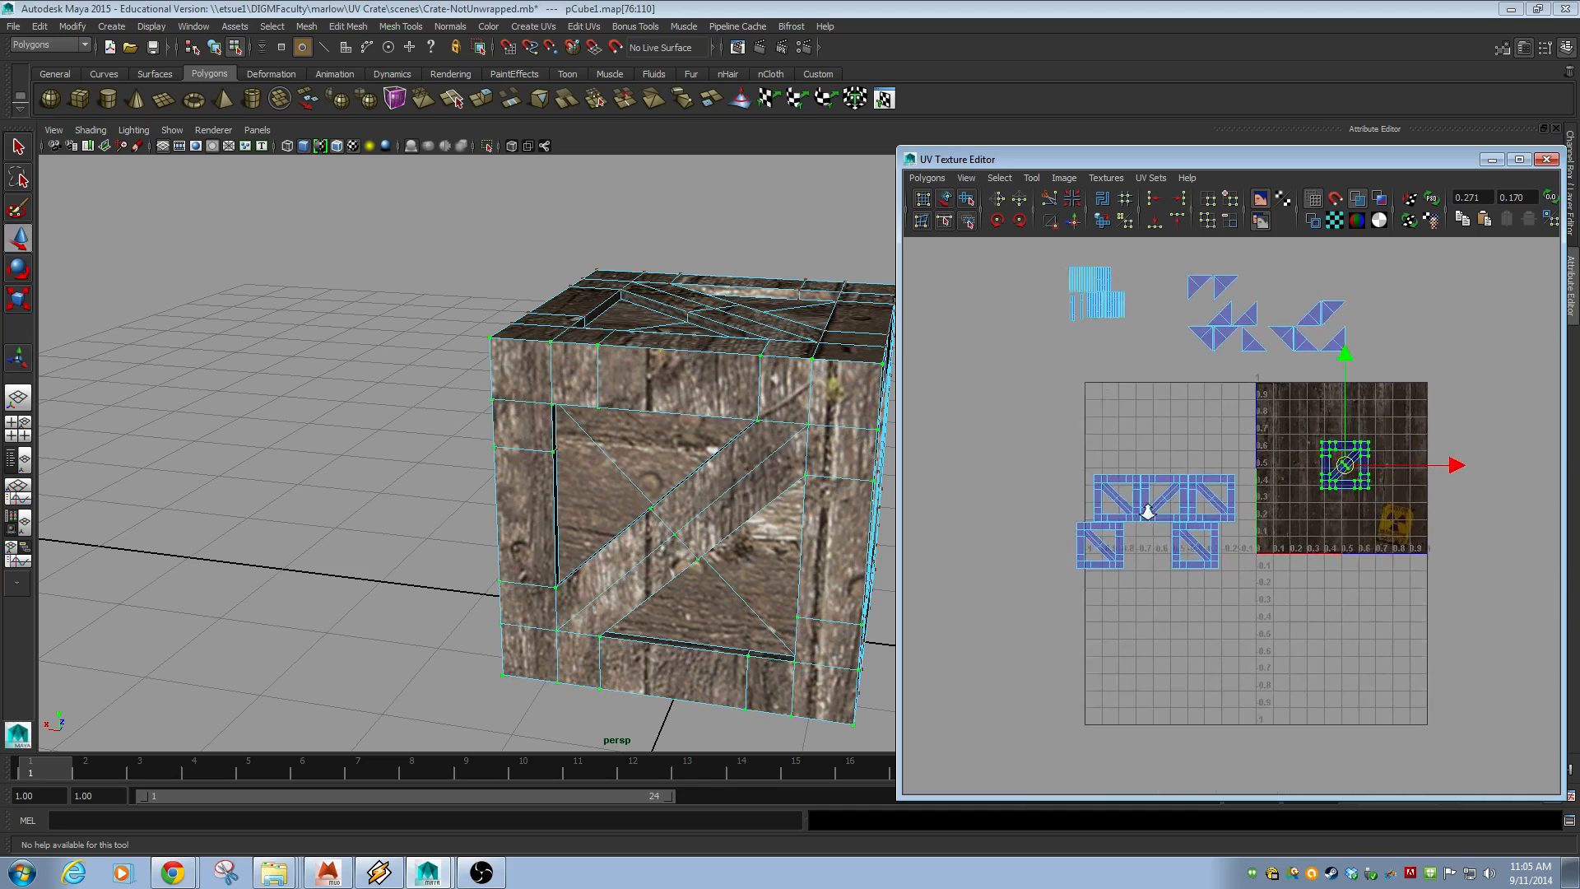
pyautogui.scroll(-1, 1148, 512)
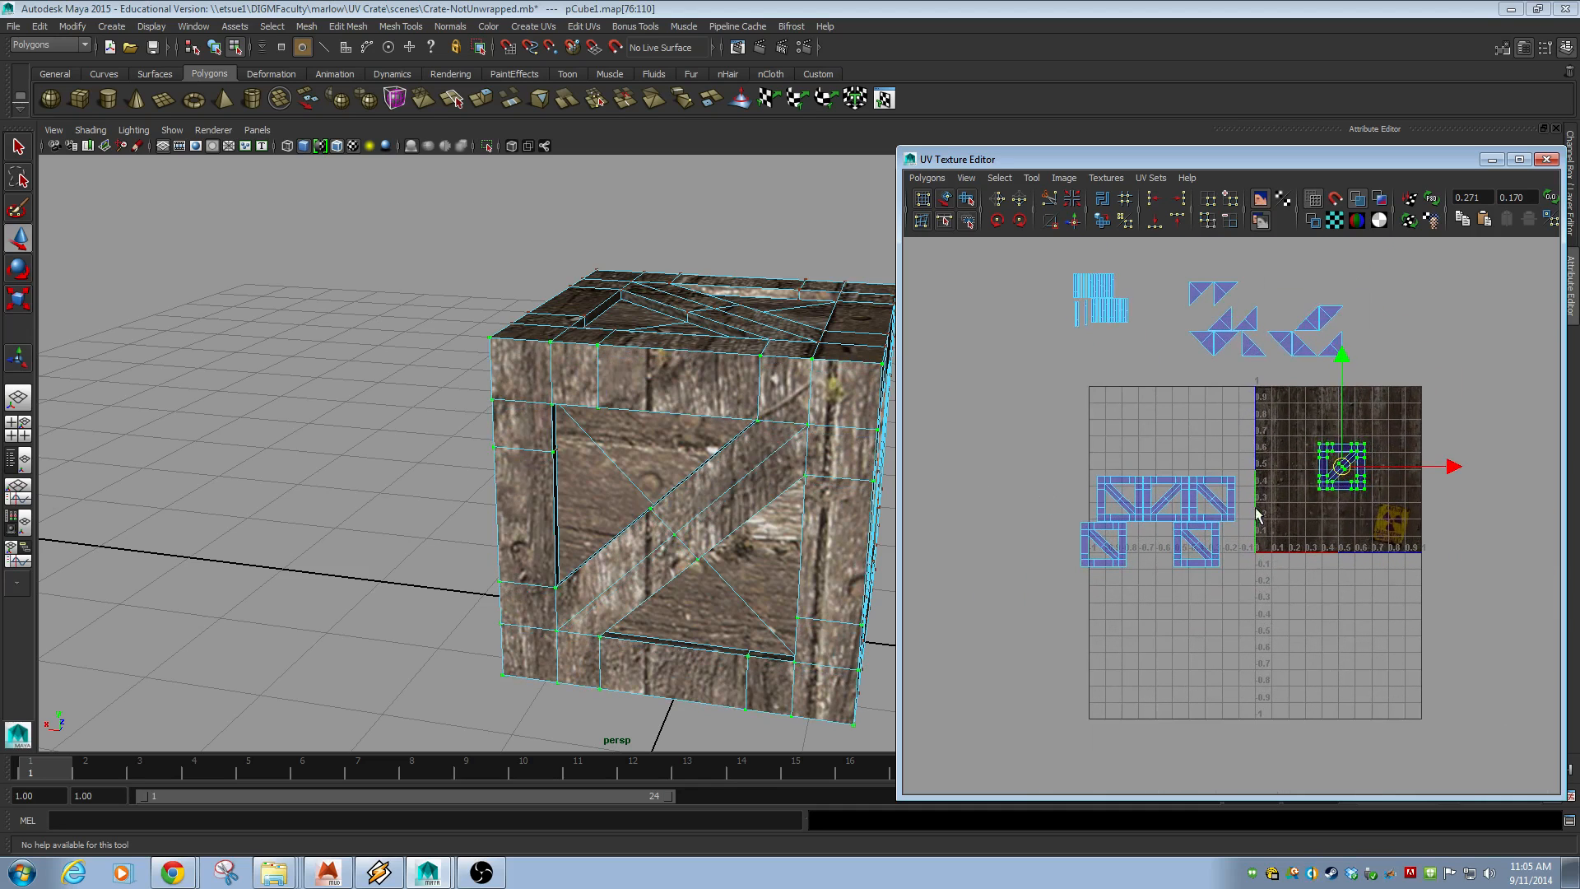
pyautogui.click(1261, 222)
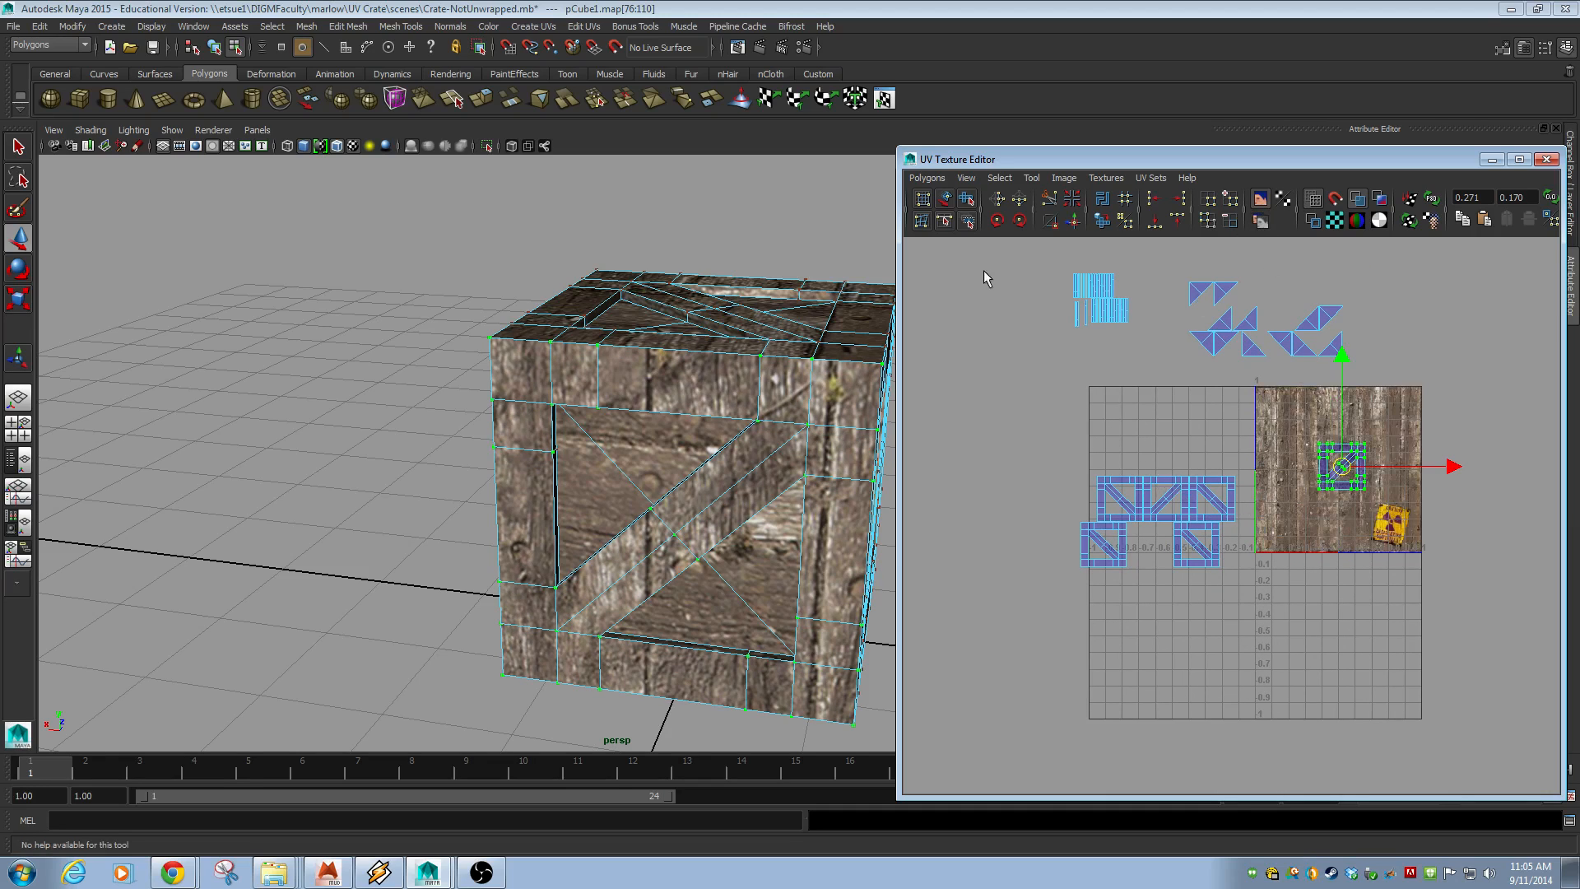
# - Select all the UV shells and scale them up together uniformly, undoing the unwanted scaling
pyautogui.moveTo(996, 254); pyautogui.dragTo(1300, 520)
pyautogui.moveTo(1400, 579); pyautogui.dragTo(1409, 594)
pyautogui.keyDown('alt'); pyautogui.moveTo(1247, 554); pyautogui.dragTo(1450, 561, button='right'); pyautogui.keyUp('alt')
pyautogui.keyDown('alt'); pyautogui.moveTo(1450, 561); pyautogui.dragTo(1145, 634, button='middle'); pyautogui.keyUp('alt')
pyautogui.keyDown('alt'); pyautogui.moveTo(963, 490); pyautogui.dragTo(985, 495, button='middle'); pyautogui.keyUp('alt')
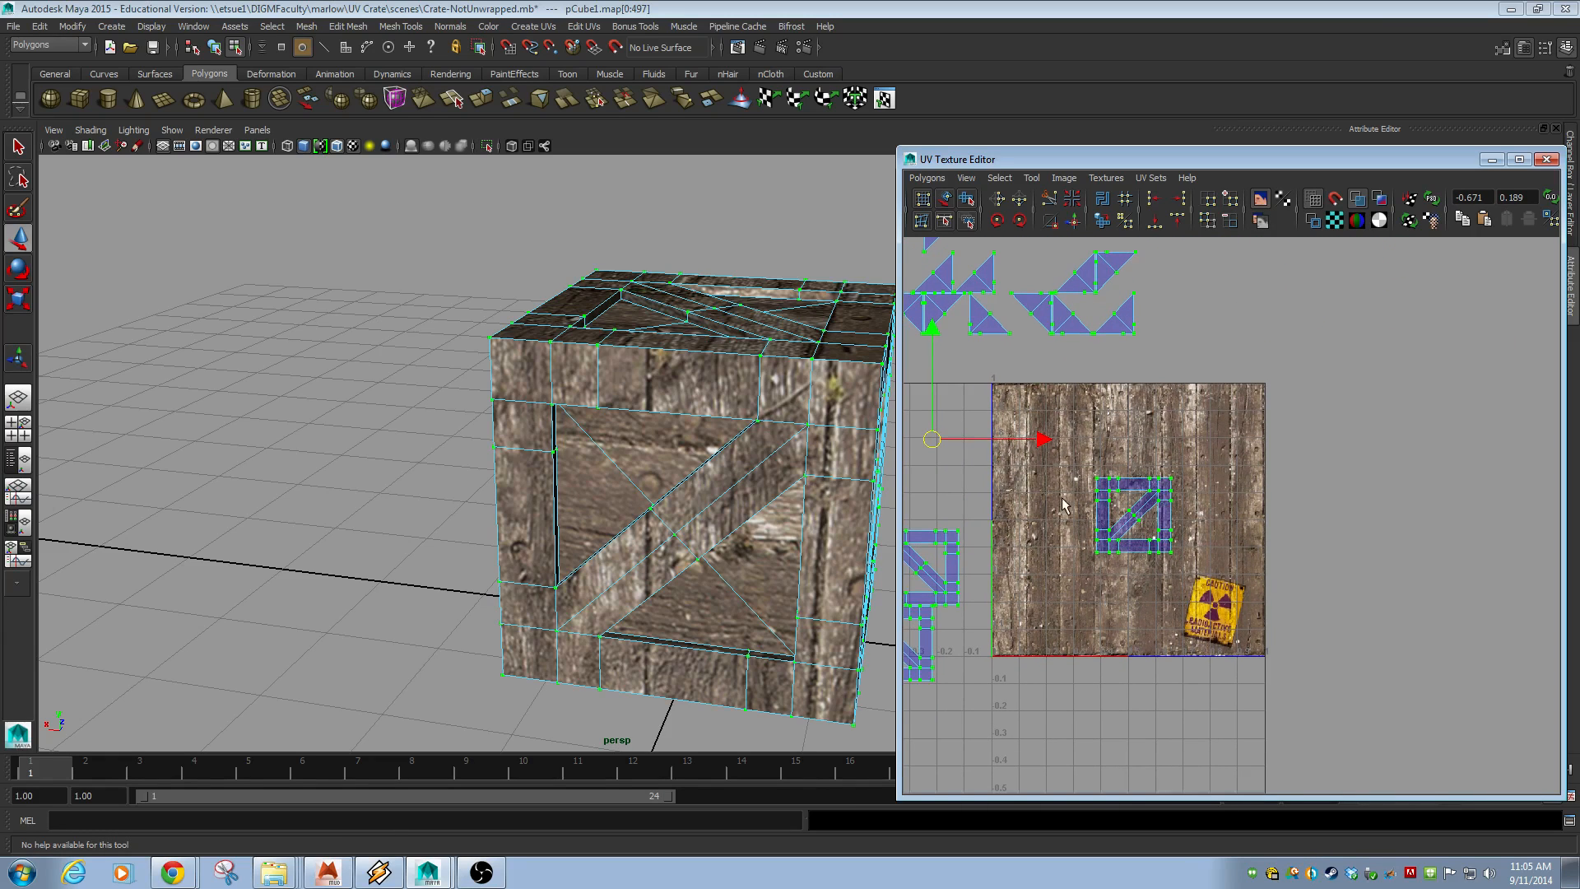
pyautogui.press('r')
pyautogui.moveTo(936, 442); pyautogui.dragTo(945, 447)
pyautogui.moveTo(956, 436); pyautogui.dragTo(1104, 321)
pyautogui.hotkey('ctrl', 'z')
pyautogui.hotkey('ctrl', 'z')
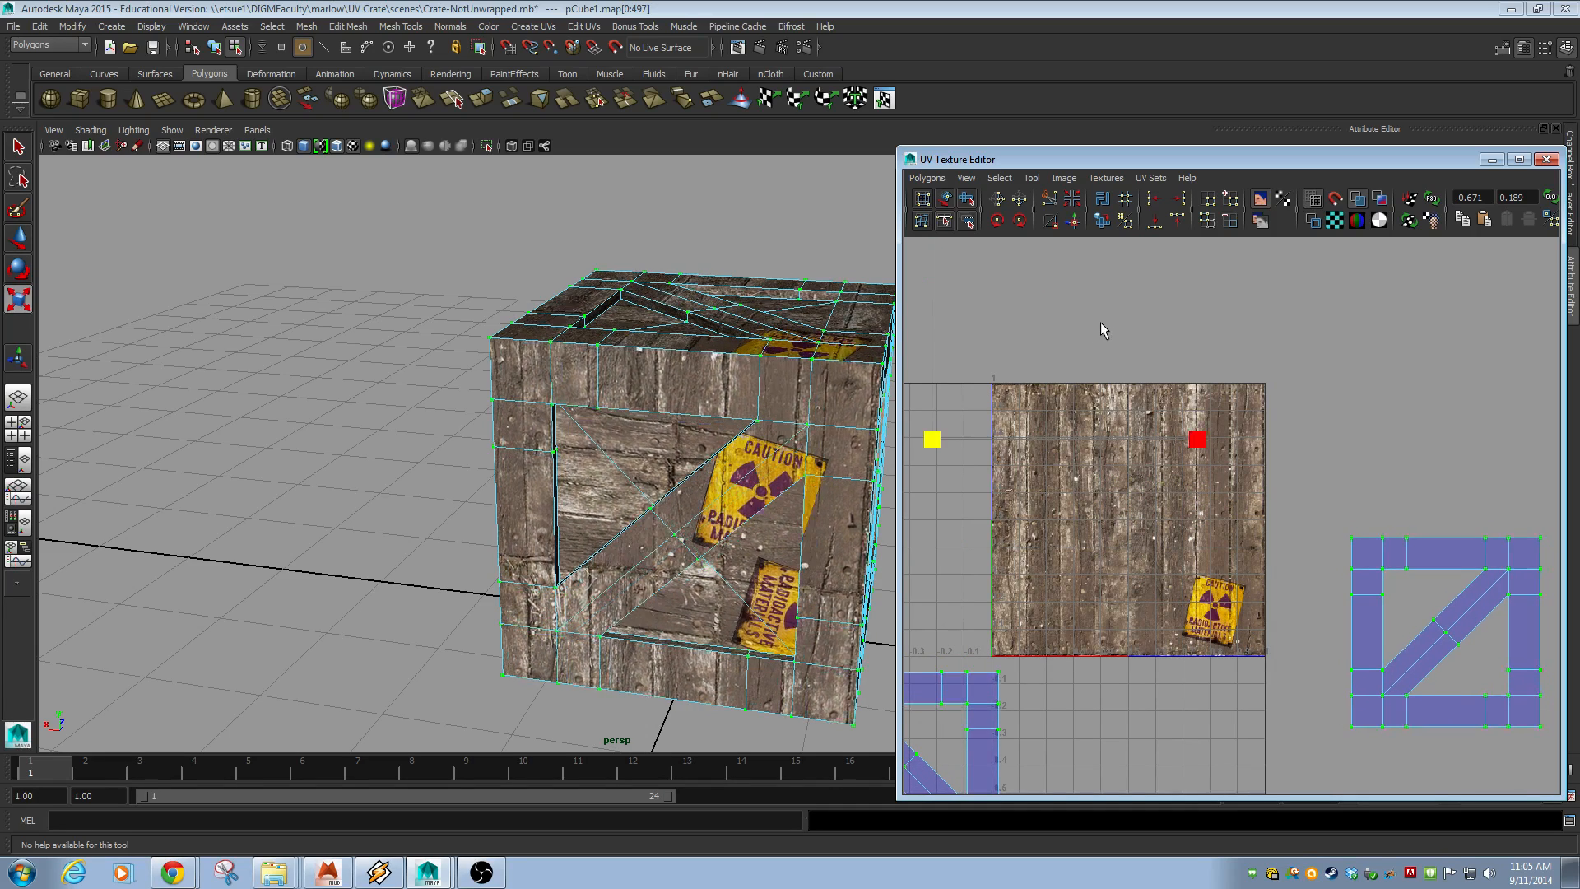
pyautogui.press('w')
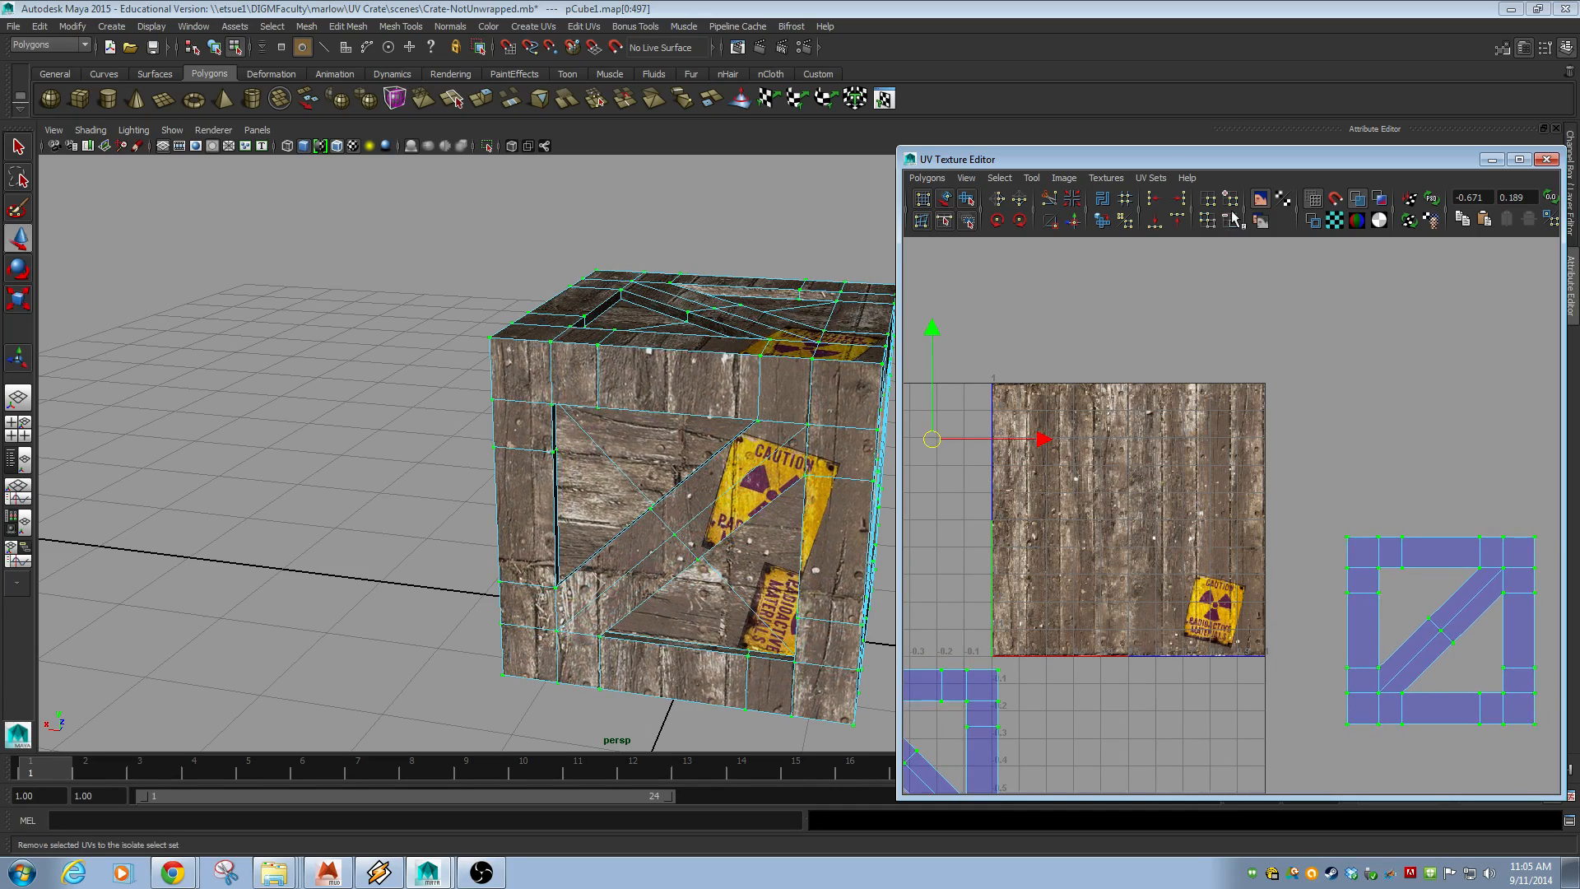
# - Widen the UV editor and move all the shells together until the front frame shell lies on the texture square
pyautogui.keyDown('alt'); pyautogui.moveTo(807, 361); pyautogui.dragTo(417, 343, button='middle'); pyautogui.keyUp('alt')
pyautogui.moveTo(898, 414); pyautogui.dragTo(688, 414)
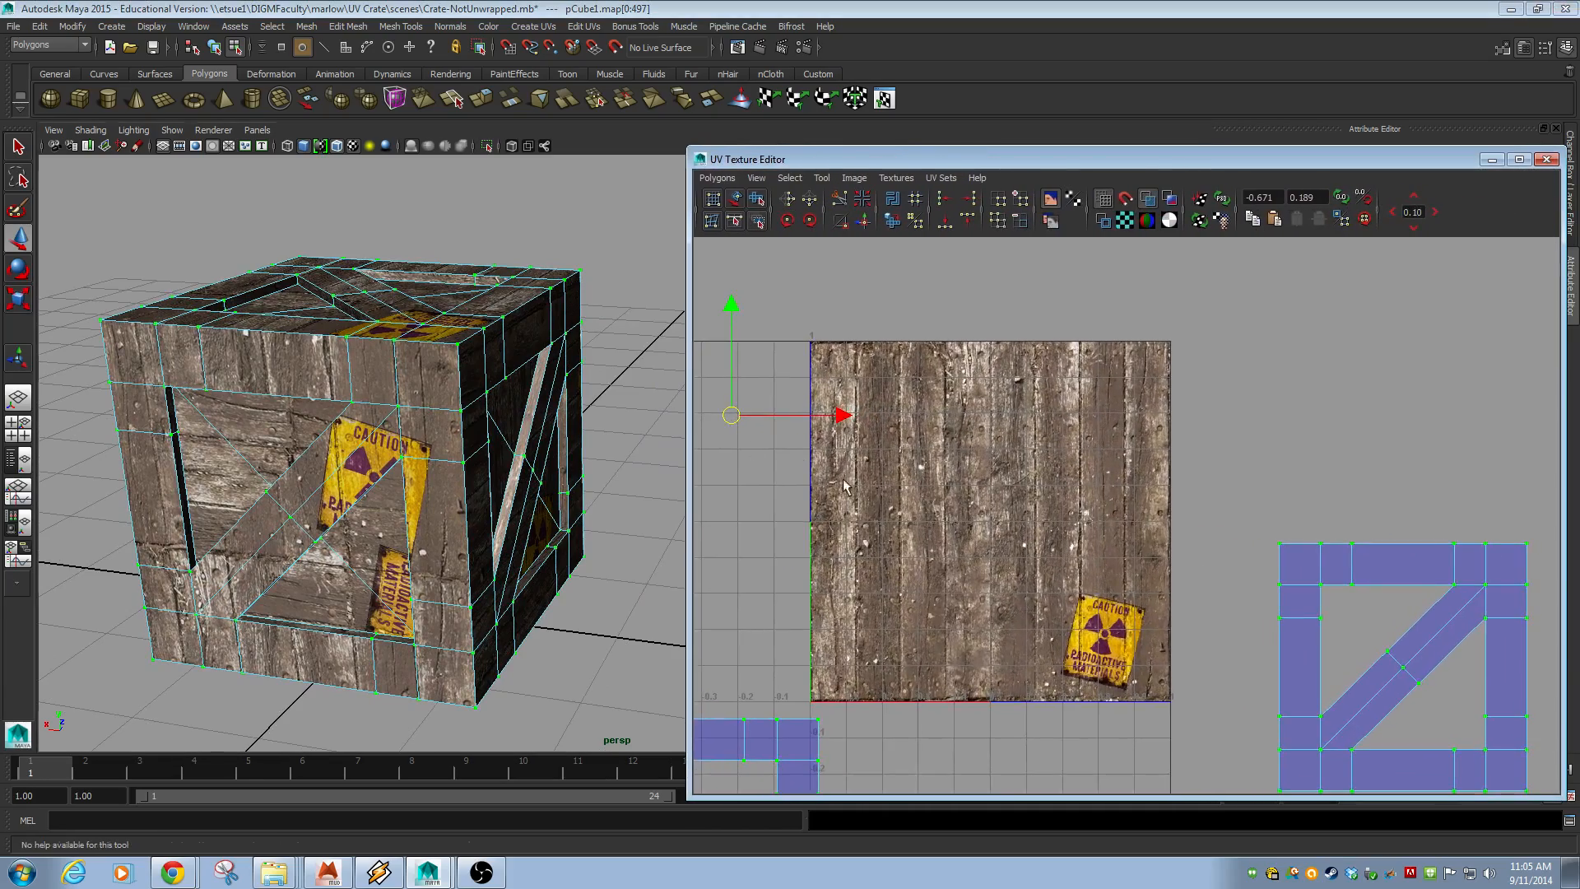
pyautogui.scroll(2, 1070, 454)
pyautogui.scroll(-2, 1071, 453)
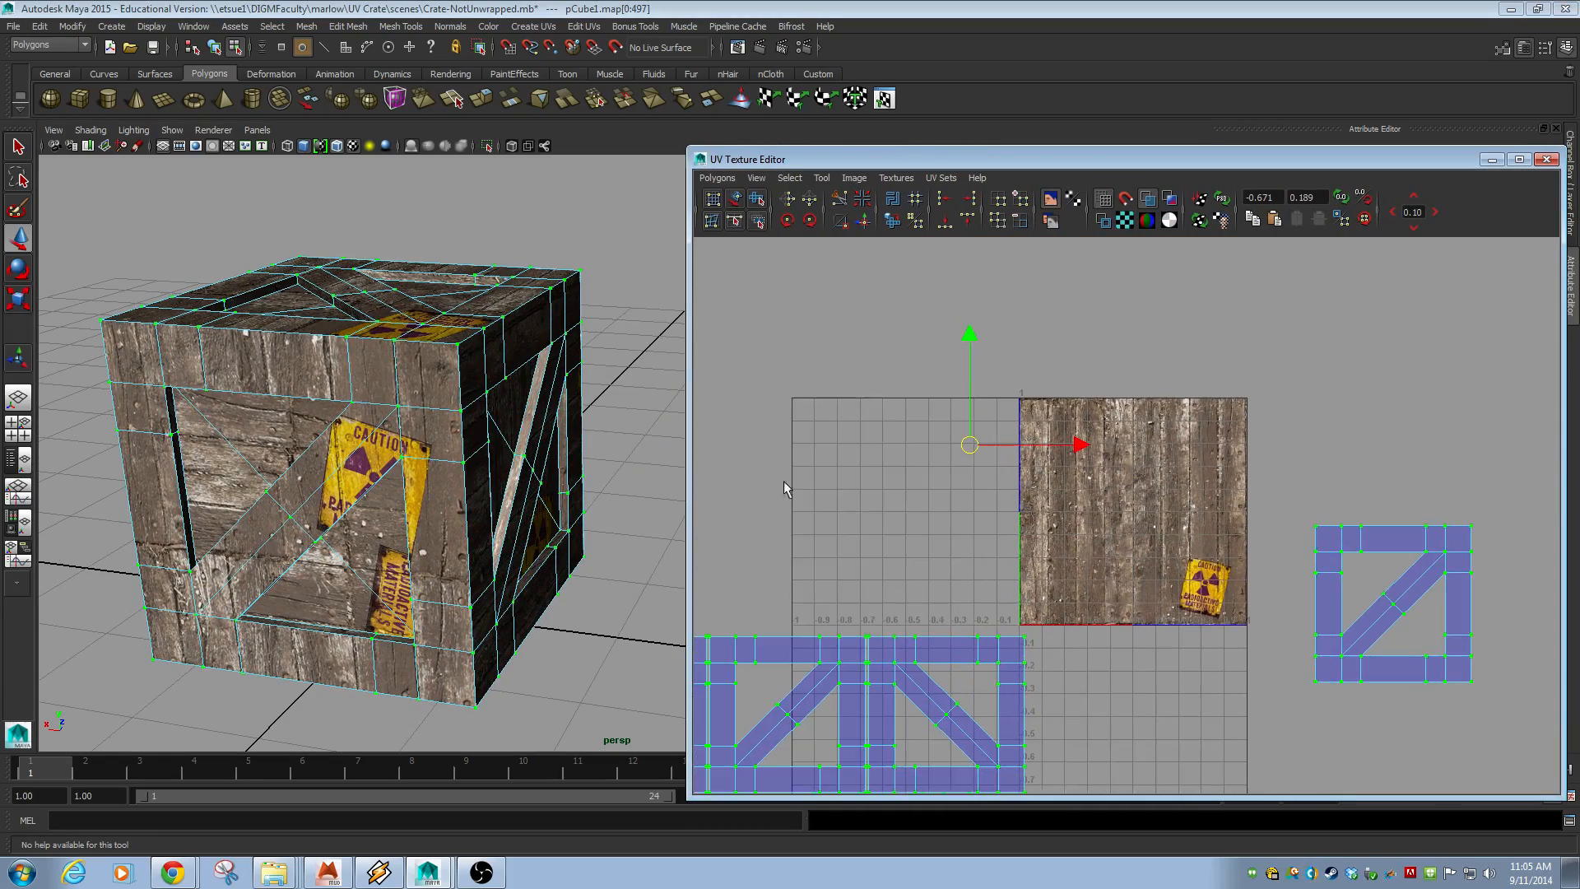
pyautogui.moveTo(968, 447); pyautogui.dragTo(743, 368)
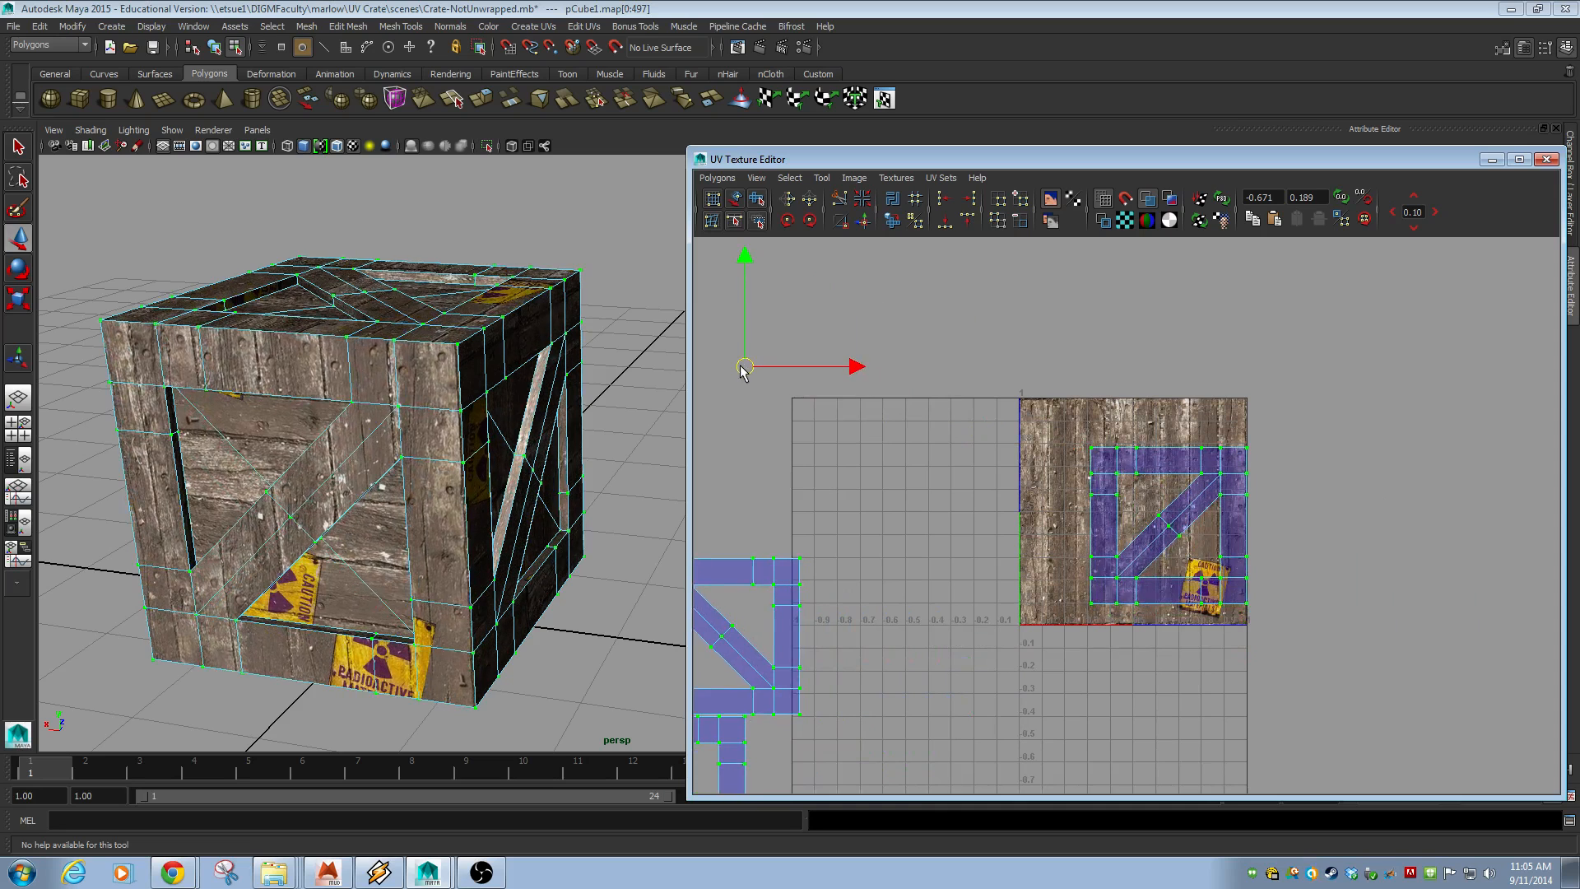
# - Enlarge all the shells slightly and shift them so the front frame fits into the upper-right area of the texture square
pyautogui.keyDown('alt'); pyautogui.moveTo(784, 406); pyautogui.dragTo(981, 491, button='right'); pyautogui.keyUp('alt')
pyautogui.keyDown('alt'); pyautogui.moveTo(981, 491); pyautogui.dragTo(1126, 550, button='middle'); pyautogui.keyUp('alt')
pyautogui.press('r')
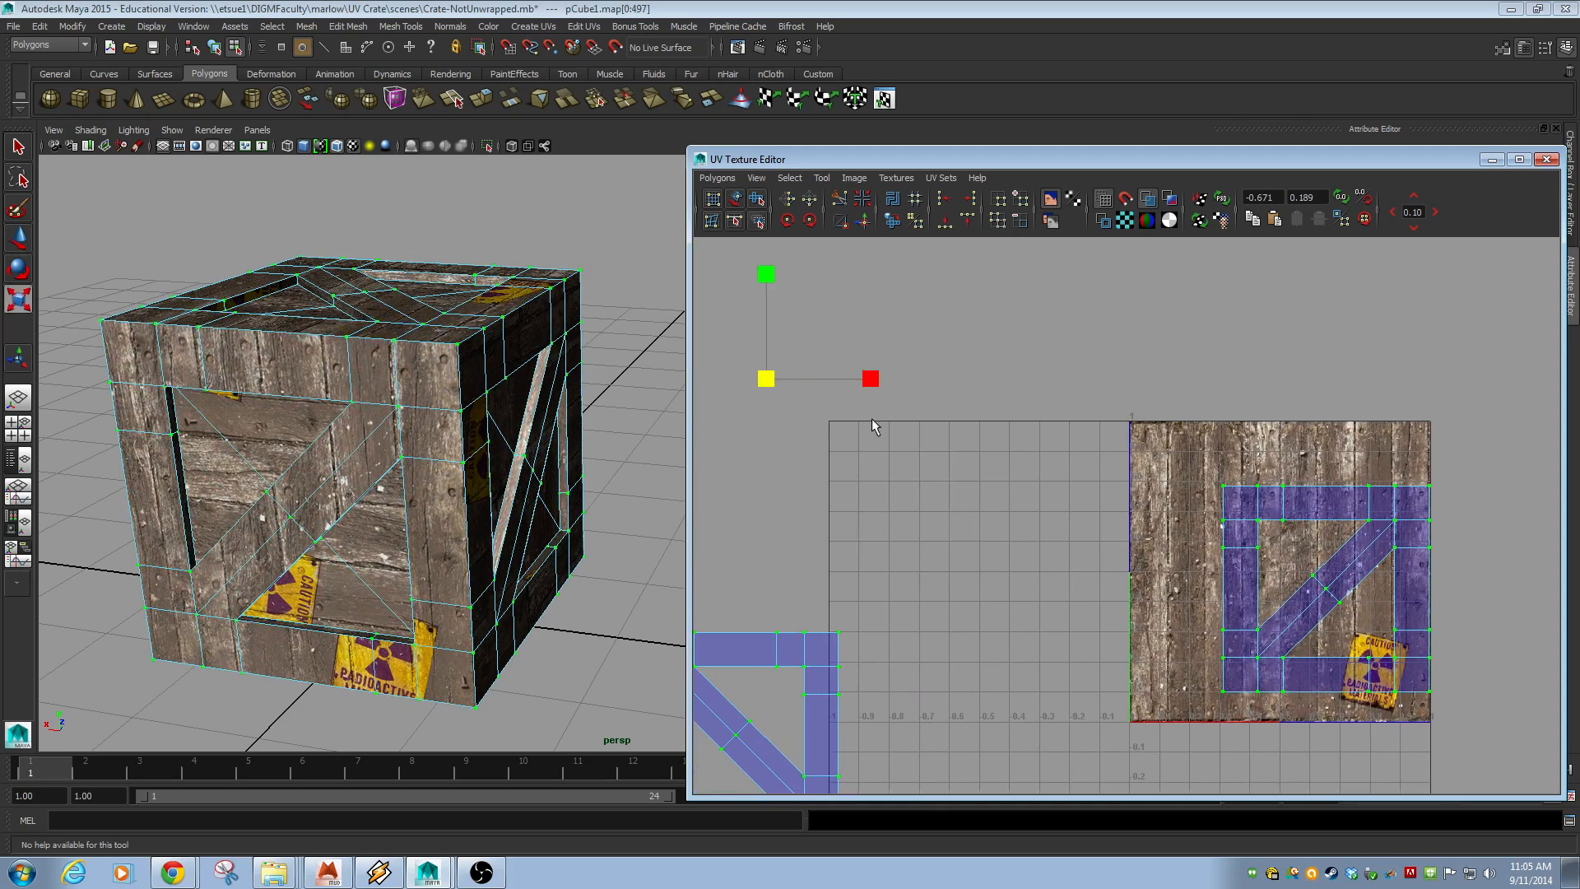
pyautogui.moveTo(769, 383); pyautogui.dragTo(738, 318)
pyautogui.press('w')
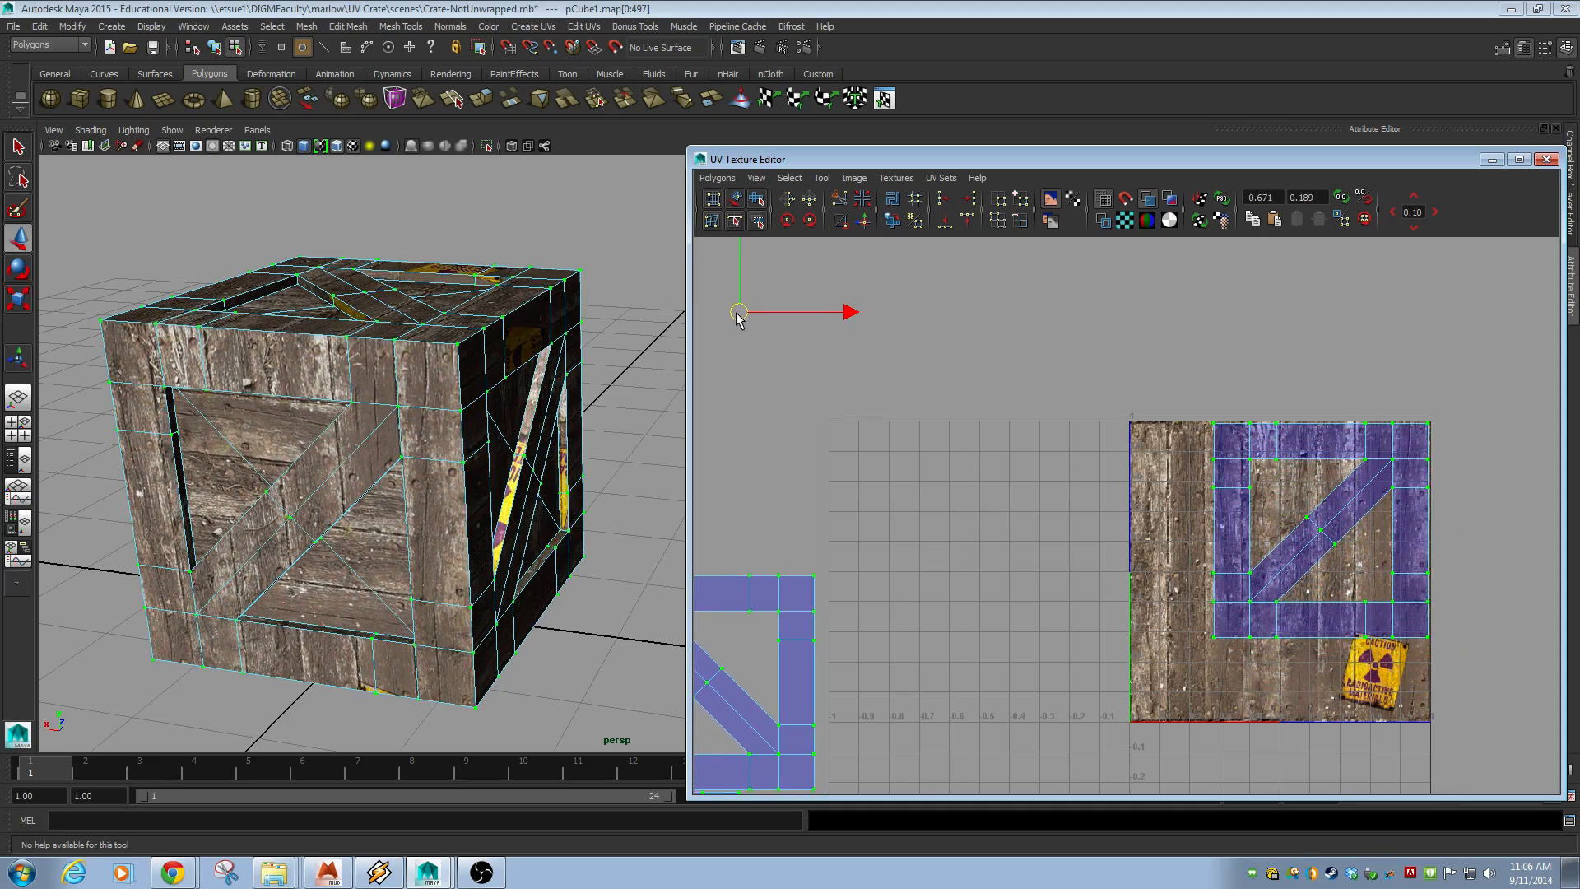
pyautogui.press('r')
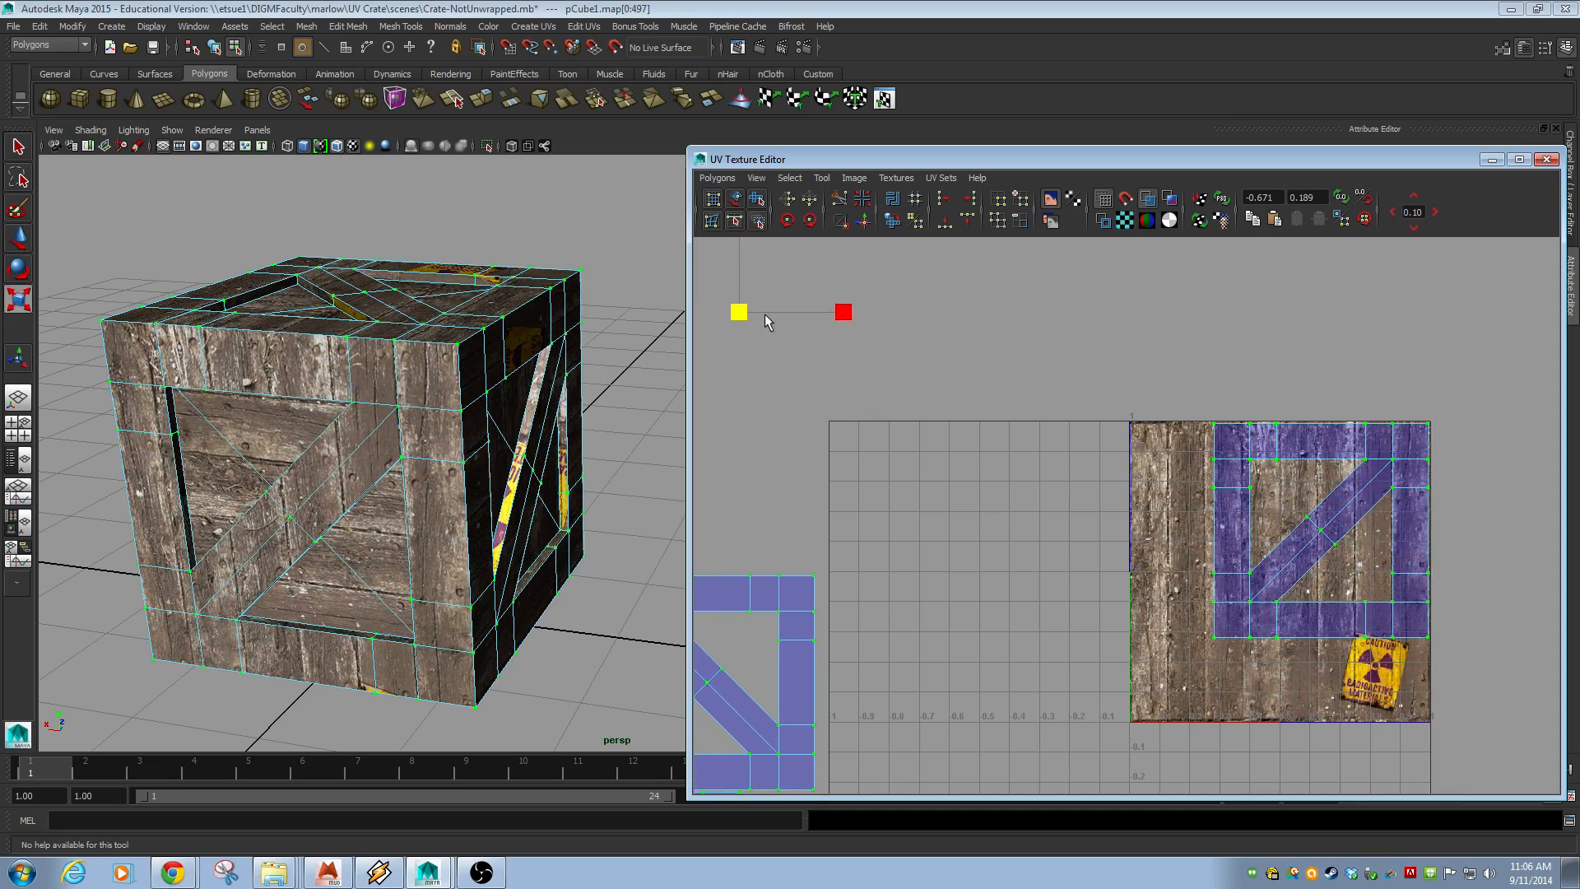
pyautogui.moveTo(746, 314); pyautogui.dragTo(709, 316)
pyautogui.press('w')
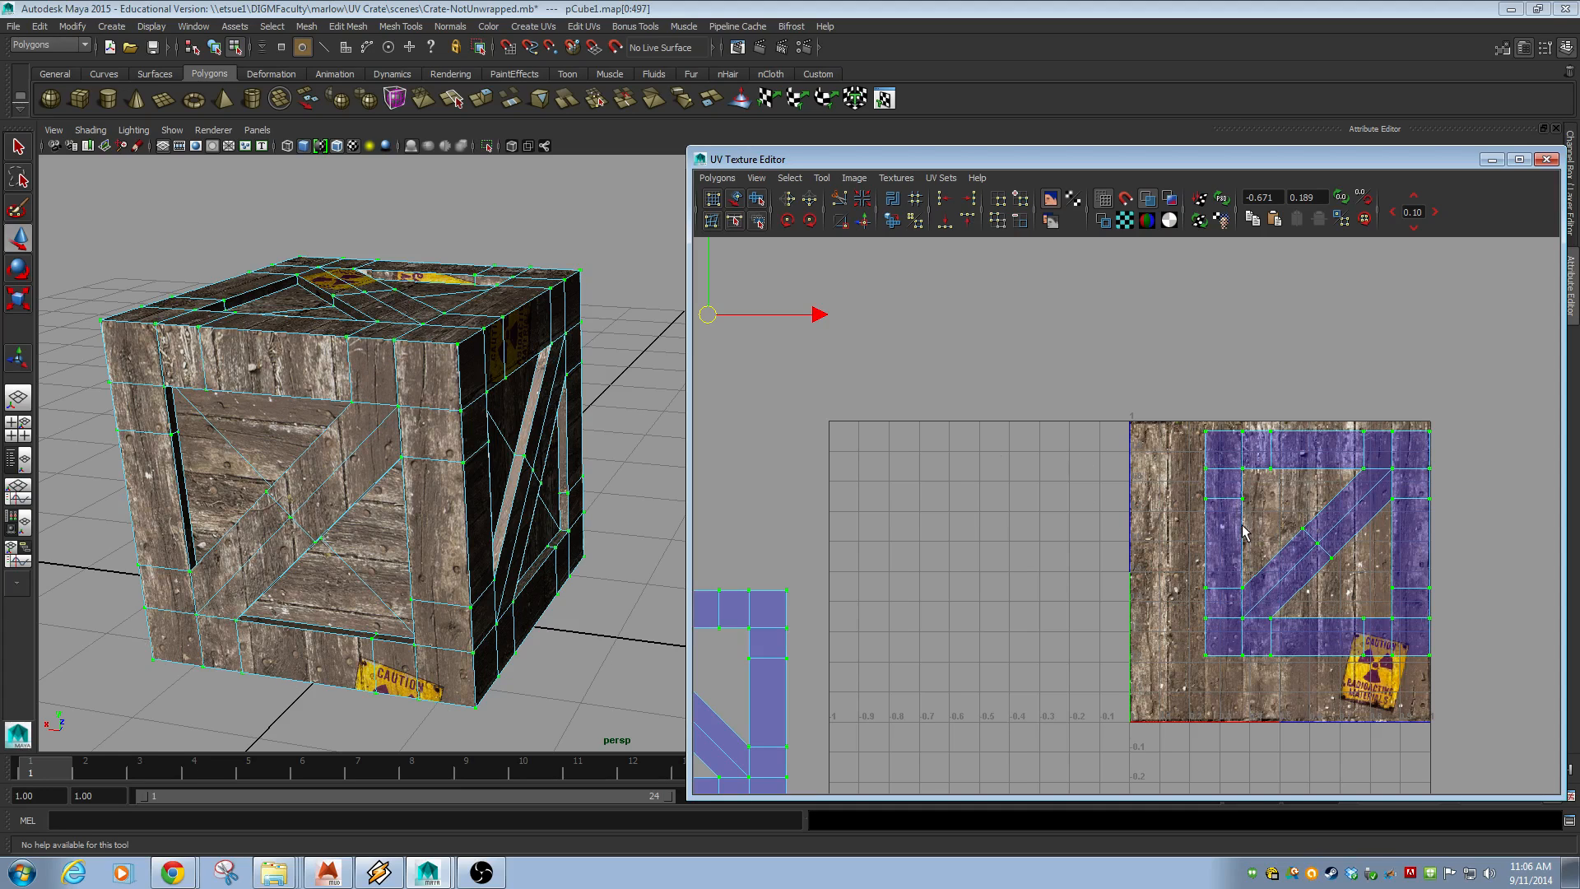
# - Select the front frame edges where the vertical posts meet the horizontal boards and diagonal brace, and cut the UVs along them
pyautogui.press('w')
pyautogui.click(1243, 450)
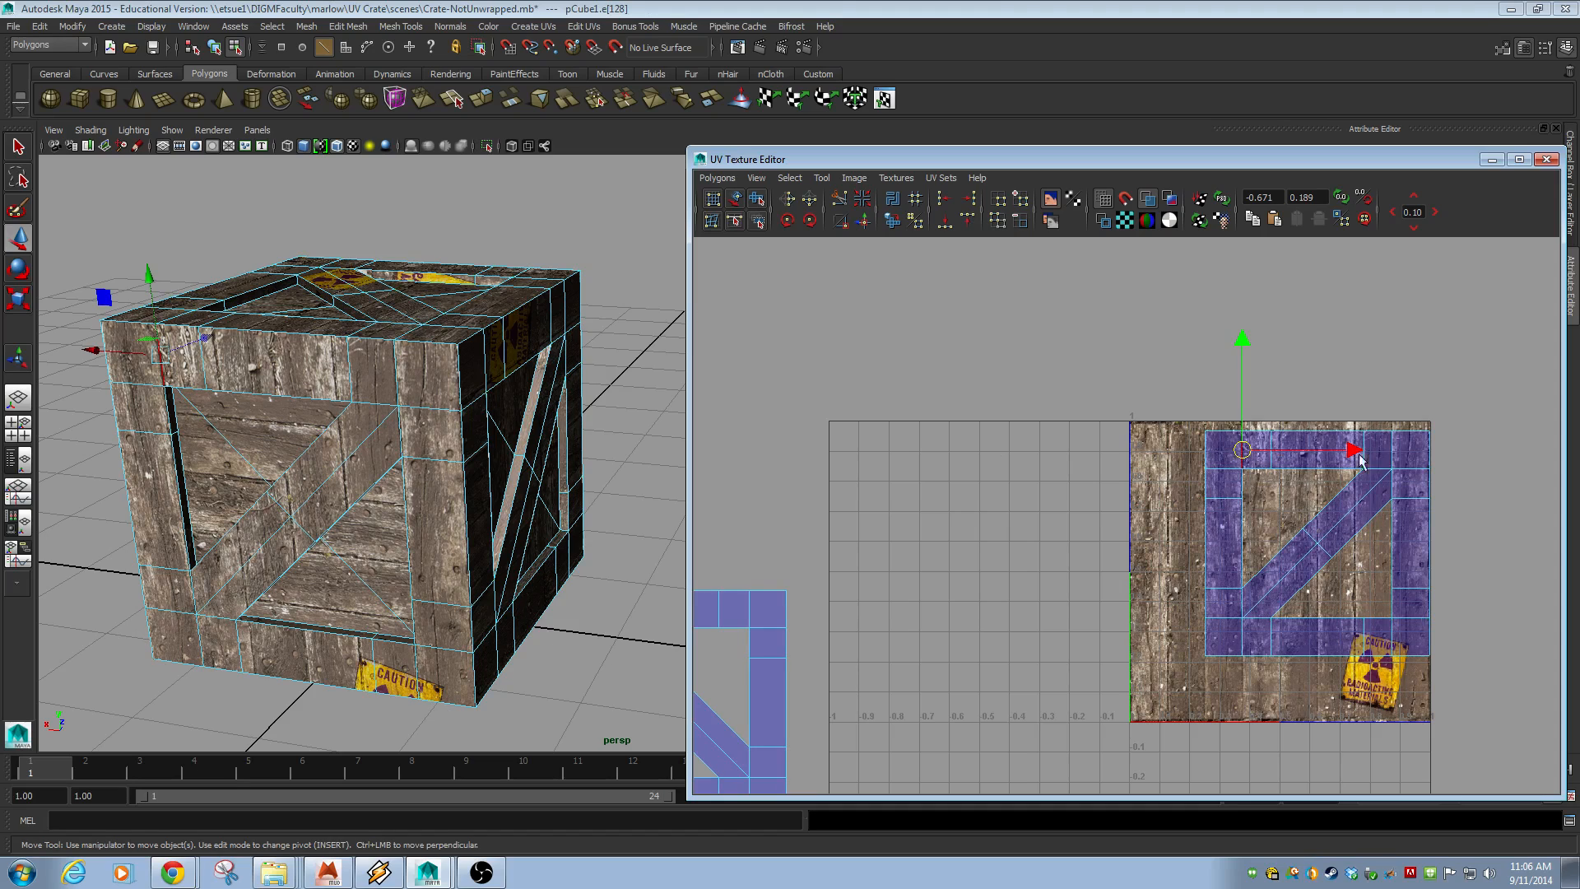
pyautogui.keyDown('shift'); pyautogui.click(1383, 465); pyautogui.keyUp('shift')
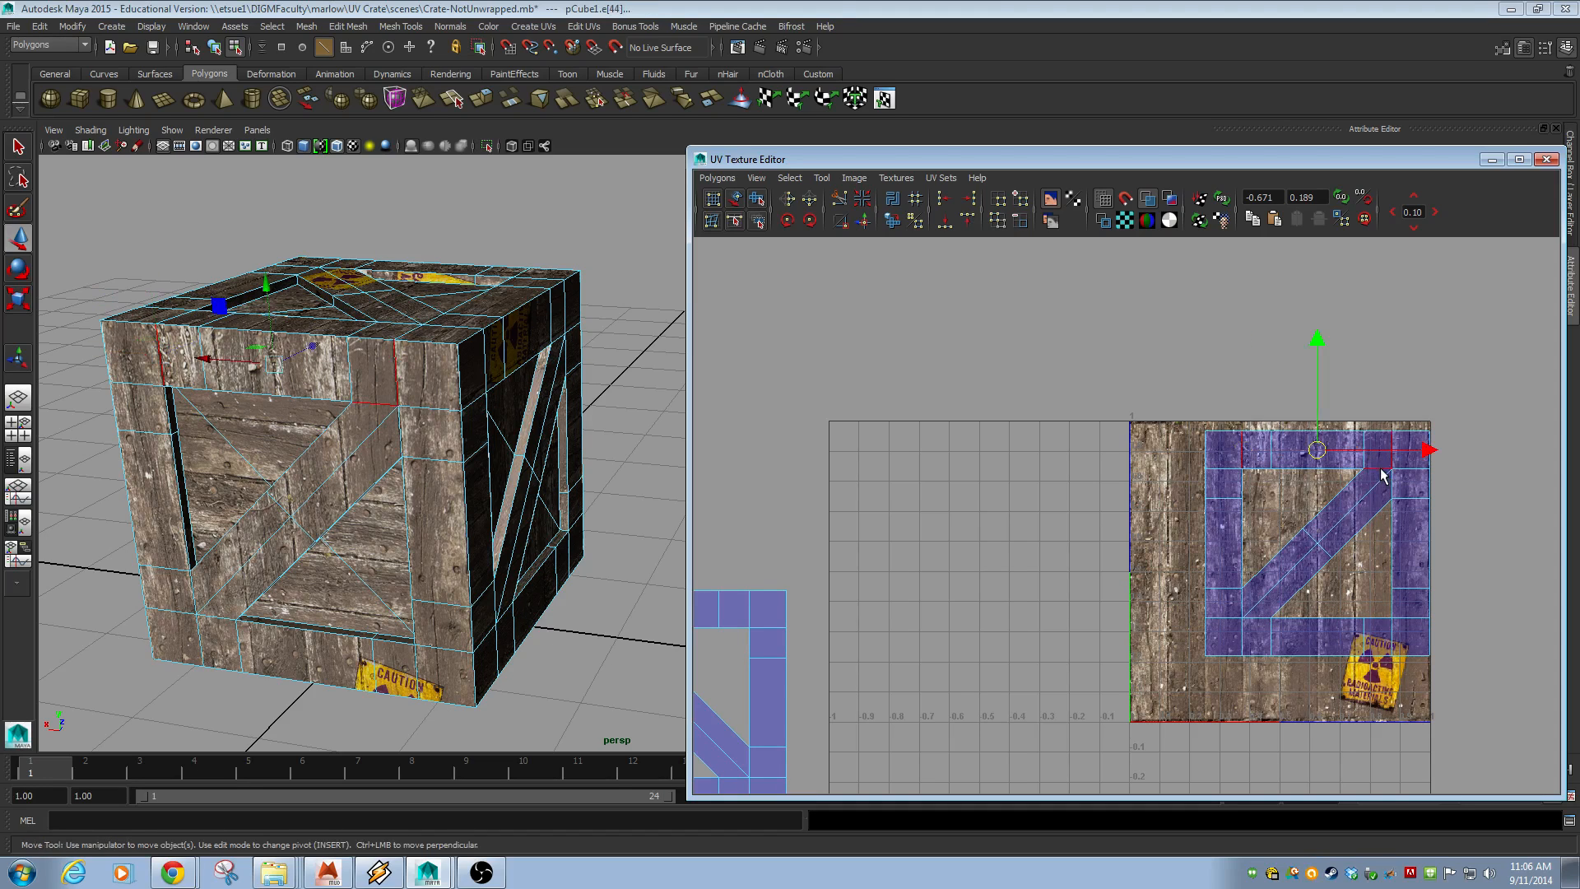
pyautogui.moveTo(1391, 488); pyautogui.dragTo(1391, 553, button='middle')
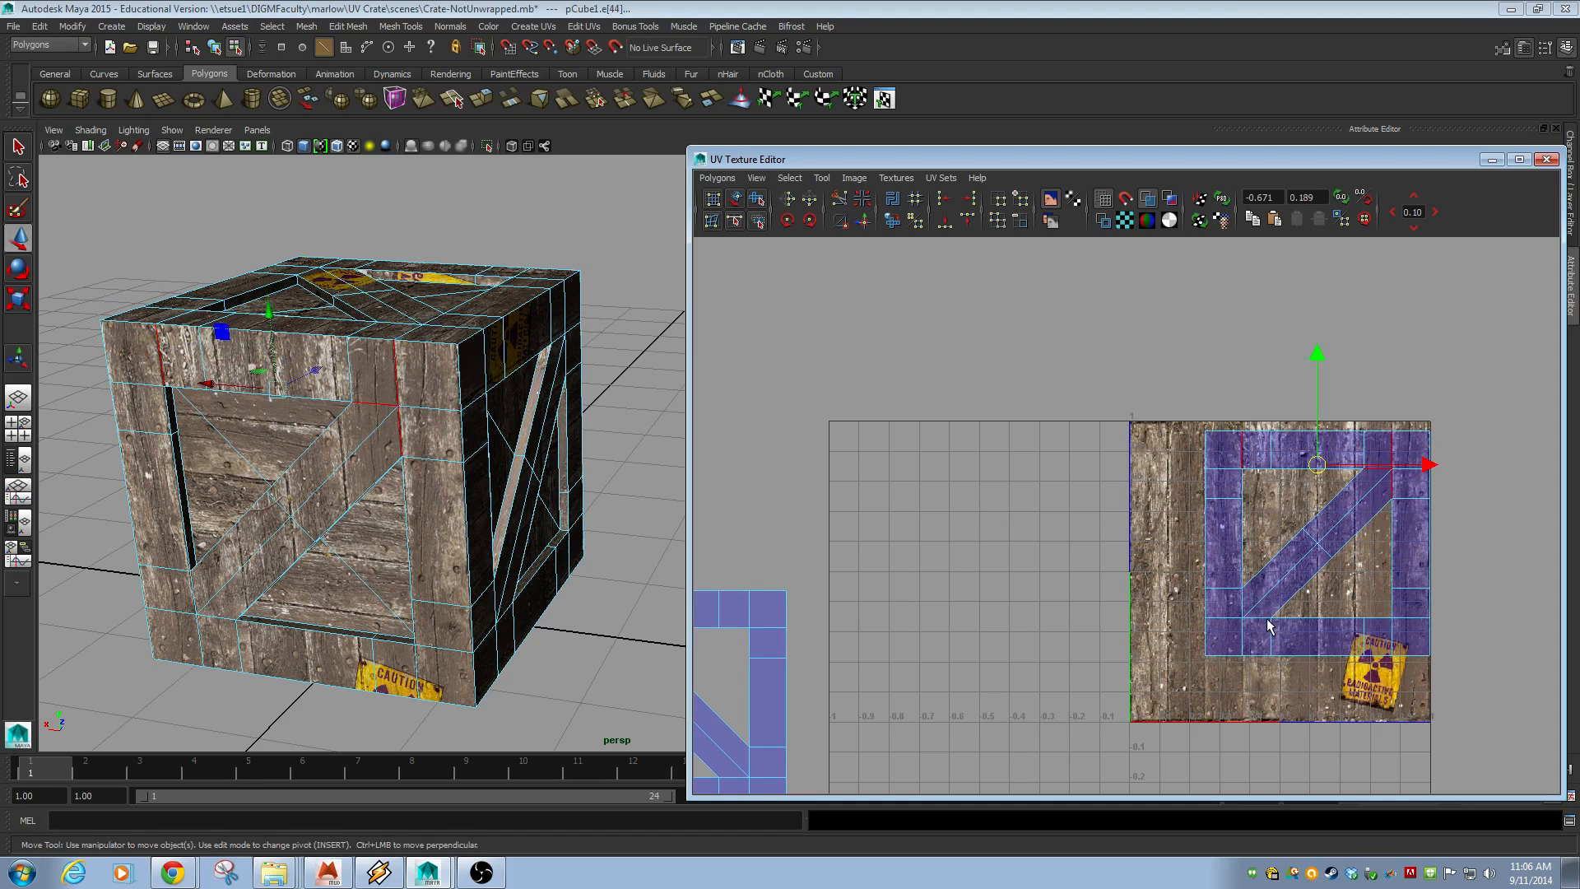
pyautogui.keyDown('shift'); pyautogui.click(1243, 621); pyautogui.keyUp('shift')
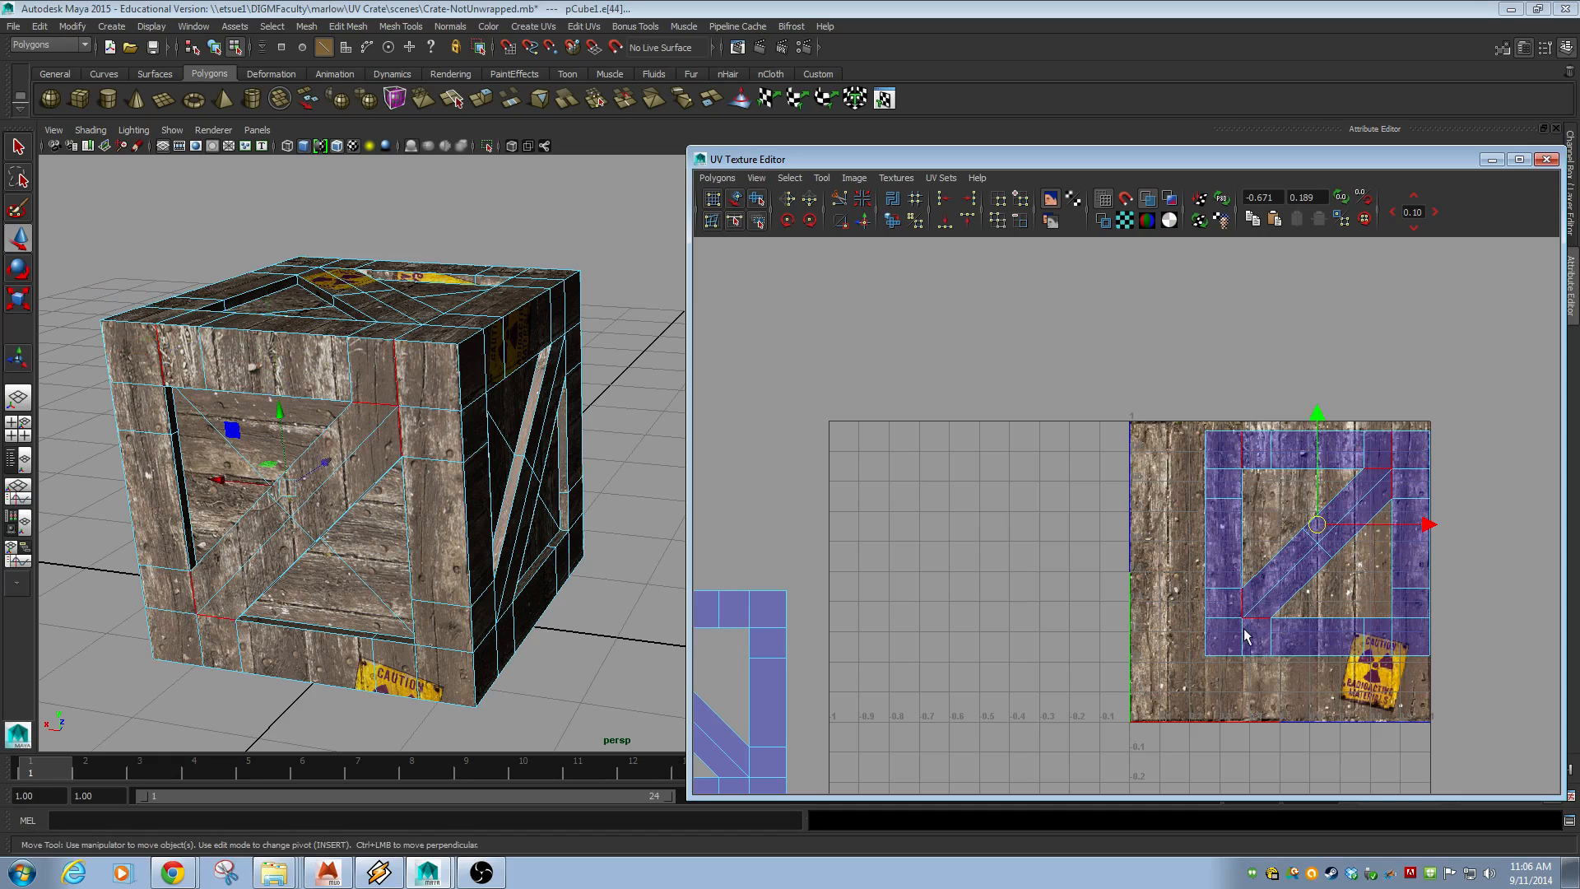
pyautogui.keyDown('shift'); pyautogui.click(1244, 631); pyautogui.keyUp('shift')
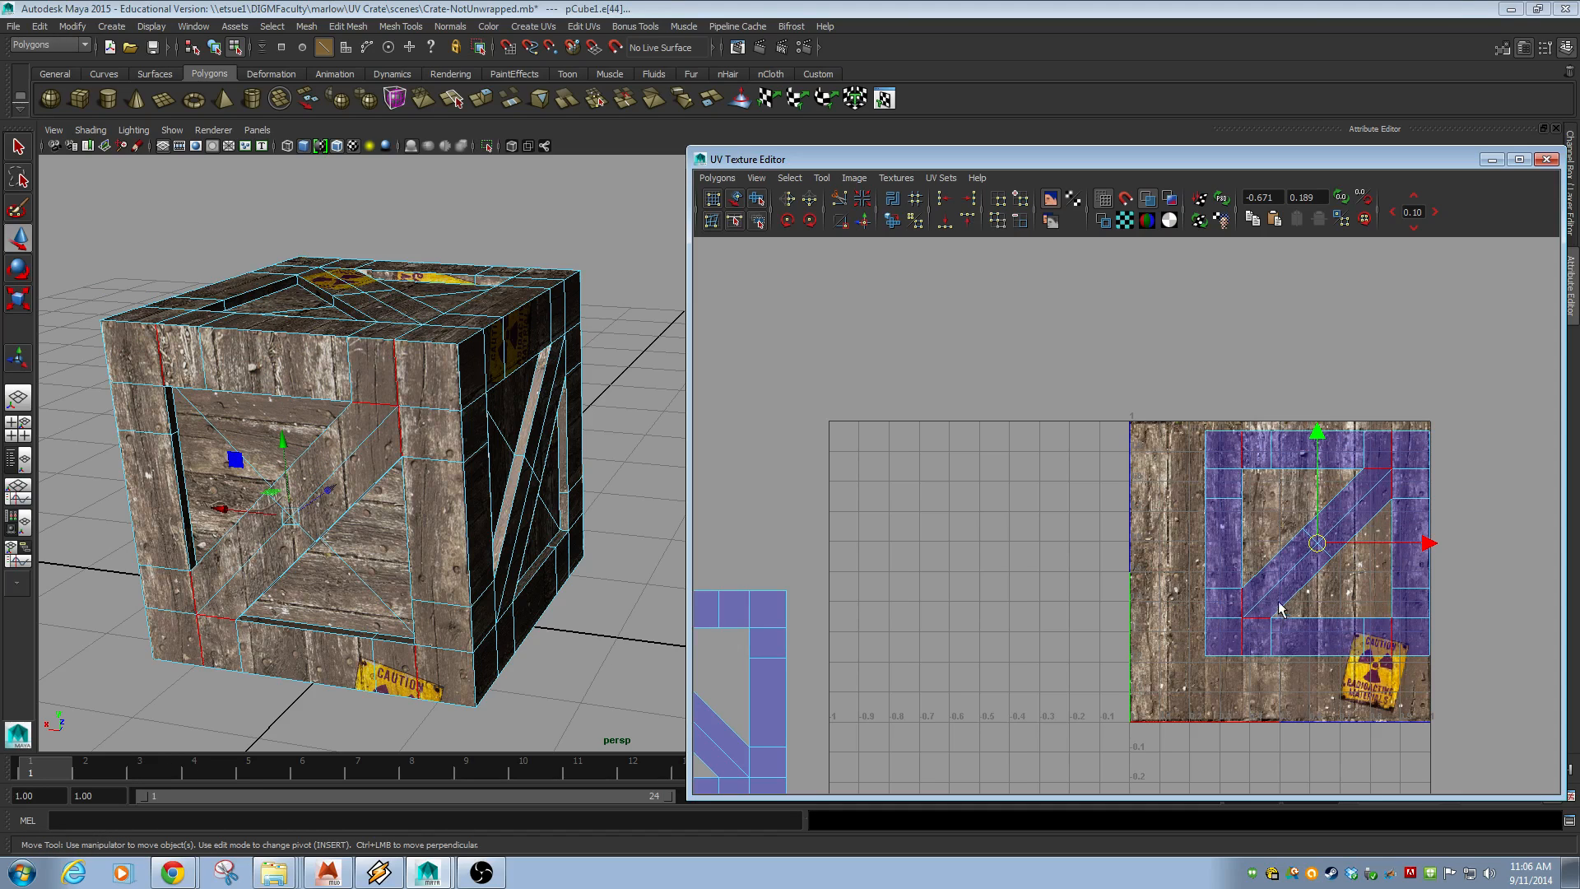
pyautogui.keyDown('alt'); pyautogui.moveTo(1296, 586); pyautogui.dragTo(1165, 522, button='middle'); pyautogui.keyUp('alt')
pyautogui.keyDown('alt'); pyautogui.moveTo(1049, 514); pyautogui.dragTo(1481, 568, button='right'); pyautogui.keyUp('alt')
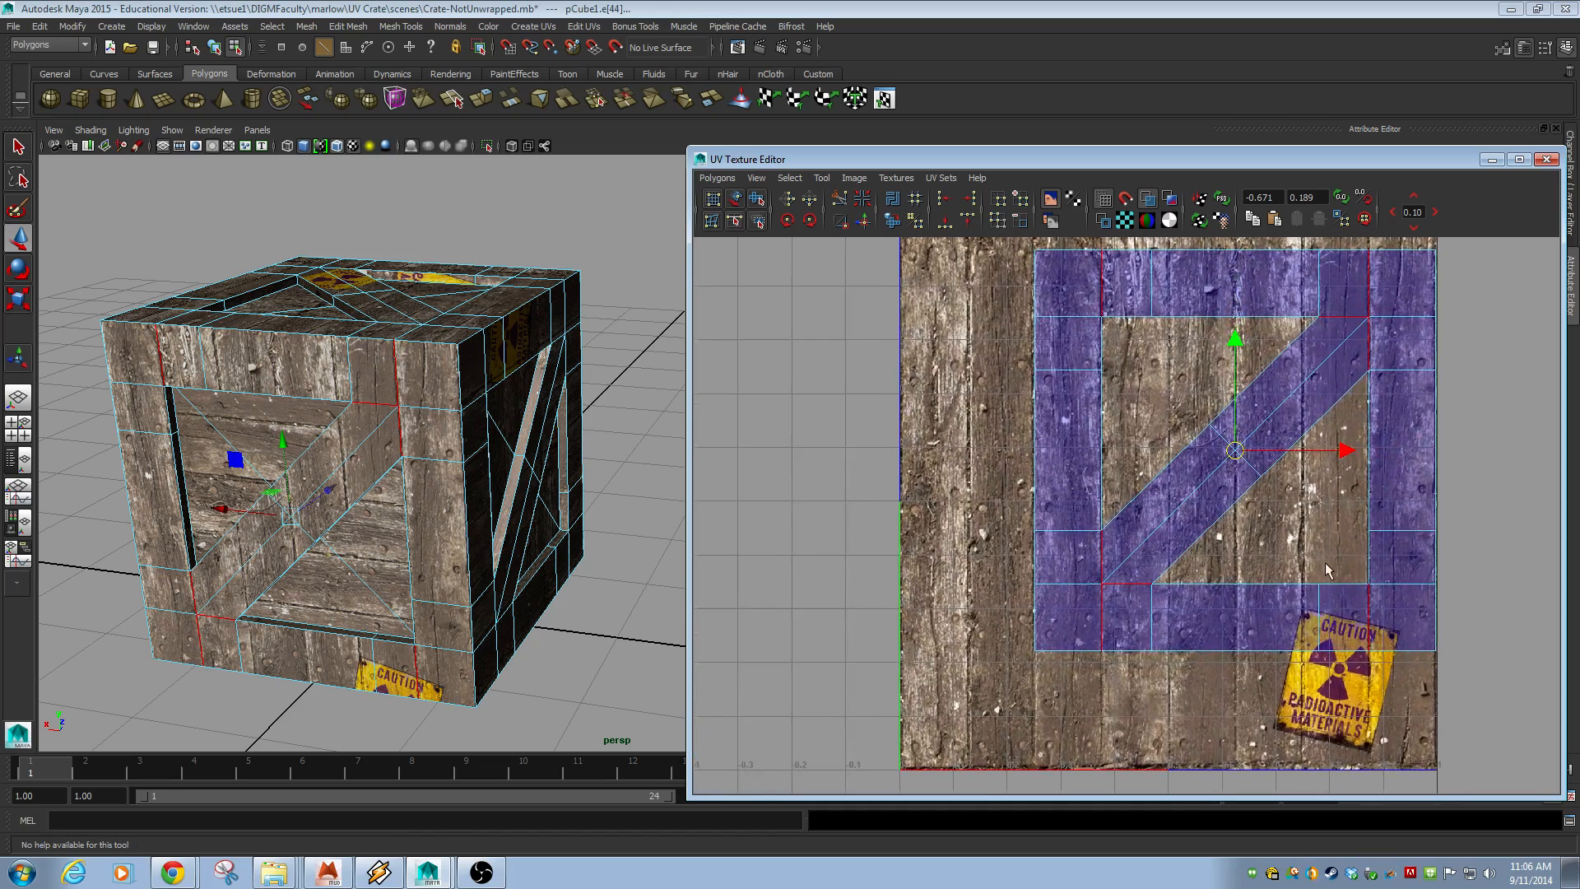
pyautogui.keyDown('alt'); pyautogui.moveTo(1307, 566); pyautogui.dragTo(1169, 589, button='middle'); pyautogui.keyUp('alt')
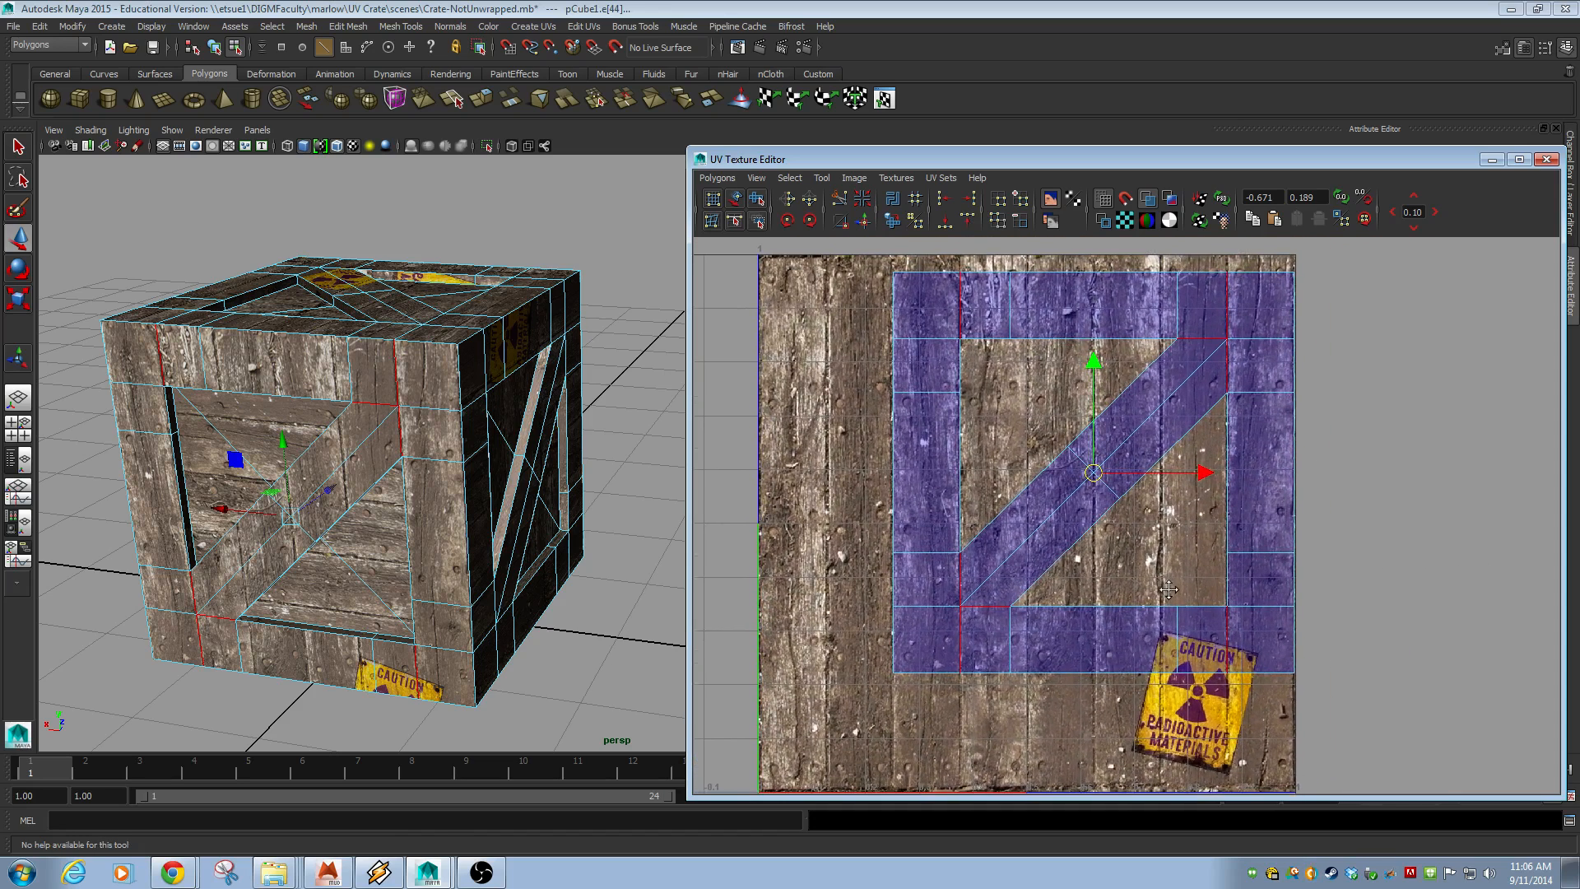
pyautogui.click(841, 204)
# - Select the whole diagonal brace shell and move it out of the frame to its left side
pyautogui.press('F12')
pyautogui.click(1068, 447)
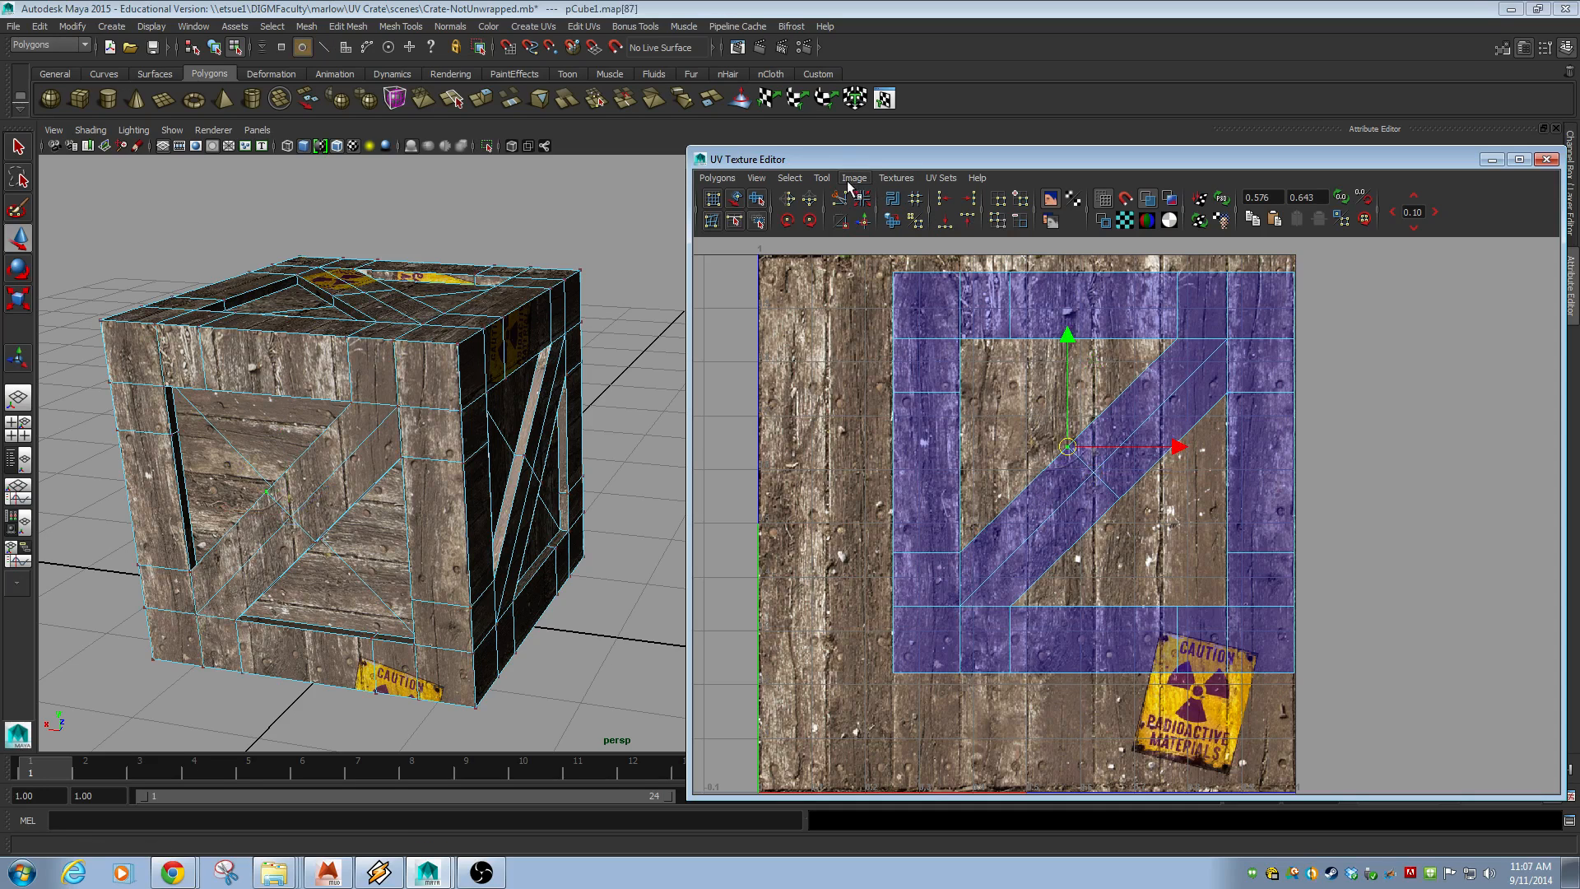
pyautogui.click(789, 178)
pyautogui.click(830, 232)
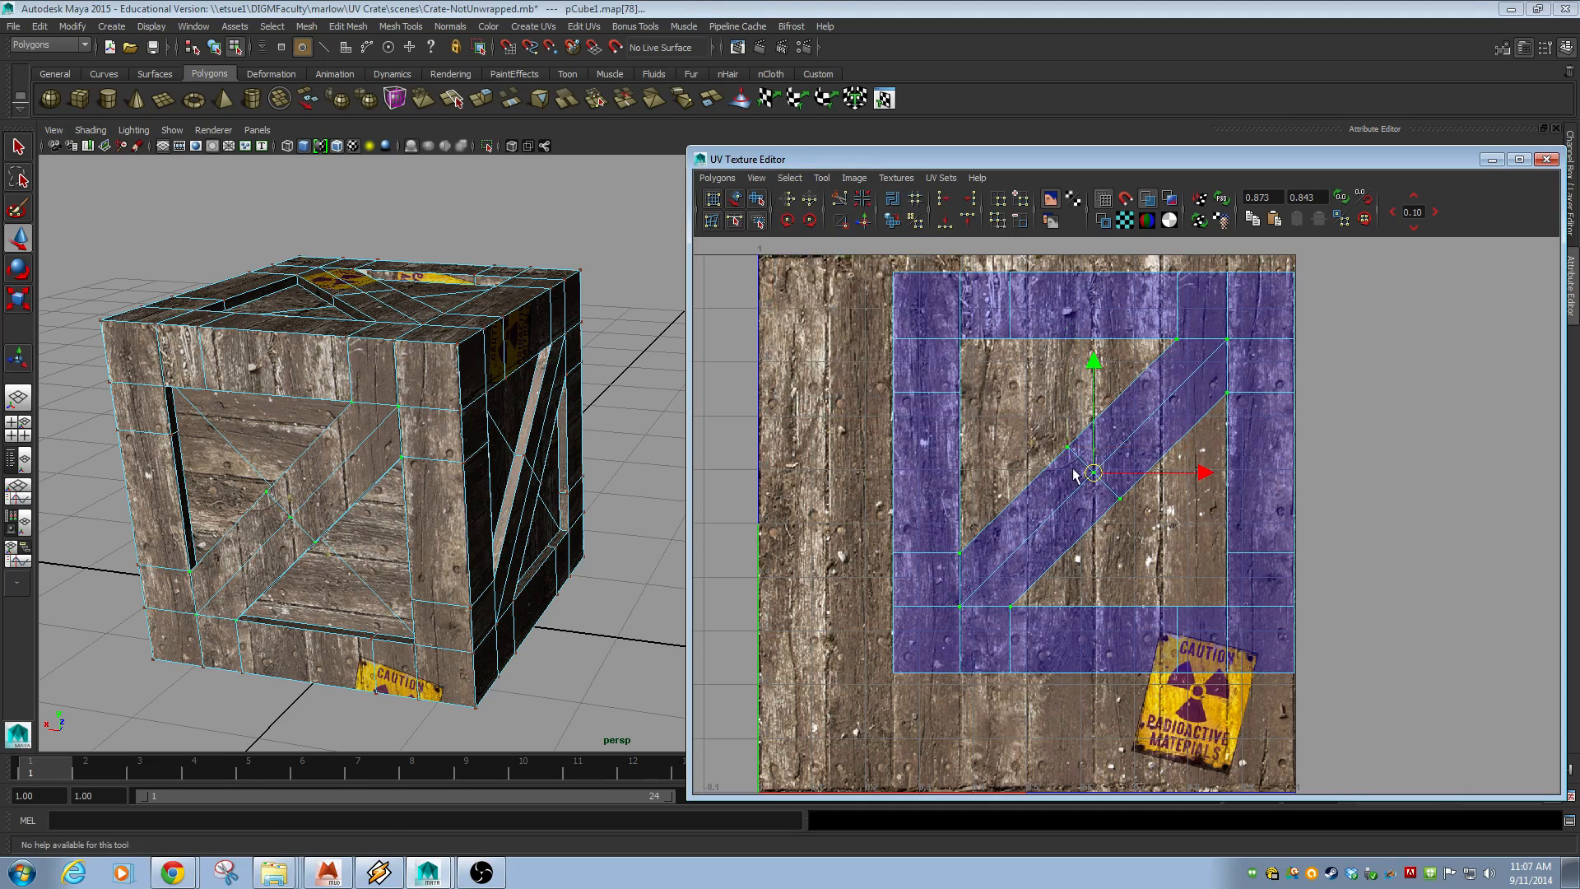
pyautogui.moveTo(1074, 476); pyautogui.dragTo(816, 501)
pyautogui.keyDown('alt'); pyautogui.moveTo(978, 534); pyautogui.dragTo(1097, 566, button='middle'); pyautogui.keyUp('alt')
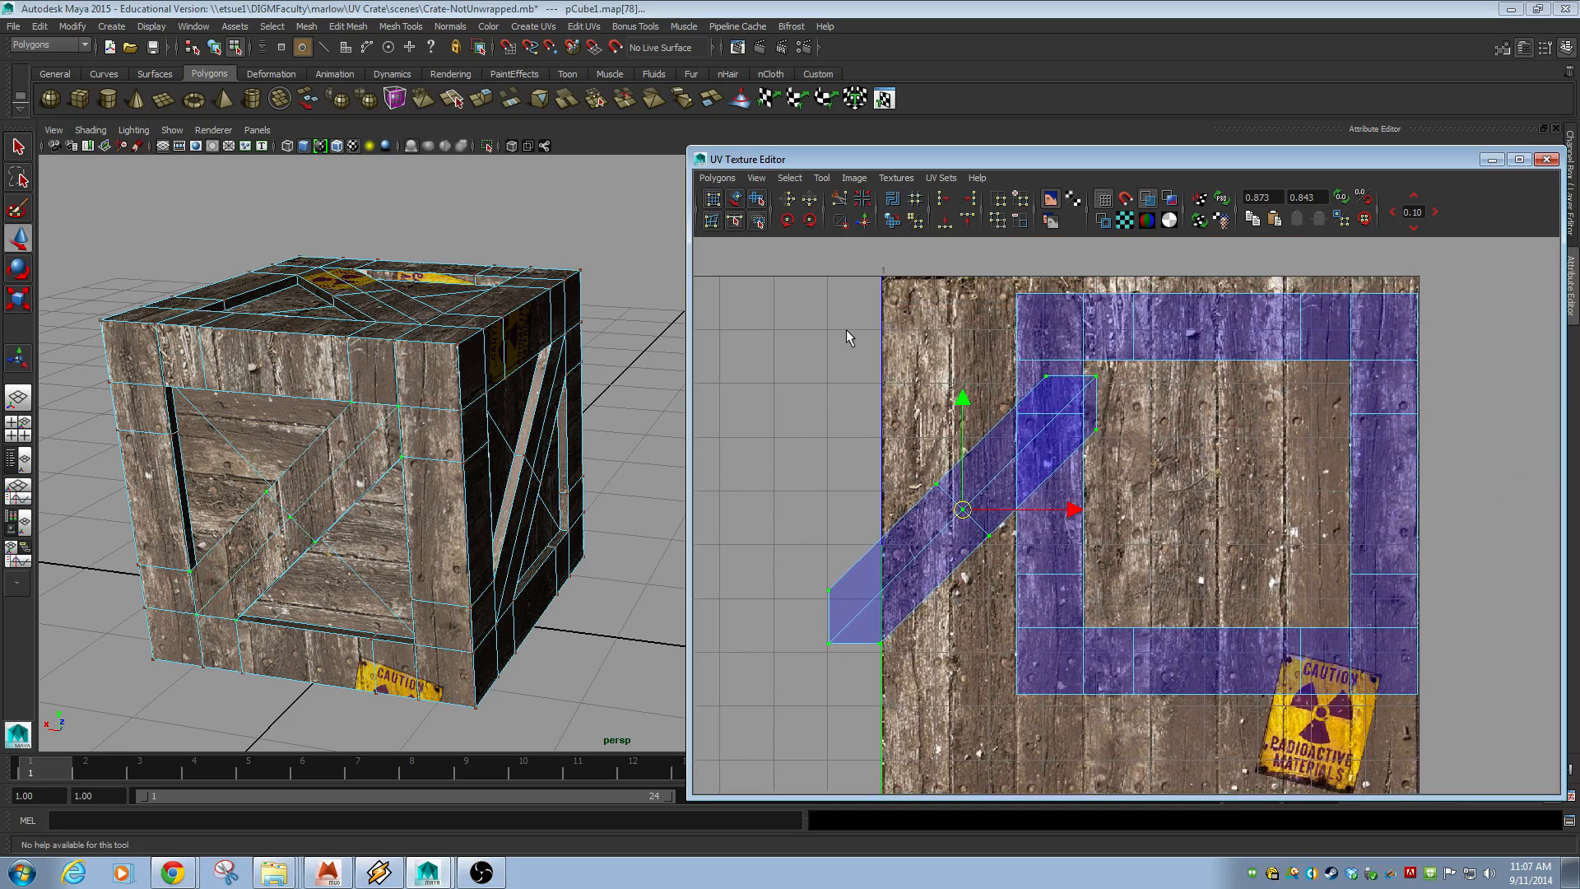
# - Rotate the brace shell 45 degrees to stand vertically, scale it down slightly and set it against the frame's left post
pyautogui.click(787, 220)
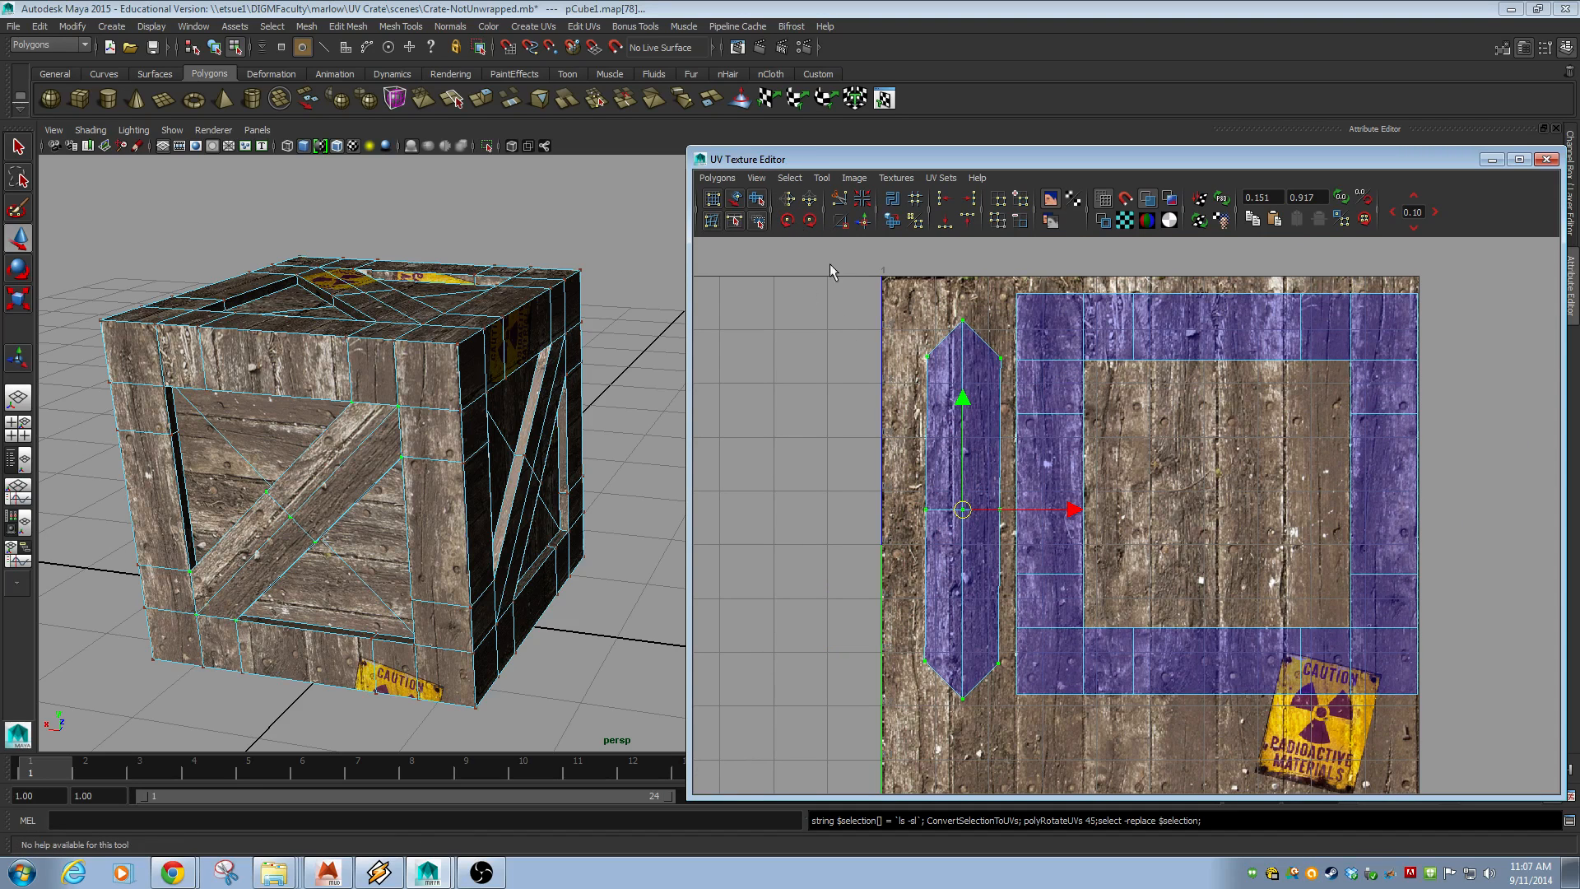
pyautogui.moveTo(963, 510)
pyautogui.mouseDown()
pyautogui.moveTo(911, 504)
pyautogui.moveTo(977, 492)
pyautogui.mouseUp()
pyautogui.press('r')
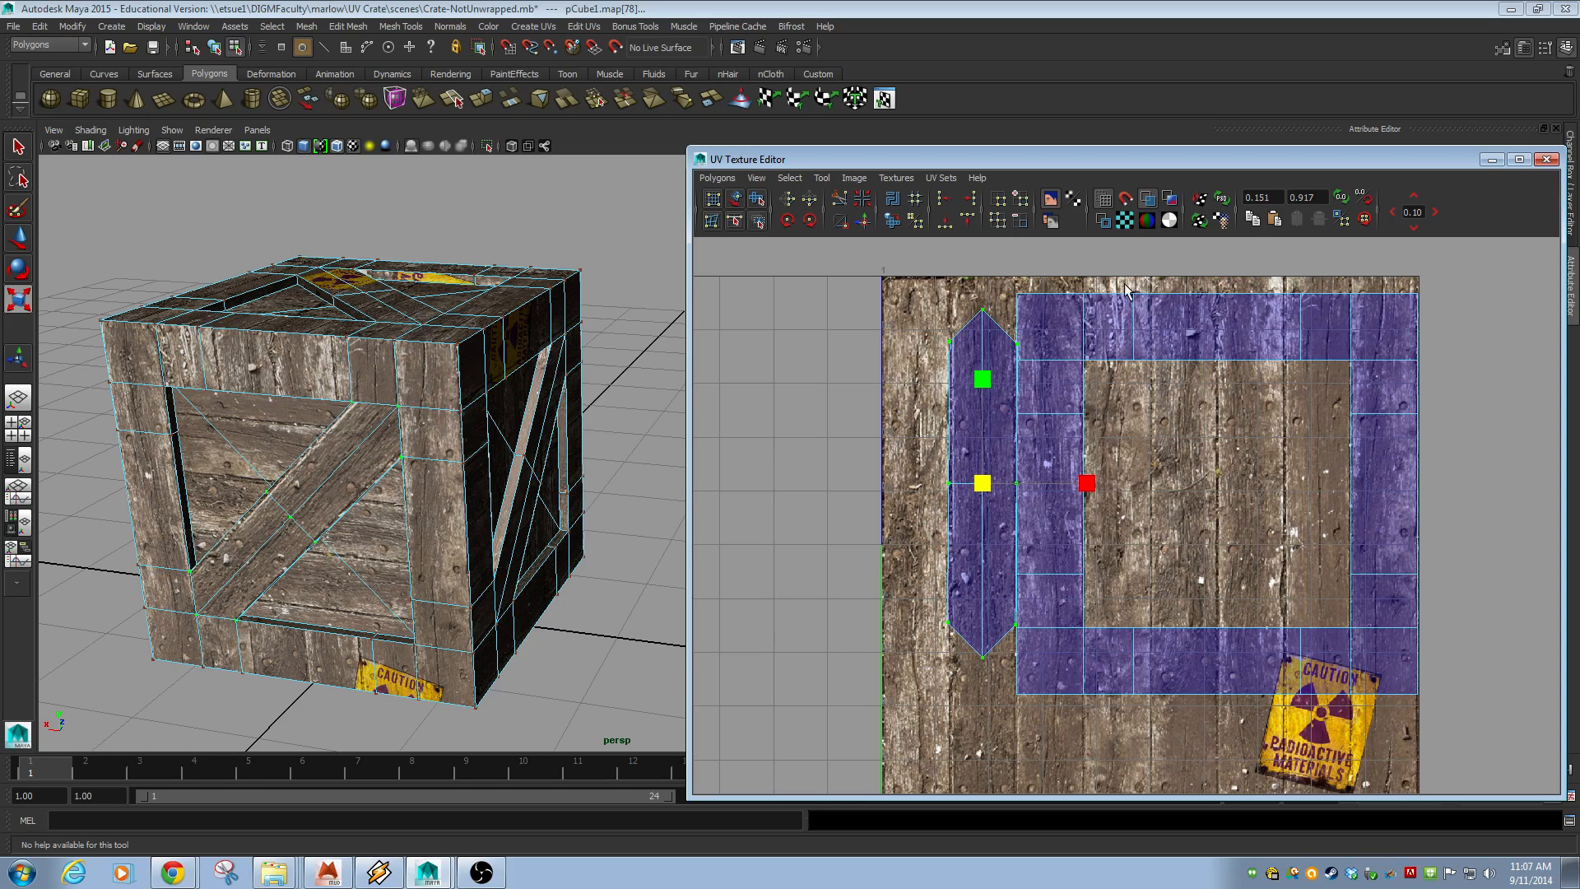
# - Select the shells of the front frame's two horizontal boards and rotate them 90 degrees to stand vertically
pyautogui.moveTo(1308, 320); pyautogui.dragTo(1307, 321)
pyautogui.keyDown('shift'); pyautogui.moveTo(1128, 612); pyautogui.dragTo(1303, 659); pyautogui.keyUp('shift')
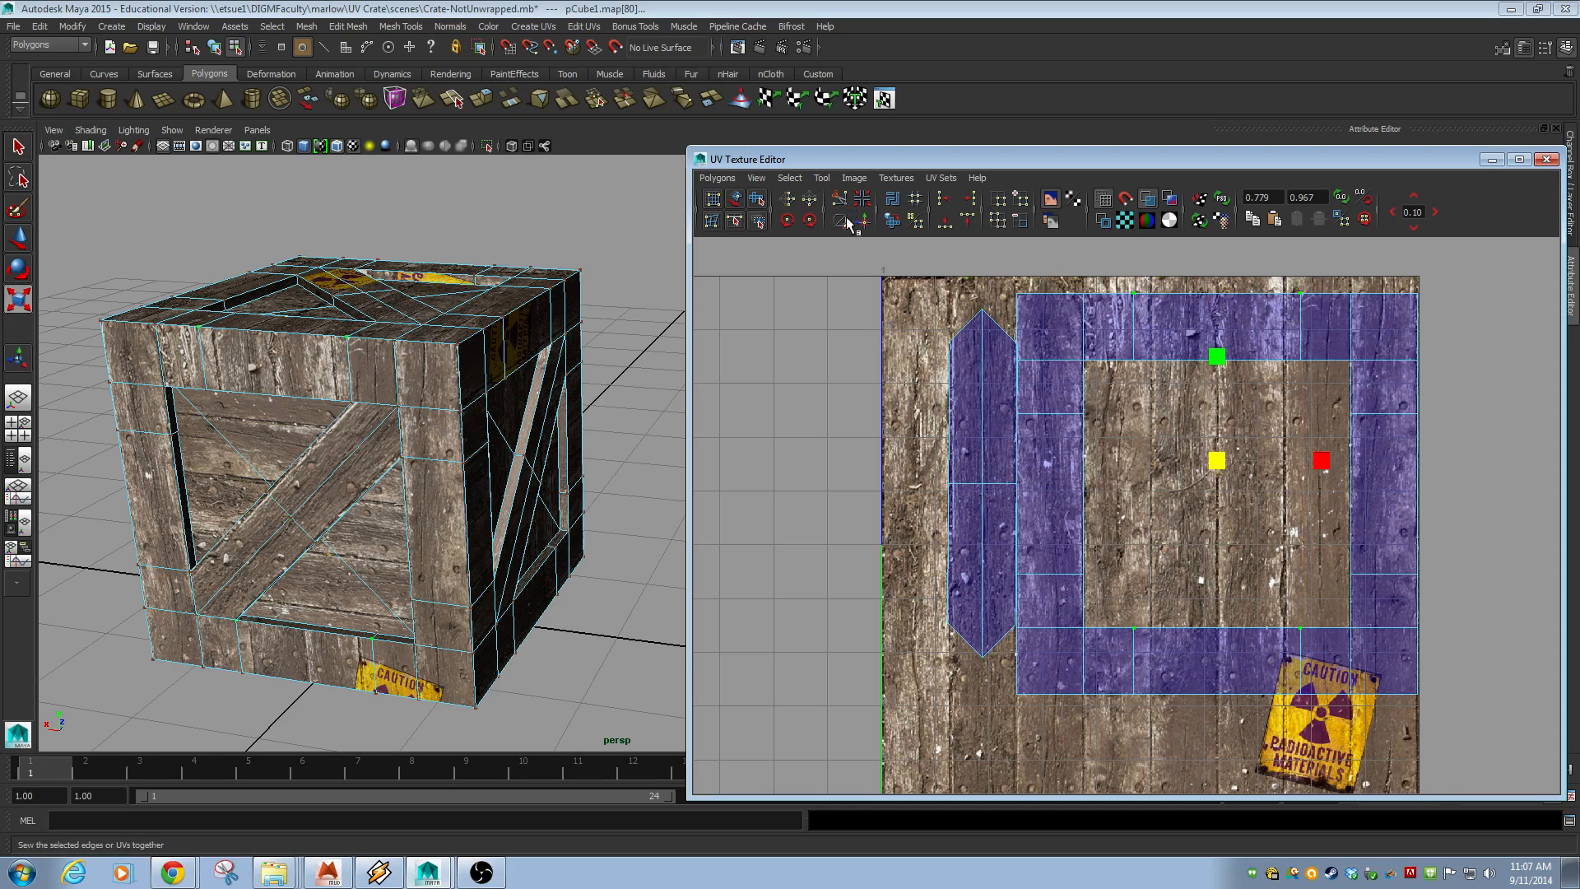
pyautogui.click(790, 179)
pyautogui.click(812, 230)
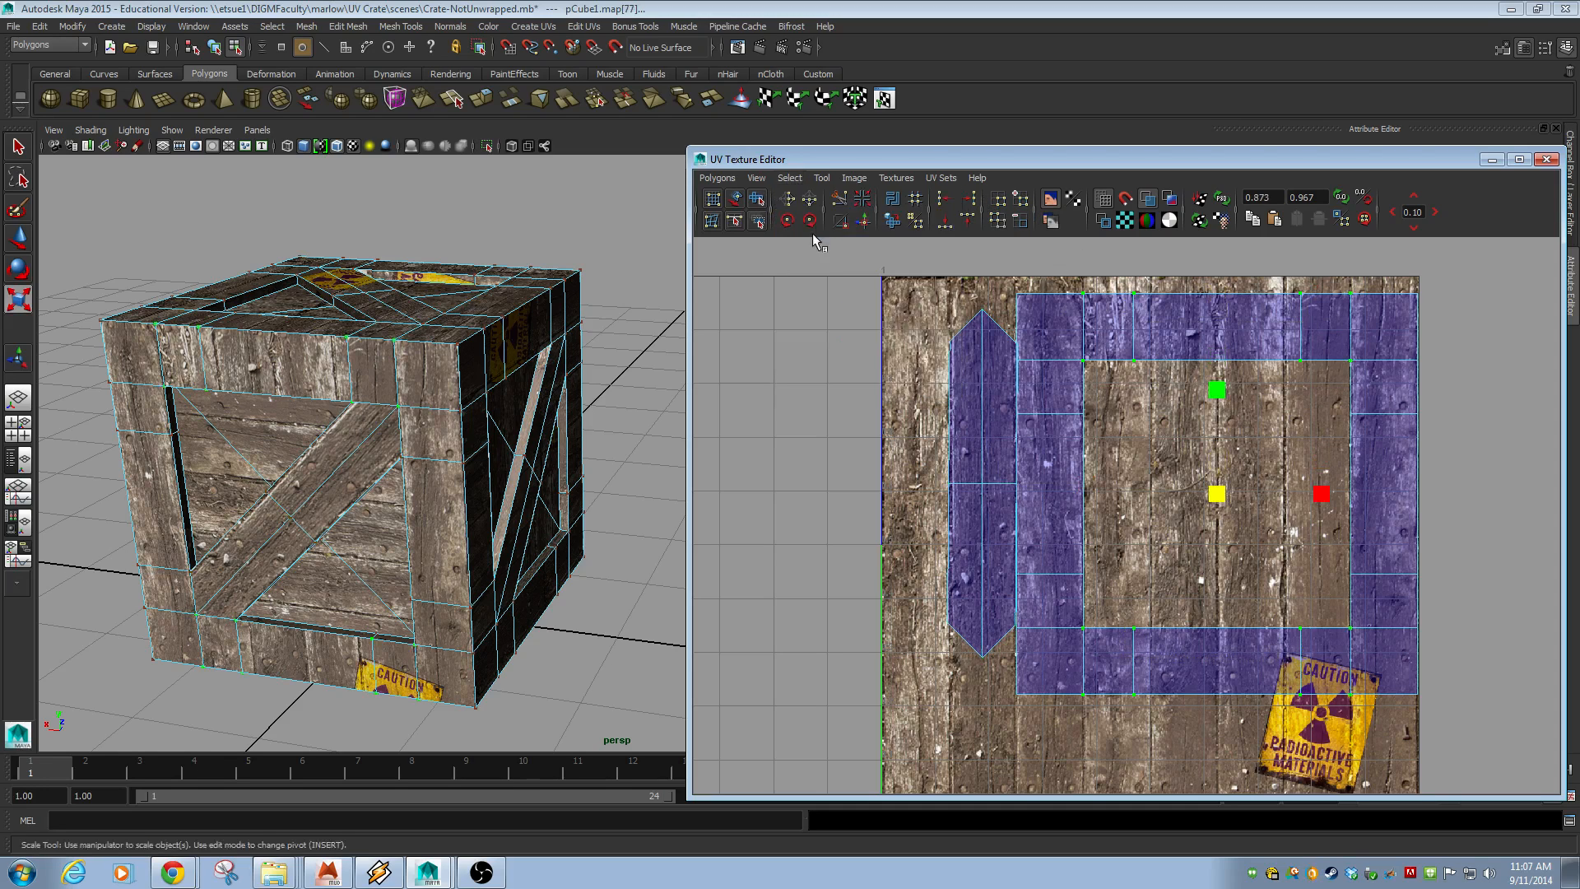
pyautogui.click(796, 219)
pyautogui.click(797, 220)
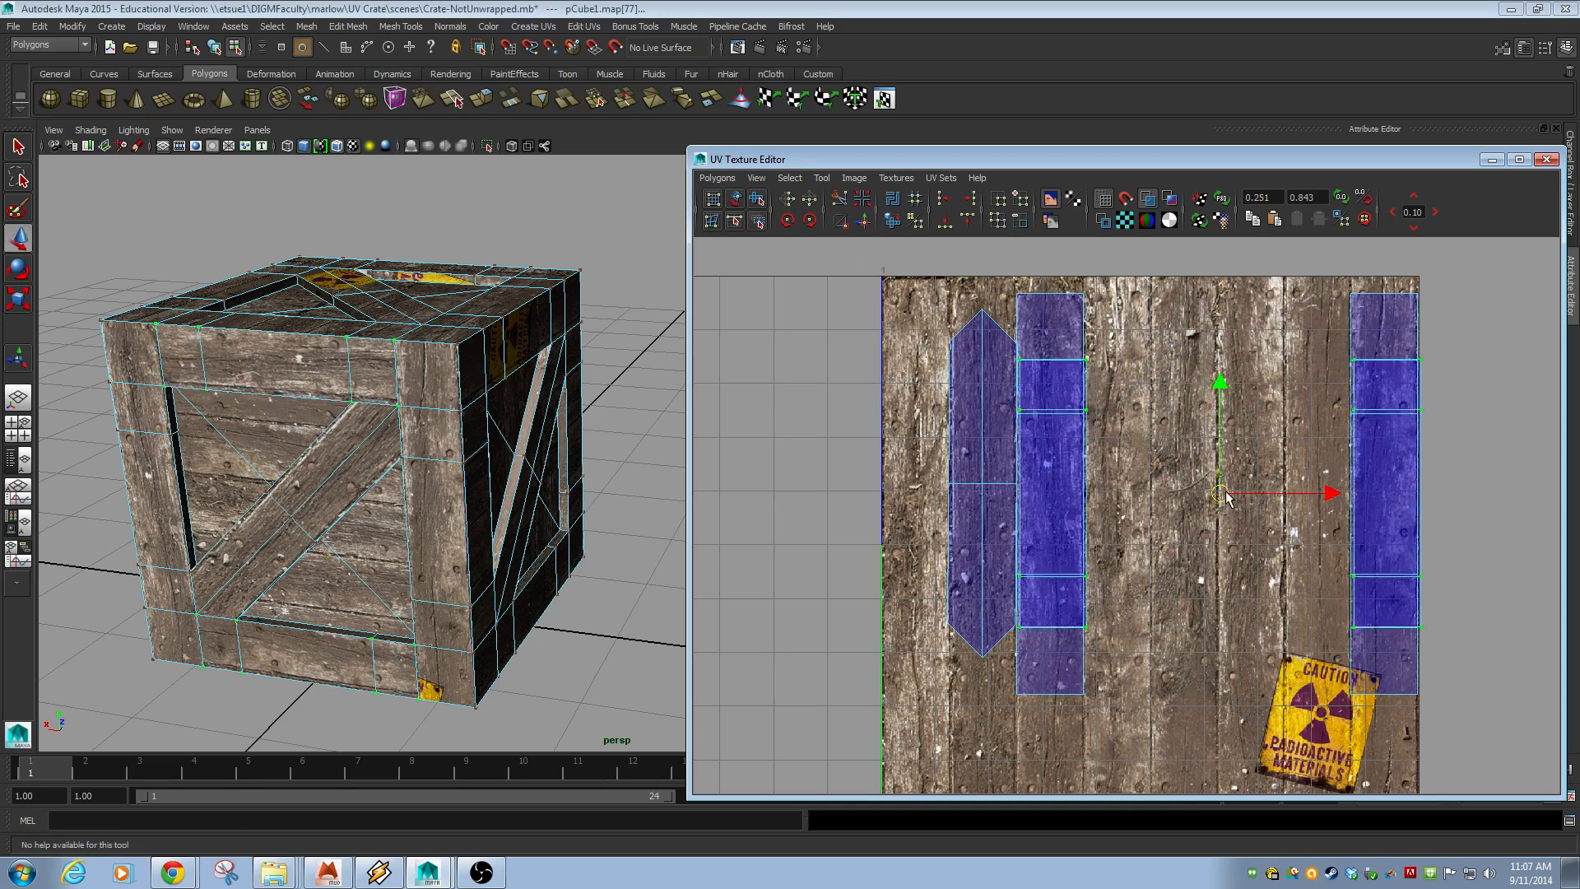
# - Move the two rotated boards off the posts and set them on adjacent planks right of the texture's centre
pyautogui.press('w')
pyautogui.moveTo(1222, 496); pyautogui.dragTo(1350, 486)
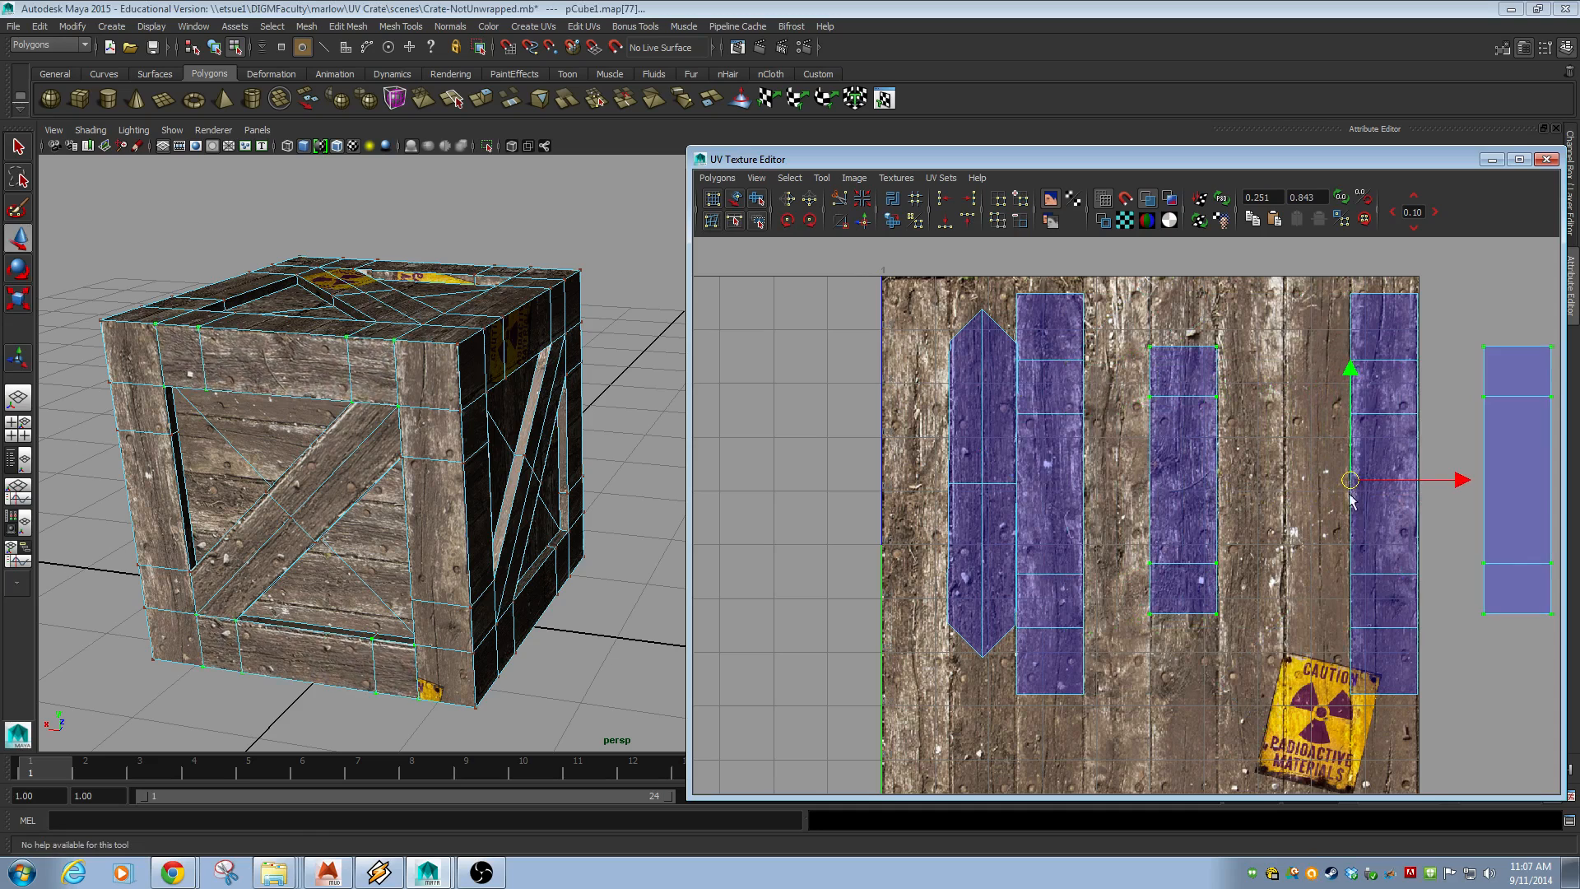
pyautogui.keyDown('alt'); pyautogui.moveTo(1336, 587); pyautogui.dragTo(1183, 564, button='middle'); pyautogui.keyUp('alt')
pyautogui.keyDown('alt'); pyautogui.moveTo(1350, 590); pyautogui.dragTo(1257, 354, button='right'); pyautogui.keyUp('alt')
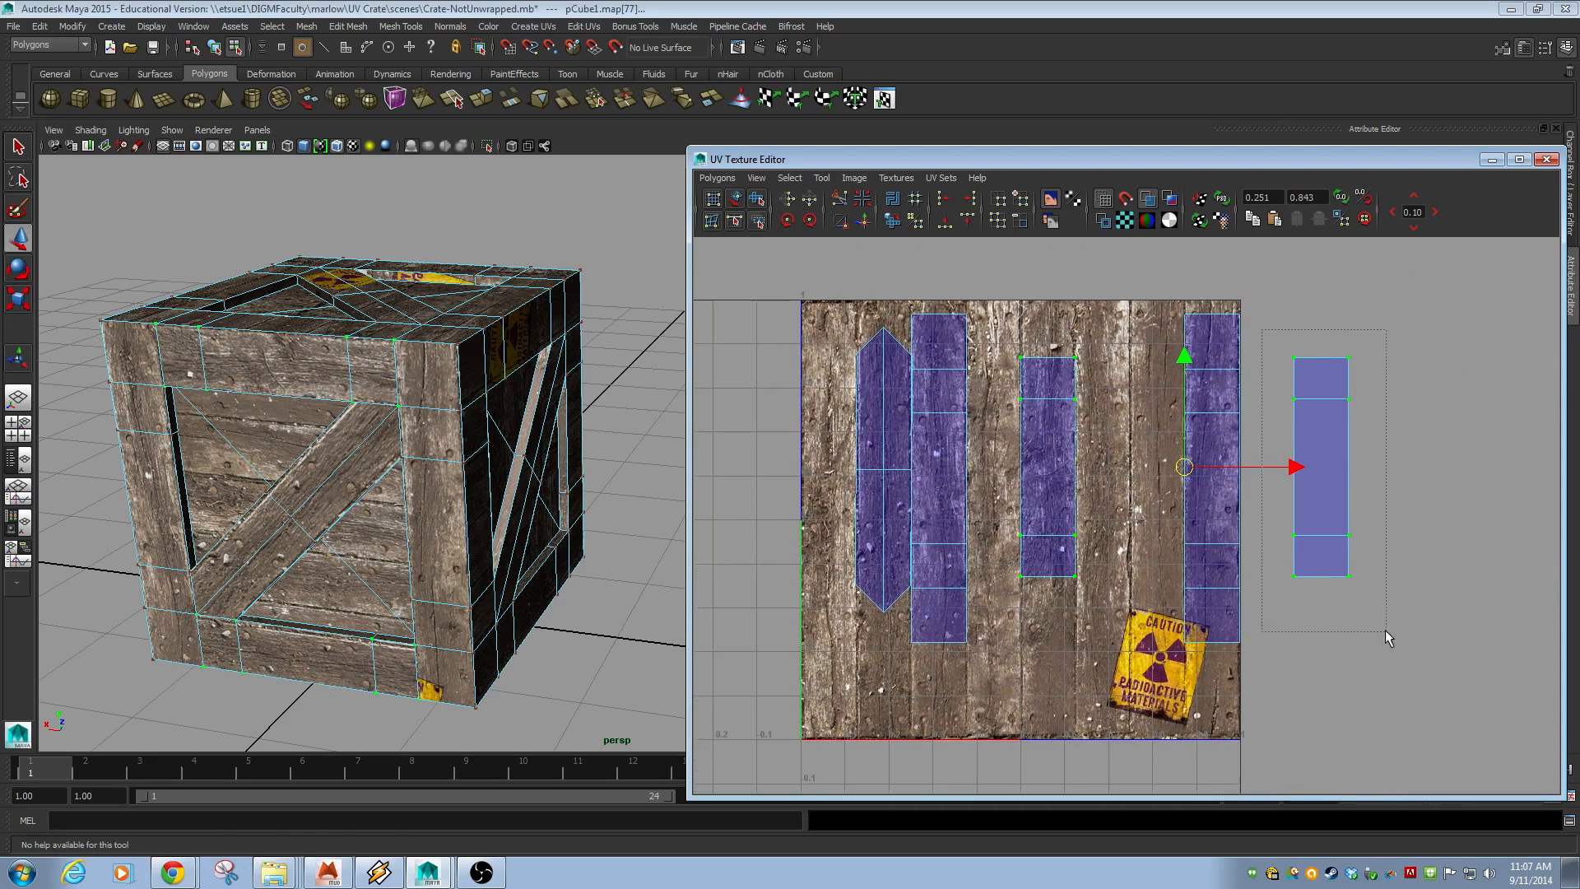
pyautogui.moveTo(1388, 638); pyautogui.dragTo(1389, 638)
pyautogui.moveTo(1324, 477); pyautogui.dragTo(1105, 427)
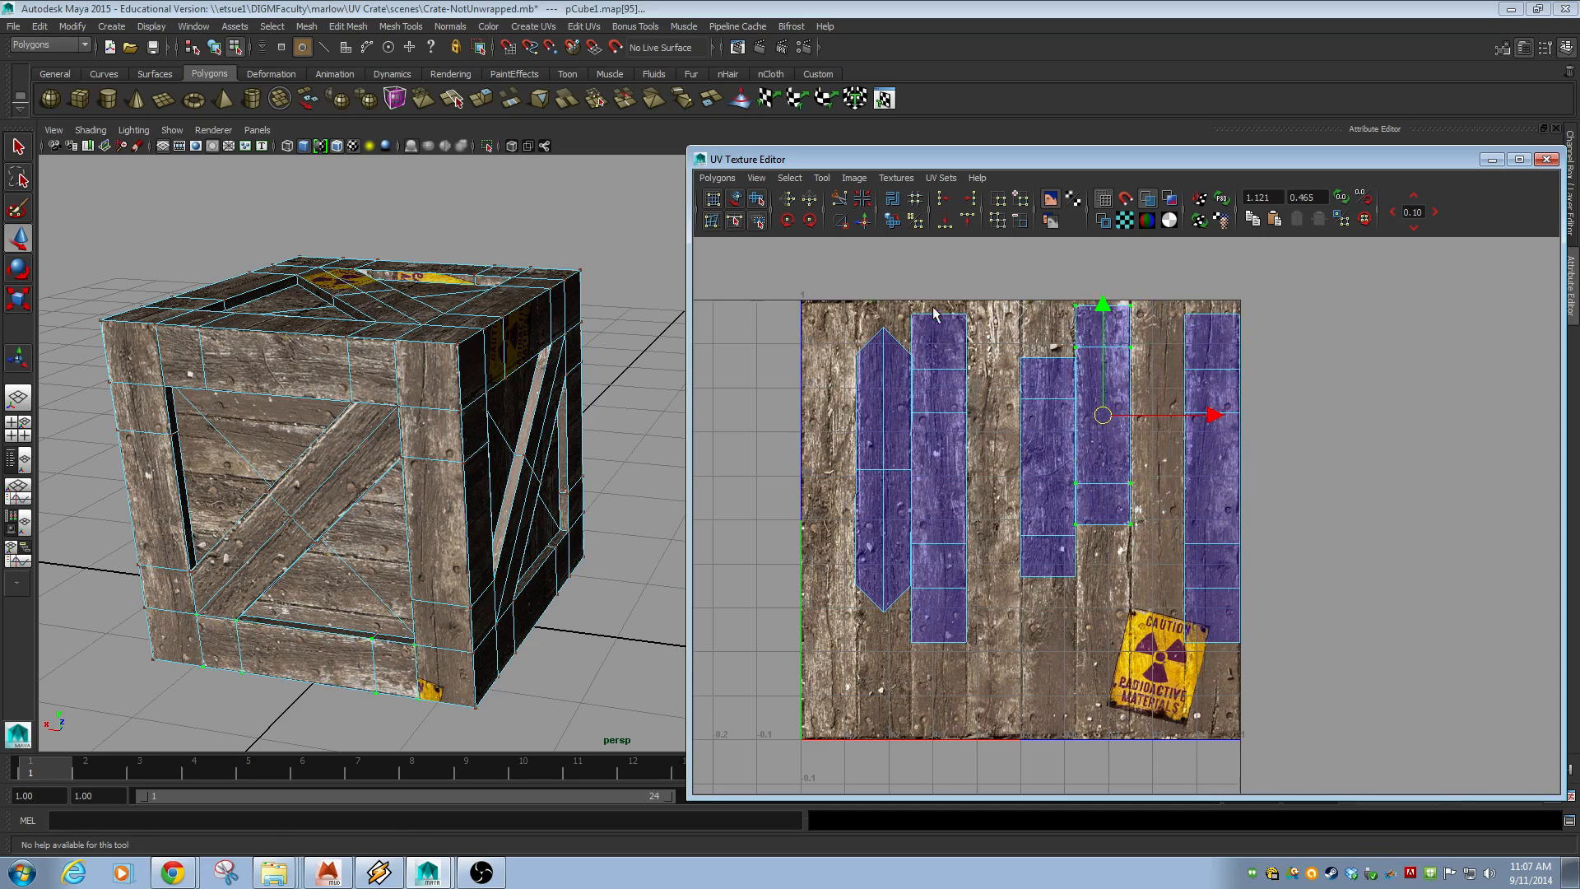
# - Select the whole left post shell and move it over the shorter board on the plank right of centre, extending toward the texture's bottom edge
pyautogui.moveTo(900, 301); pyautogui.dragTo(994, 337)
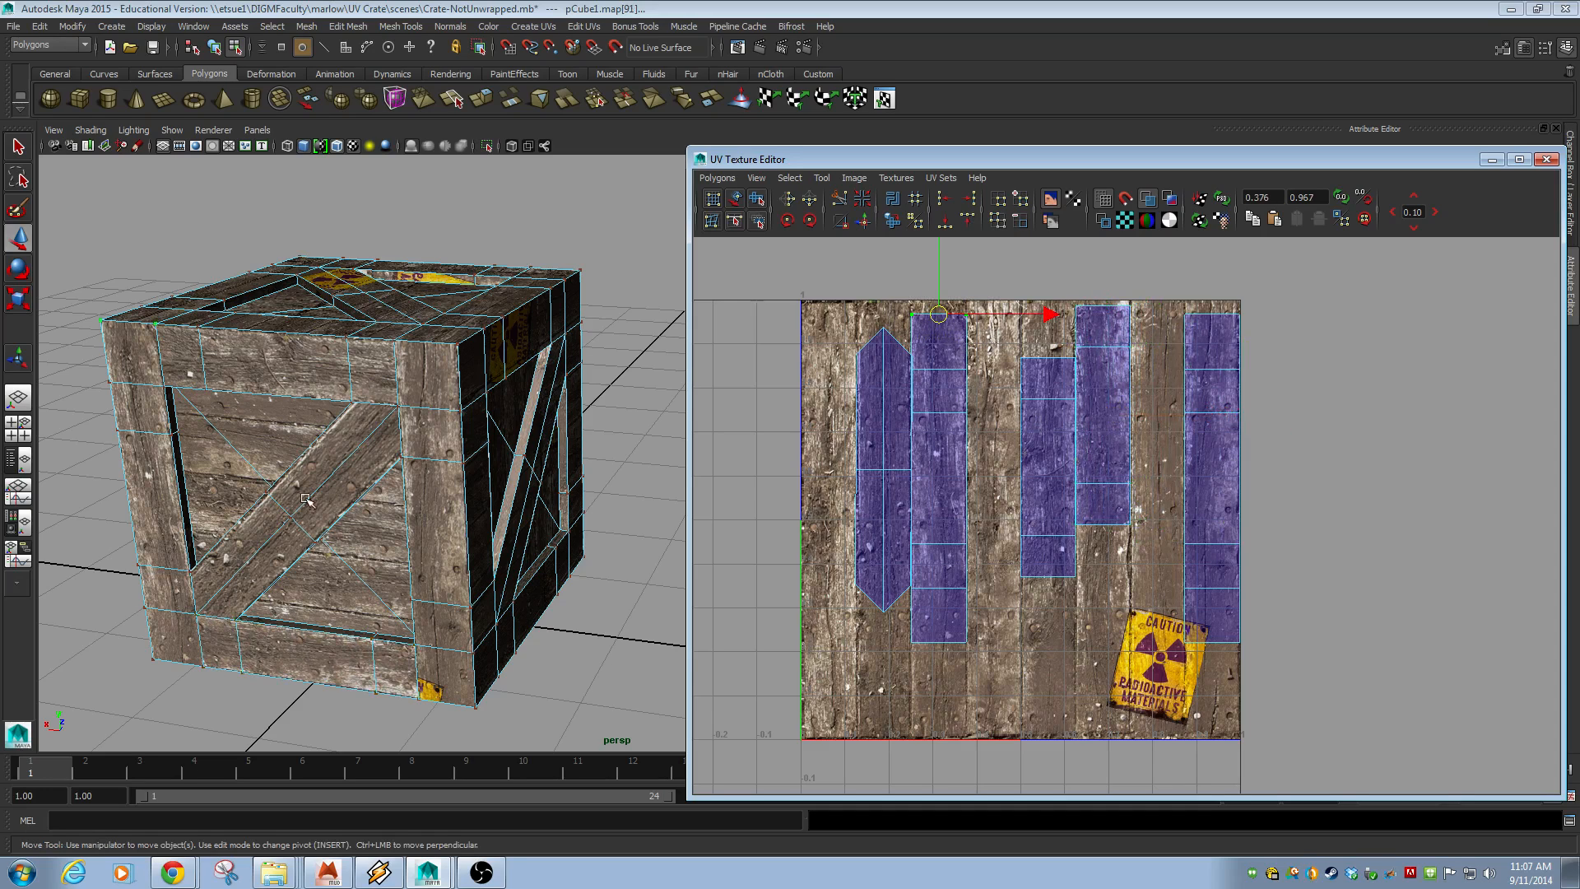
pyautogui.click(790, 178)
pyautogui.click(820, 227)
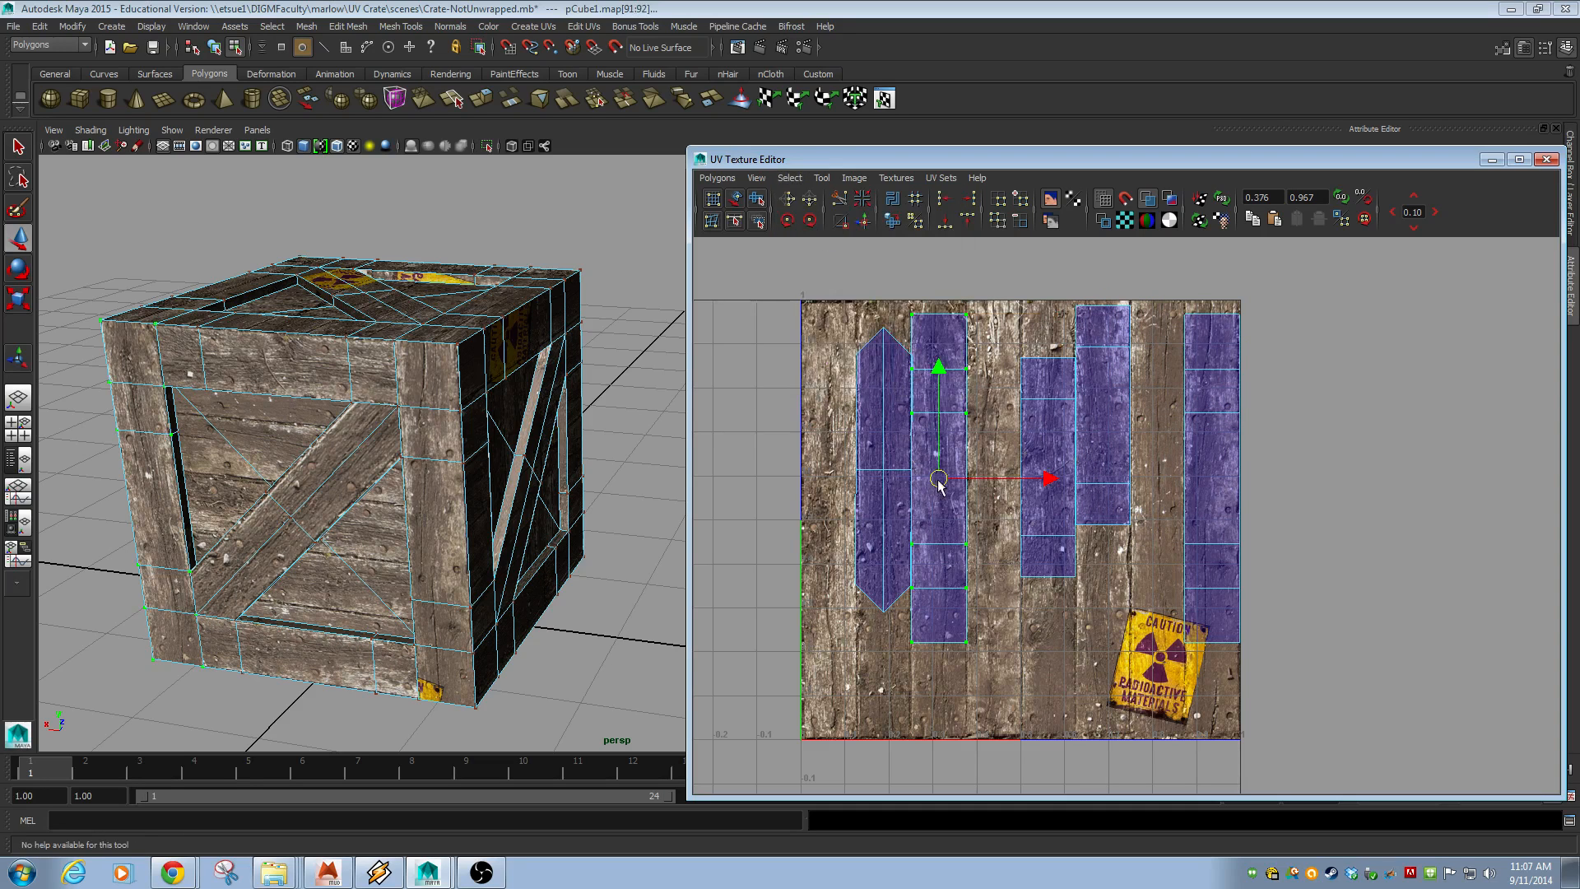
pyautogui.moveTo(940, 485); pyautogui.dragTo(1047, 566)
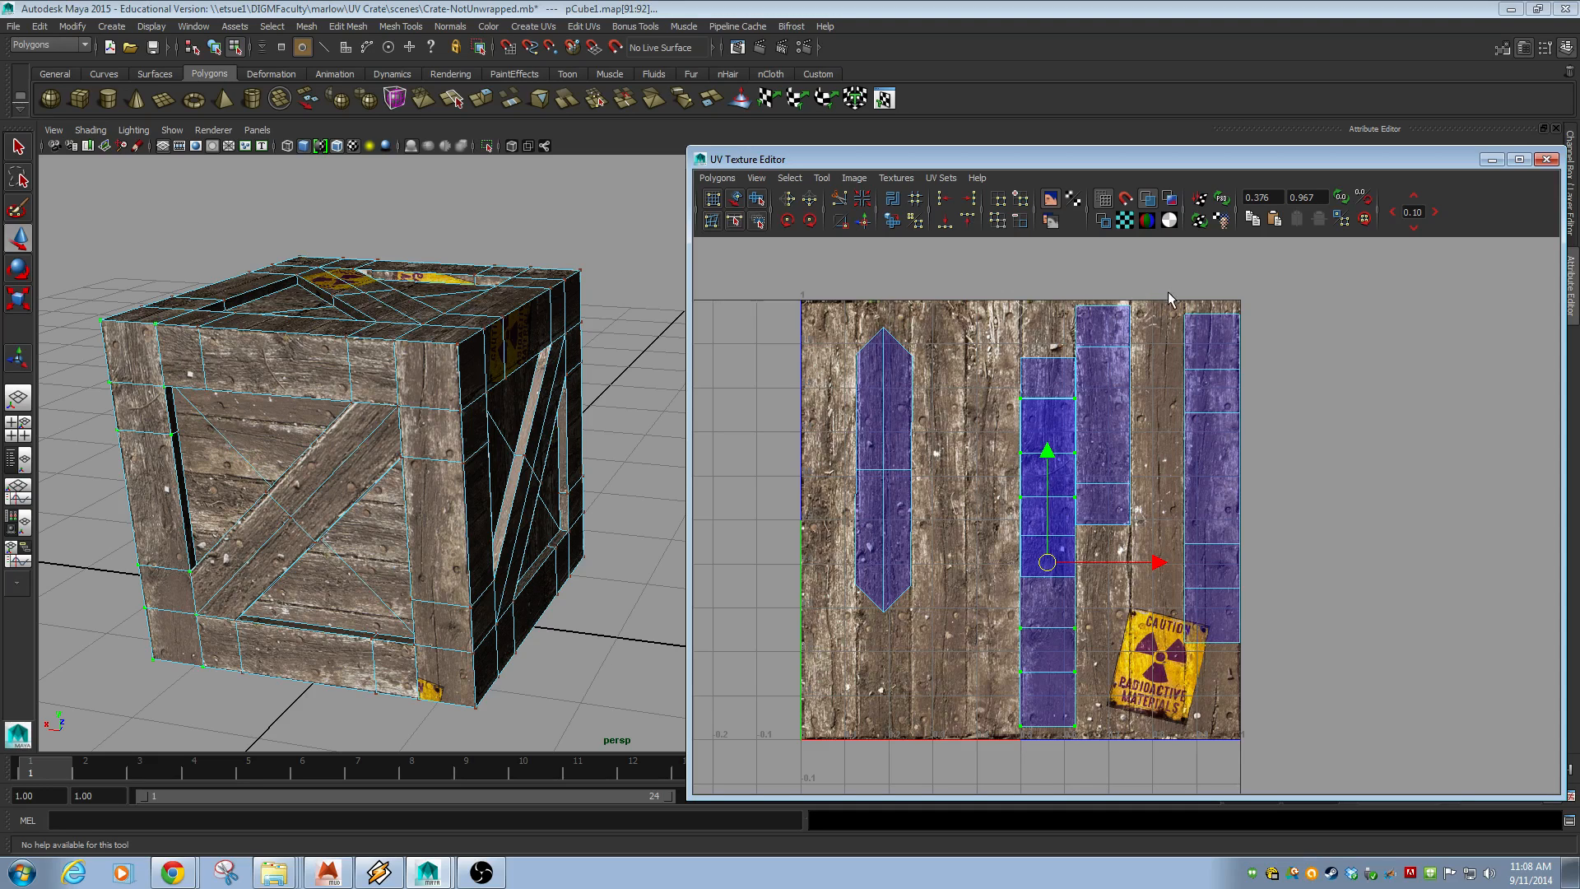
# - Move the right post shell onto the plank directly left of the overlapping boards, up against the texture's top edge, and deselect it
pyautogui.moveTo(1252, 584); pyautogui.dragTo(1253, 587)
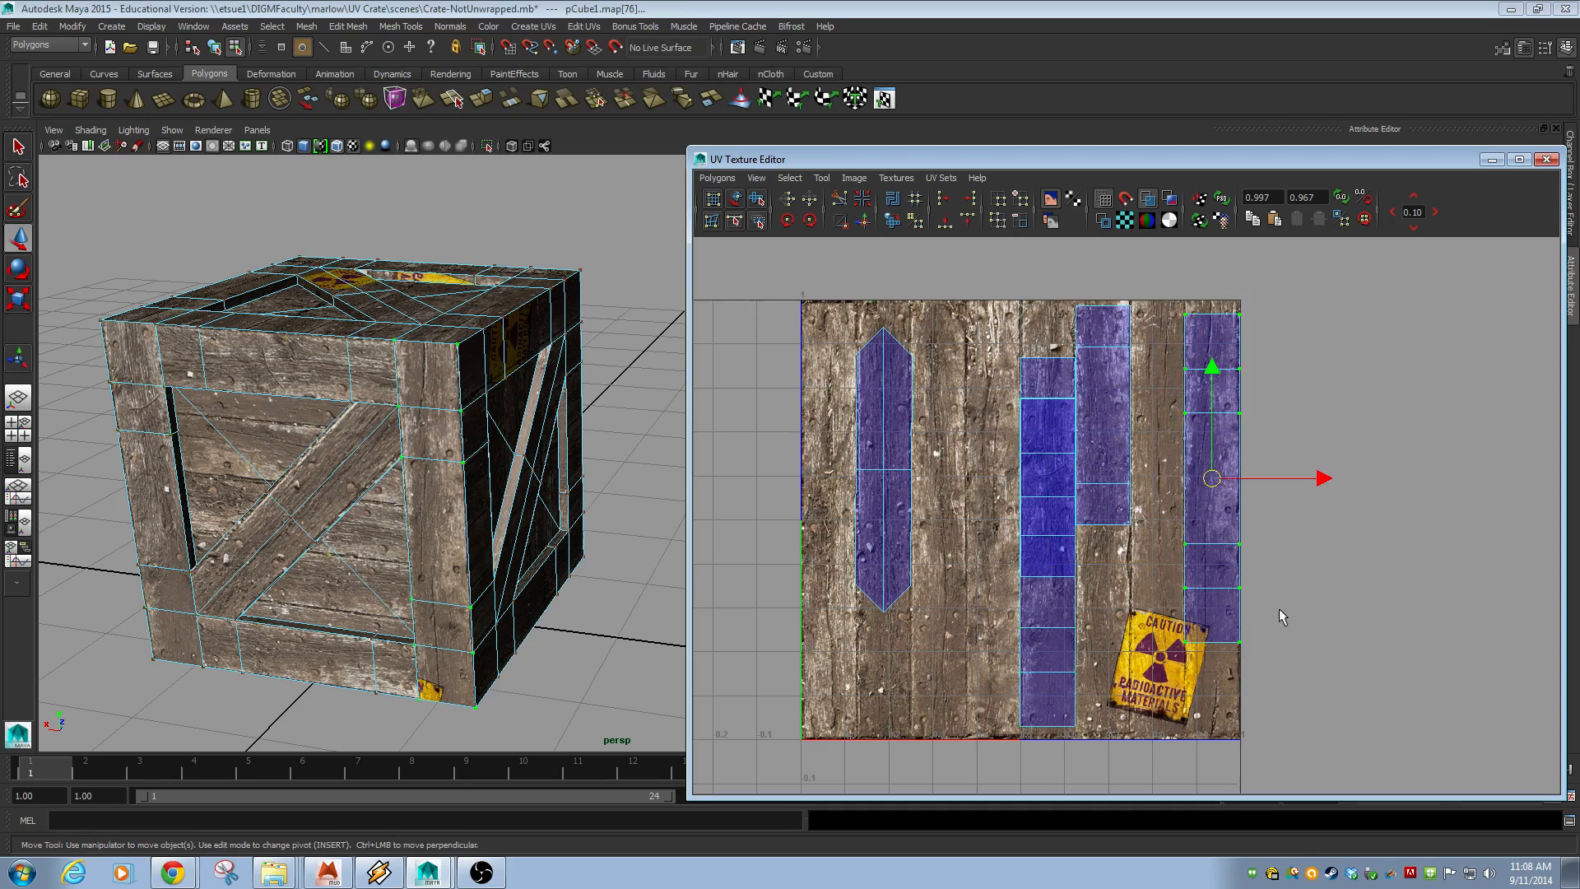
pyautogui.moveTo(1215, 482); pyautogui.dragTo(997, 472)
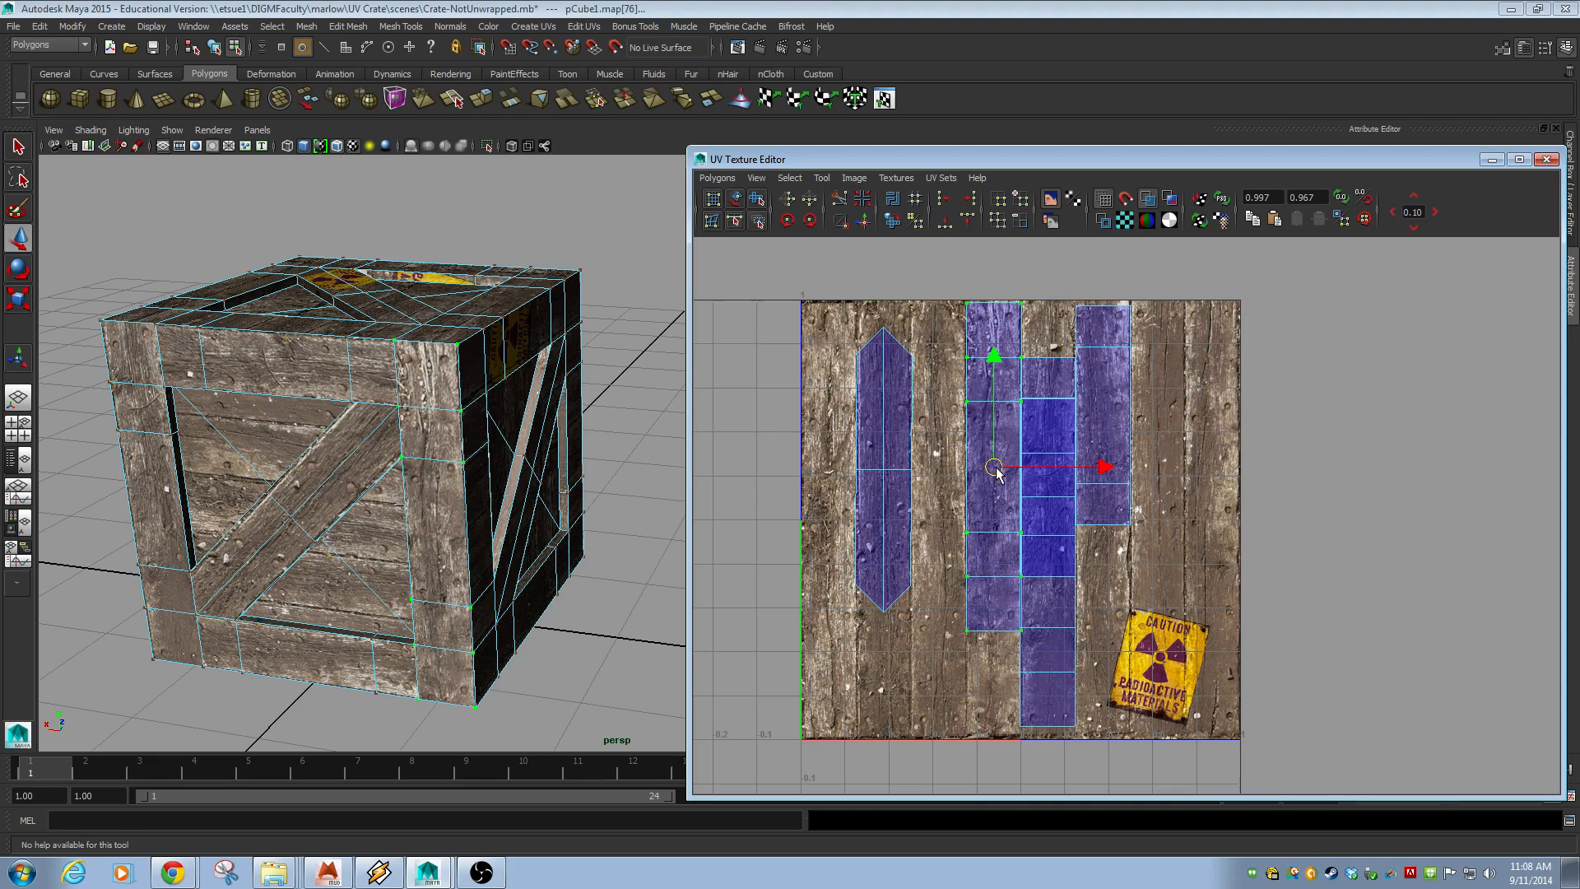
pyautogui.scroll(5, 996, 473)
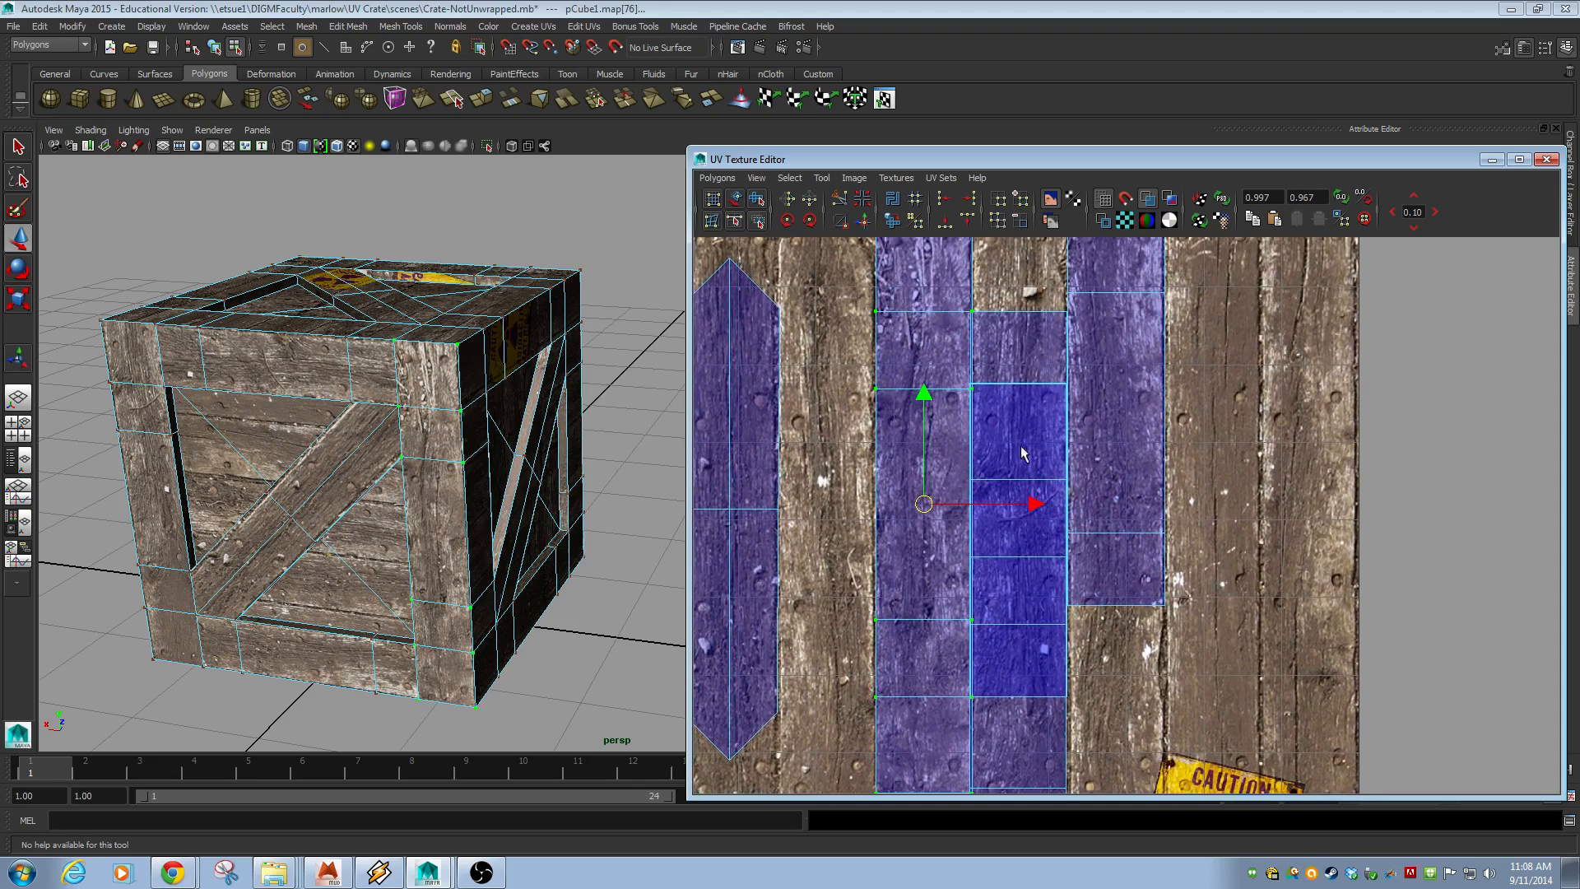
pyautogui.click(993, 394)
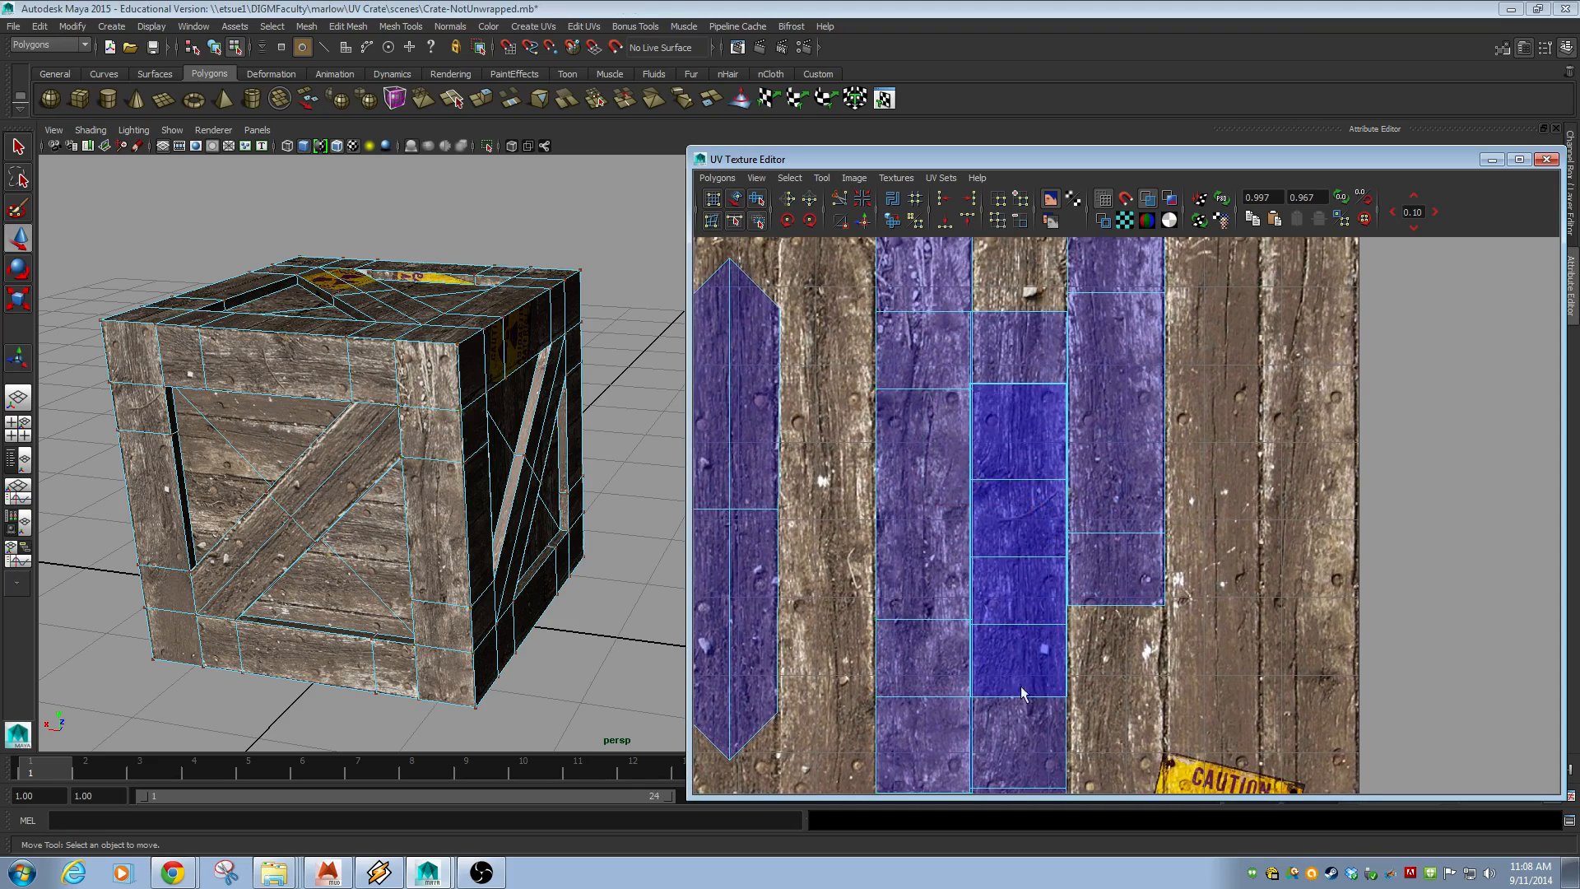
pyautogui.scroll(-4, 1022, 694)
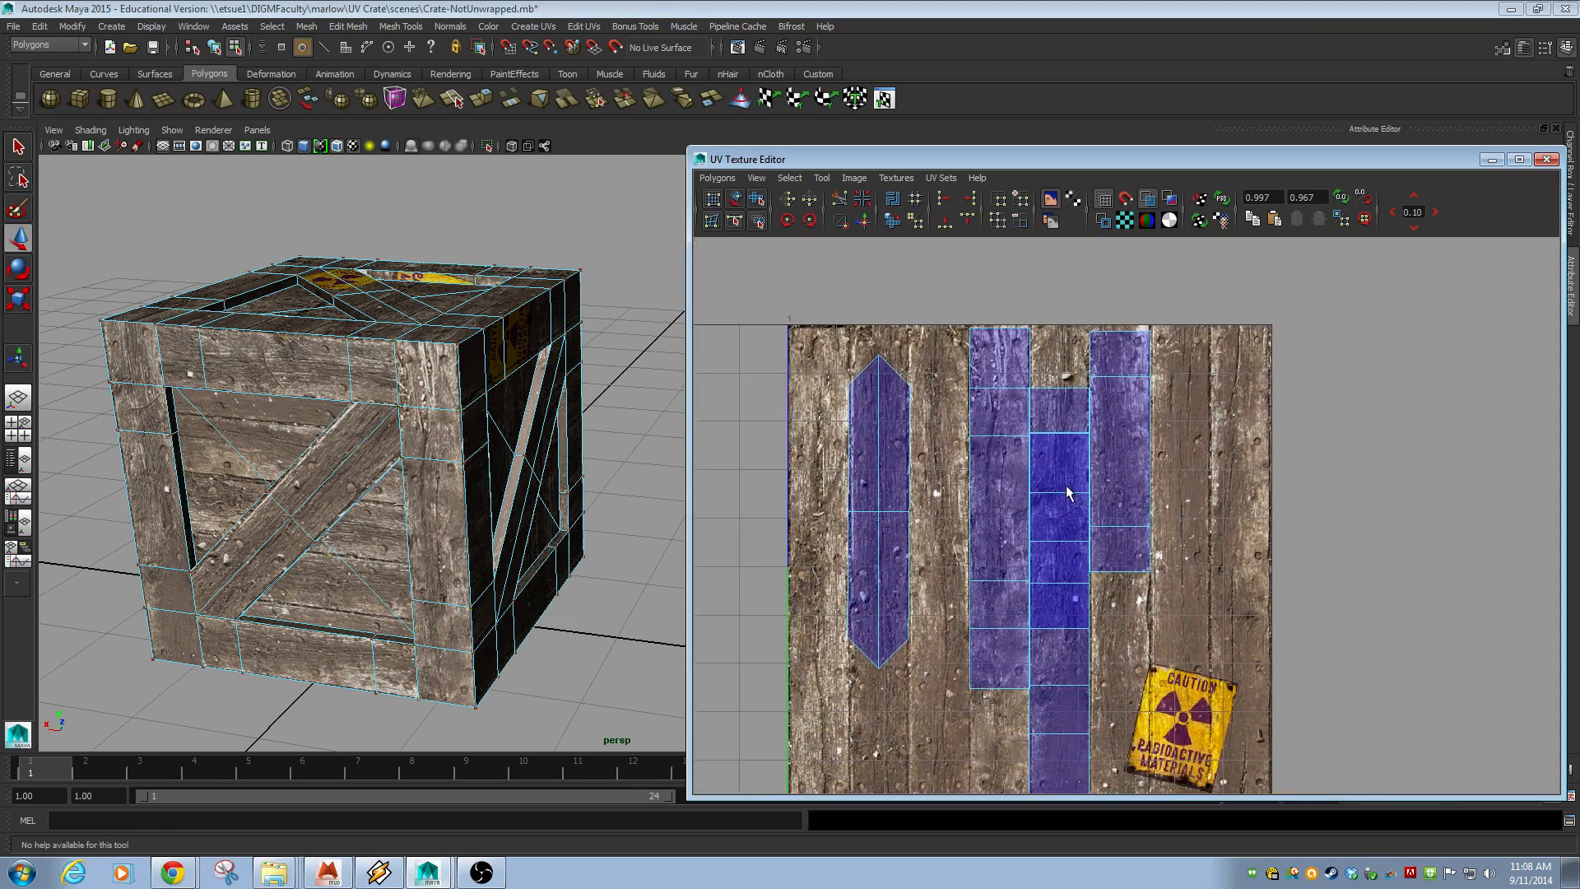
# - Select the diagonal brace shell and move it over the rightmost horizontal board's shell, within the same plank
pyautogui.moveTo(818, 349); pyautogui.dragTo(932, 686)
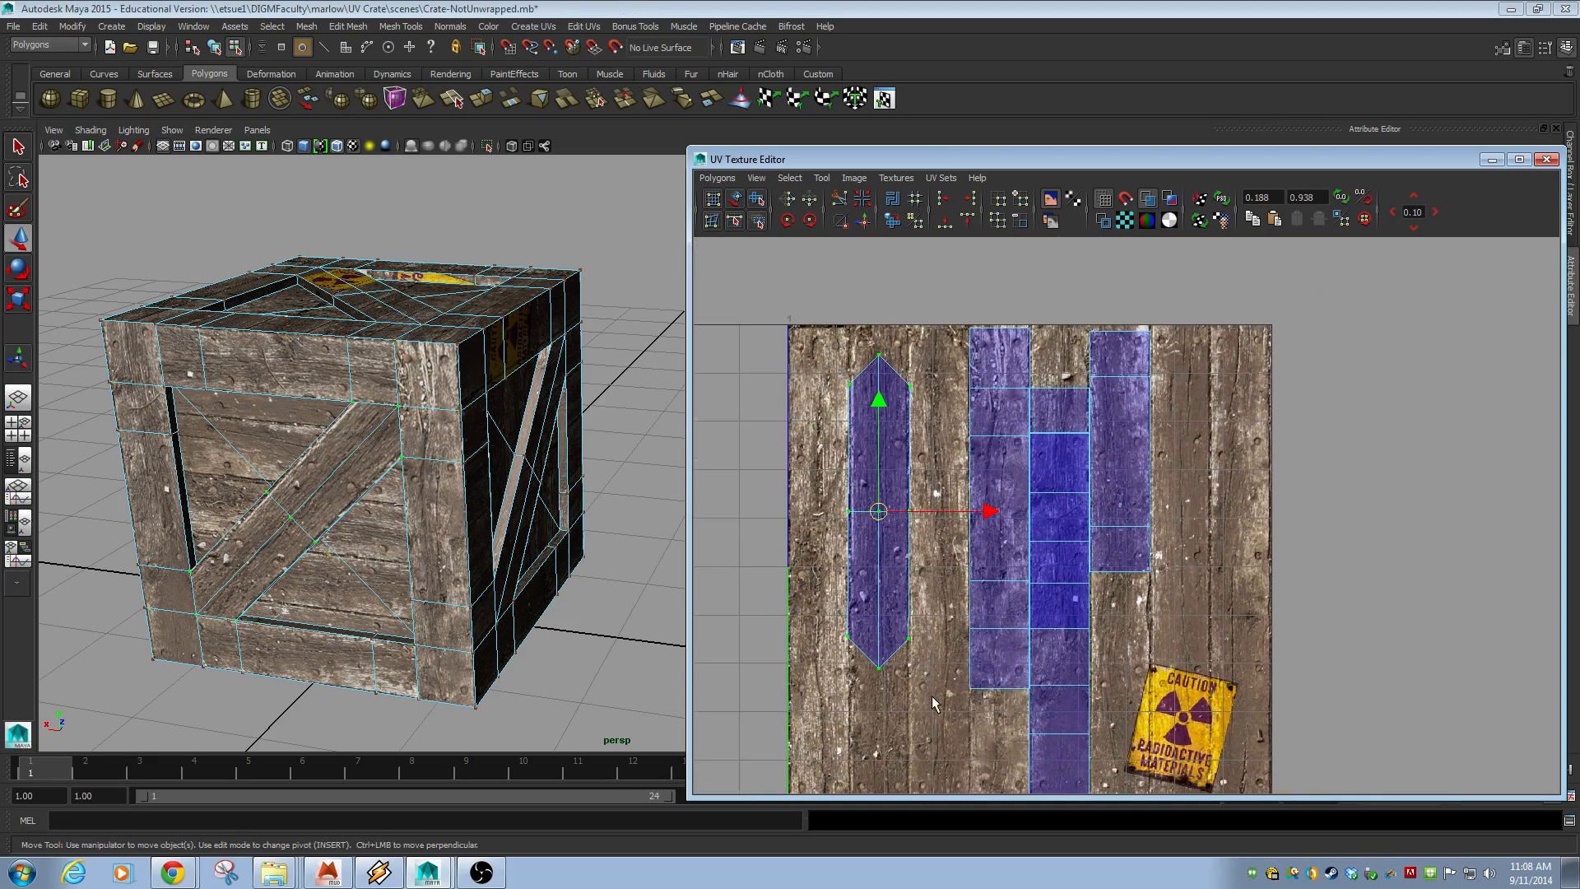
pyautogui.moveTo(880, 433); pyautogui.dragTo(909, 414)
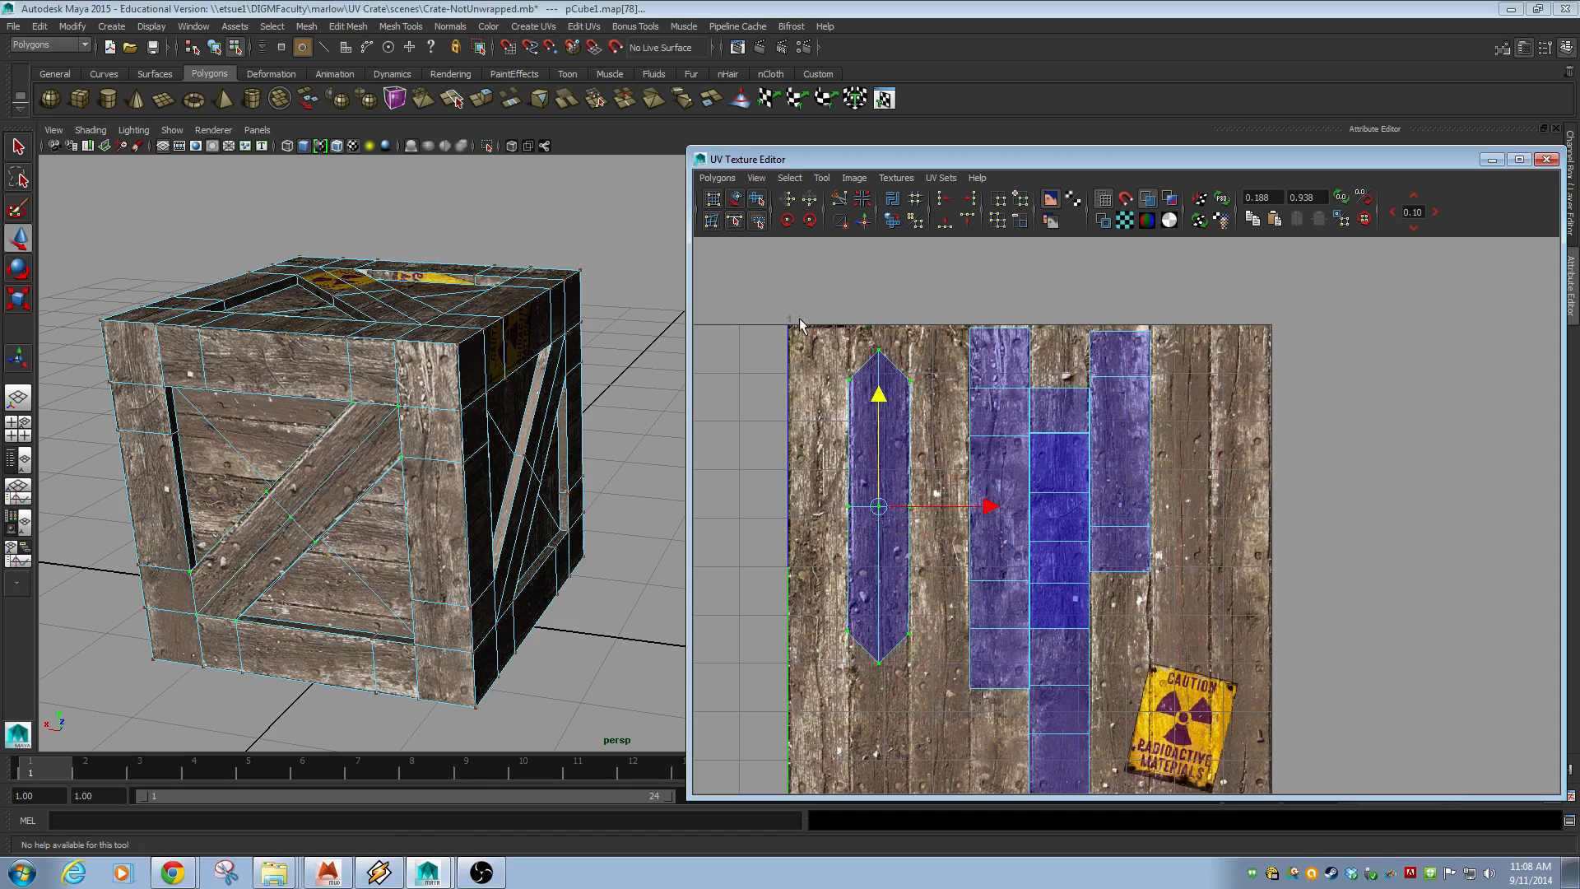
pyautogui.keyDown('alt'); pyautogui.moveTo(985, 679); pyautogui.dragTo(978, 571, button='middle'); pyautogui.keyUp('alt')
pyautogui.keyDown('alt'); pyautogui.moveTo(977, 570); pyautogui.dragTo(902, 527, button='right'); pyautogui.keyUp('alt')
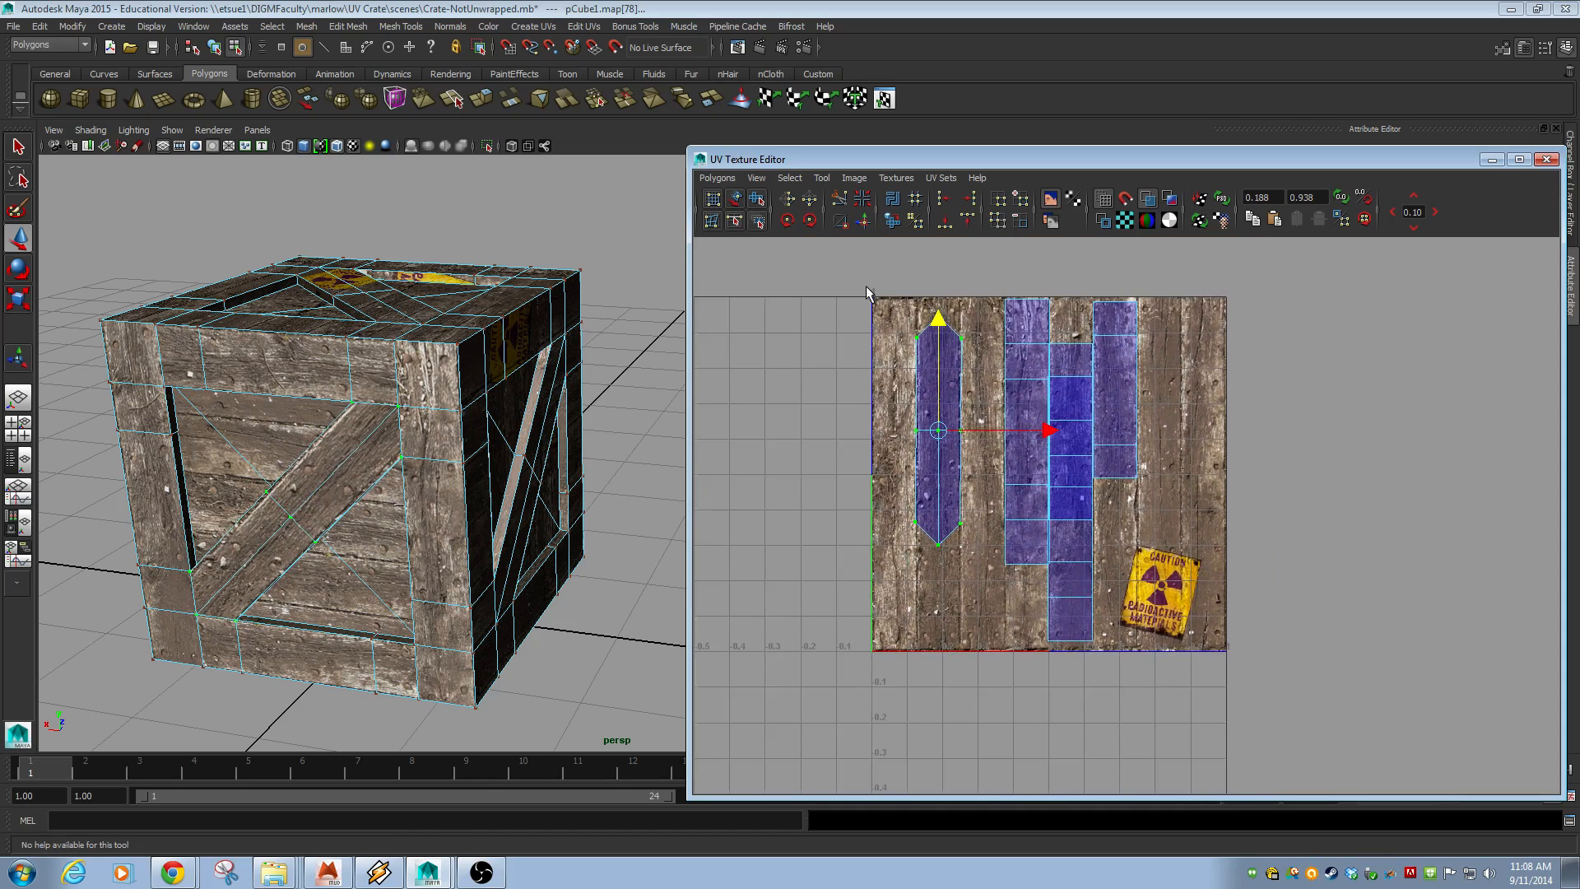
pyautogui.moveTo(938, 434); pyautogui.dragTo(934, 323)
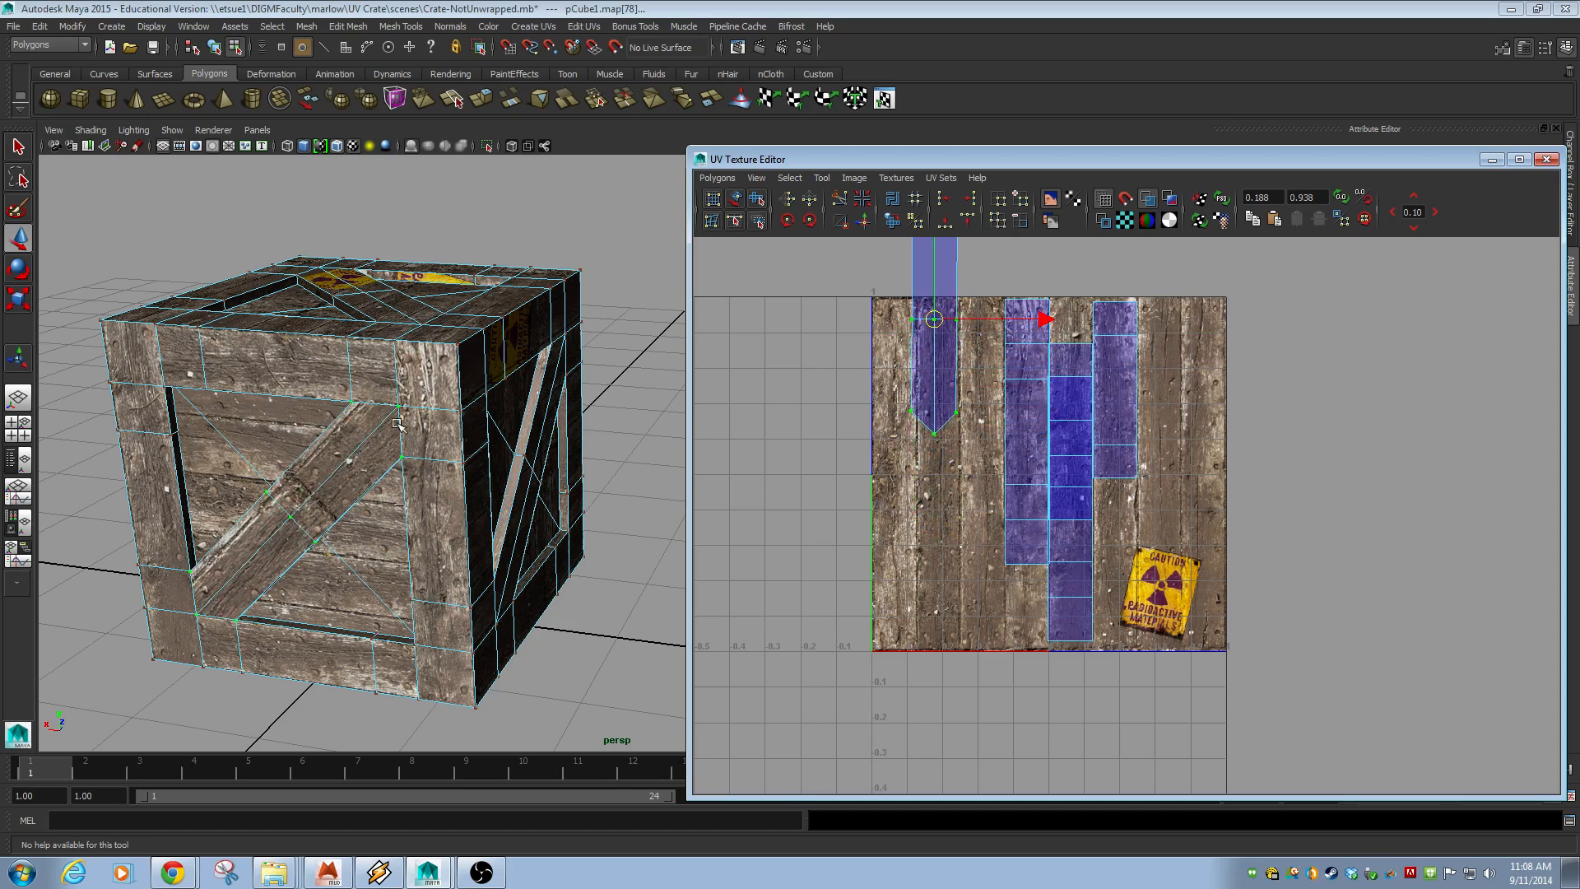
pyautogui.hotkey('ctrl', 'z')
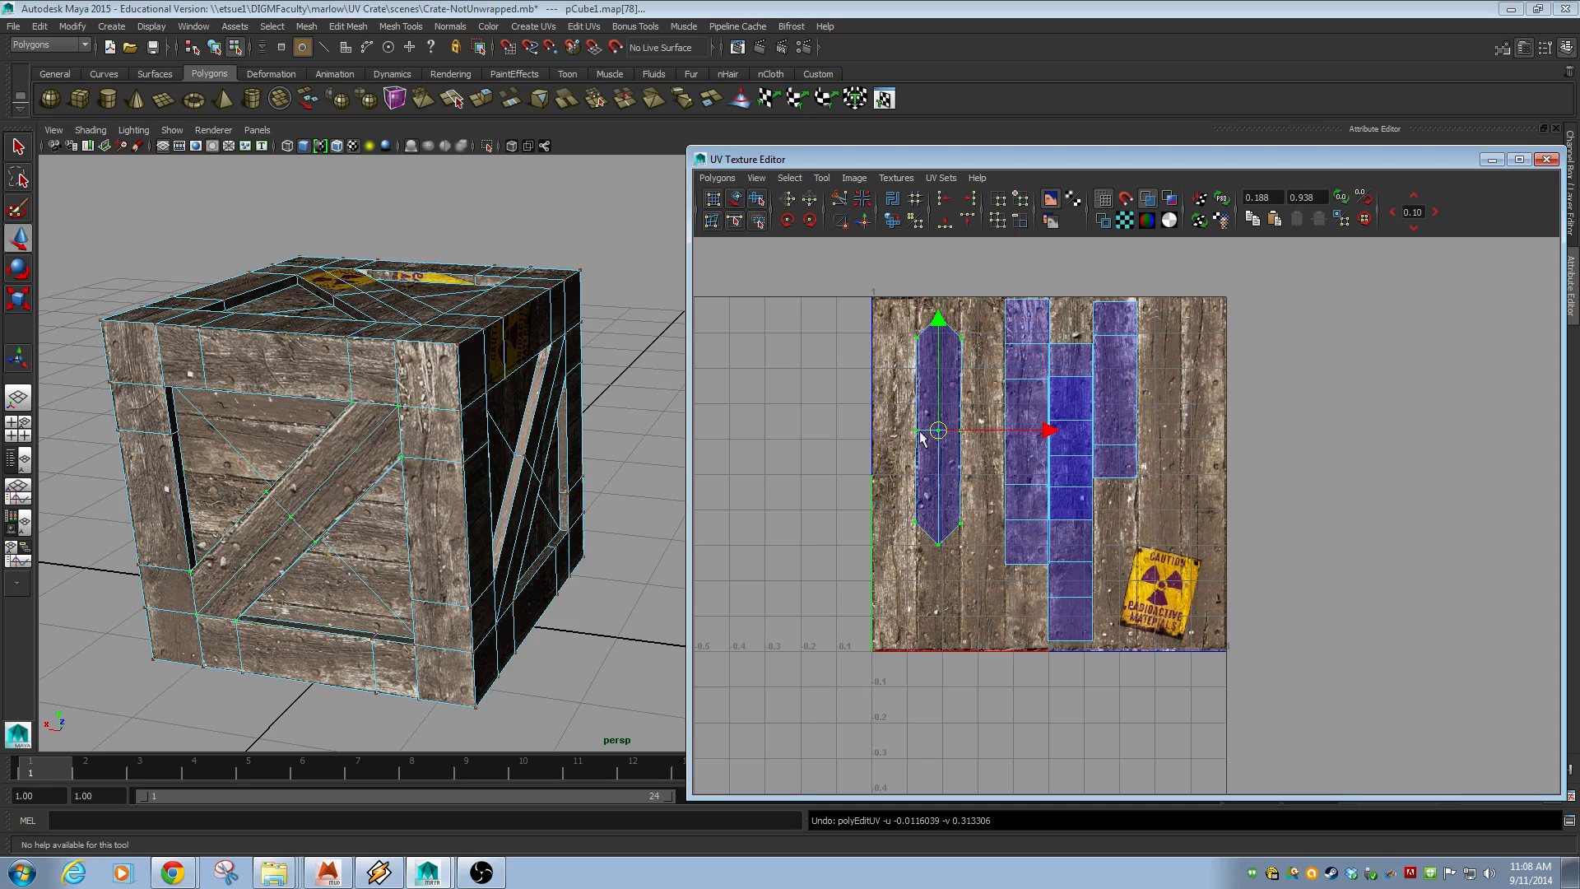
pyautogui.keyDown('alt'); pyautogui.moveTo(942, 457); pyautogui.dragTo(1177, 494, button='right'); pyautogui.keyUp('alt')
pyautogui.keyDown('alt'); pyautogui.moveTo(1009, 511); pyautogui.dragTo(1013, 641, button='middle'); pyautogui.keyUp('alt')
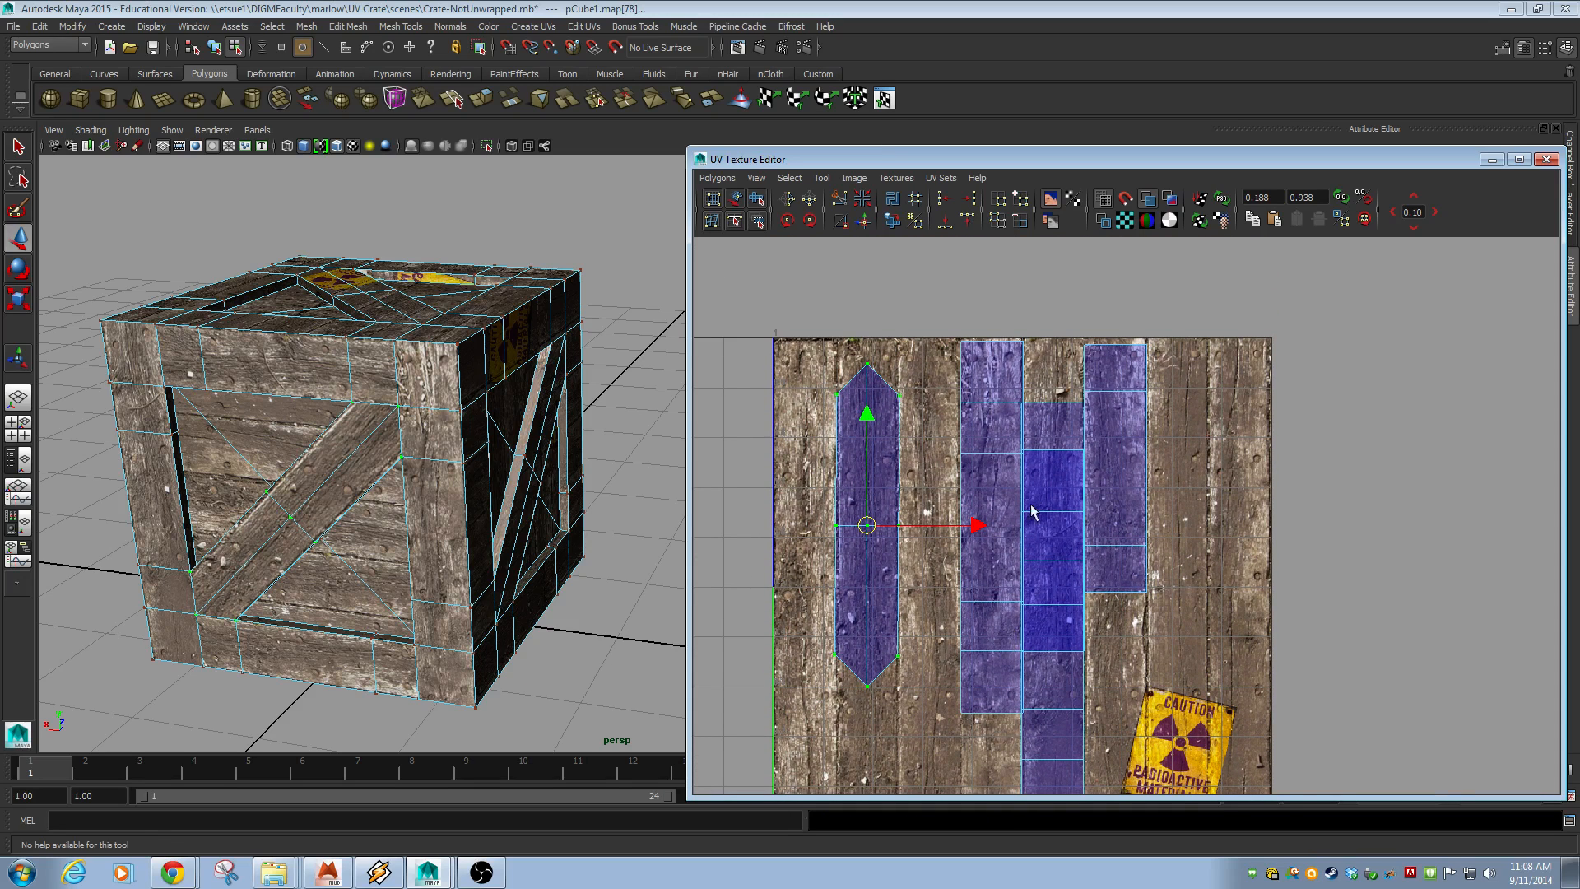
pyautogui.moveTo(881, 527); pyautogui.dragTo(1117, 537)
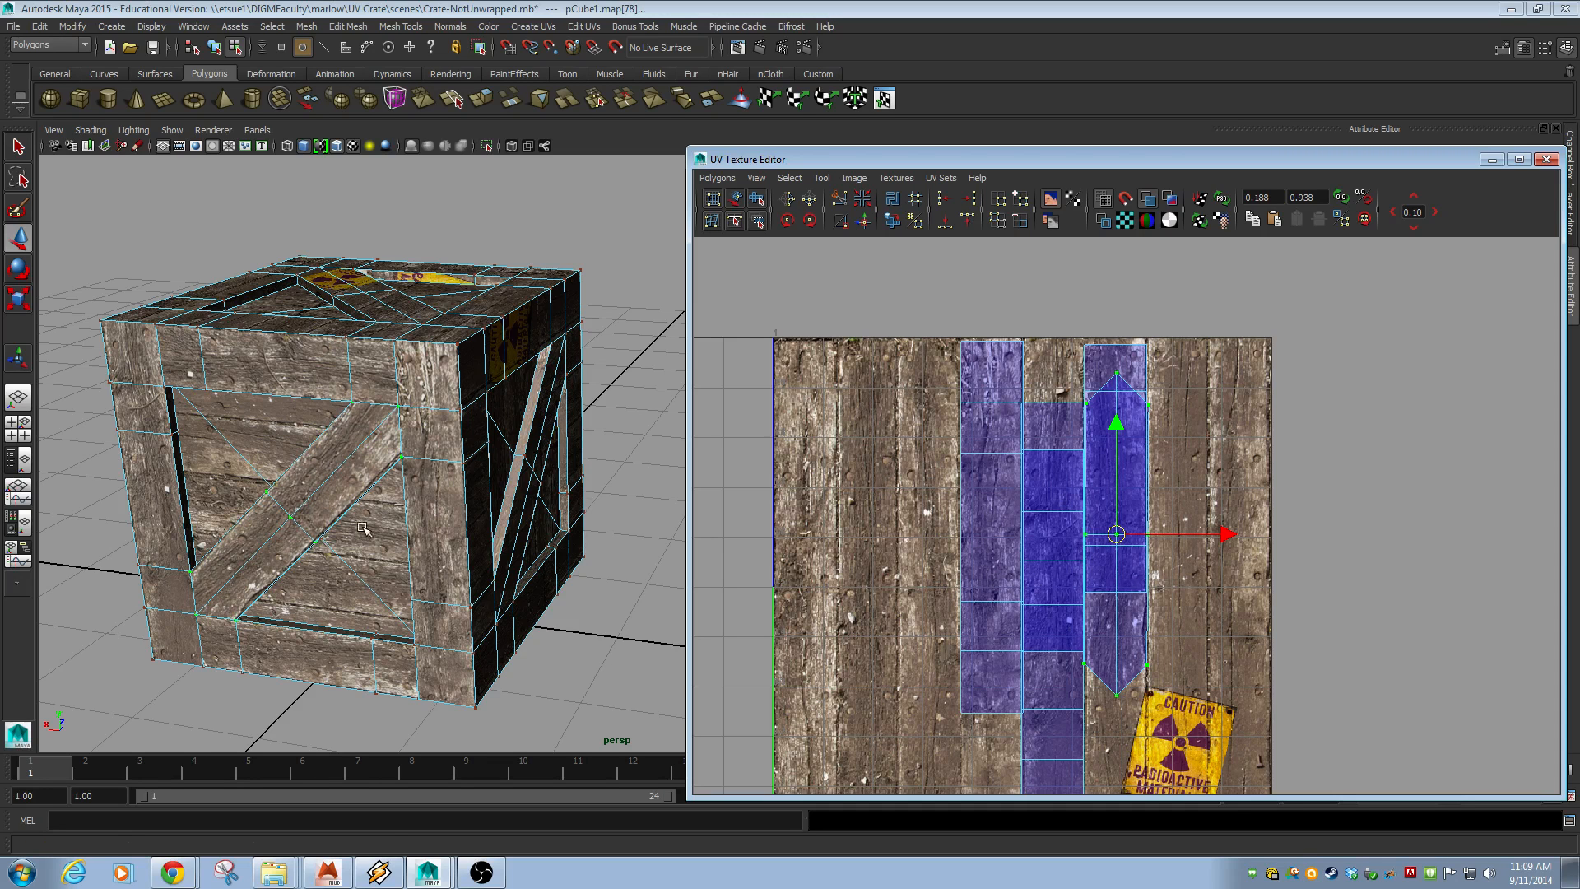
# - Check the brace's grain on the crate's front face and nudge its shell slightly to line up with the plank edges
pyautogui.keyDown('alt'); pyautogui.moveTo(363, 528); pyautogui.dragTo(461, 535); pyautogui.keyUp('alt')
pyautogui.keyDown('alt'); pyautogui.moveTo(460, 535); pyautogui.dragTo(576, 535, button='right'); pyautogui.keyUp('alt')
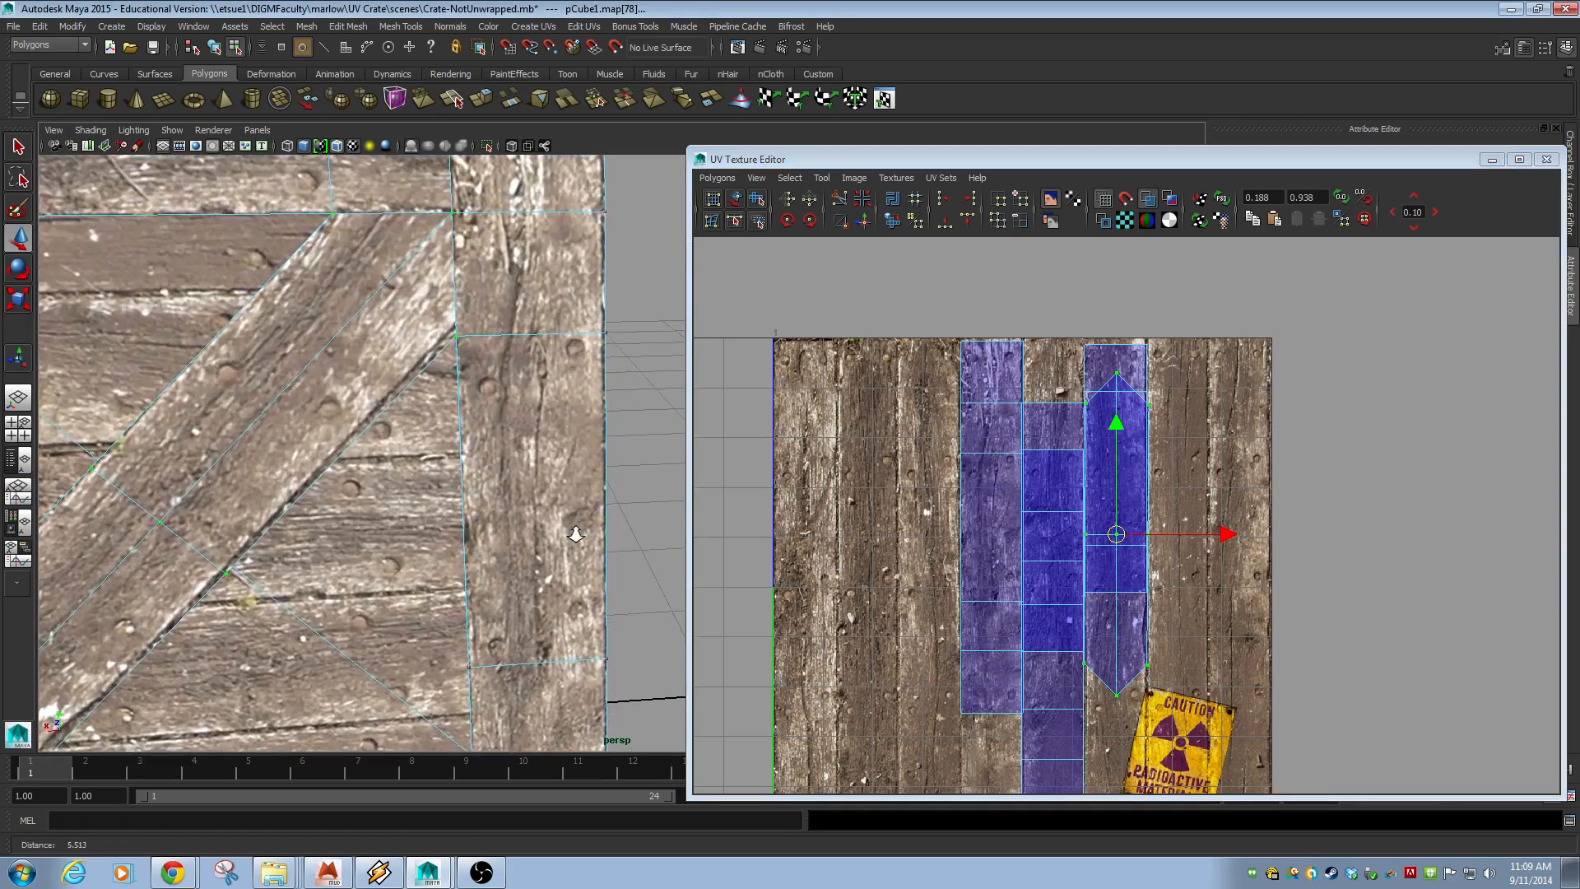
pyautogui.press('f')
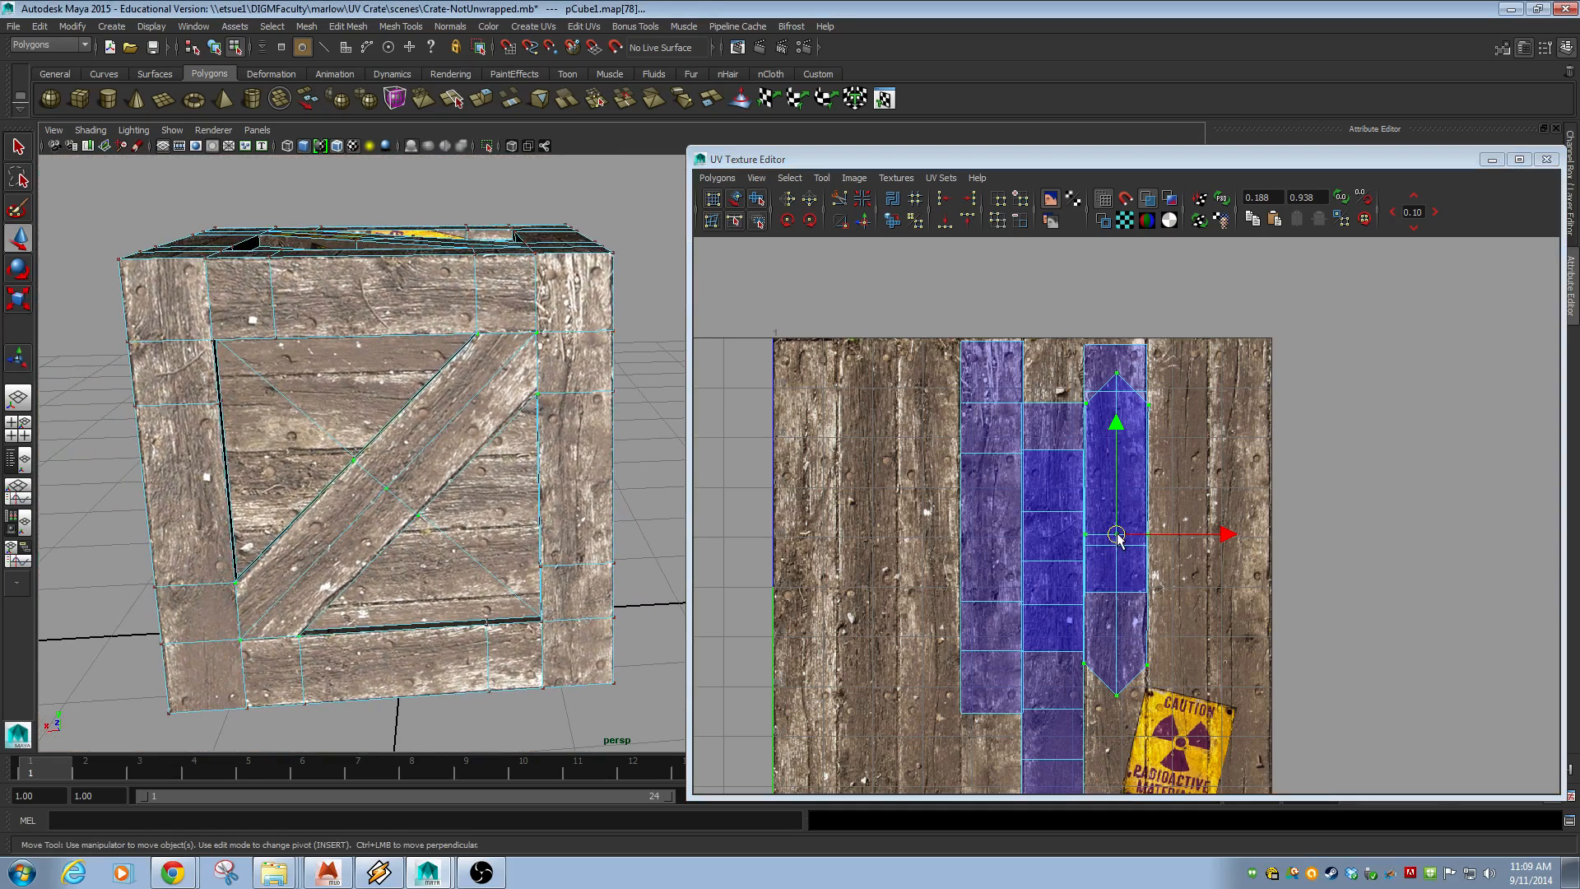
pyautogui.moveTo(1117, 534); pyautogui.dragTo(1116, 533)
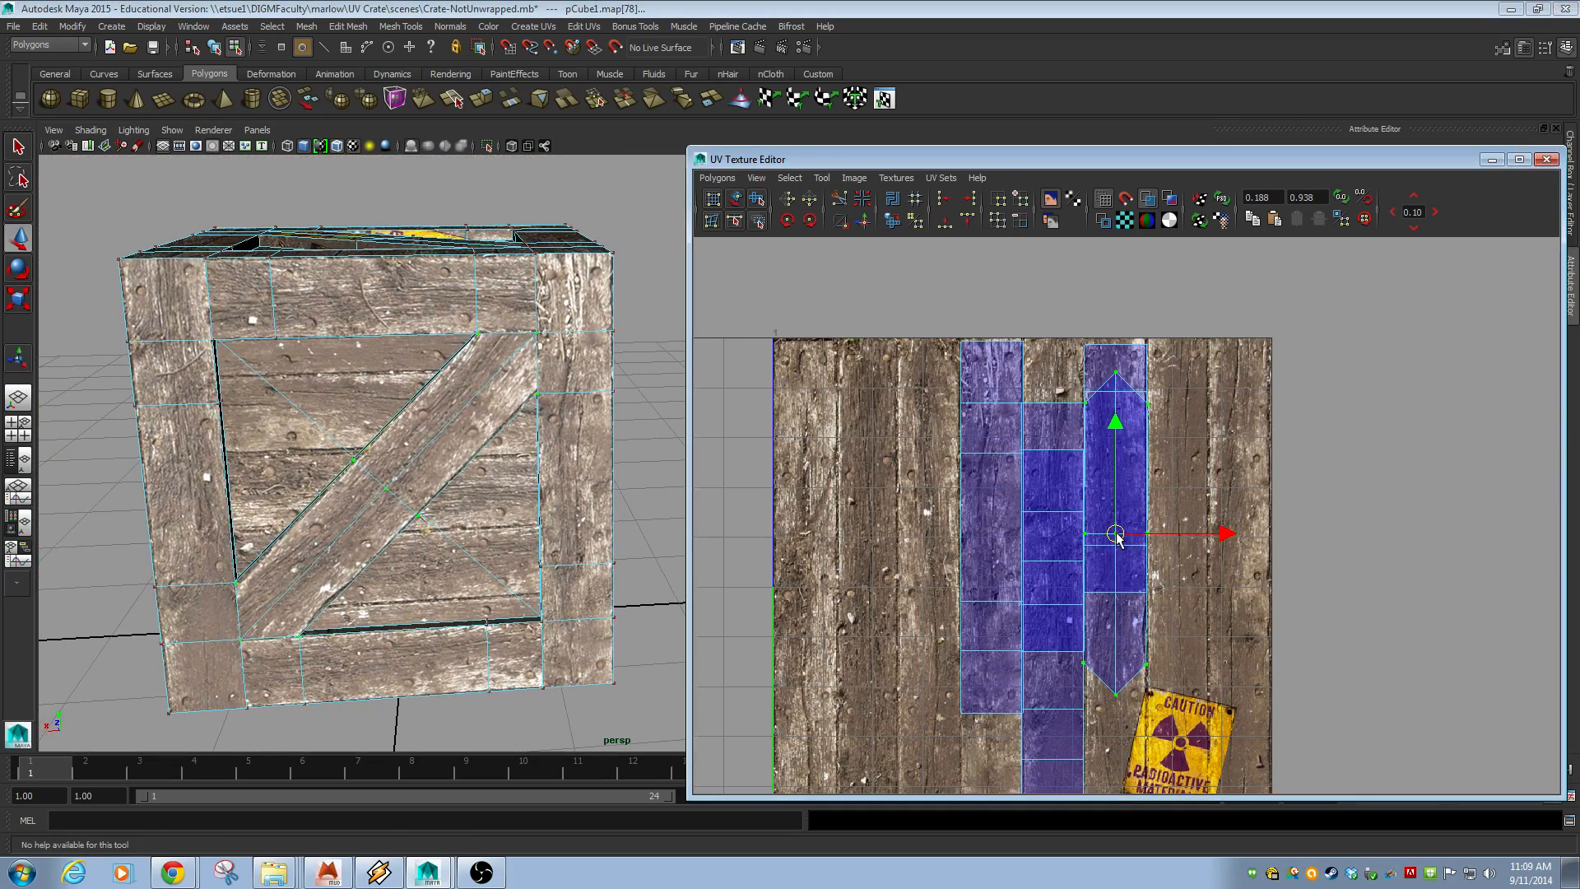
# - Examine the crate's other sides and the remaining frame shells that still lie outside the texture square
pyautogui.keyDown('alt'); pyautogui.moveTo(577, 517); pyautogui.dragTo(440, 488); pyautogui.keyUp('alt')
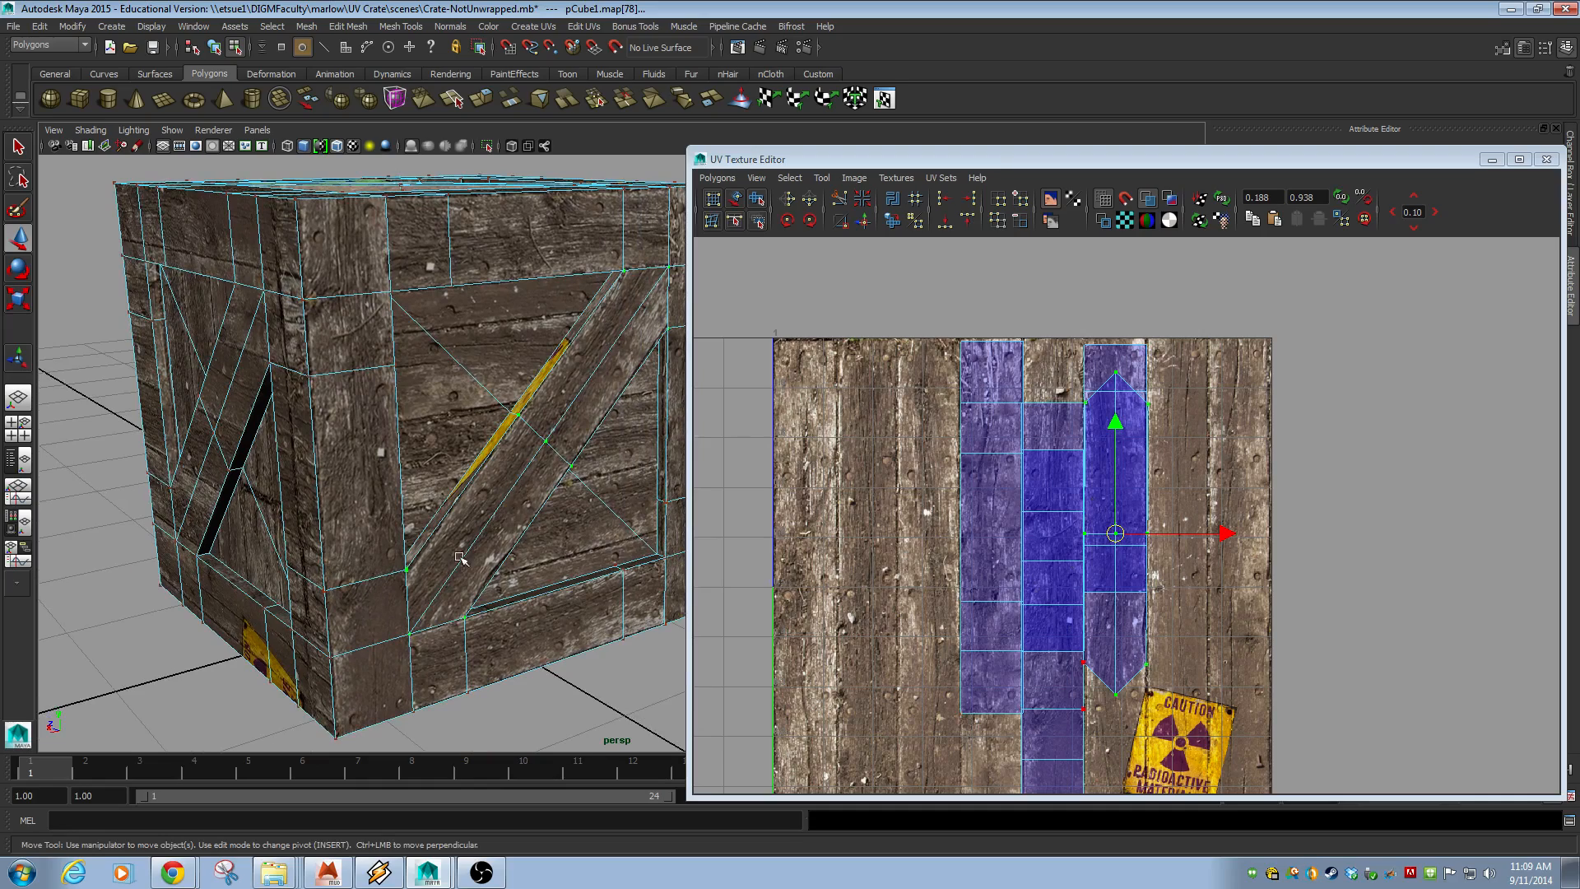
pyautogui.scroll(-4, 1018, 700)
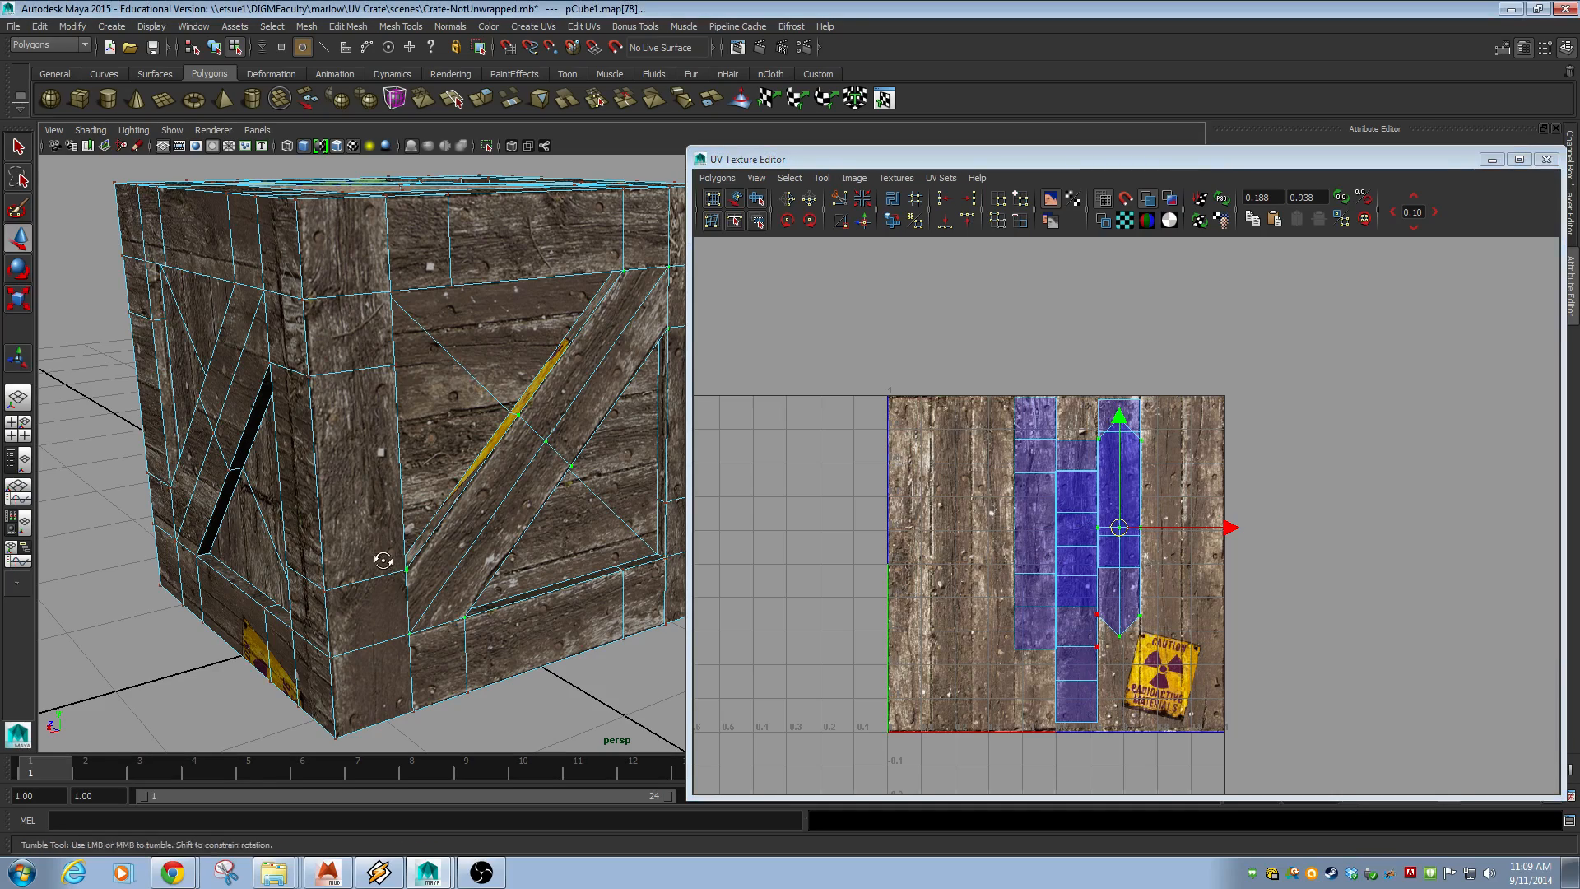
pyautogui.keyDown('alt'); pyautogui.moveTo(378, 558); pyautogui.dragTo(605, 578); pyautogui.keyUp('alt')
pyautogui.keyDown('alt'); pyautogui.moveTo(605, 577); pyautogui.dragTo(275, 529, button='middle'); pyautogui.keyUp('alt')
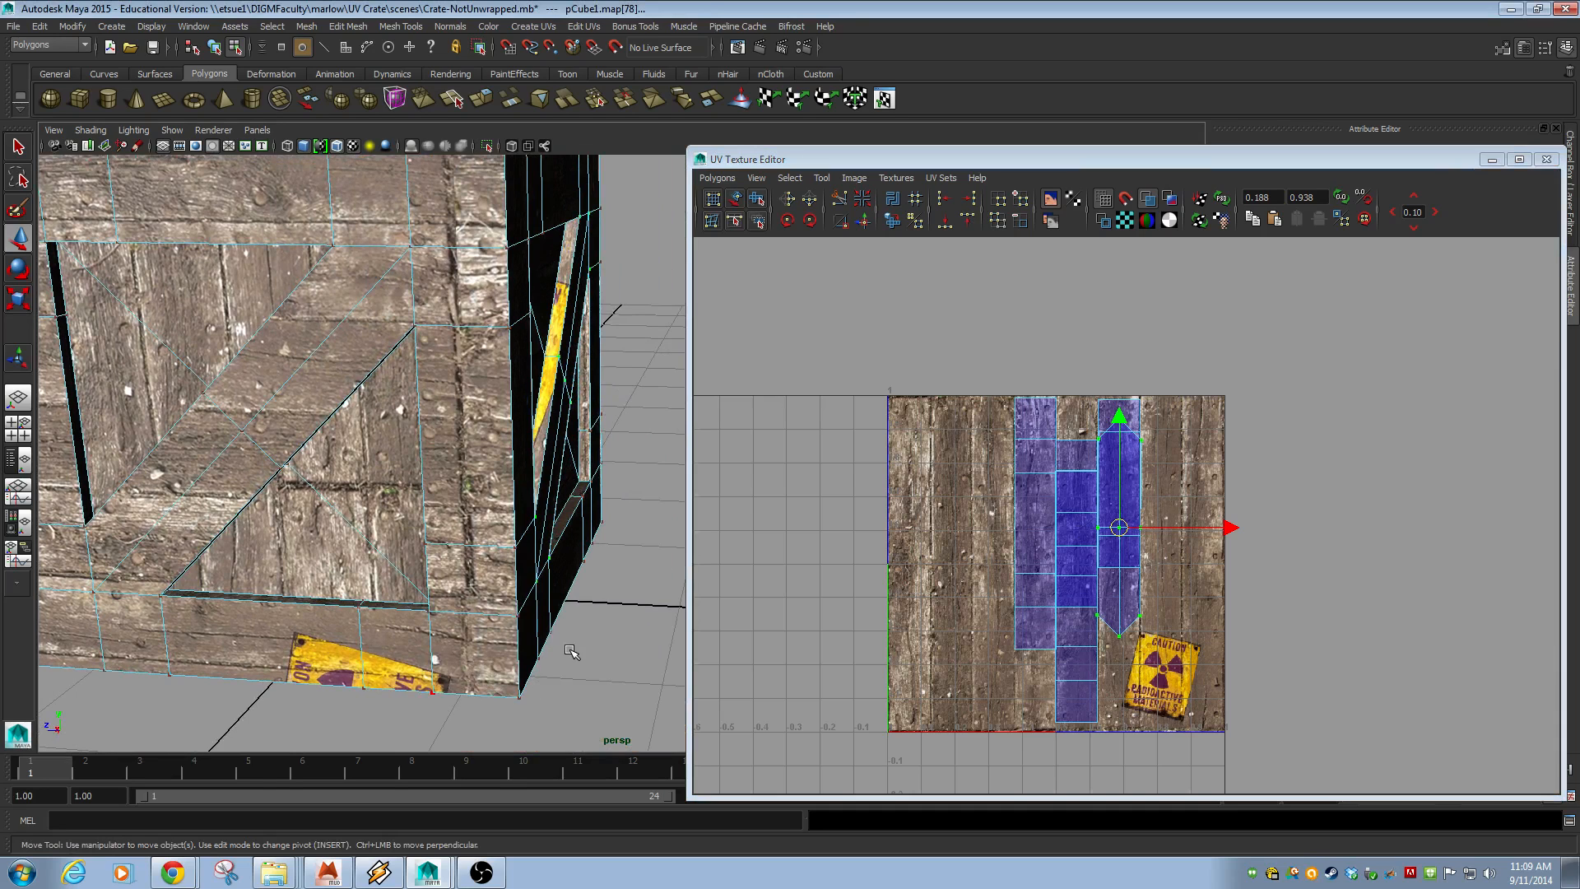
pyautogui.keyDown('alt'); pyautogui.moveTo(710, 653); pyautogui.dragTo(317, 615, button='right'); pyautogui.keyUp('alt')
pyautogui.keyDown('alt'); pyautogui.moveTo(864, 656); pyautogui.dragTo(1118, 596, button='middle'); pyautogui.keyUp('alt')
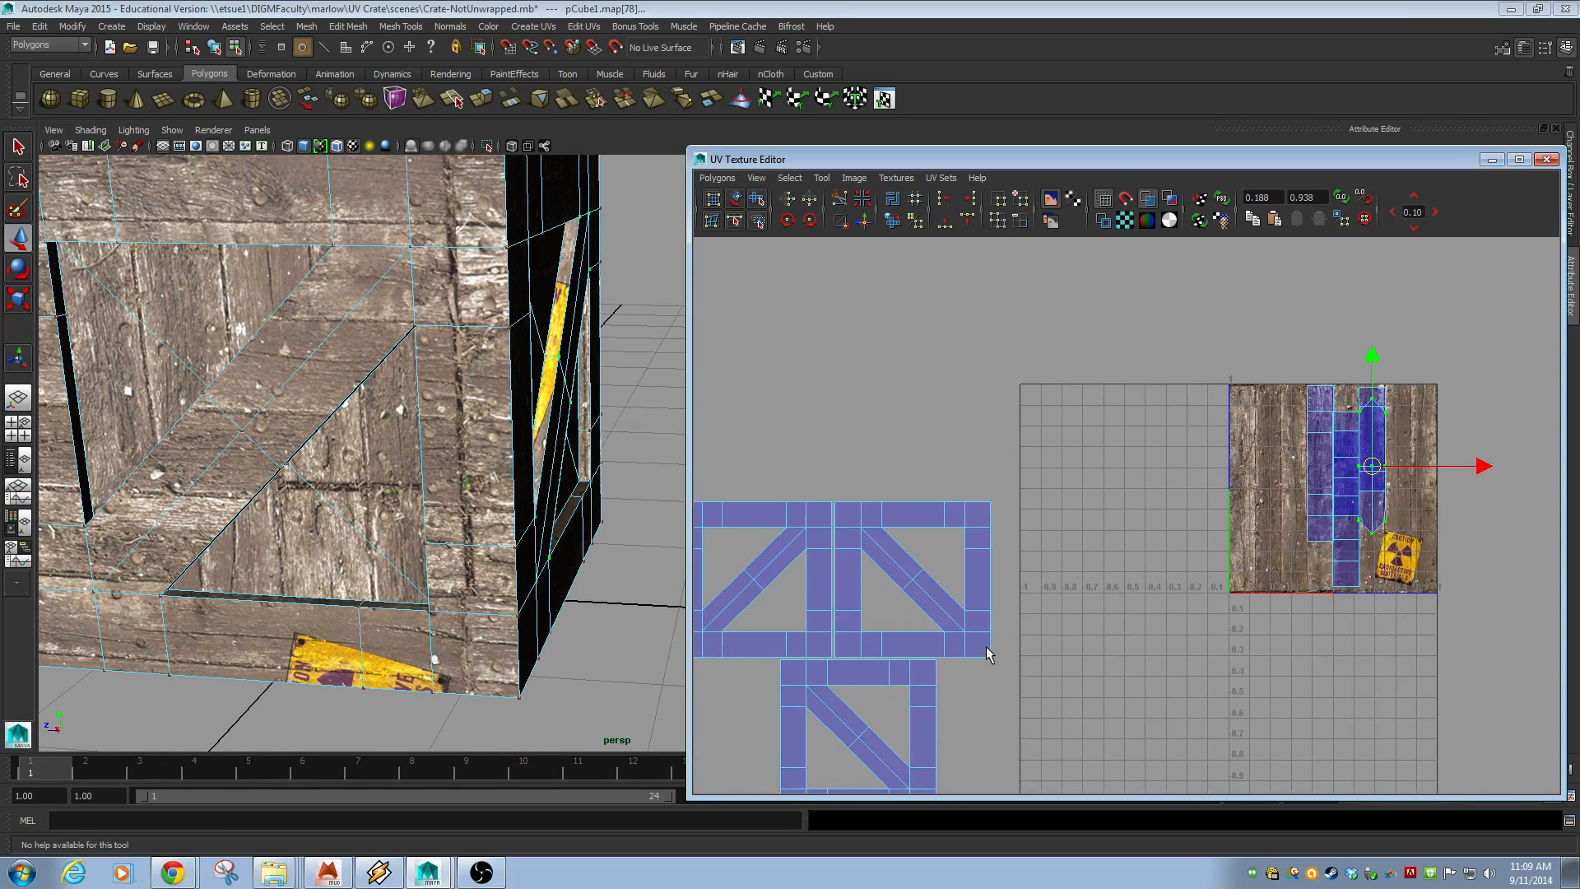
# - Select the lower-right corner face of the frame shell nearest the texture square and examine which crate side it belongs to
pyautogui.click(988, 654)
pyautogui.moveTo(984, 647); pyautogui.dragTo(989, 673, button='right')
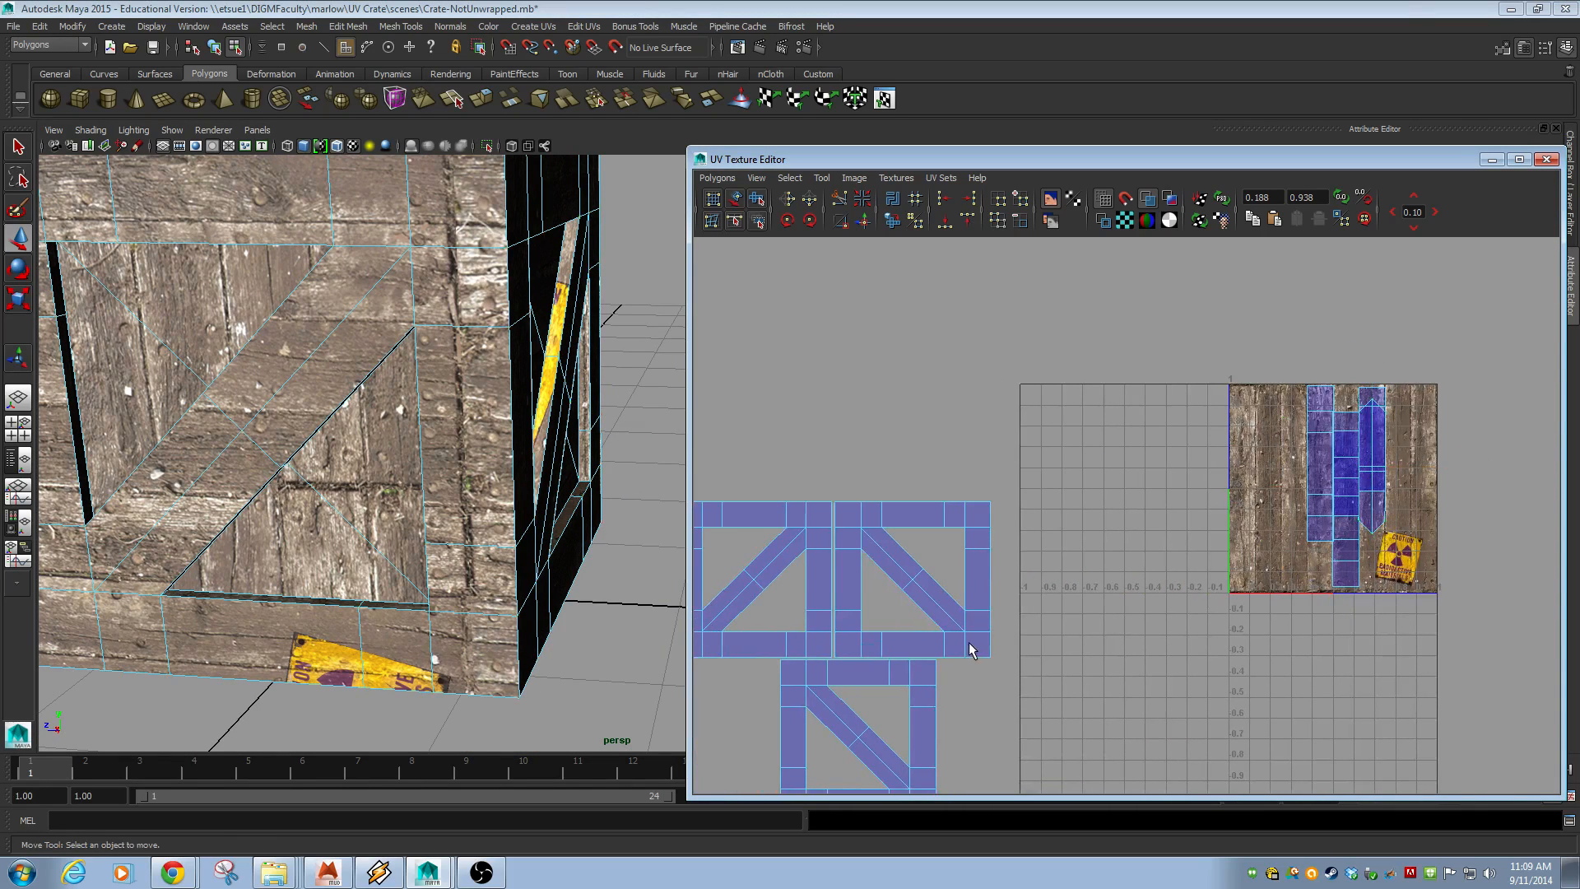
pyautogui.click(974, 646)
pyautogui.keyDown('alt'); pyautogui.moveTo(494, 432); pyautogui.dragTo(240, 413, button='right'); pyautogui.keyUp('alt')
pyautogui.keyDown('alt'); pyautogui.moveTo(362, 461); pyautogui.dragTo(723, 464); pyautogui.keyUp('alt')
pyautogui.keyDown('alt'); pyautogui.moveTo(495, 458); pyautogui.dragTo(214, 495, button='middle'); pyautogui.keyUp('alt')
pyautogui.keyDown('alt'); pyautogui.moveTo(214, 495); pyautogui.dragTo(593, 483, button='right'); pyautogui.keyUp('alt')
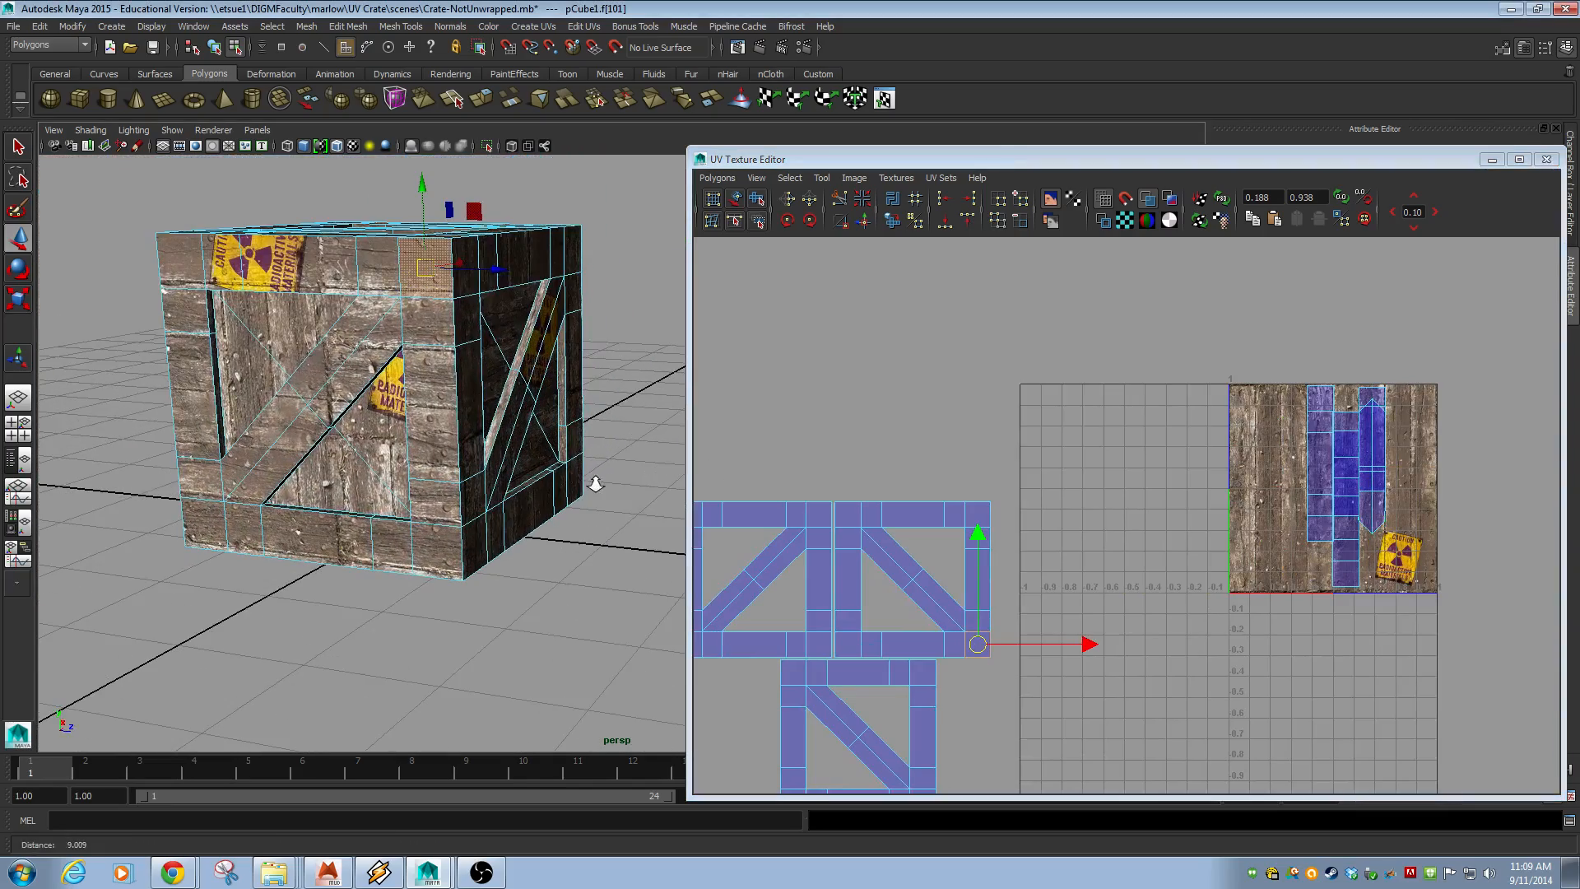
pyautogui.keyDown('alt'); pyautogui.moveTo(563, 466); pyautogui.dragTo(99, 514); pyautogui.keyUp('alt')
pyautogui.keyDown('alt'); pyautogui.moveTo(354, 458); pyautogui.dragTo(491, 447); pyautogui.keyUp('alt')
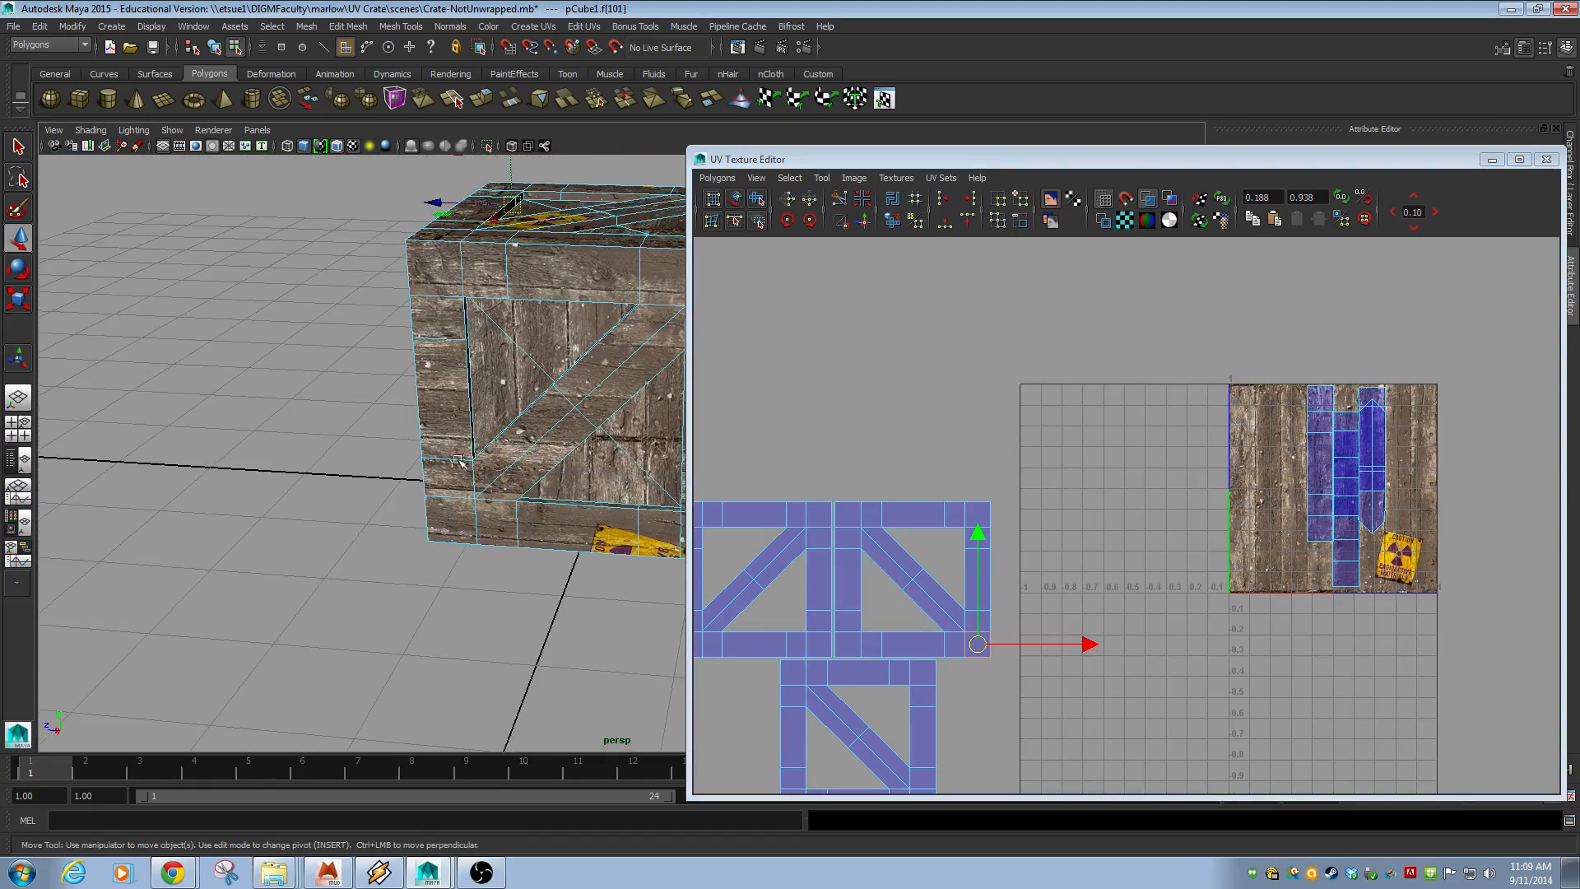
pyautogui.click(492, 447)
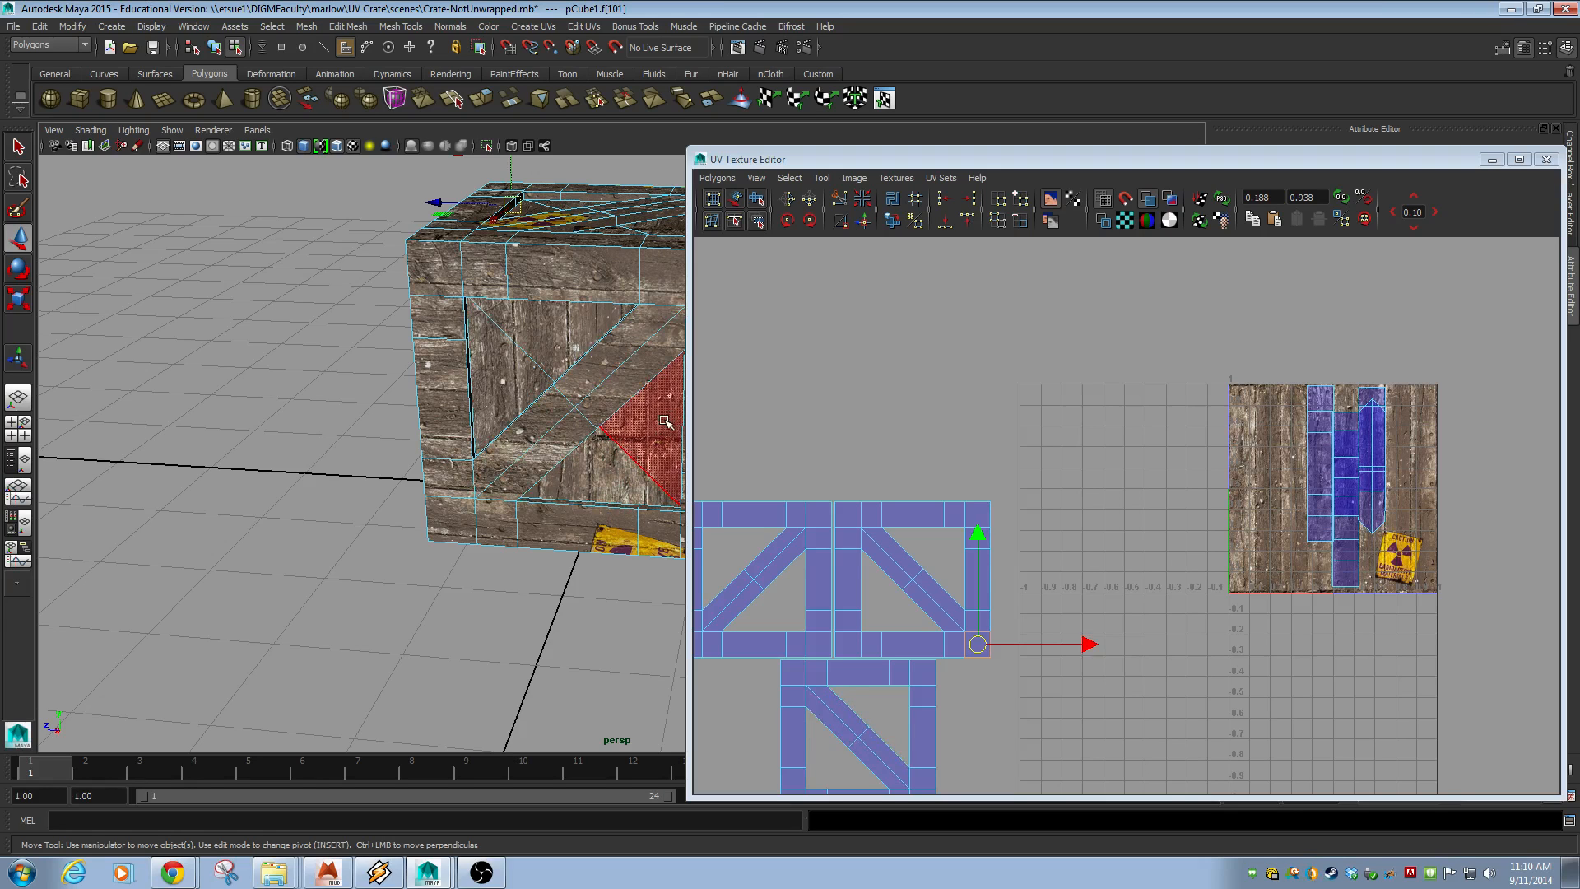
pyautogui.keyDown('alt'); pyautogui.moveTo(613, 470); pyautogui.dragTo(543, 440); pyautogui.keyUp('alt')
# - Return to the arranged board shells on the texture square and switch back to UV selection
pyautogui.keyDown('alt'); pyautogui.moveTo(1110, 386); pyautogui.dragTo(1452, 473, button='right'); pyautogui.keyUp('alt')
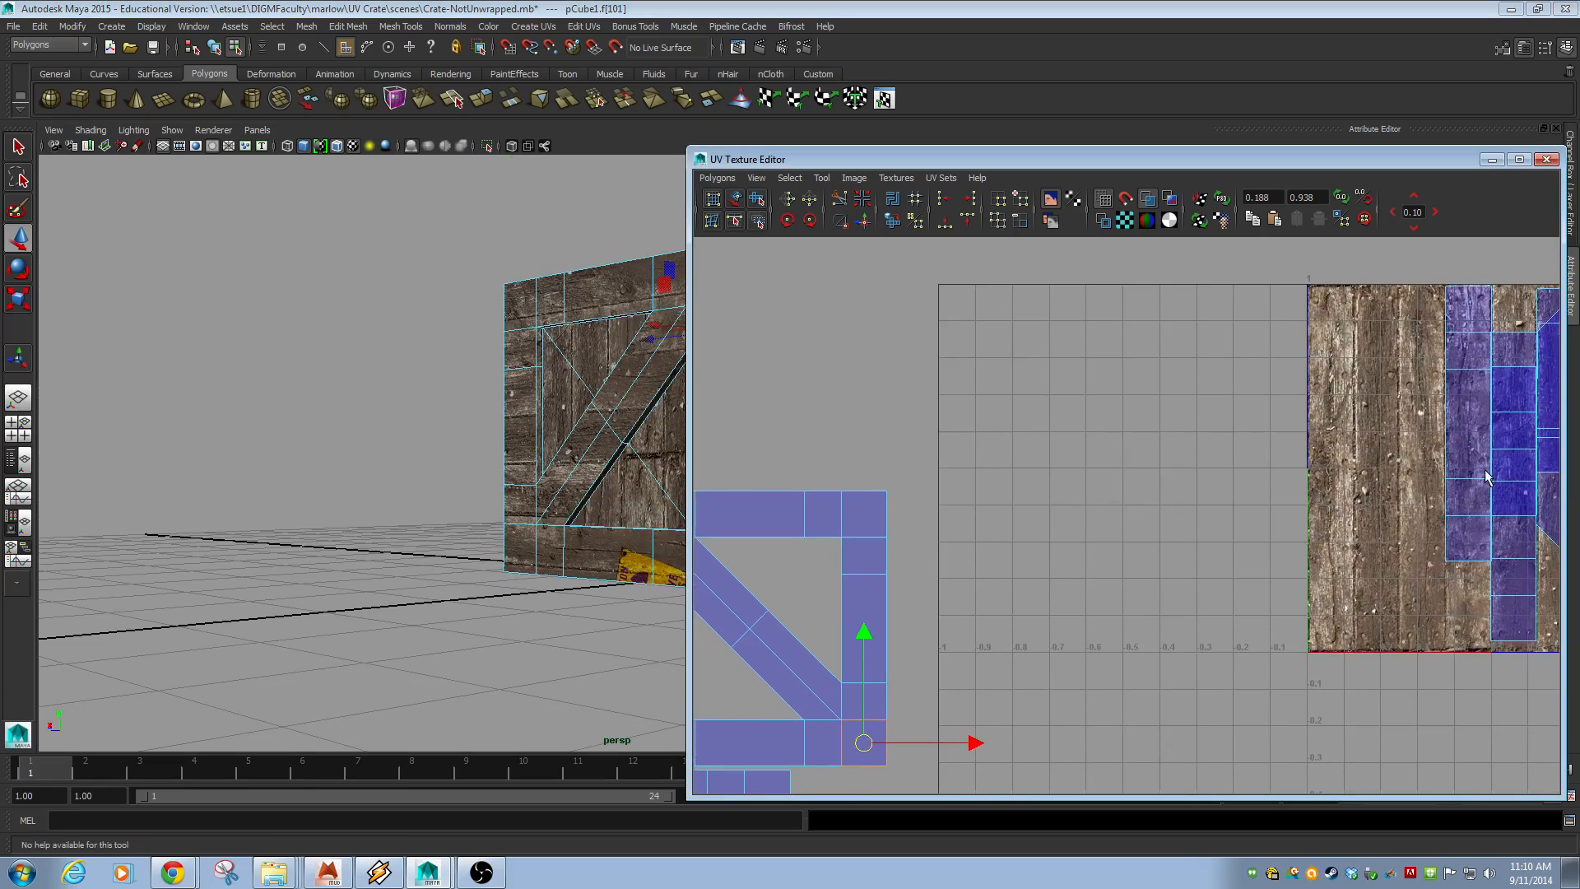
pyautogui.keyDown('alt'); pyautogui.moveTo(1450, 474); pyautogui.dragTo(1149, 571, button='middle'); pyautogui.keyUp('alt')
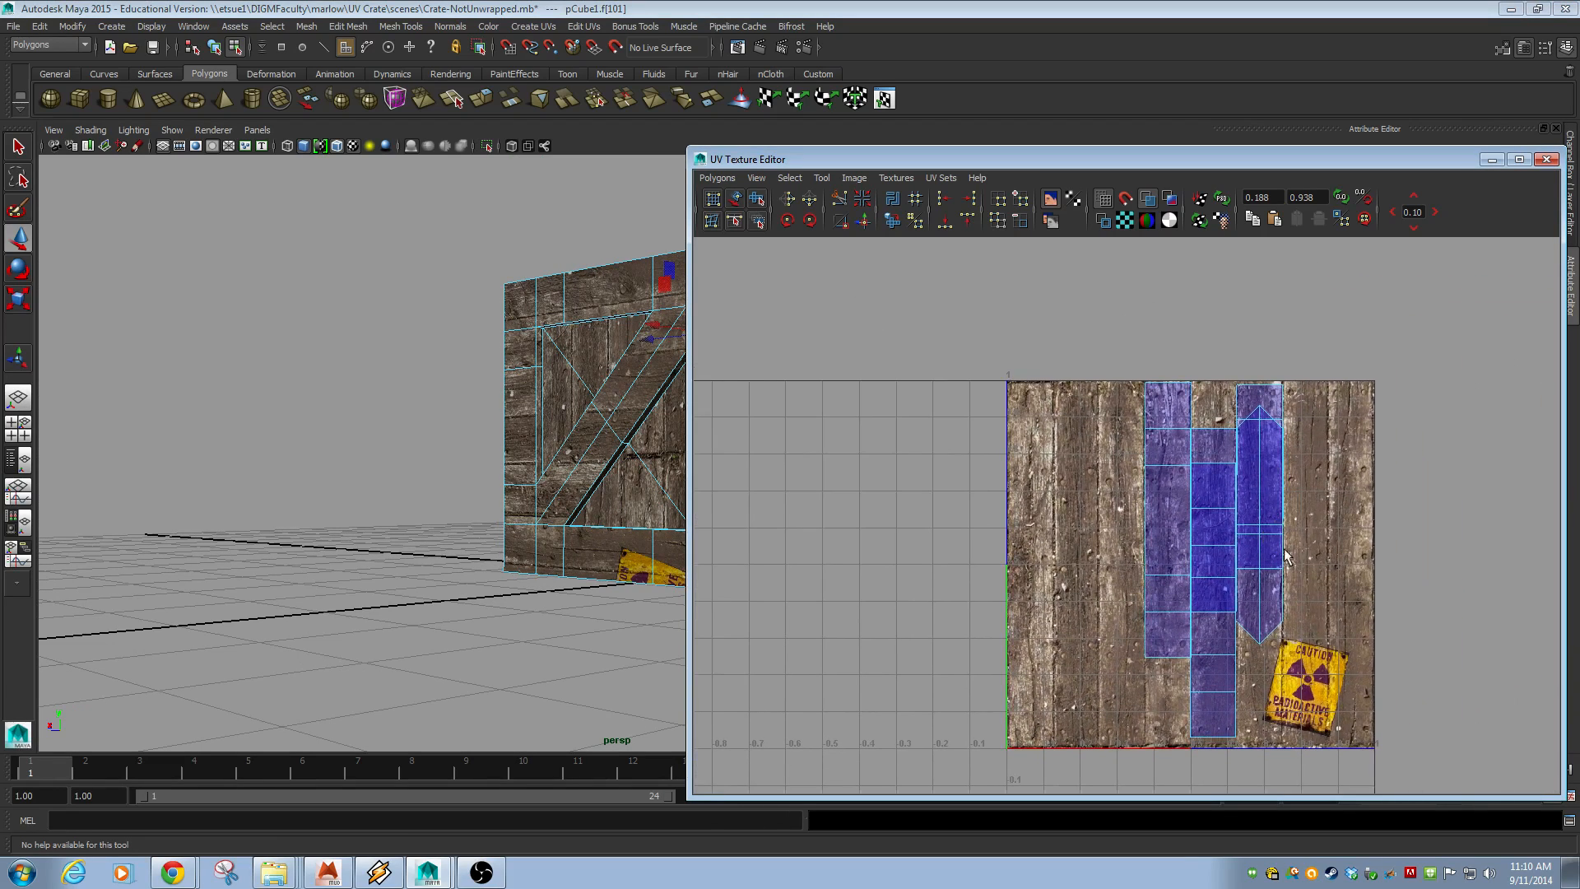
pyautogui.press('F8')
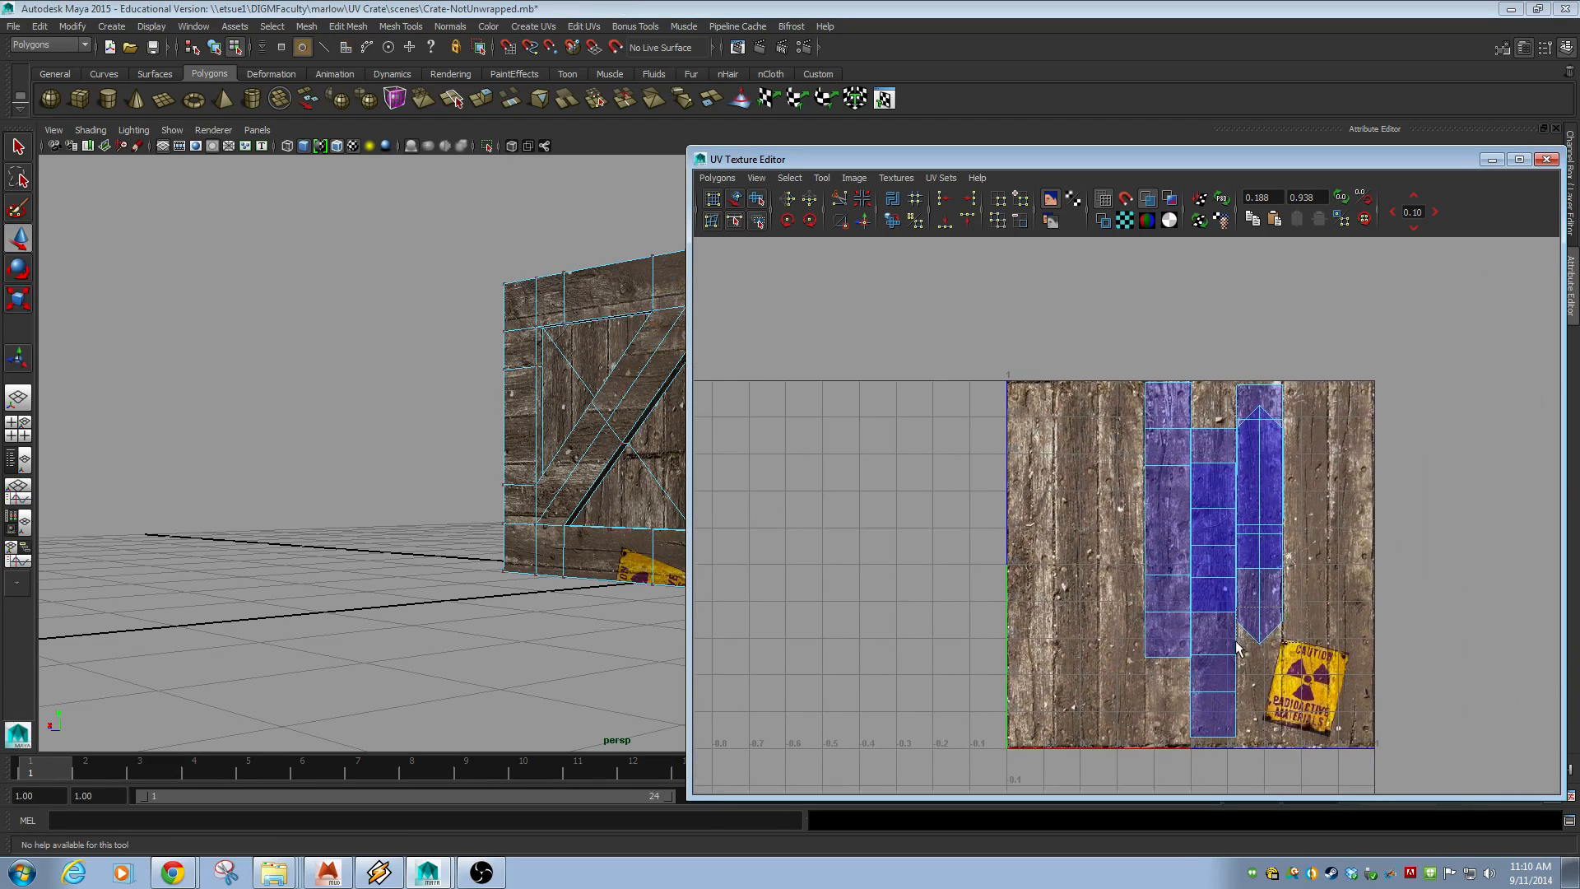
# - Move the whole pointed brace shell onto the free plank near the texture's left edge and check its grain around the crate
pyautogui.moveTo(1243, 643); pyautogui.dragTo(1244, 645)
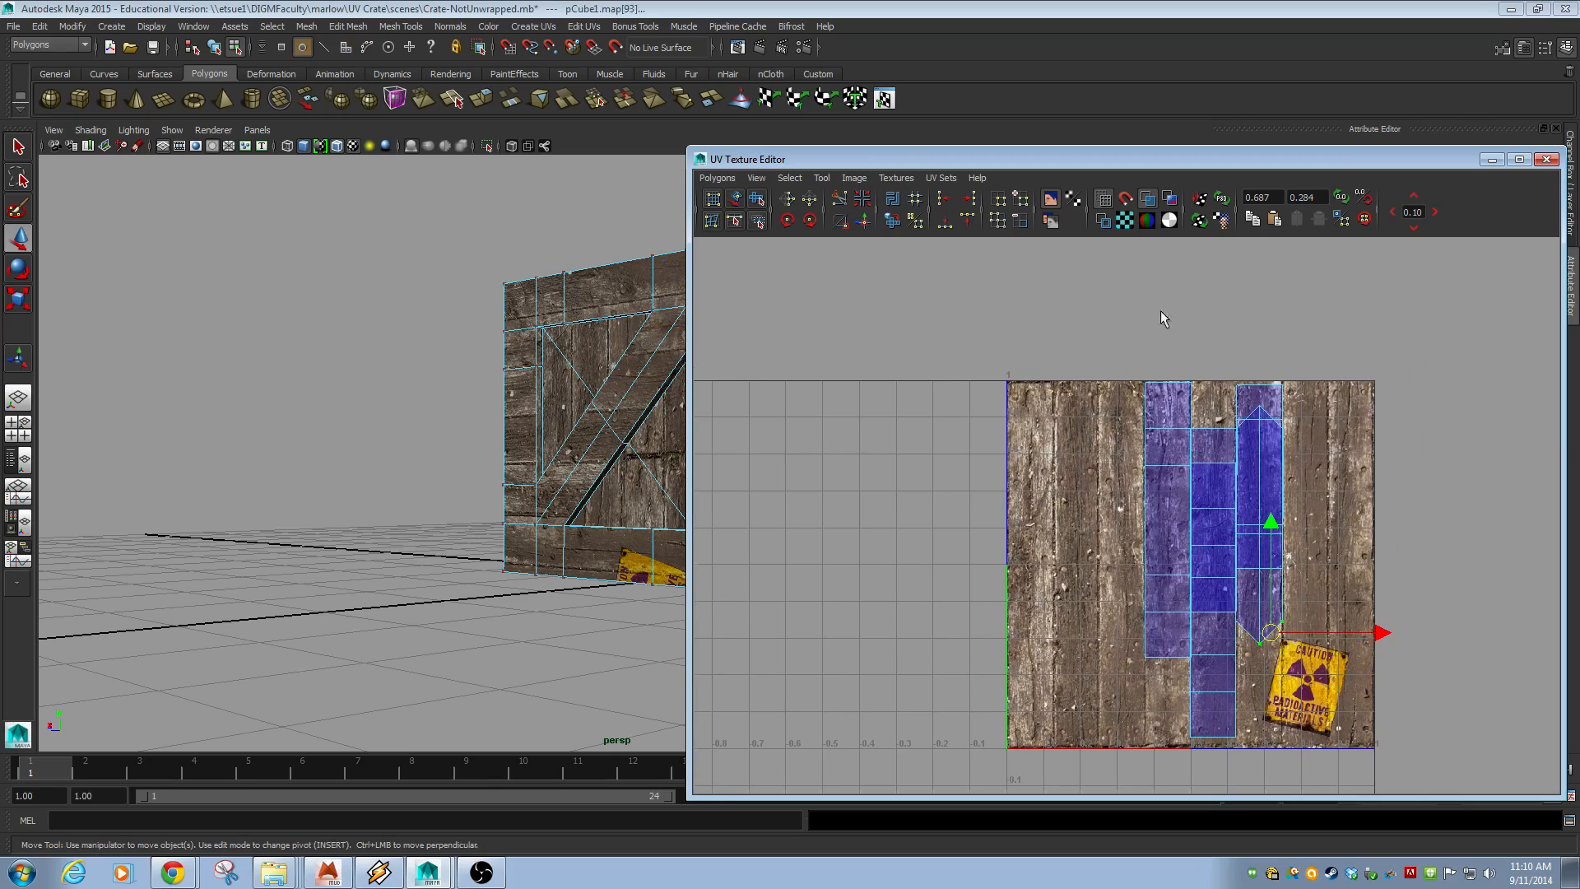
pyautogui.click(797, 176)
pyautogui.click(827, 220)
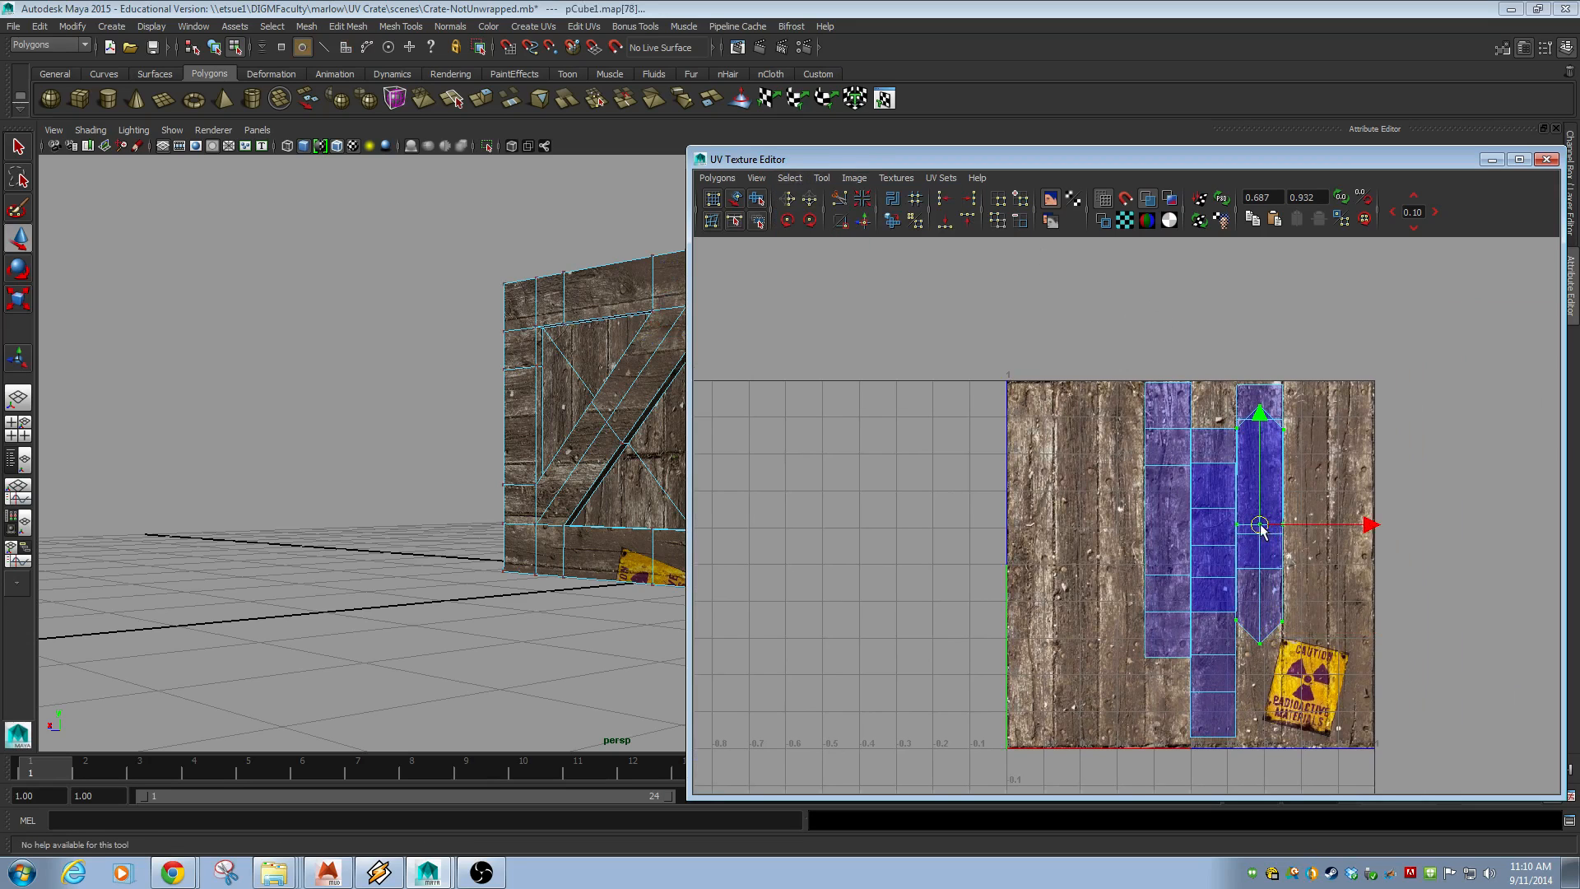
pyautogui.moveTo(1263, 529); pyautogui.dragTo(1075, 511)
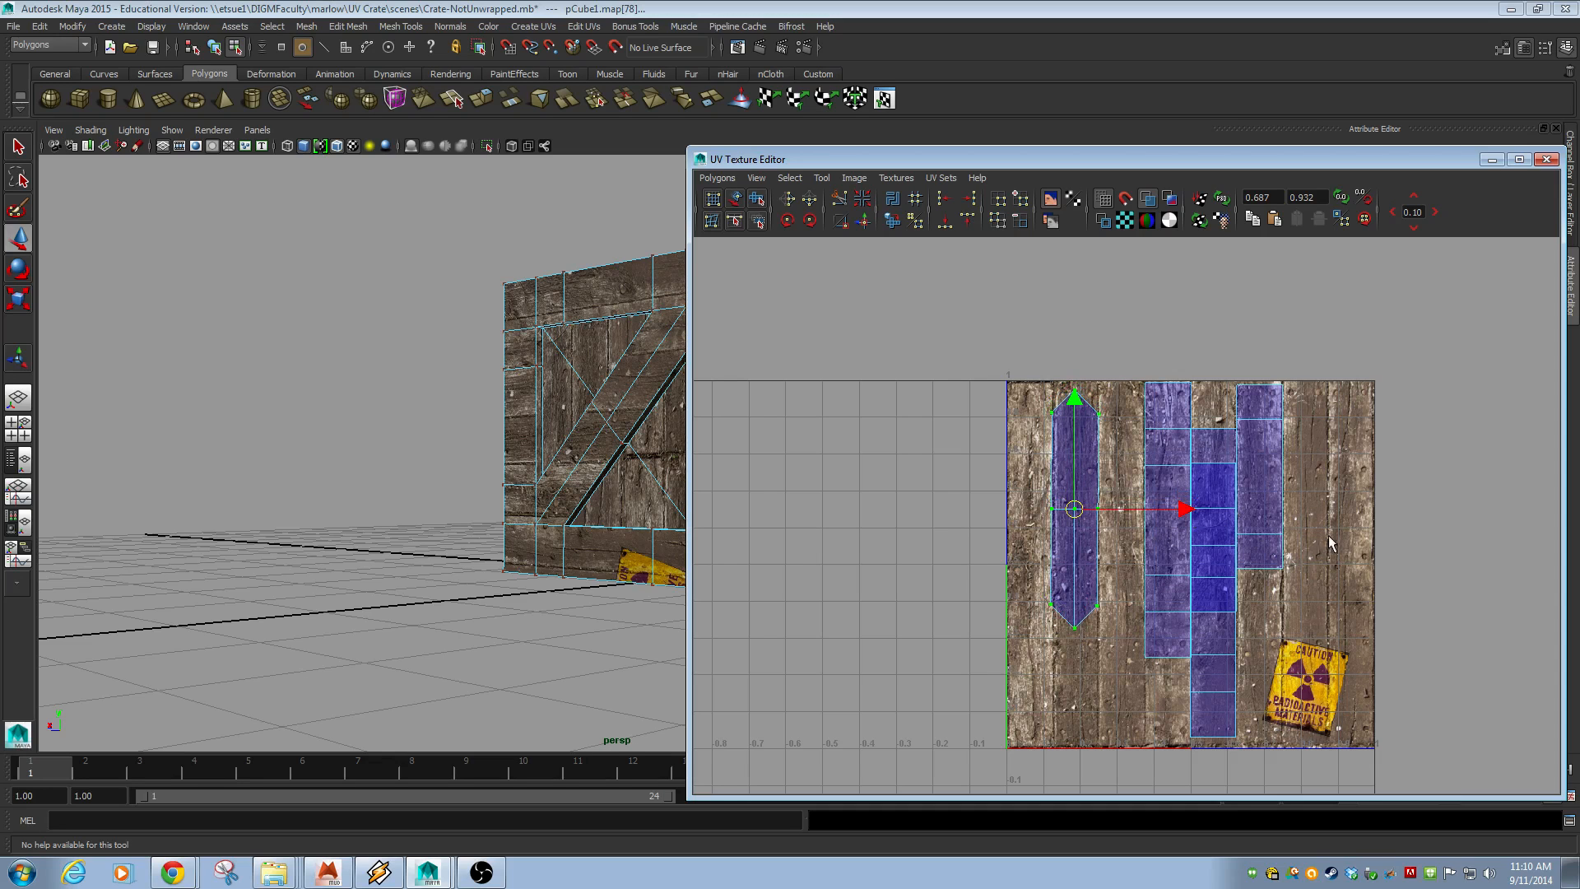
pyautogui.keyDown('alt'); pyautogui.moveTo(563, 510); pyautogui.dragTo(510, 484, button='middle'); pyautogui.keyUp('alt')
pyautogui.keyDown('alt'); pyautogui.moveTo(511, 484); pyautogui.dragTo(687, 514); pyautogui.keyUp('alt')
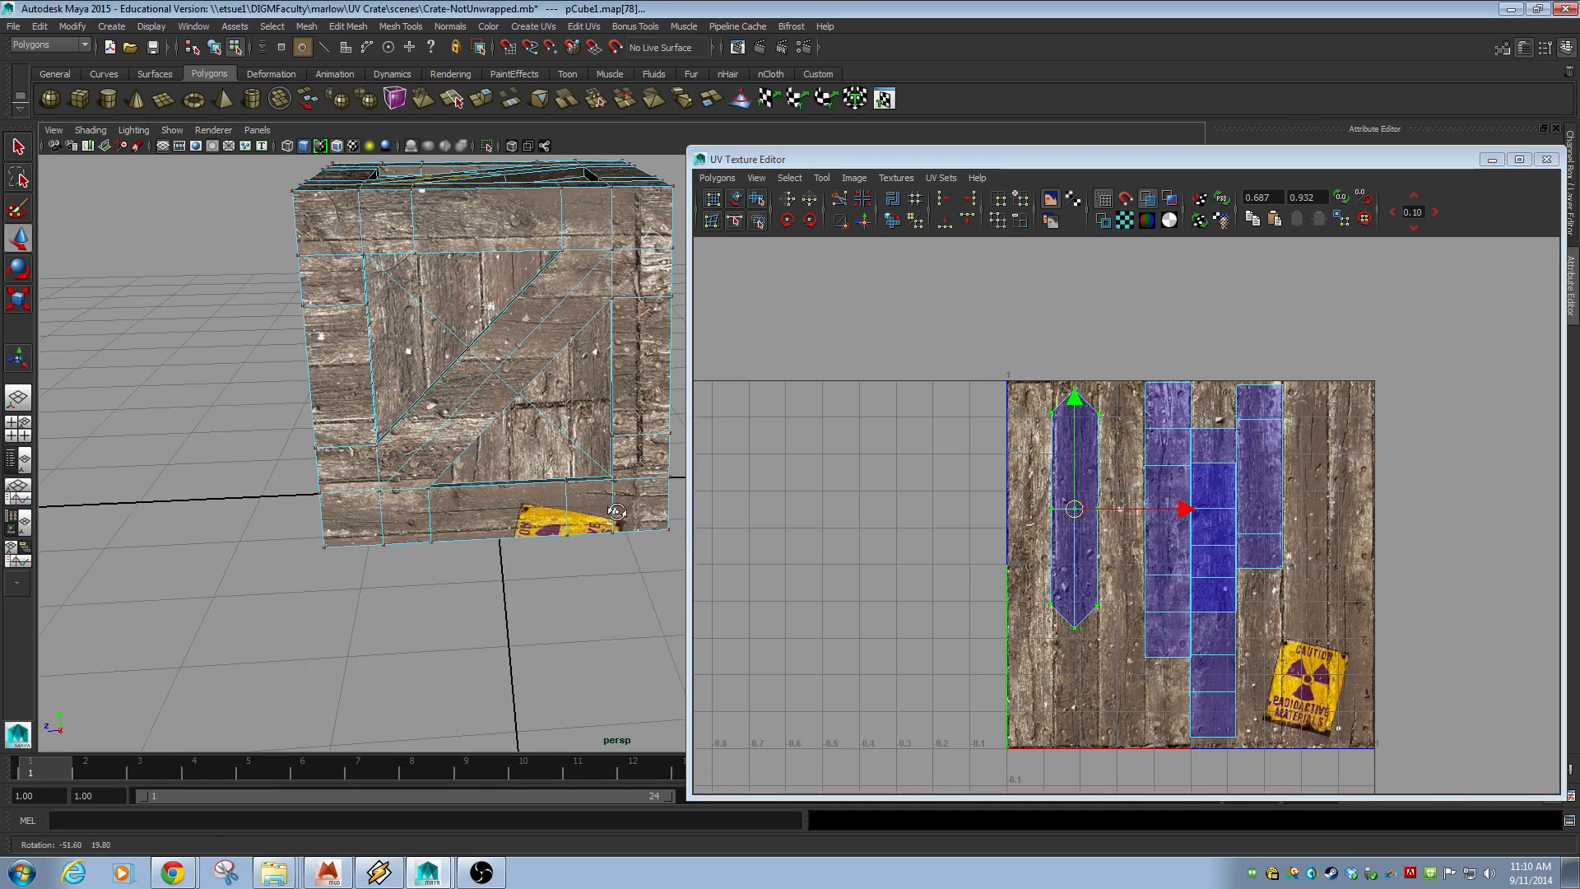
pyautogui.keyDown('alt'); pyautogui.moveTo(547, 493); pyautogui.dragTo(212, 585); pyautogui.keyUp('alt')
pyautogui.keyDown('alt'); pyautogui.moveTo(310, 573); pyautogui.dragTo(421, 556); pyautogui.keyUp('alt')
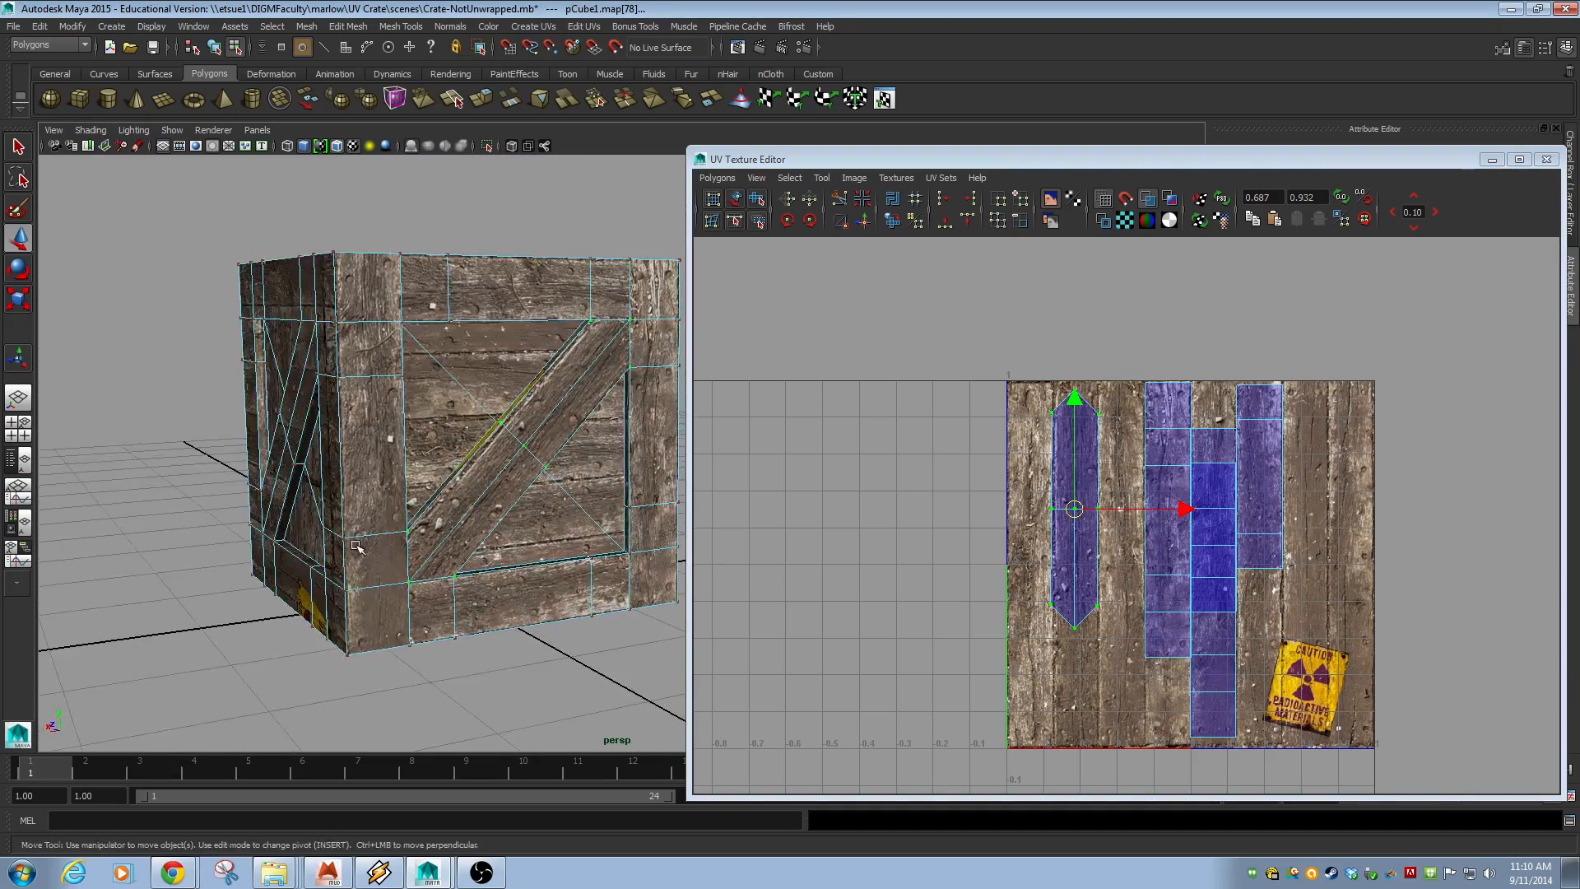
pyautogui.keyDown('alt'); pyautogui.moveTo(421, 555); pyautogui.dragTo(471, 569, button='right'); pyautogui.keyUp('alt')
pyautogui.moveTo(546, 563)
pyautogui.keyDown('alt'); pyautogui.mouseDown()
pyautogui.moveTo(469, 564)
pyautogui.moveTo(534, 575)
pyautogui.mouseUp(); pyautogui.keyUp('alt')
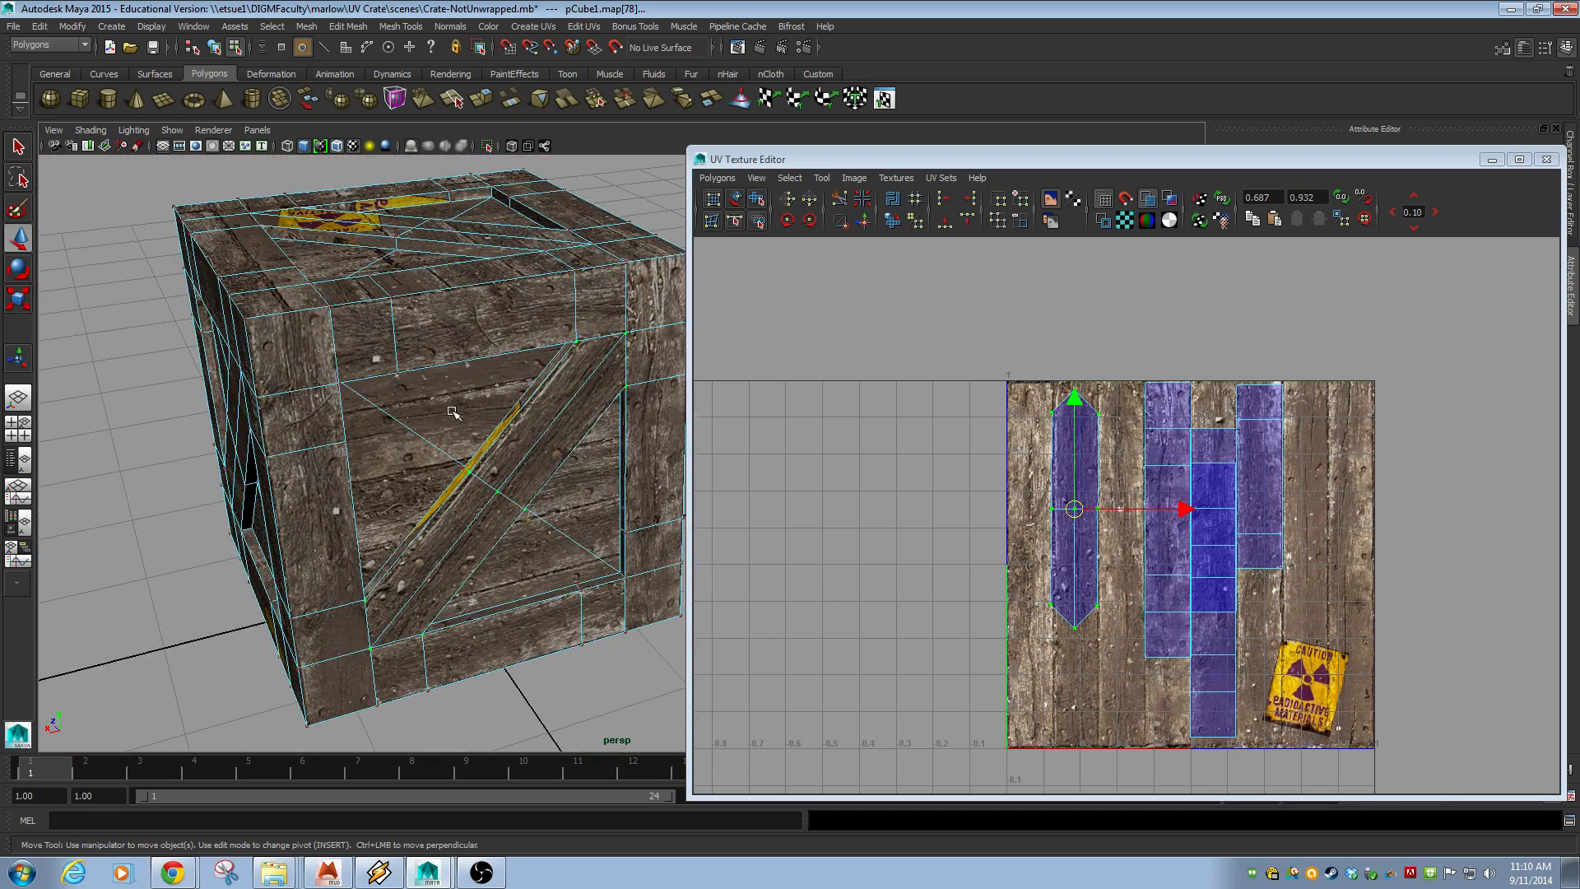
# - Select the two triangular panel areas behind the crate's diagonal brace and move their shells away from the other triangles, towards the texture square
pyautogui.keyDown('alt'); pyautogui.moveTo(1070, 569); pyautogui.dragTo(502, 485, button='right'); pyautogui.keyUp('alt')
pyautogui.keyDown('alt'); pyautogui.moveTo(897, 499); pyautogui.dragTo(885, 688, button='middle'); pyautogui.keyUp('alt')
pyautogui.keyDown('alt'); pyautogui.moveTo(960, 617); pyautogui.dragTo(901, 520, button='middle'); pyautogui.keyUp('alt')
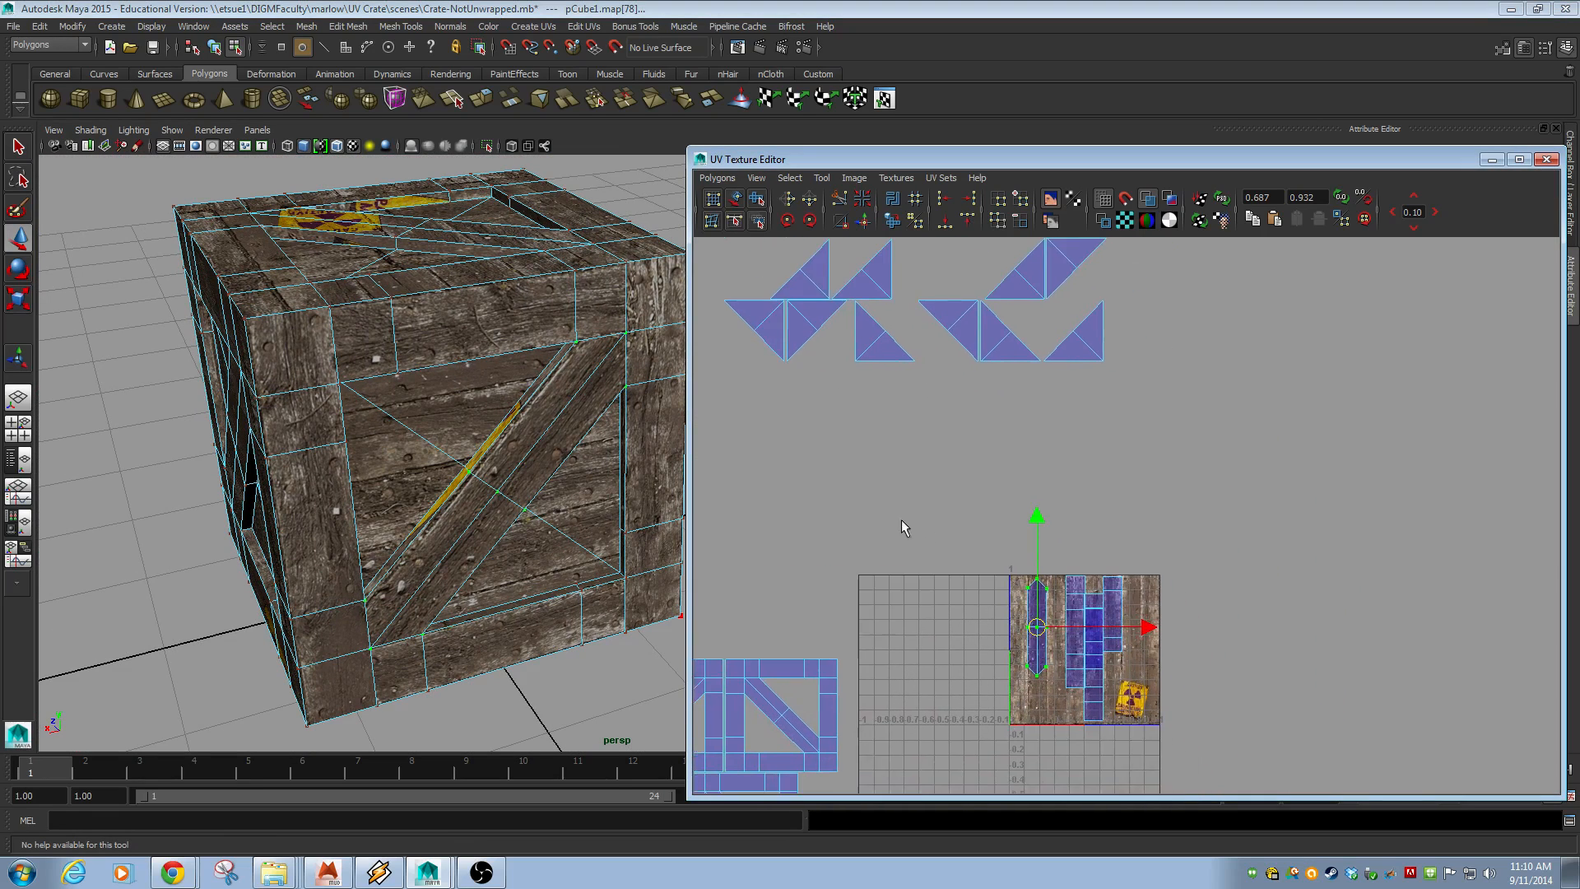
pyautogui.press('F11')
pyautogui.click(568, 560)
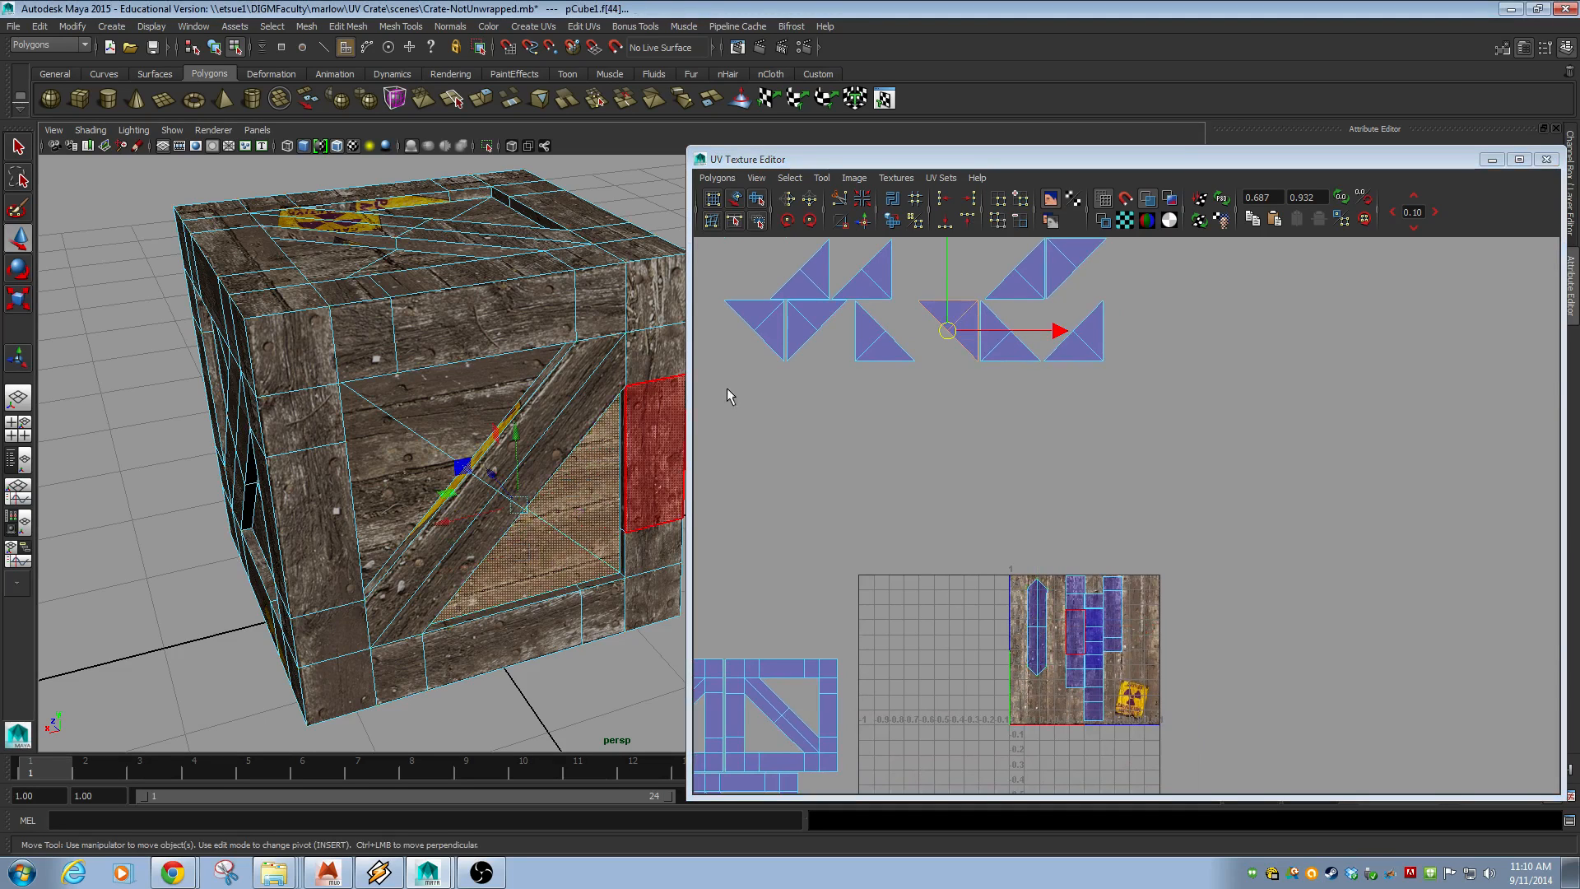
pyautogui.keyDown('shift'); pyautogui.click(476, 414); pyautogui.keyUp('shift')
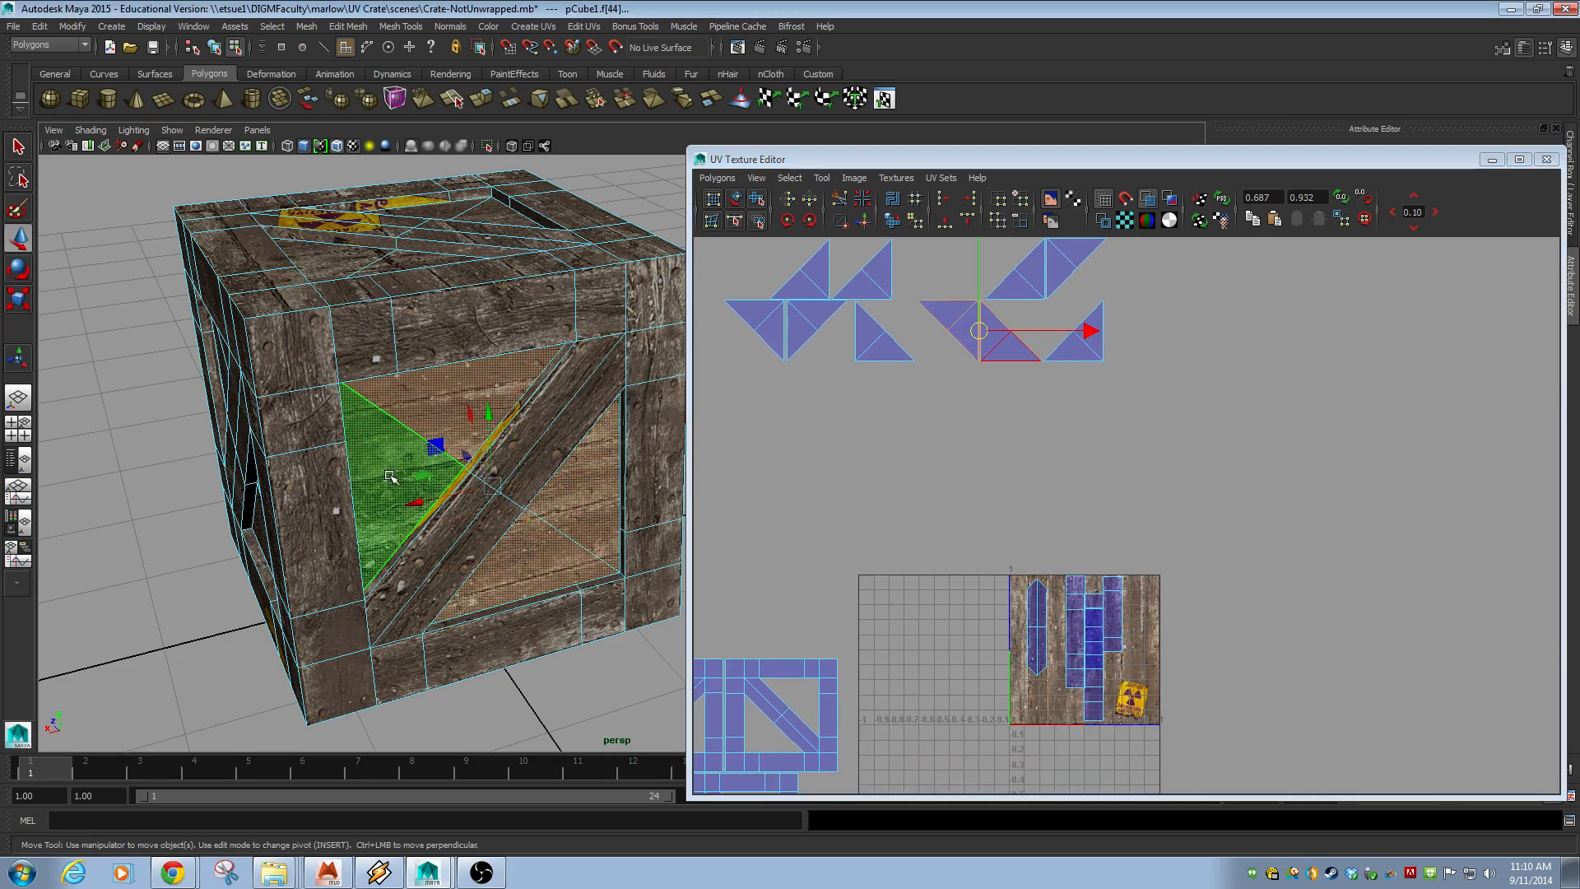
pyautogui.moveTo(970, 333); pyautogui.dragTo(1107, 499)
pyautogui.keyDown('alt'); pyautogui.moveTo(1145, 486); pyautogui.dragTo(1026, 427, button='middle'); pyautogui.keyUp('alt')
pyautogui.keyDown('alt'); pyautogui.moveTo(1027, 428); pyautogui.dragTo(1225, 462, button='right'); pyautogui.keyUp('alt')
pyautogui.keyDown('alt'); pyautogui.moveTo(1087, 469); pyautogui.dragTo(1313, 484, button='middle'); pyautogui.keyUp('alt')
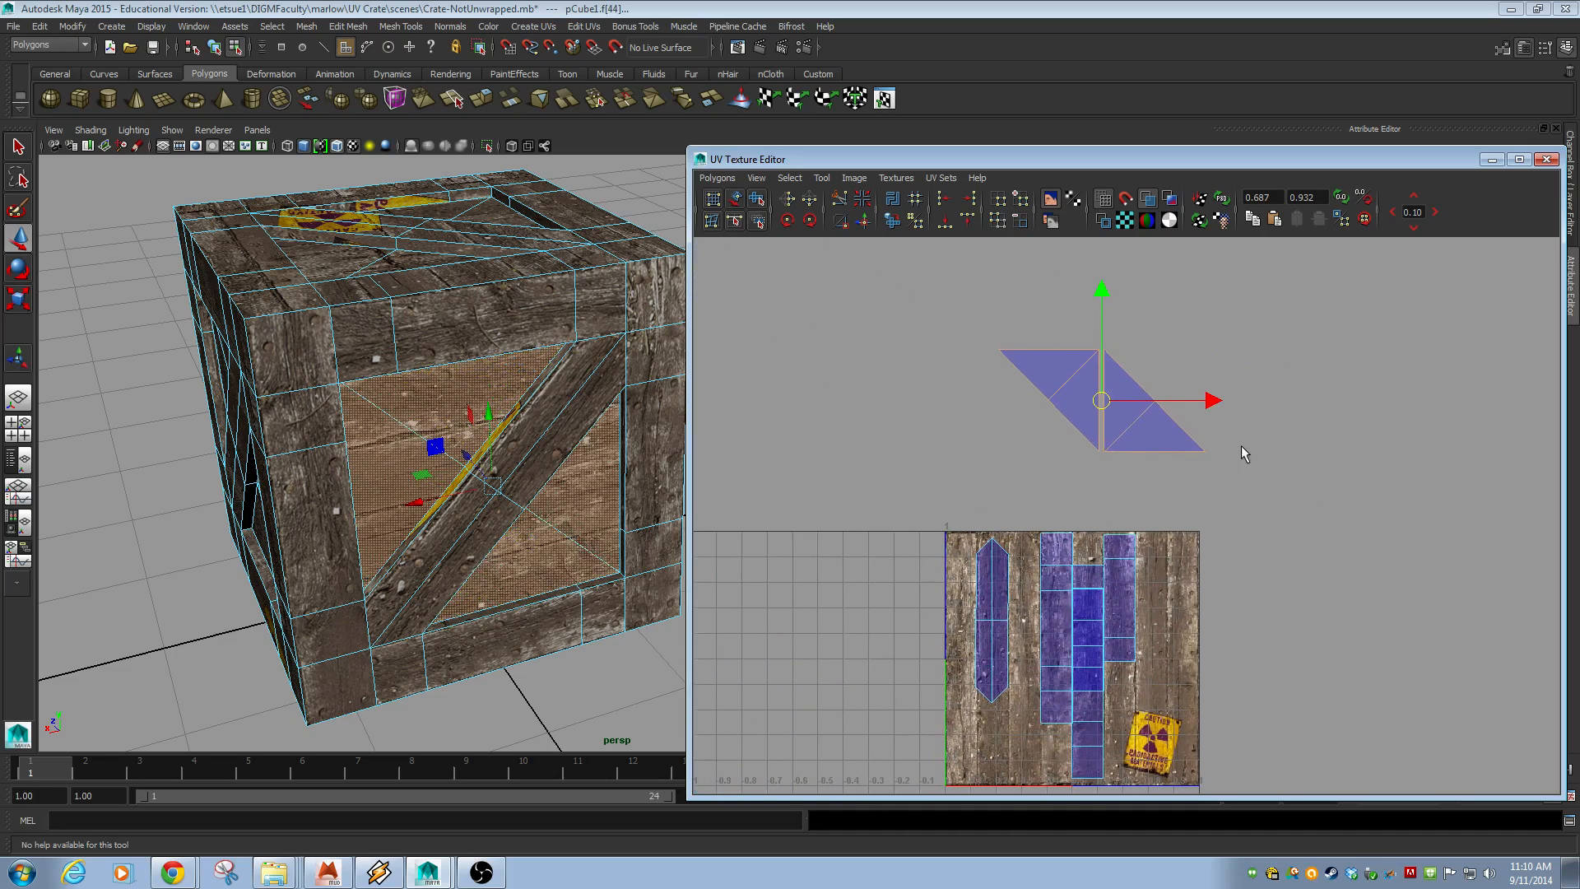
pyautogui.keyDown('alt'); pyautogui.moveTo(1368, 497); pyautogui.dragTo(818, 388, button='right'); pyautogui.keyUp('alt')
pyautogui.moveTo(1104, 459); pyautogui.dragTo(1079, 420)
pyautogui.keyDown('alt'); pyautogui.moveTo(1078, 420); pyautogui.dragTo(1002, 423, button='right'); pyautogui.keyUp('alt')
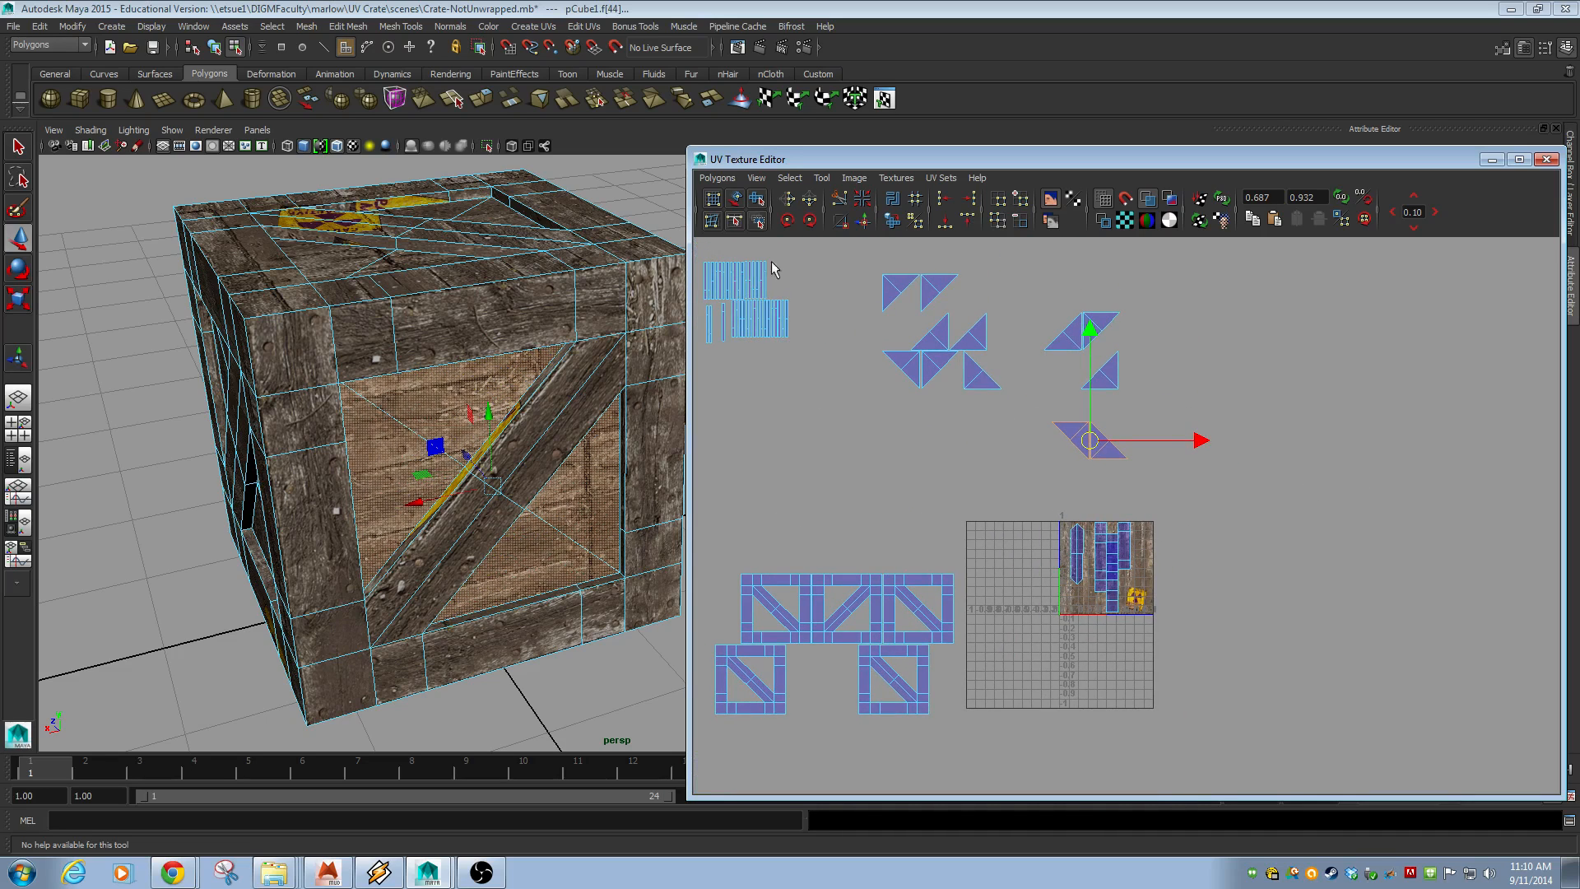
# - Scale all the triangular panel shells up uniformly to about 1.7 times their size, leaving the frame and strip shells out
pyautogui.keyDown('alt'); pyautogui.moveTo(774, 268); pyautogui.dragTo(831, 312, button='middle'); pyautogui.keyUp('alt')
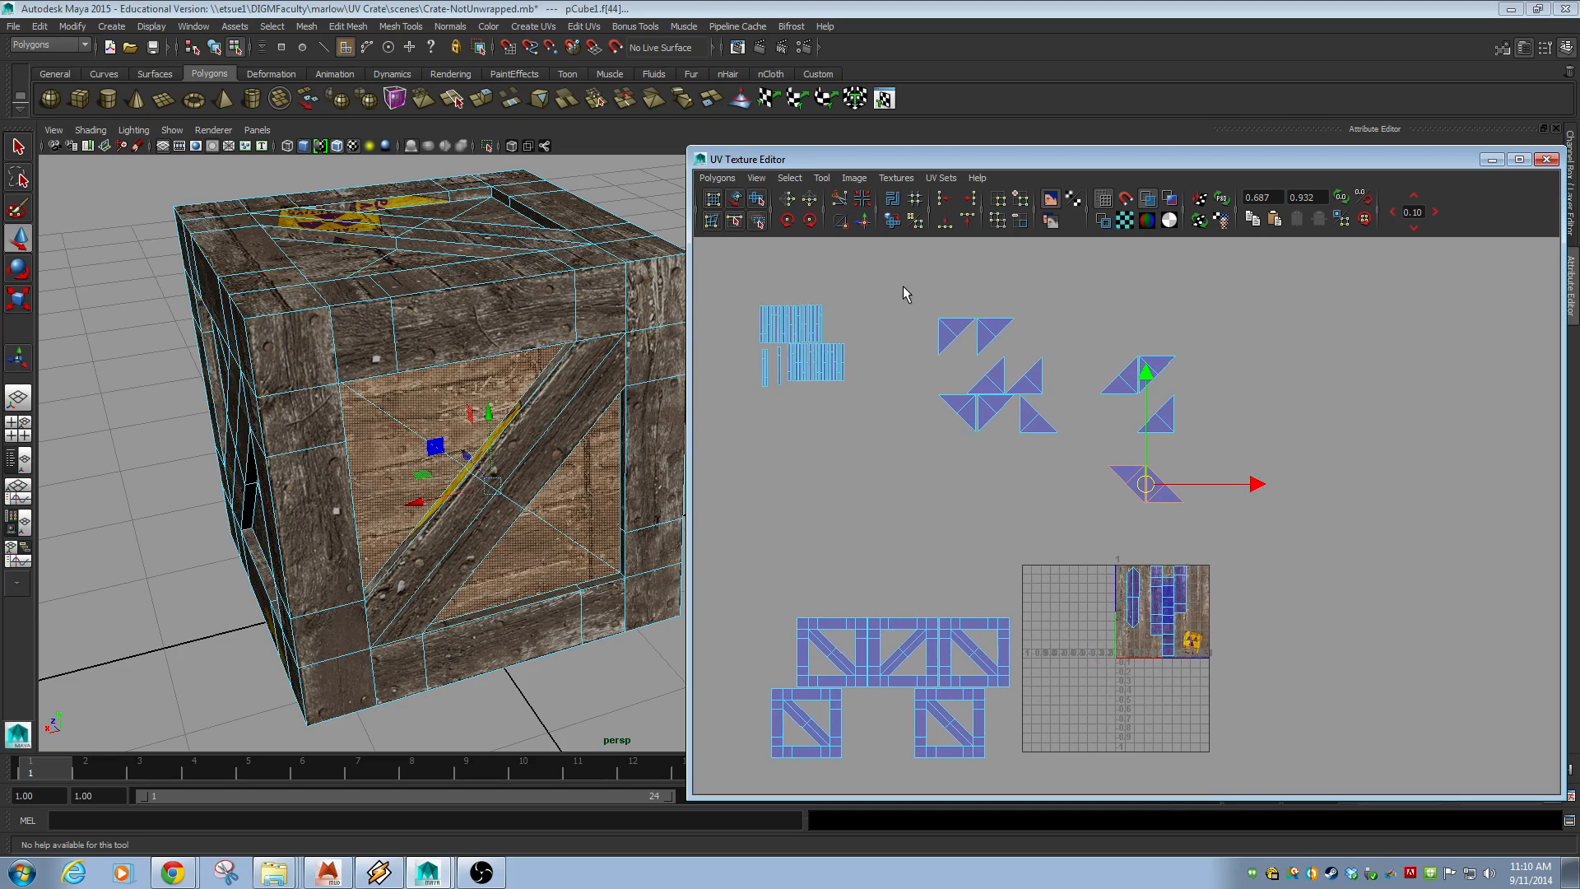
pyautogui.moveTo(905, 294); pyautogui.dragTo(1114, 515)
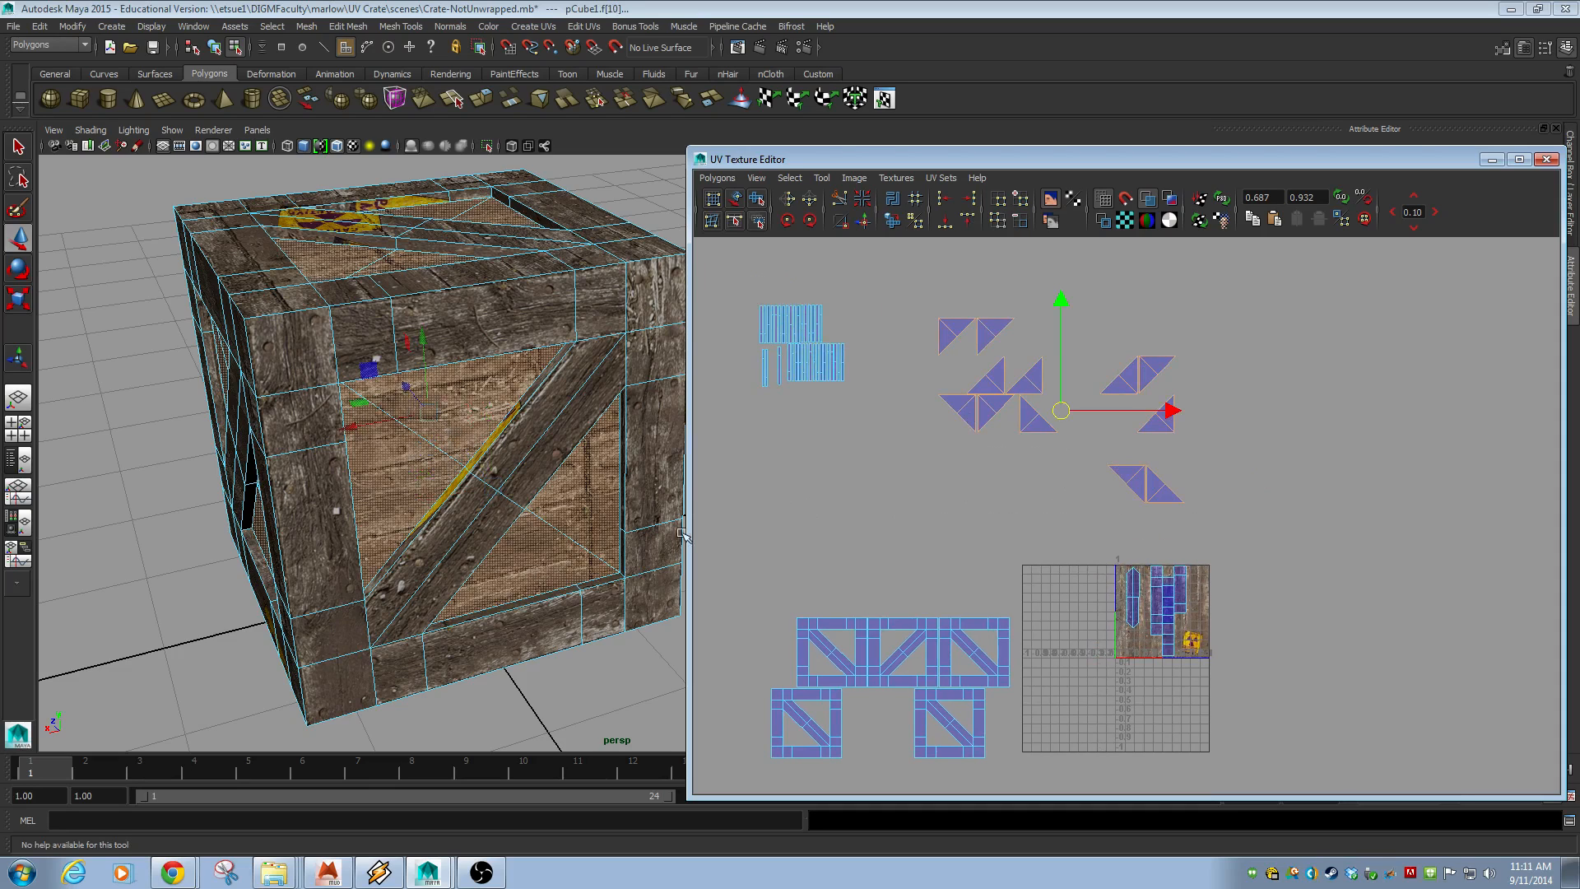
pyautogui.press('r')
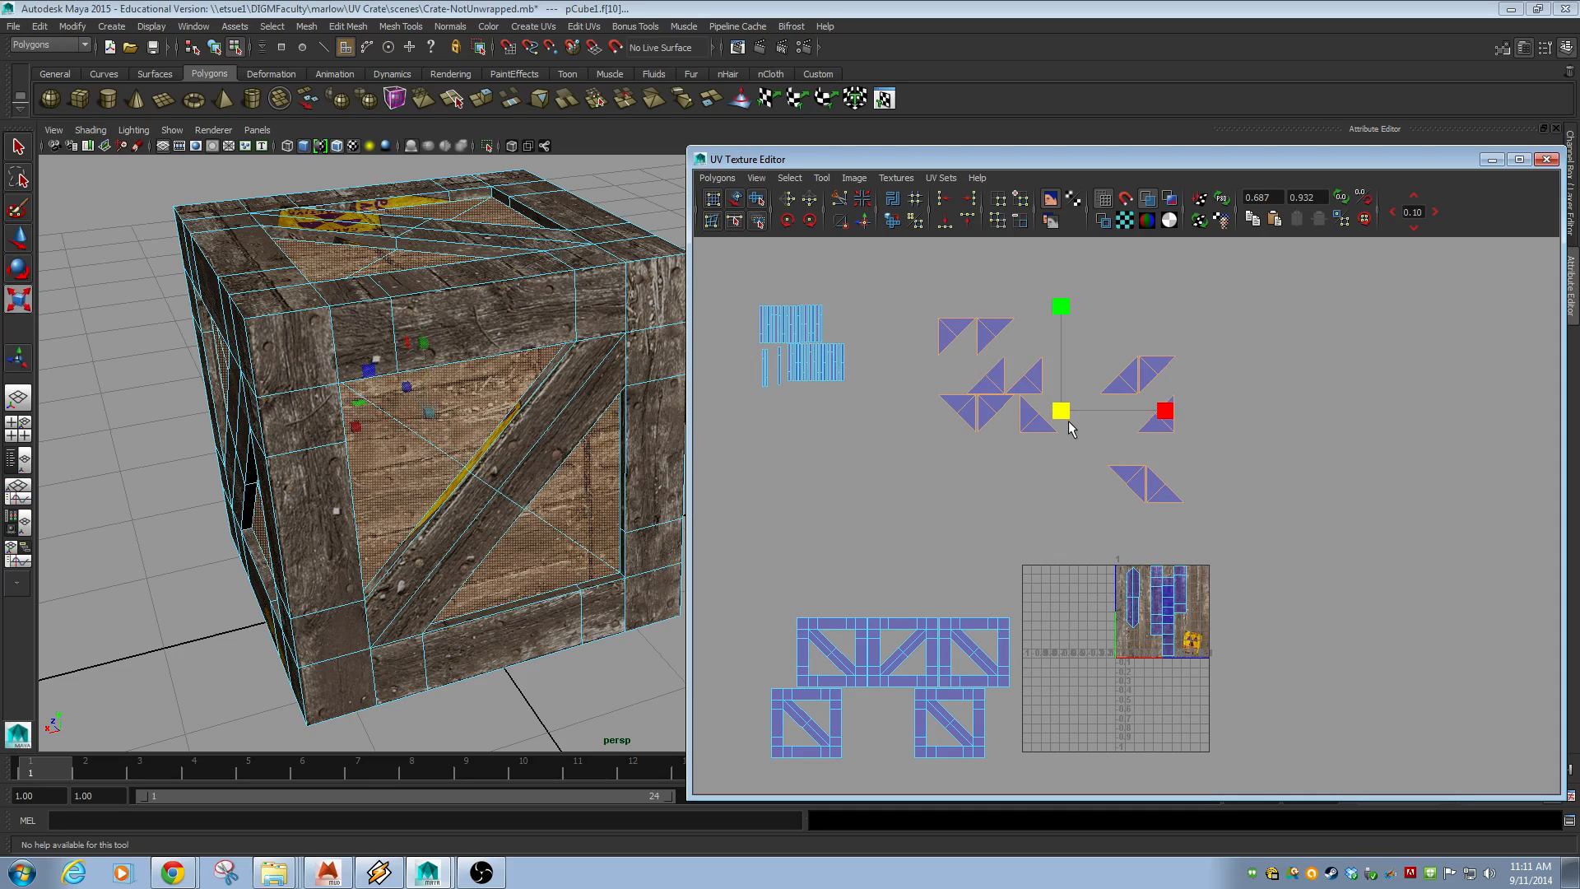
pyautogui.moveTo(1064, 420); pyautogui.dragTo(1133, 397)
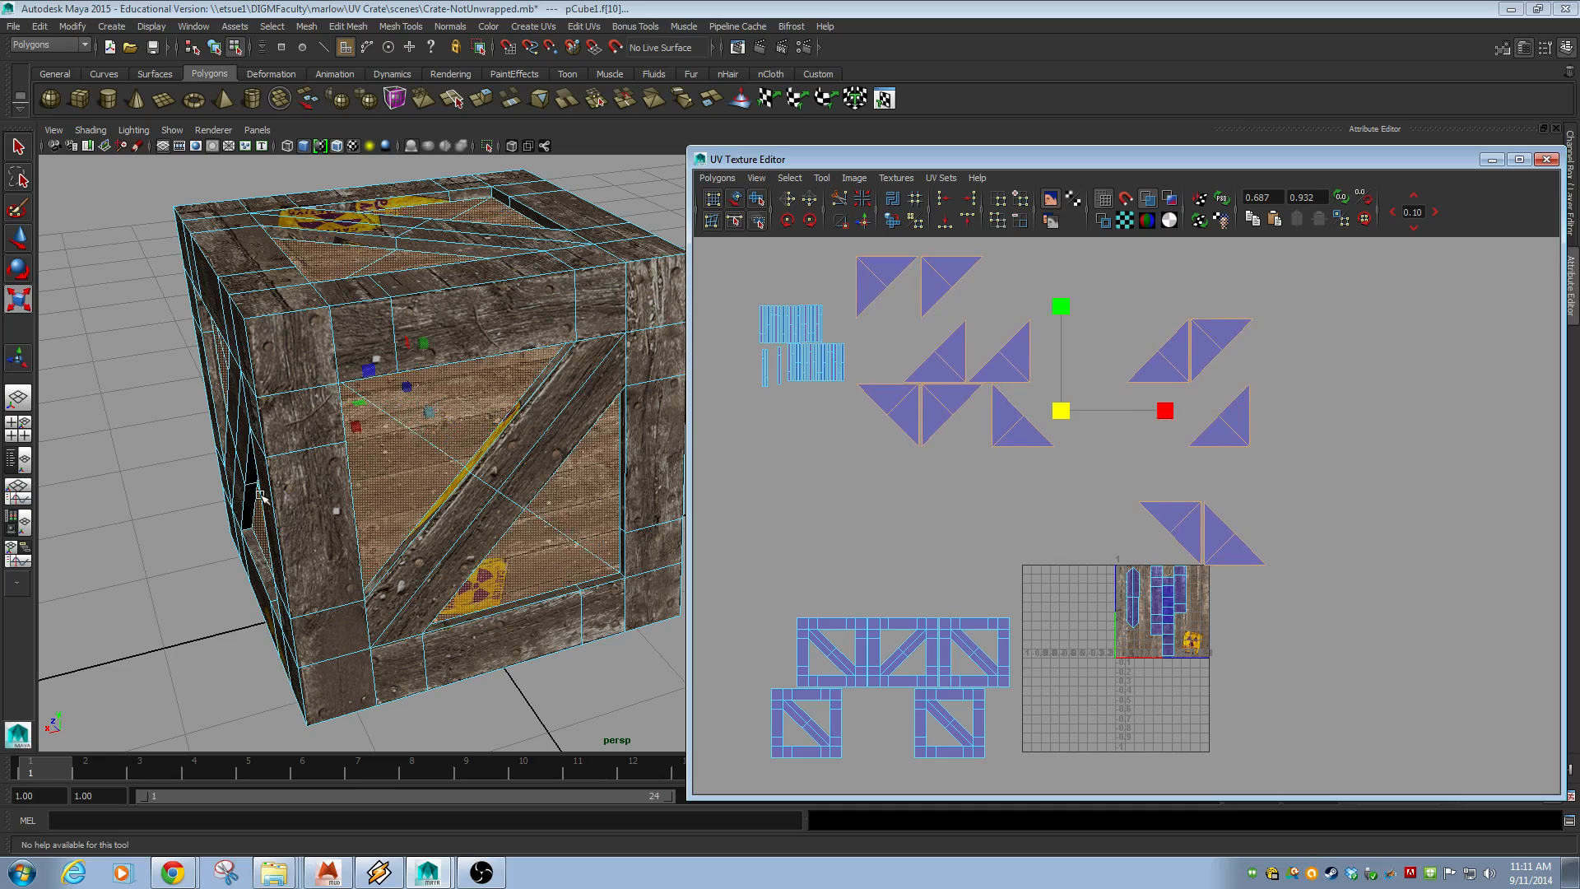
pyautogui.click(151, 540)
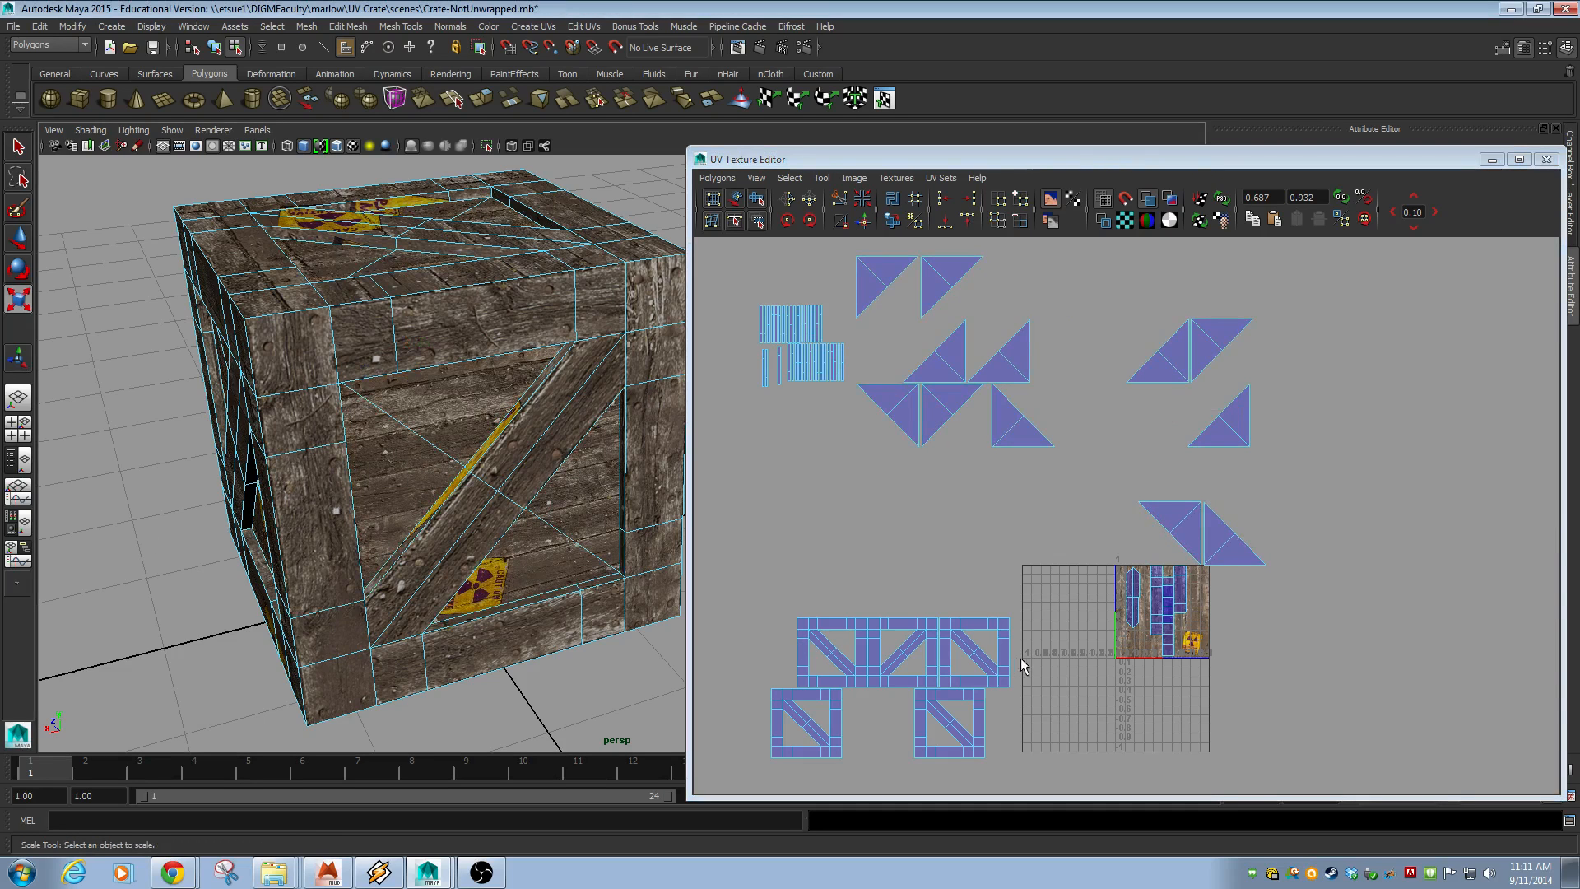
pyautogui.moveTo(1139, 530)
pyautogui.keyDown('alt'); pyautogui.mouseDown(button='right')
pyautogui.moveTo(1462, 548)
pyautogui.moveTo(1150, 535)
pyautogui.mouseUp(button='right'); pyautogui.keyUp('alt')
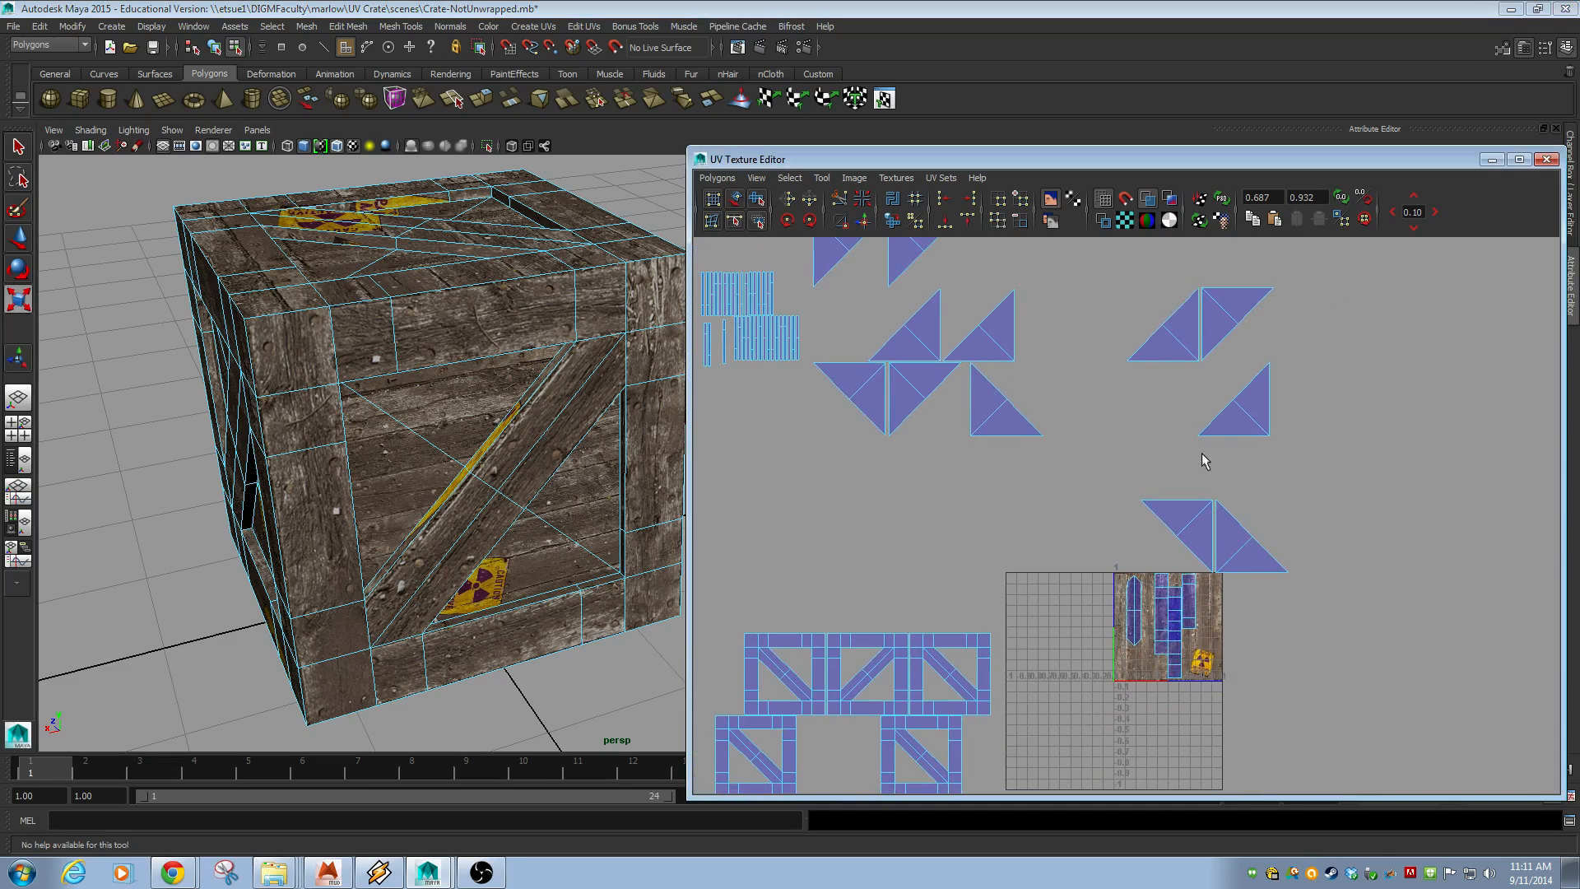
pyautogui.keyDown('alt'); pyautogui.moveTo(1167, 538); pyautogui.dragTo(1226, 567, button='right'); pyautogui.keyUp('alt')
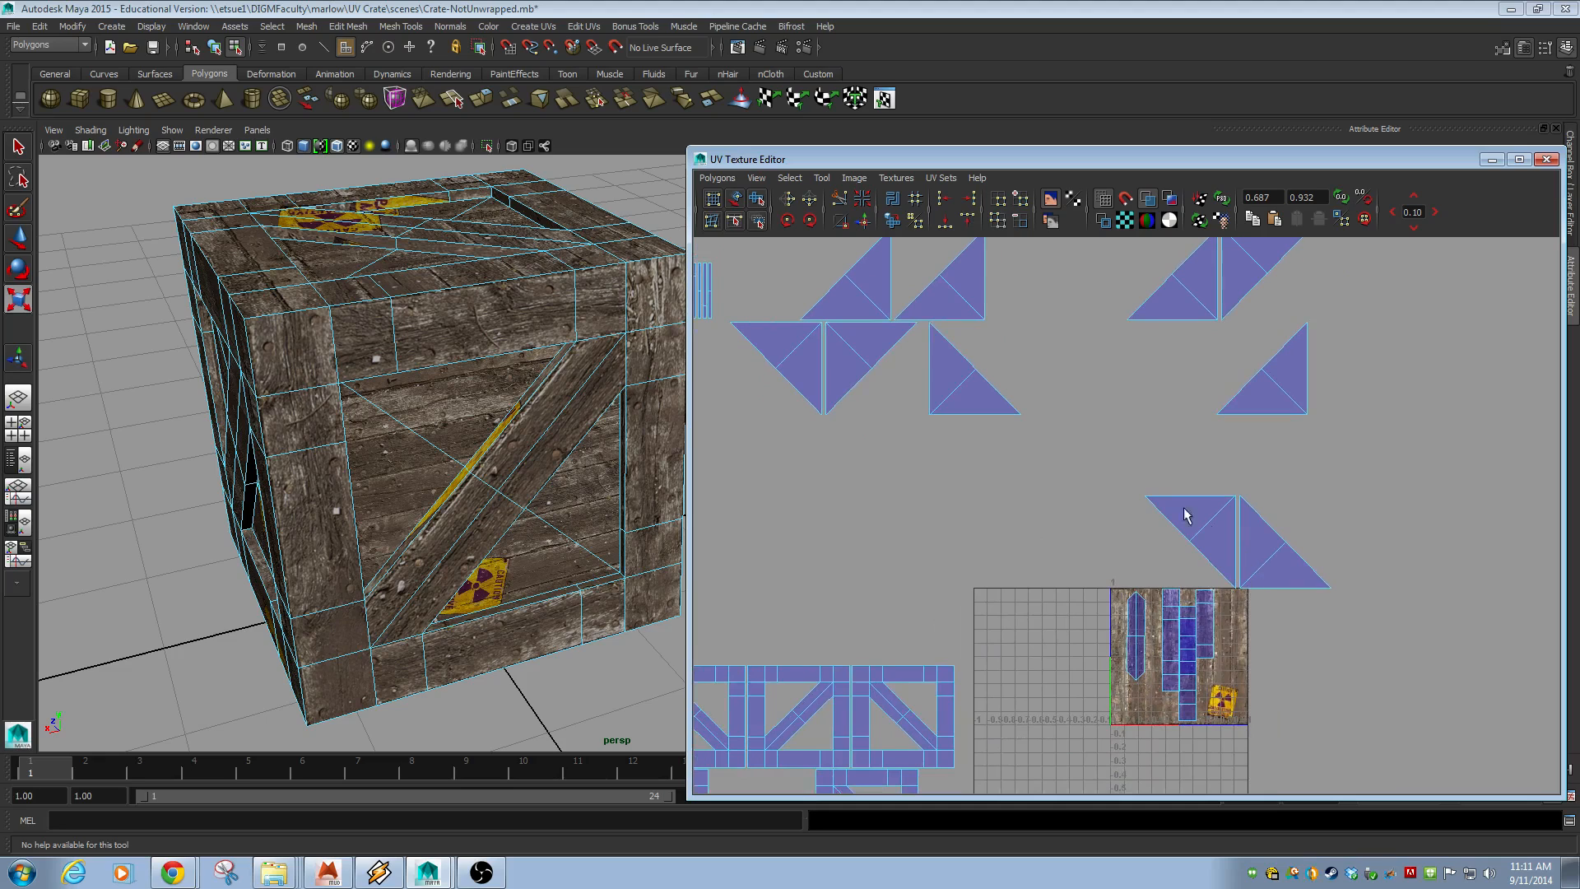
pyautogui.moveTo(1175, 510); pyautogui.dragTo(1237, 591)
pyautogui.press('r')
pyautogui.press('w')
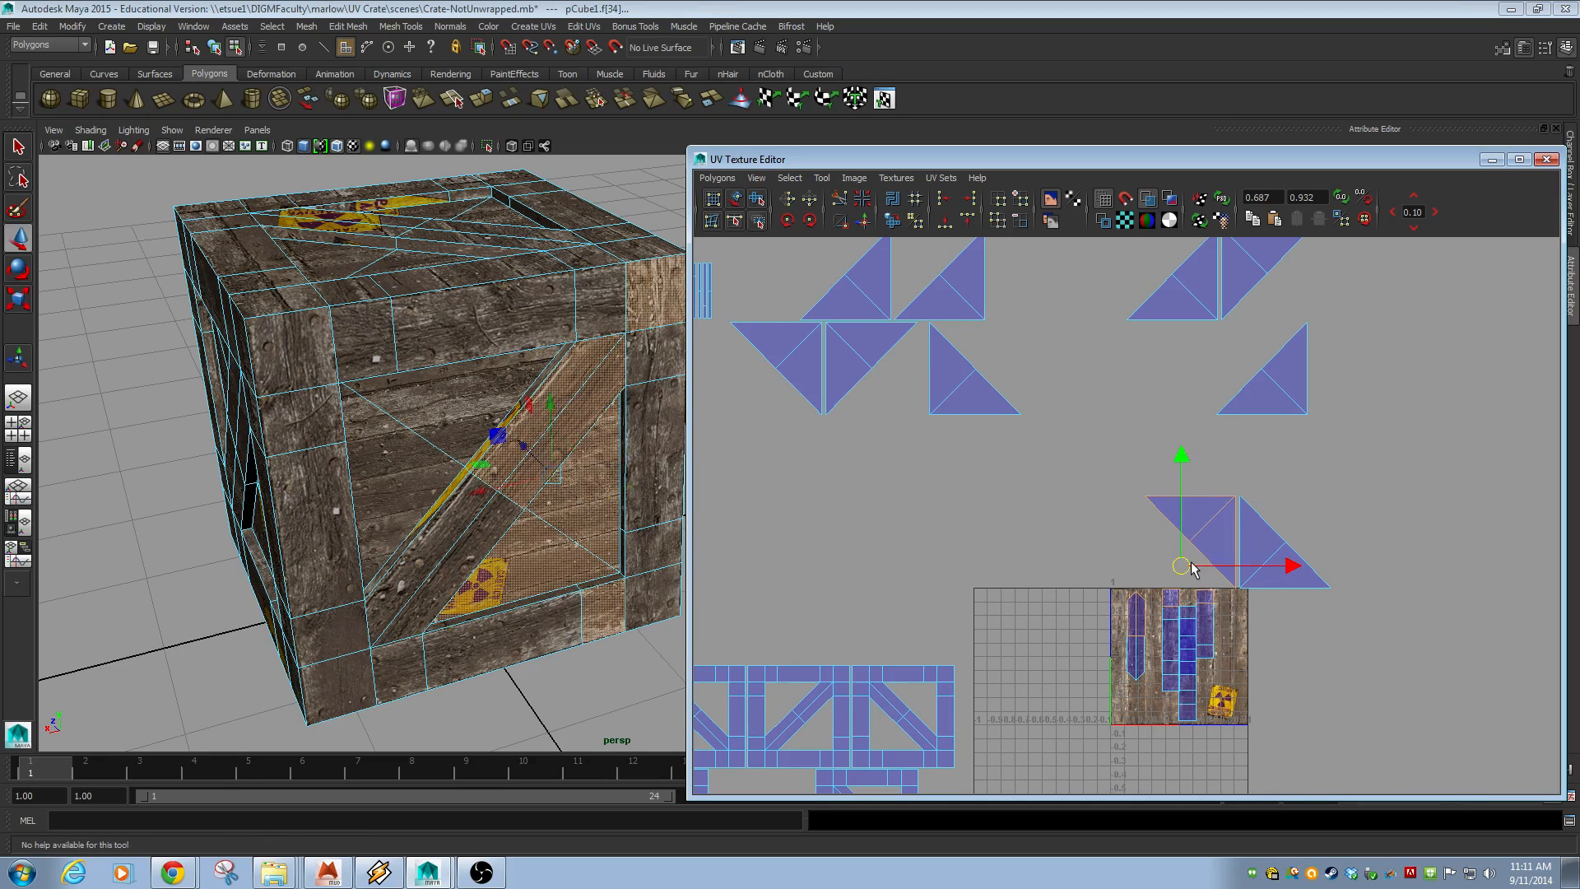
pyautogui.click(1066, 533)
# - Select the left shell of the separated triangle pair as UVs and move it onto the texture square
pyautogui.press('F12')
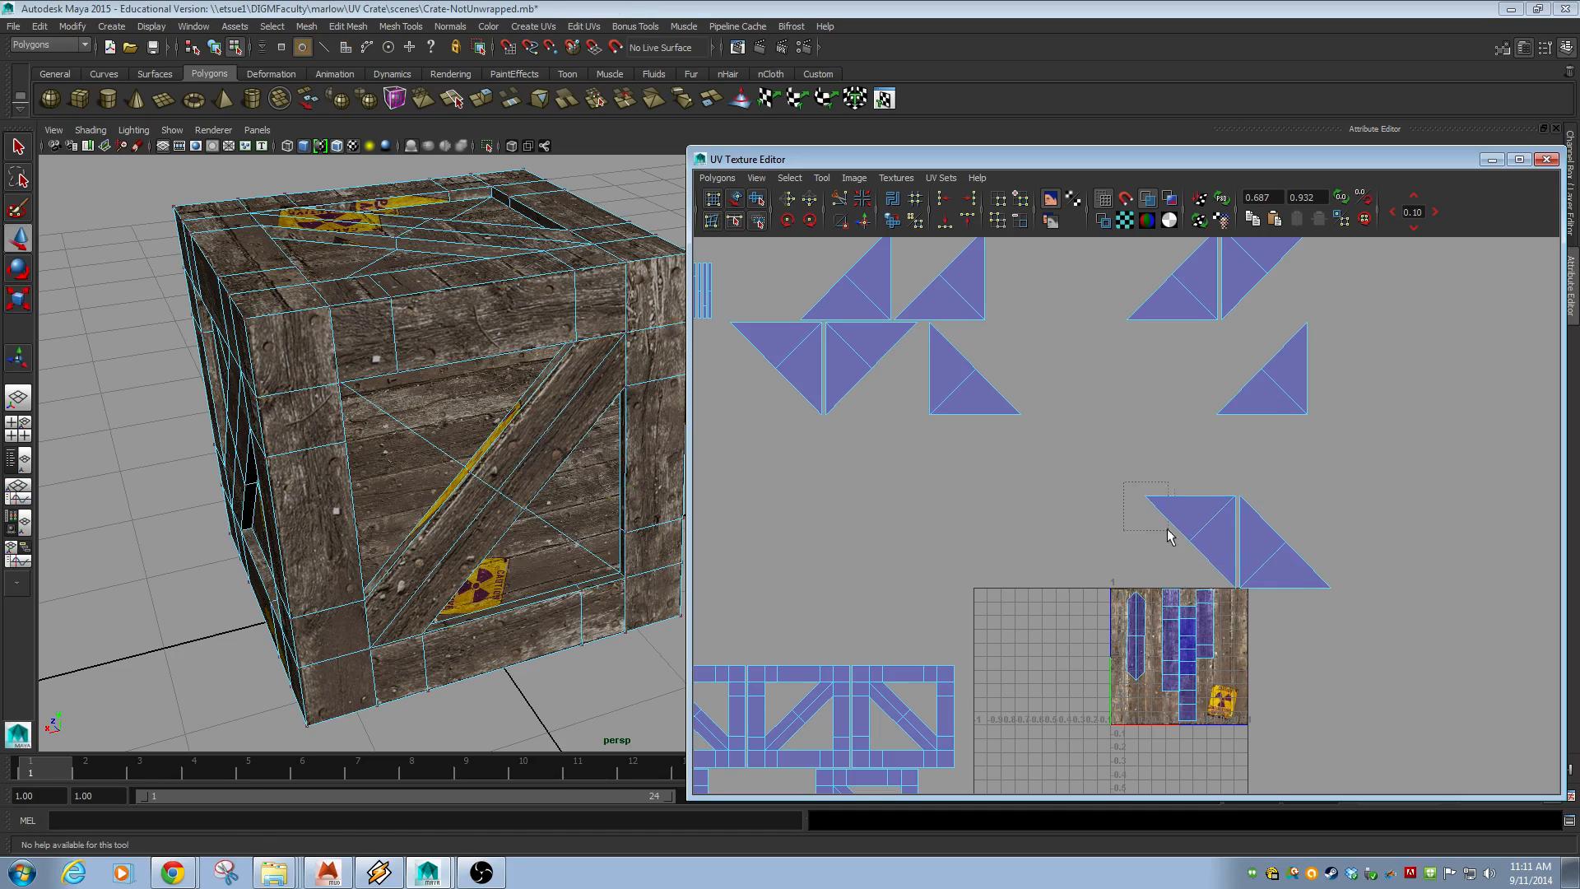
pyautogui.click(1145, 496)
pyautogui.click(790, 178)
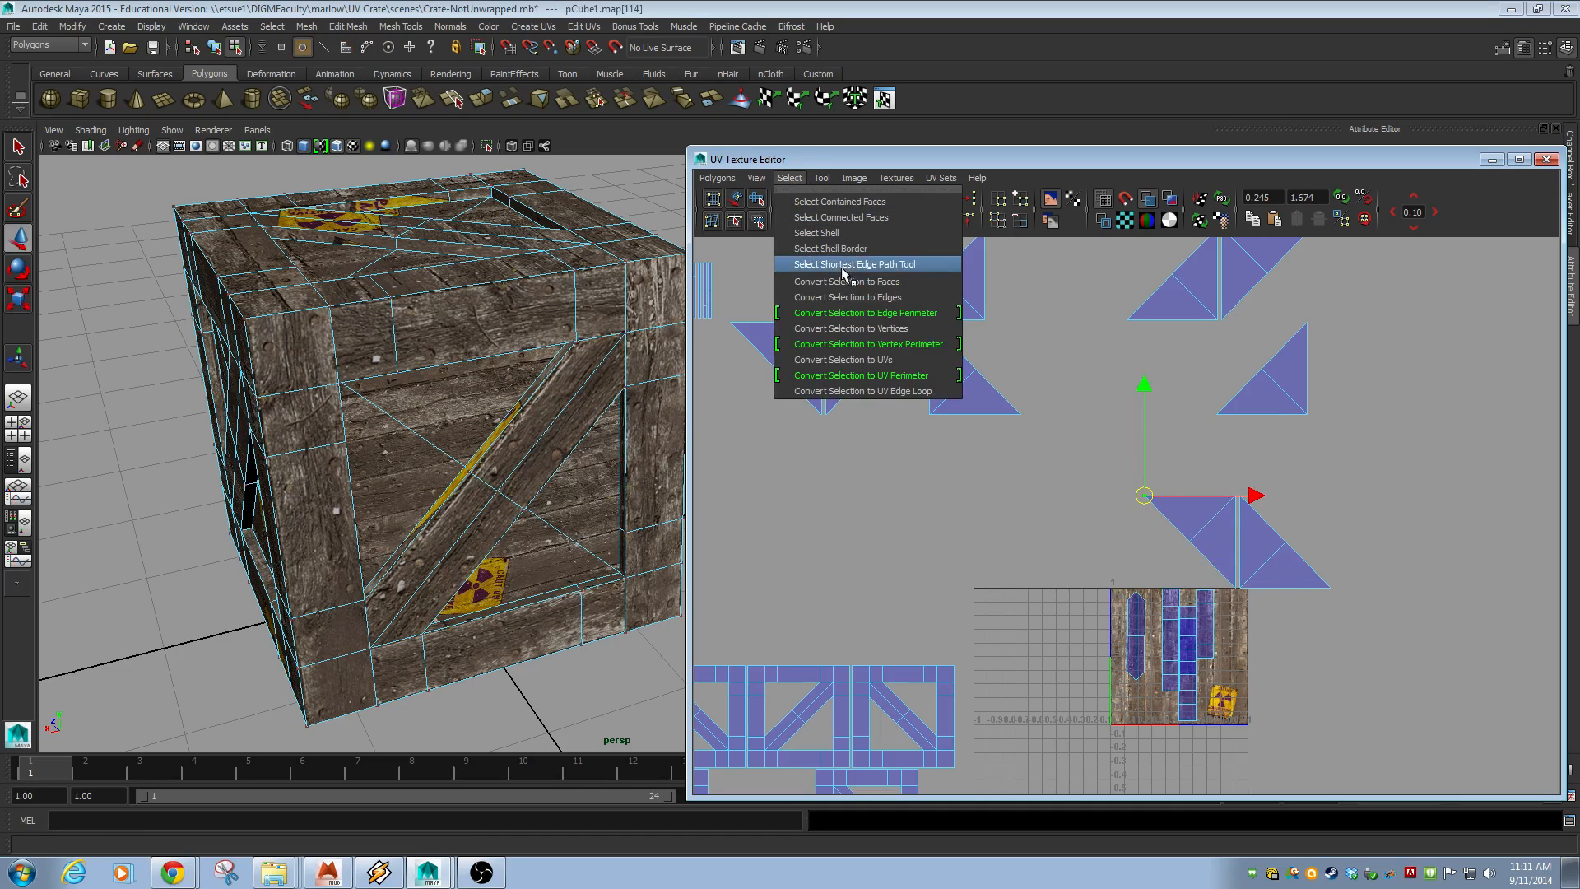
pyautogui.click(816, 233)
pyautogui.moveTo(1195, 542); pyautogui.dragTo(1188, 670)
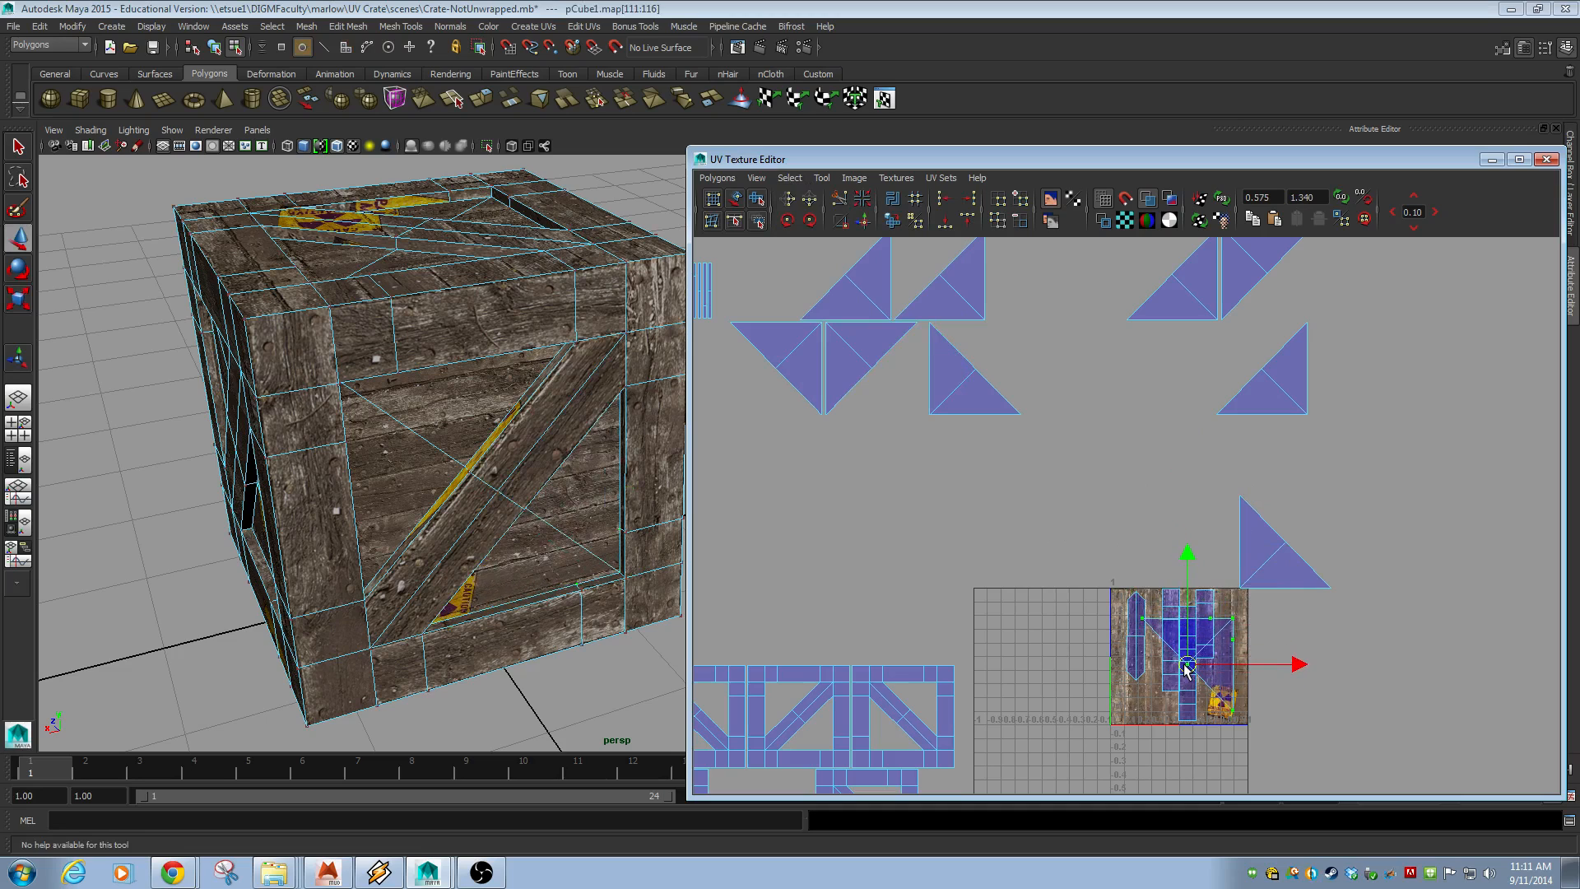
# - Rotate the triangular panel shell 90 degrees counterclockwise and move it over the texture's radioactive caution sign
pyautogui.click(809, 218)
pyautogui.click(810, 218)
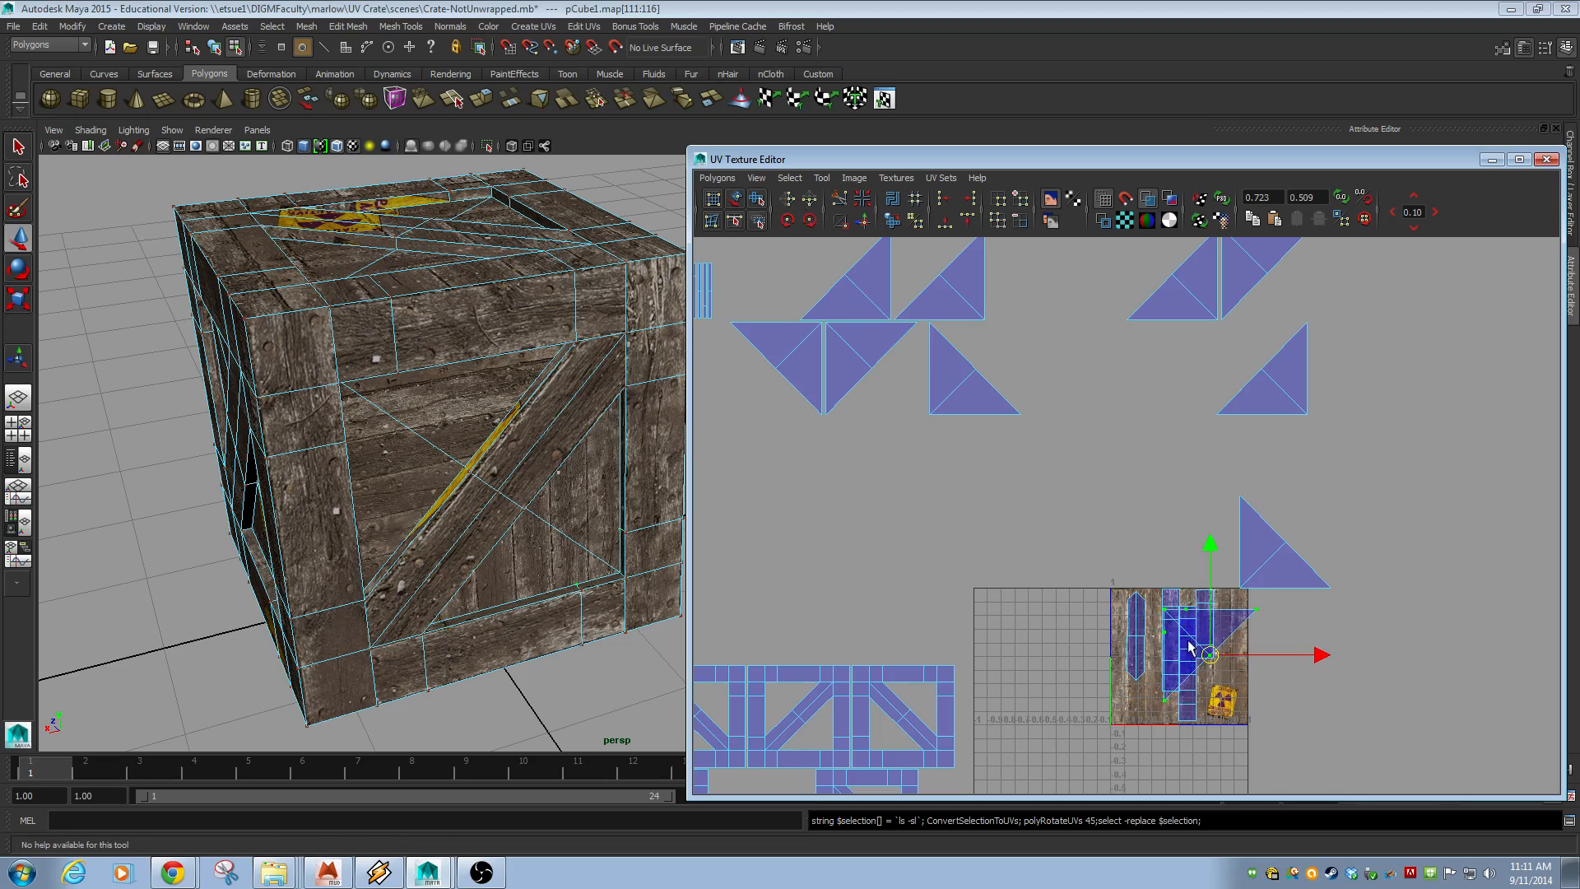
pyautogui.moveTo(1189, 646); pyautogui.dragTo(1238, 719)
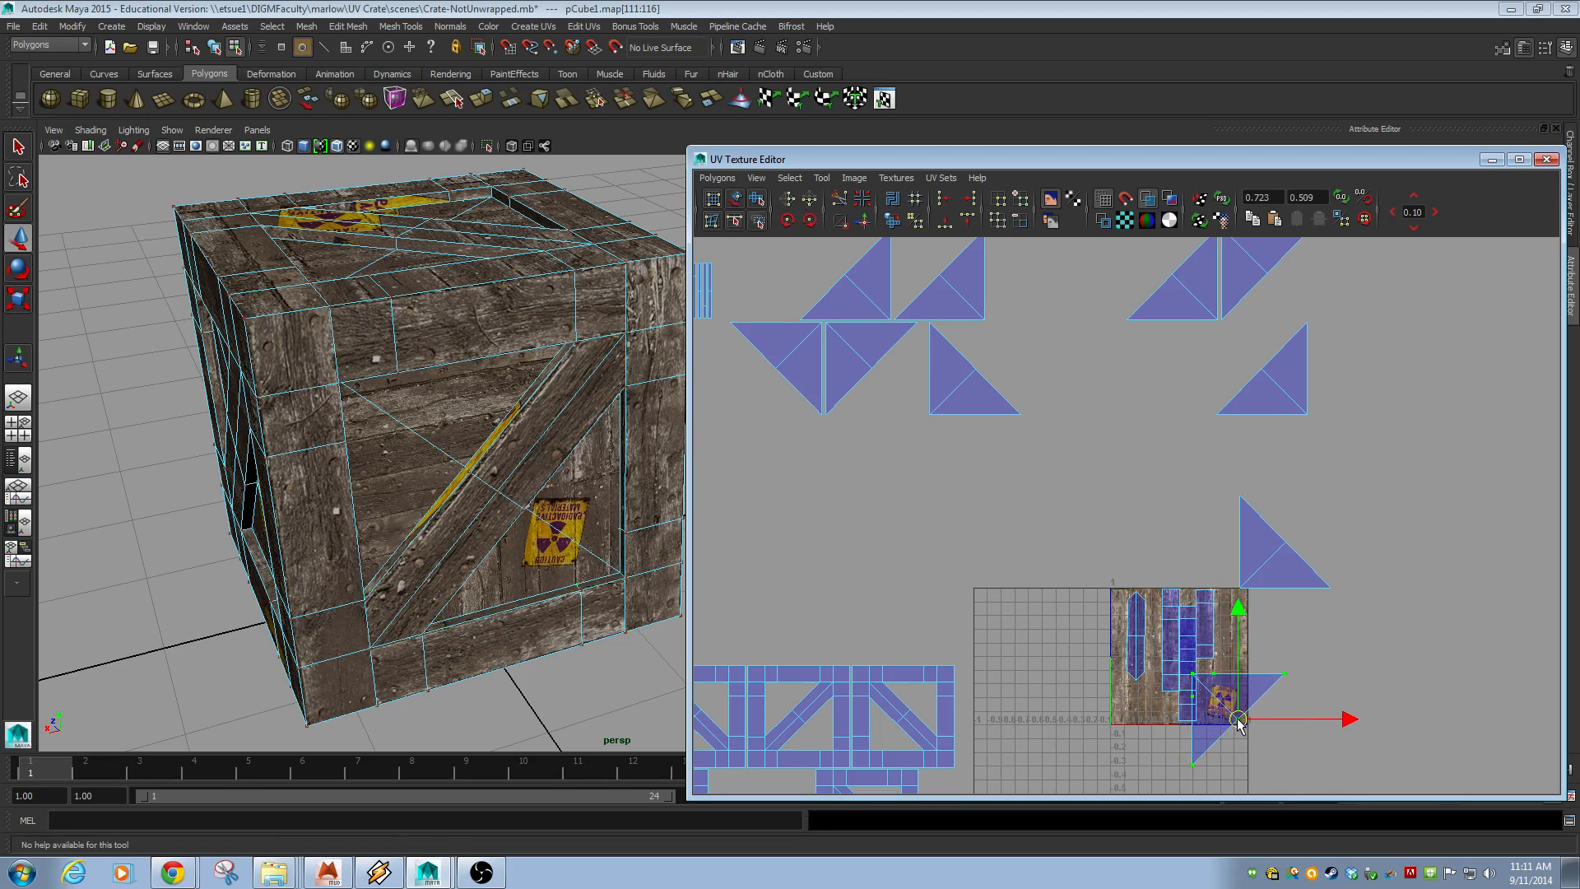
# - Rotate the triangular shell another 180 degrees in 45-degree steps and fit it around the caution sign inside the texture's lower-right corner
pyautogui.click(788, 221)
pyautogui.click(788, 220)
pyautogui.click(788, 221)
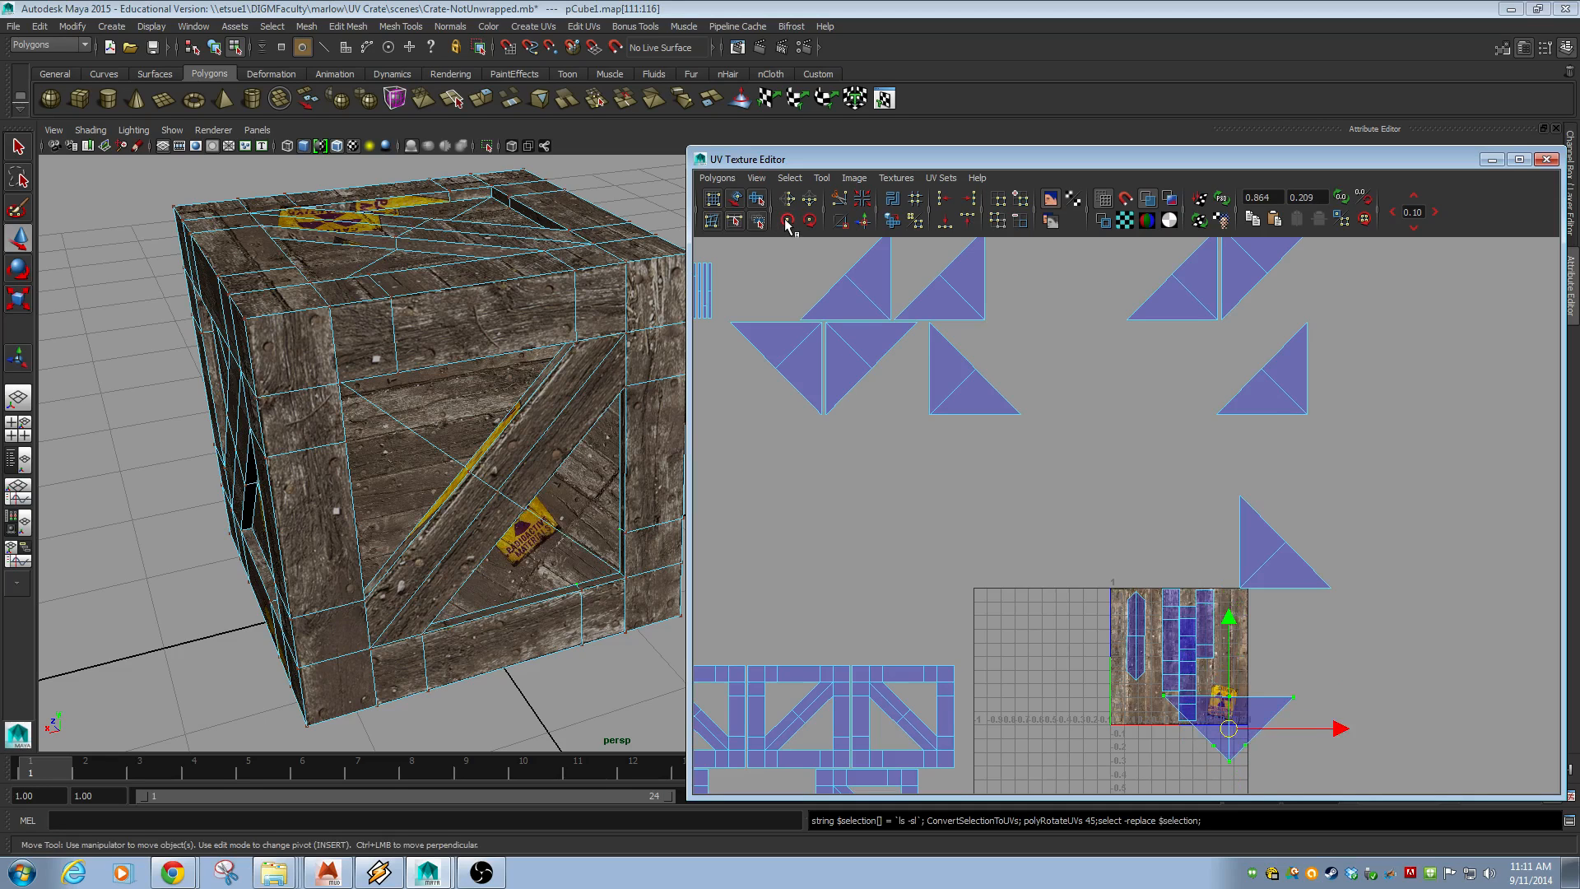
pyautogui.click(788, 220)
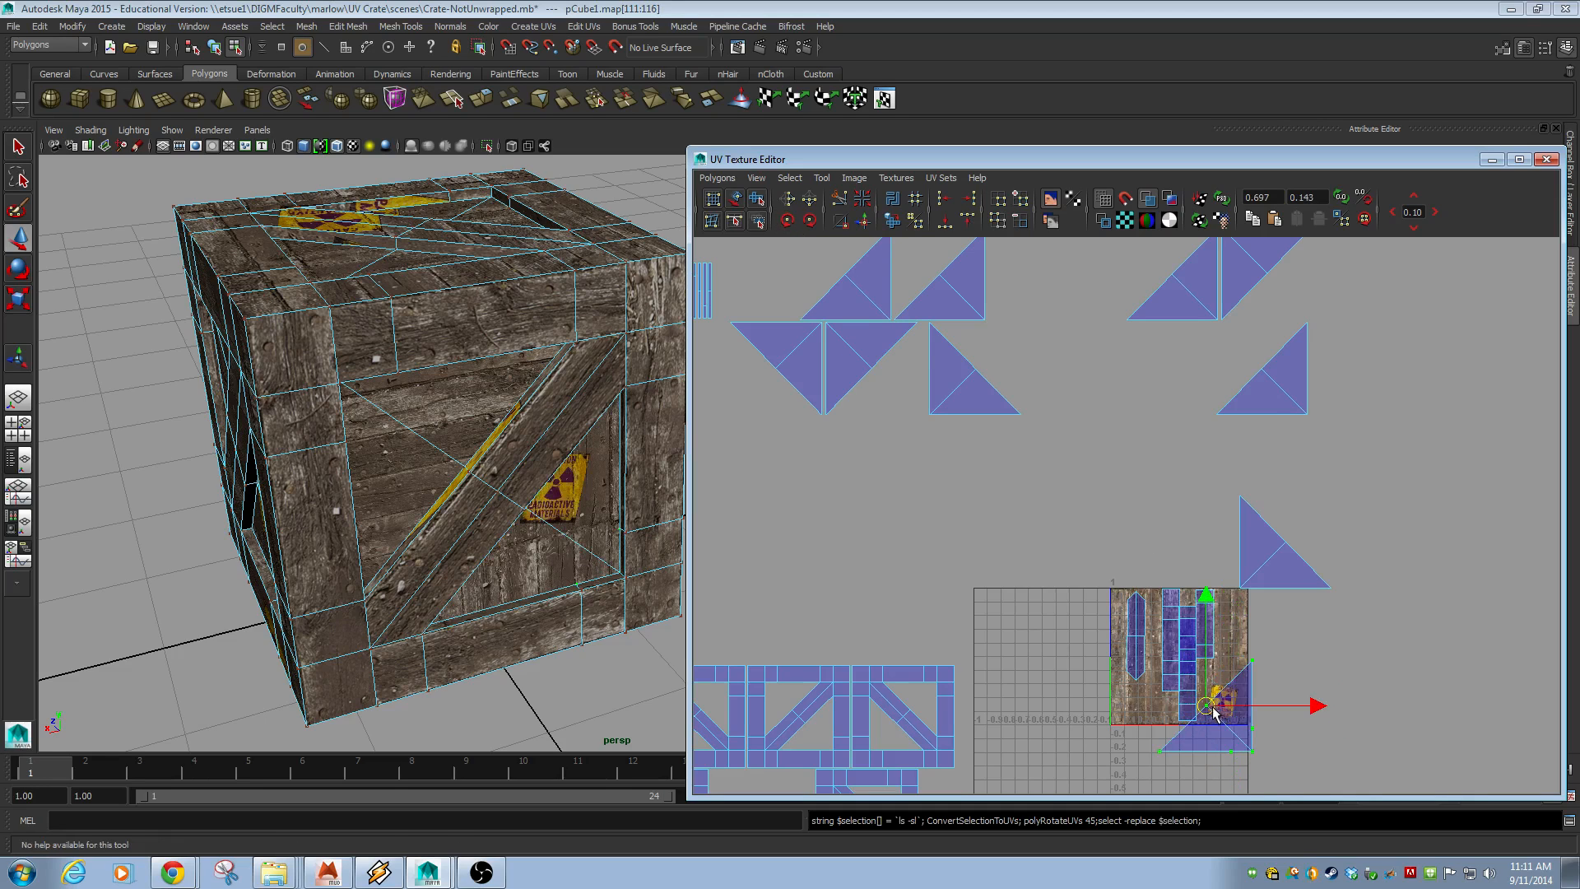
pyautogui.moveTo(1214, 713); pyautogui.dragTo(1208, 684)
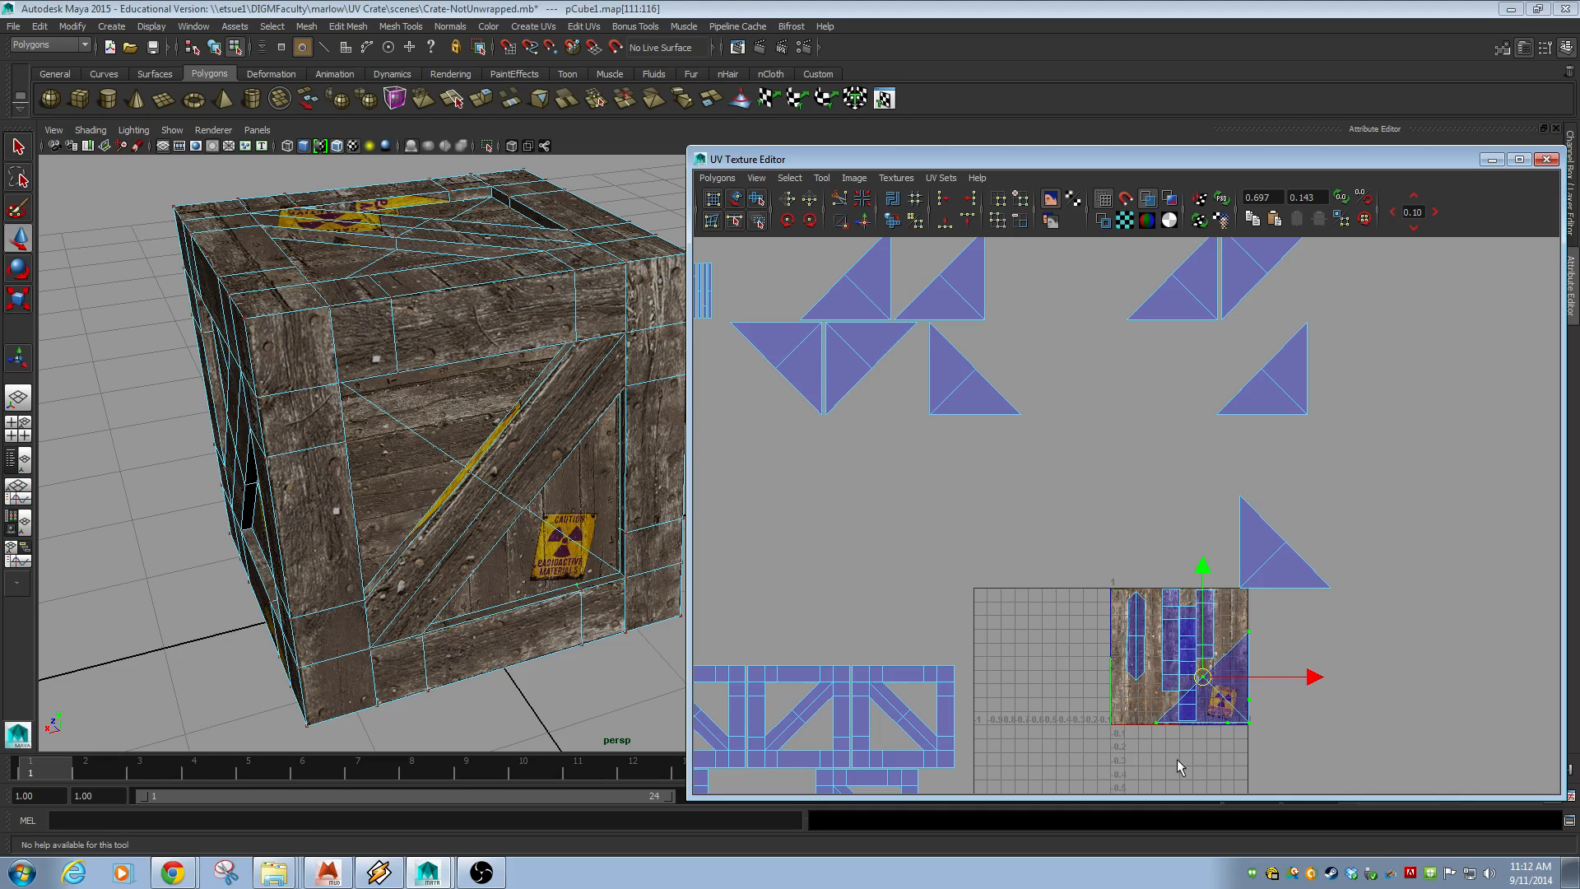
# - Try the triangular shell rotated 90 degrees clockwise over the caution sign, and turn it back to its previous orientation there
pyautogui.scroll(5, 1171, 766)
pyautogui.keyDown('alt'); pyautogui.moveTo(1262, 671); pyautogui.dragTo(1051, 611, button='middle'); pyautogui.keyUp('alt')
pyautogui.keyDown('alt'); pyautogui.moveTo(722, 607); pyautogui.dragTo(1003, 640, button='right'); pyautogui.keyUp('alt')
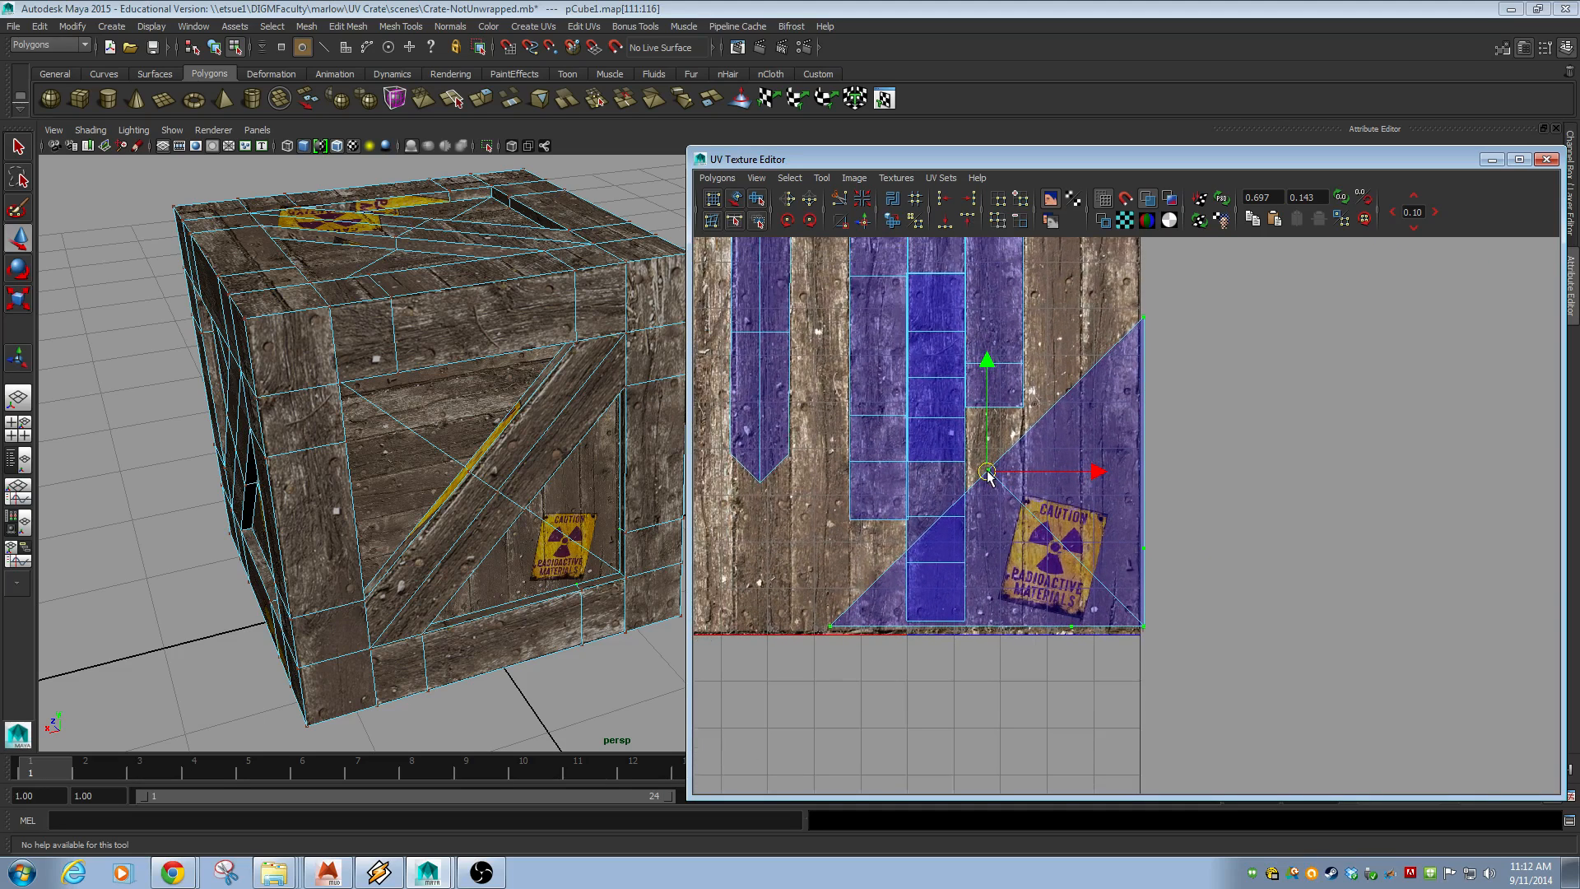
pyautogui.click(810, 221)
pyautogui.click(809, 220)
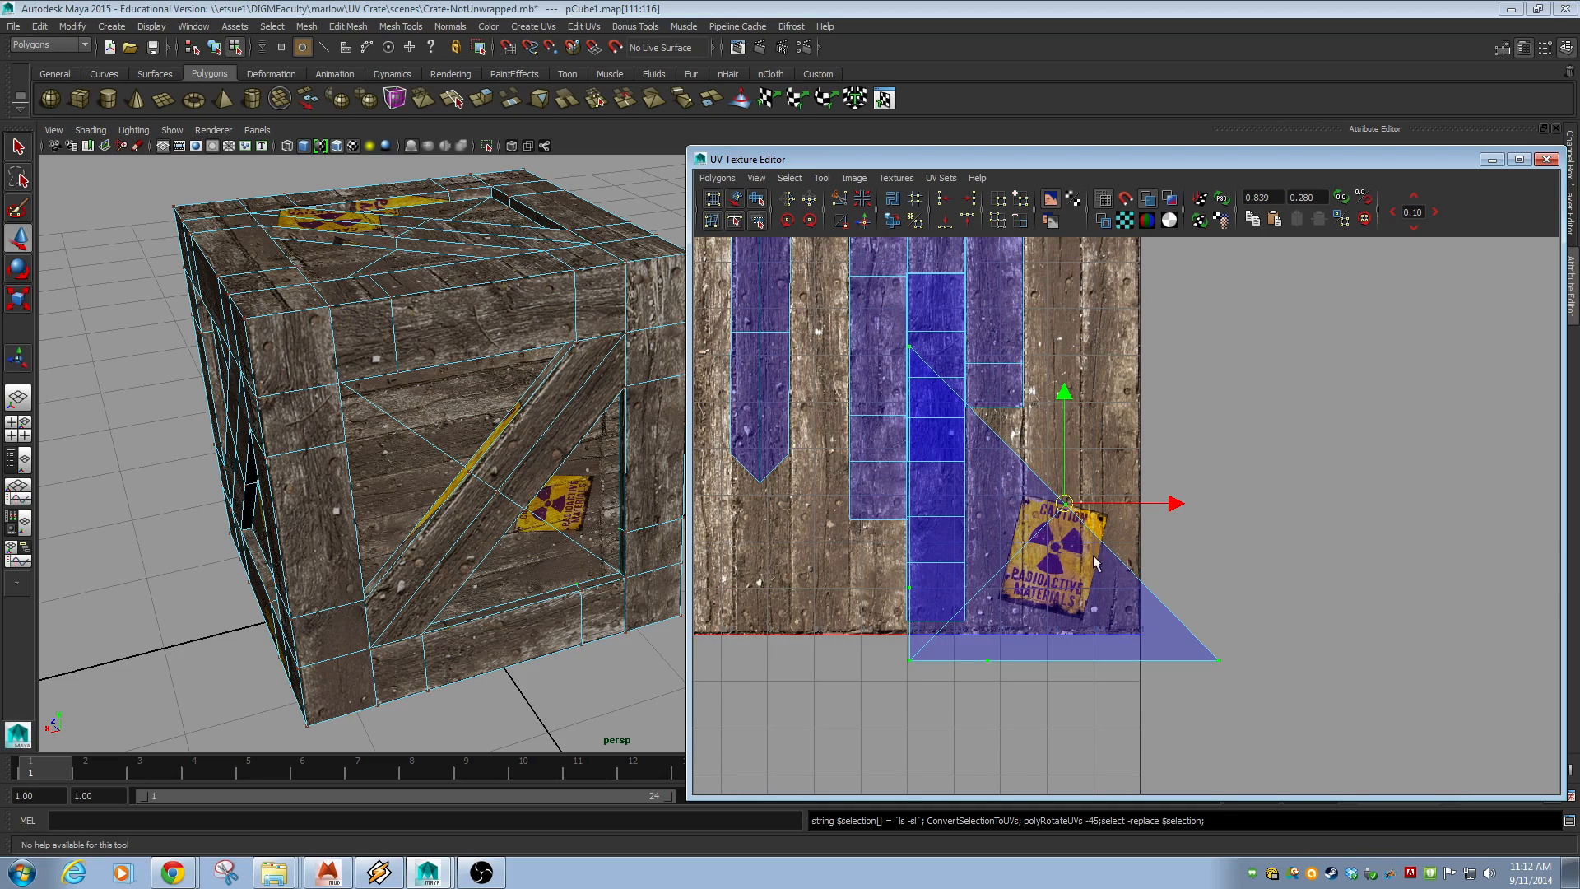
pyautogui.moveTo(1067, 514); pyautogui.dragTo(1101, 484)
pyautogui.moveTo(1113, 484); pyautogui.dragTo(1140, 485)
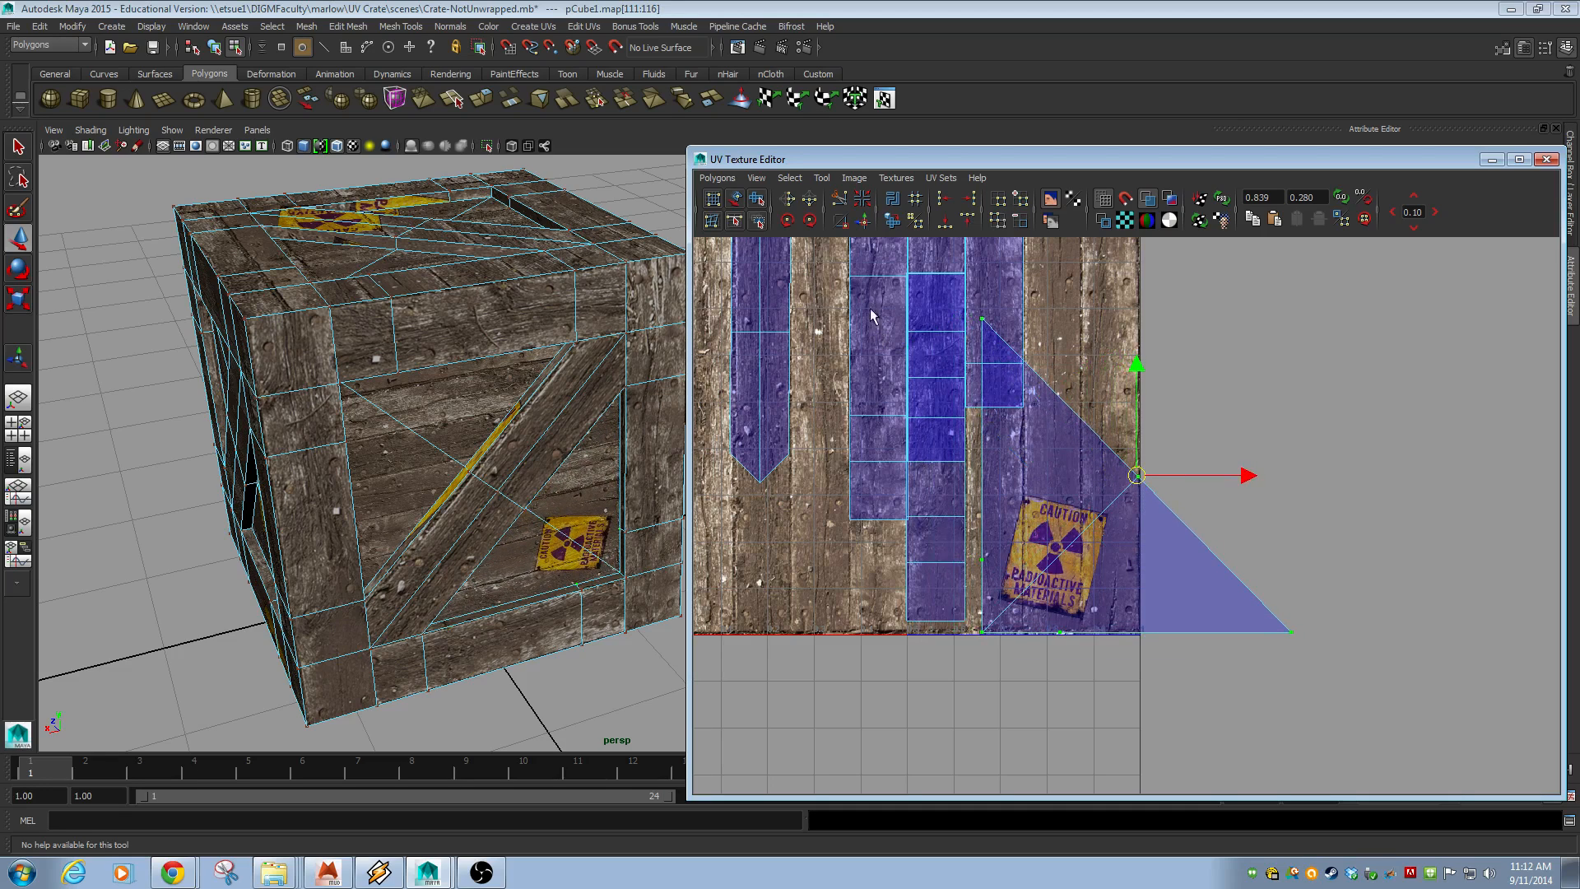
pyautogui.click(788, 222)
pyautogui.click(787, 222)
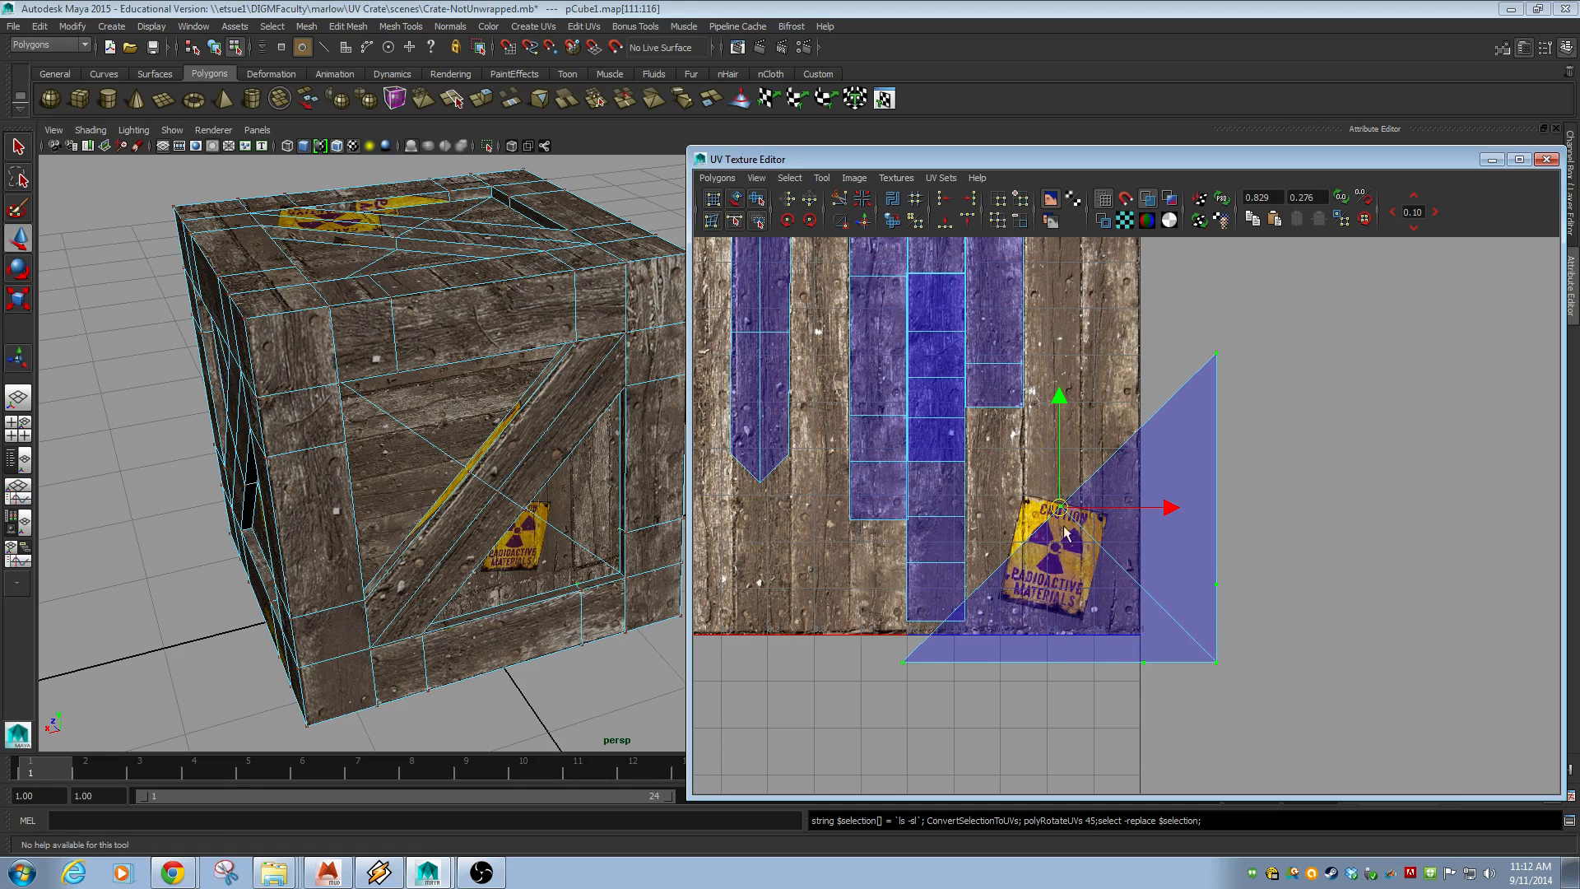
pyautogui.moveTo(1053, 510); pyautogui.dragTo(975, 483)
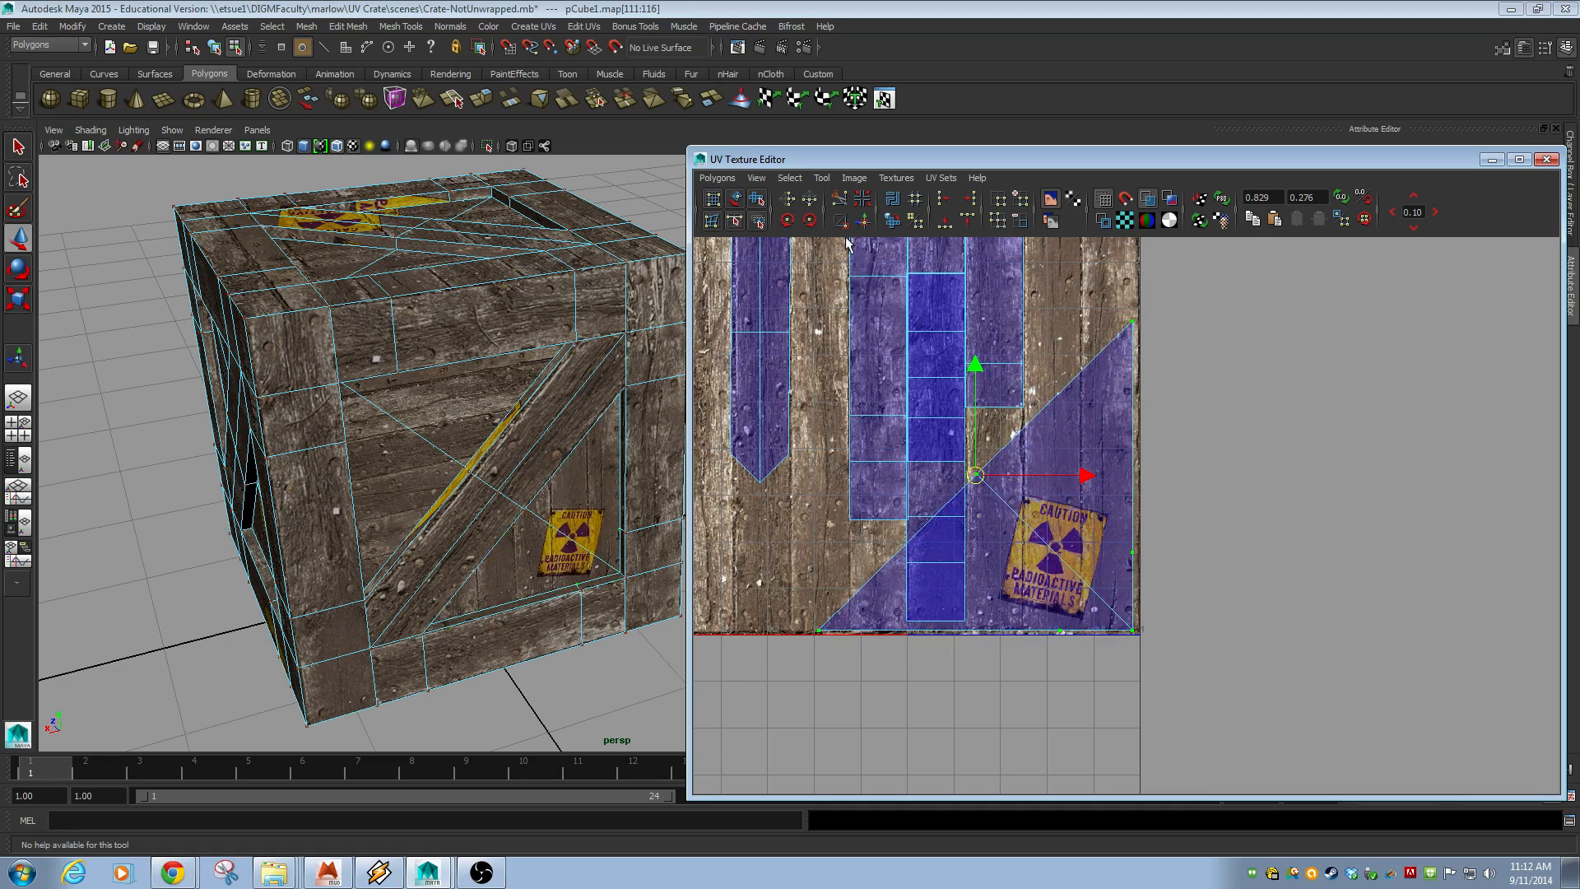
# - Rotate the triangular shell a net 90 degrees counterclockwise and move it to the texture's upper-left planks, clear of the caution sign
pyautogui.click(788, 222)
pyautogui.click(788, 222)
pyautogui.click(788, 222)
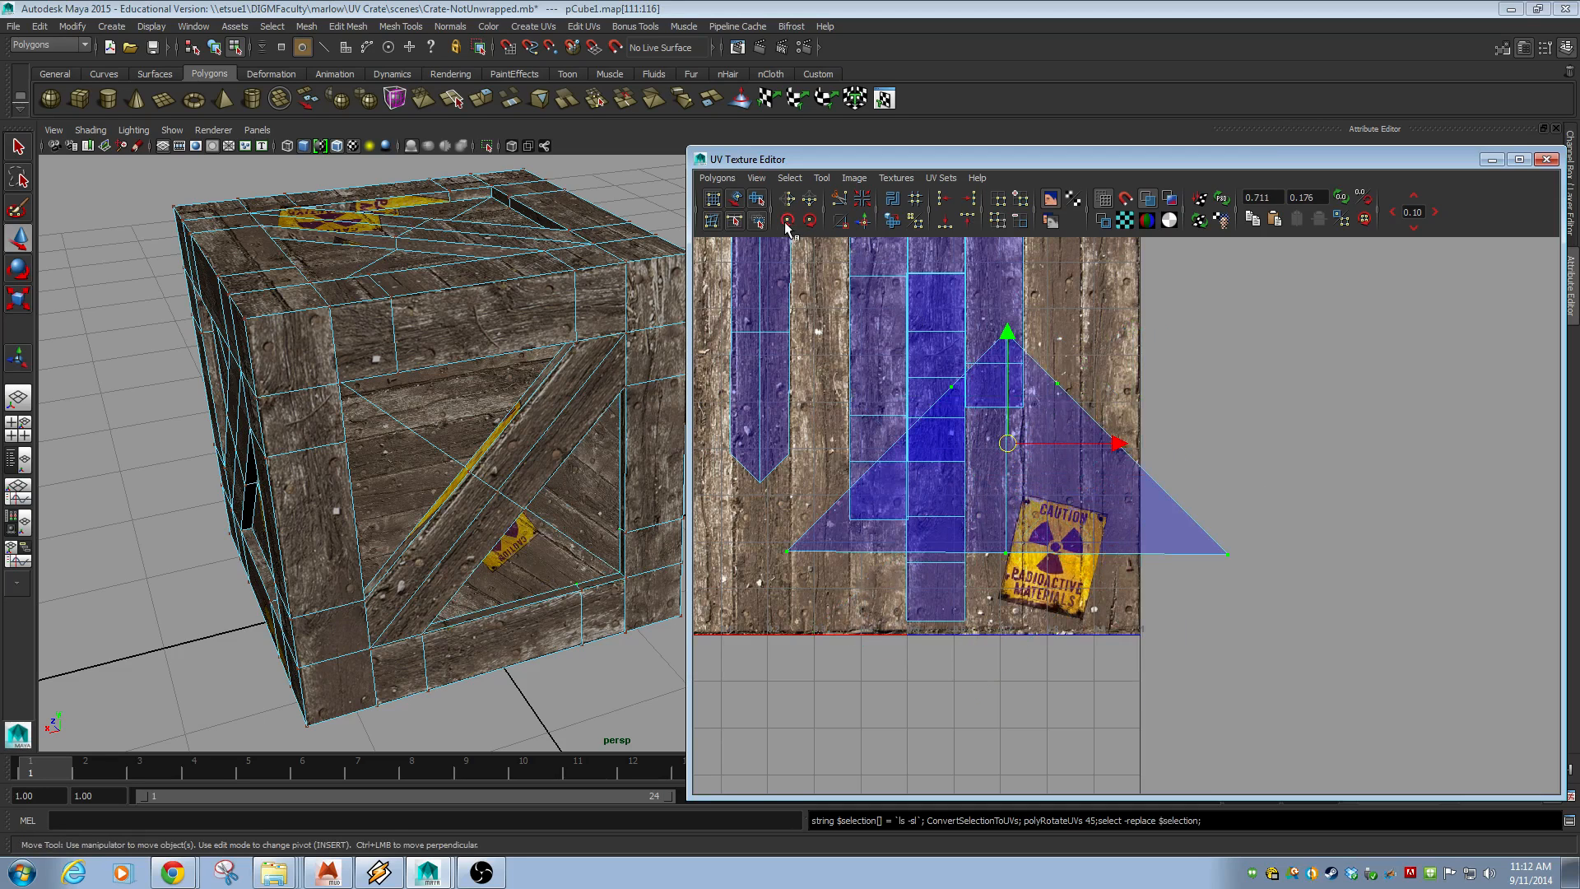
pyautogui.click(811, 223)
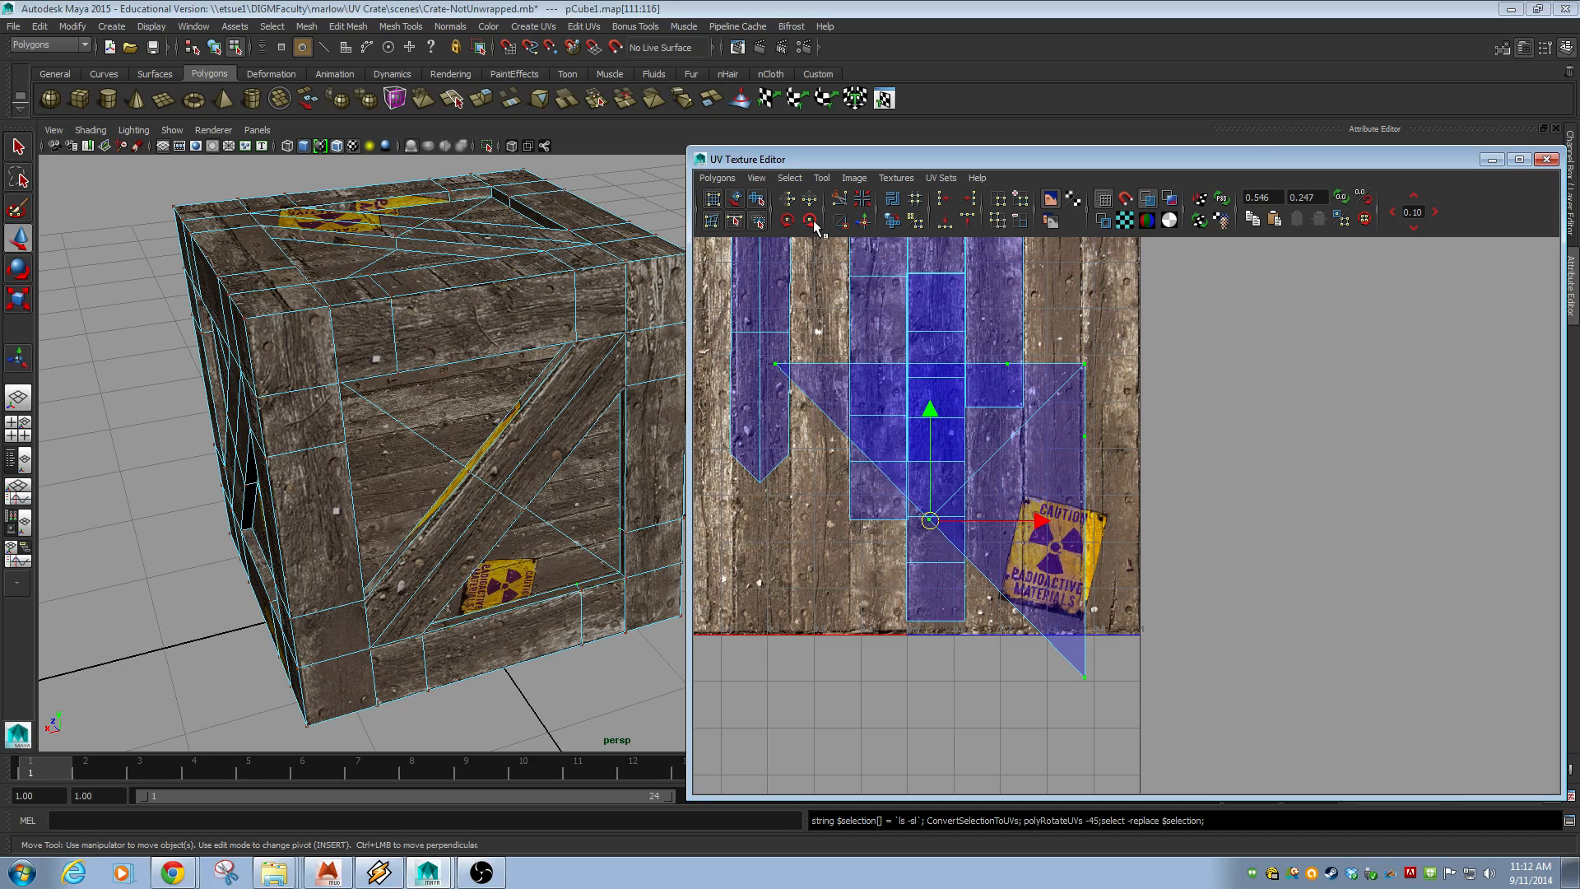
pyautogui.moveTo(931, 520); pyautogui.dragTo(807, 387)
# - Select the remaining triangular shell outside the texture and move it over the radioactive caution sign
pyautogui.keyDown('alt'); pyautogui.moveTo(947, 537); pyautogui.dragTo(1123, 637, button='middle'); pyautogui.keyUp('alt')
pyautogui.keyDown('alt'); pyautogui.moveTo(1123, 637); pyautogui.dragTo(1102, 601, button='right'); pyautogui.keyUp('alt')
pyautogui.moveTo(1102, 602); pyautogui.dragTo(1019, 674, button='middle')
pyautogui.scroll(-1, 1108, 541)
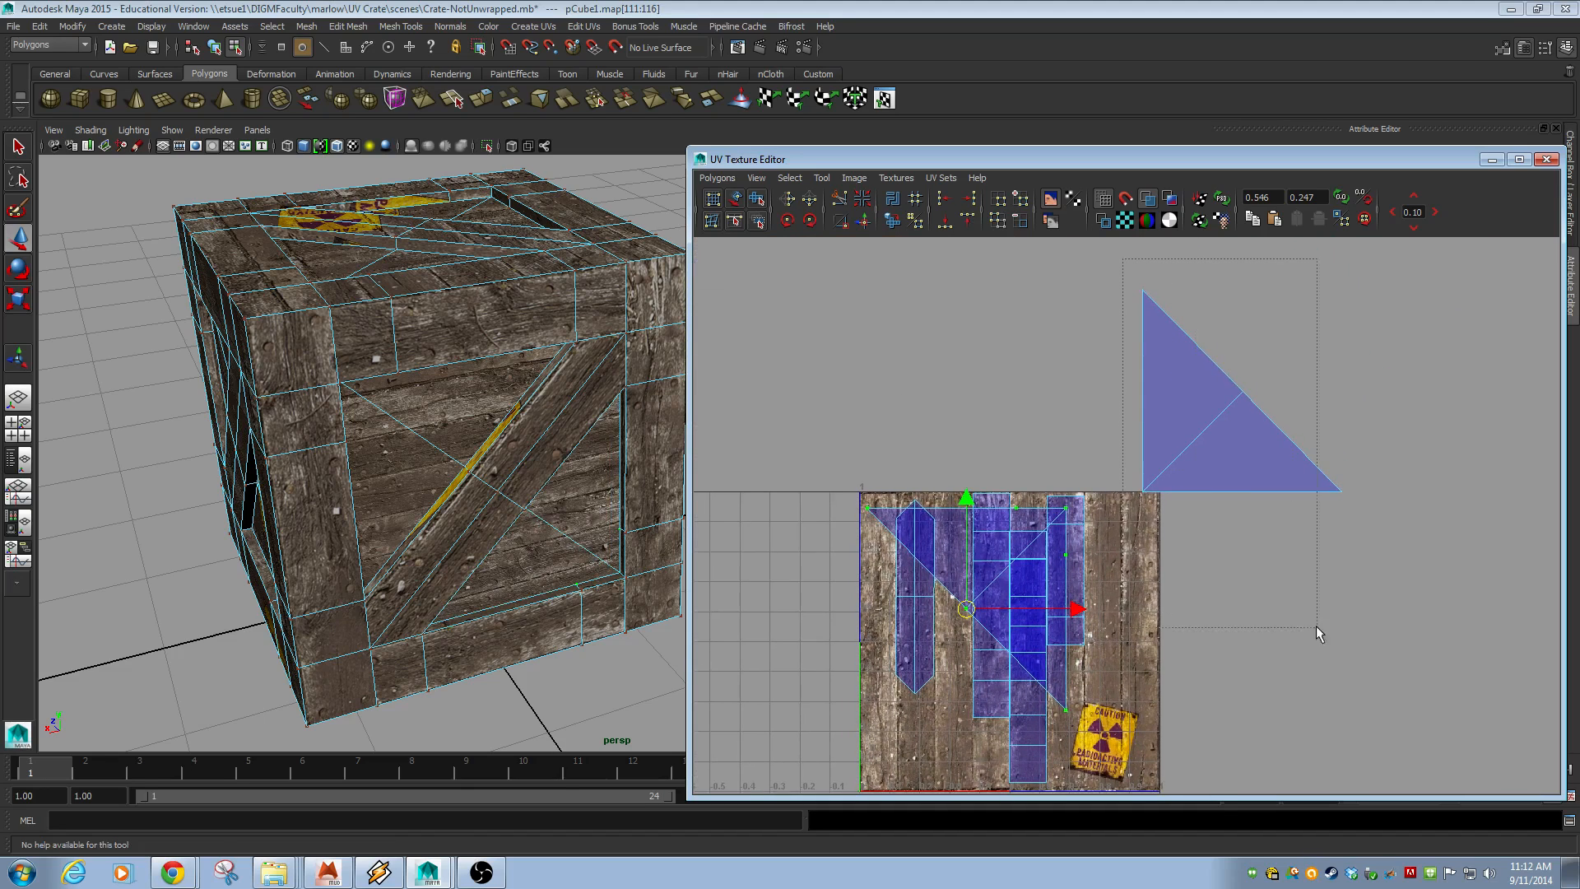
pyautogui.moveTo(1316, 632); pyautogui.dragTo(1318, 631)
pyautogui.moveTo(1243, 392); pyautogui.dragTo(1121, 688)
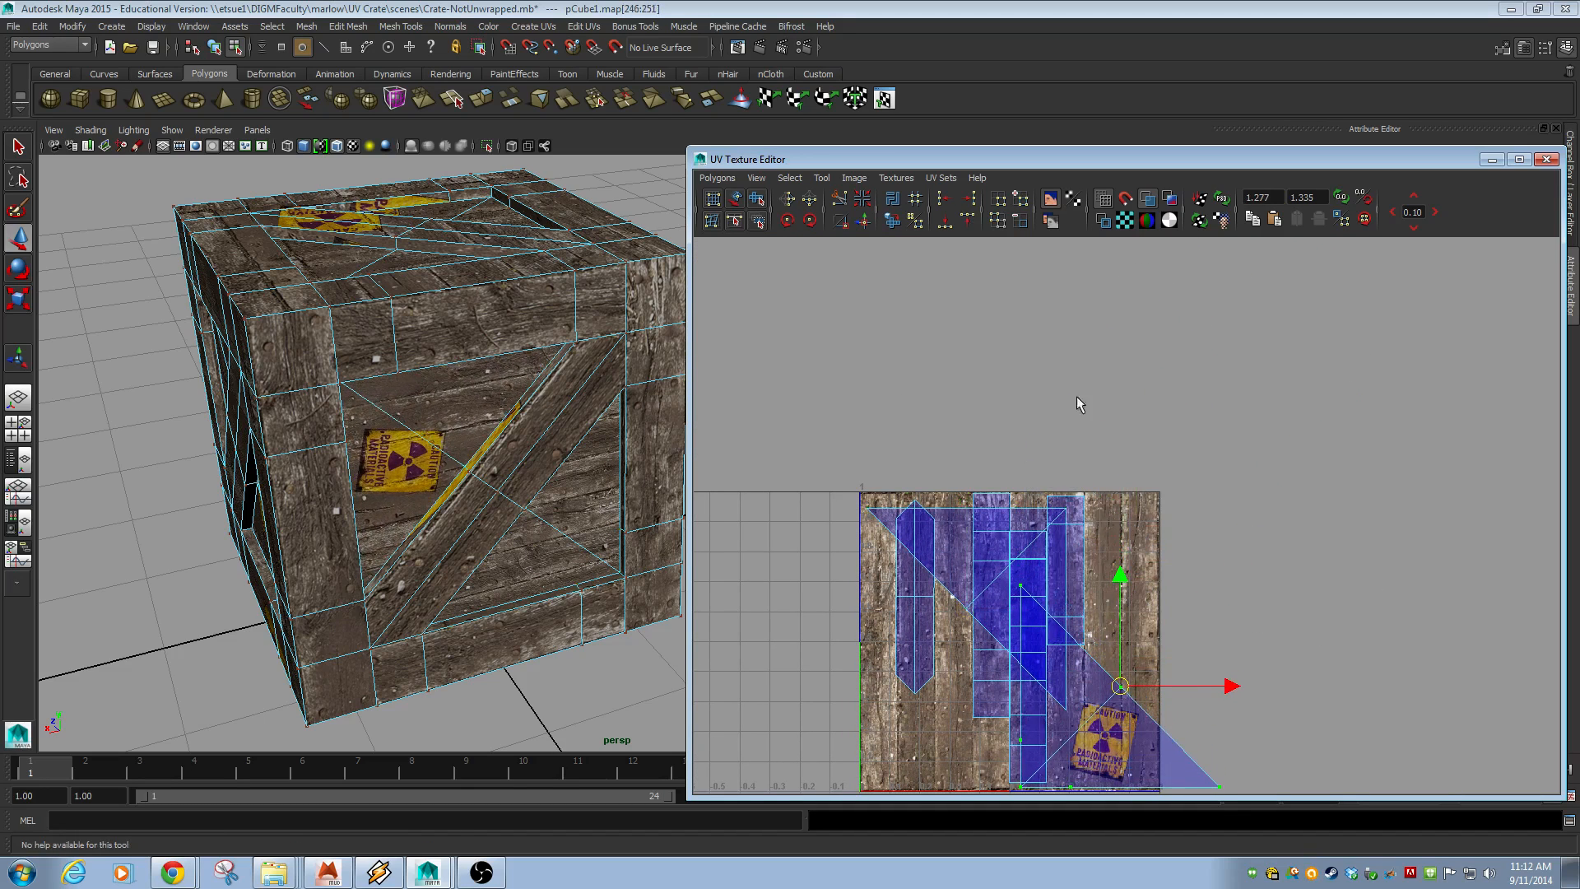
# - Rotate the second triangular shell 90 degrees counterclockwise and fit it around the caution sign inside the texture's lower-right corner
pyautogui.click(787, 221)
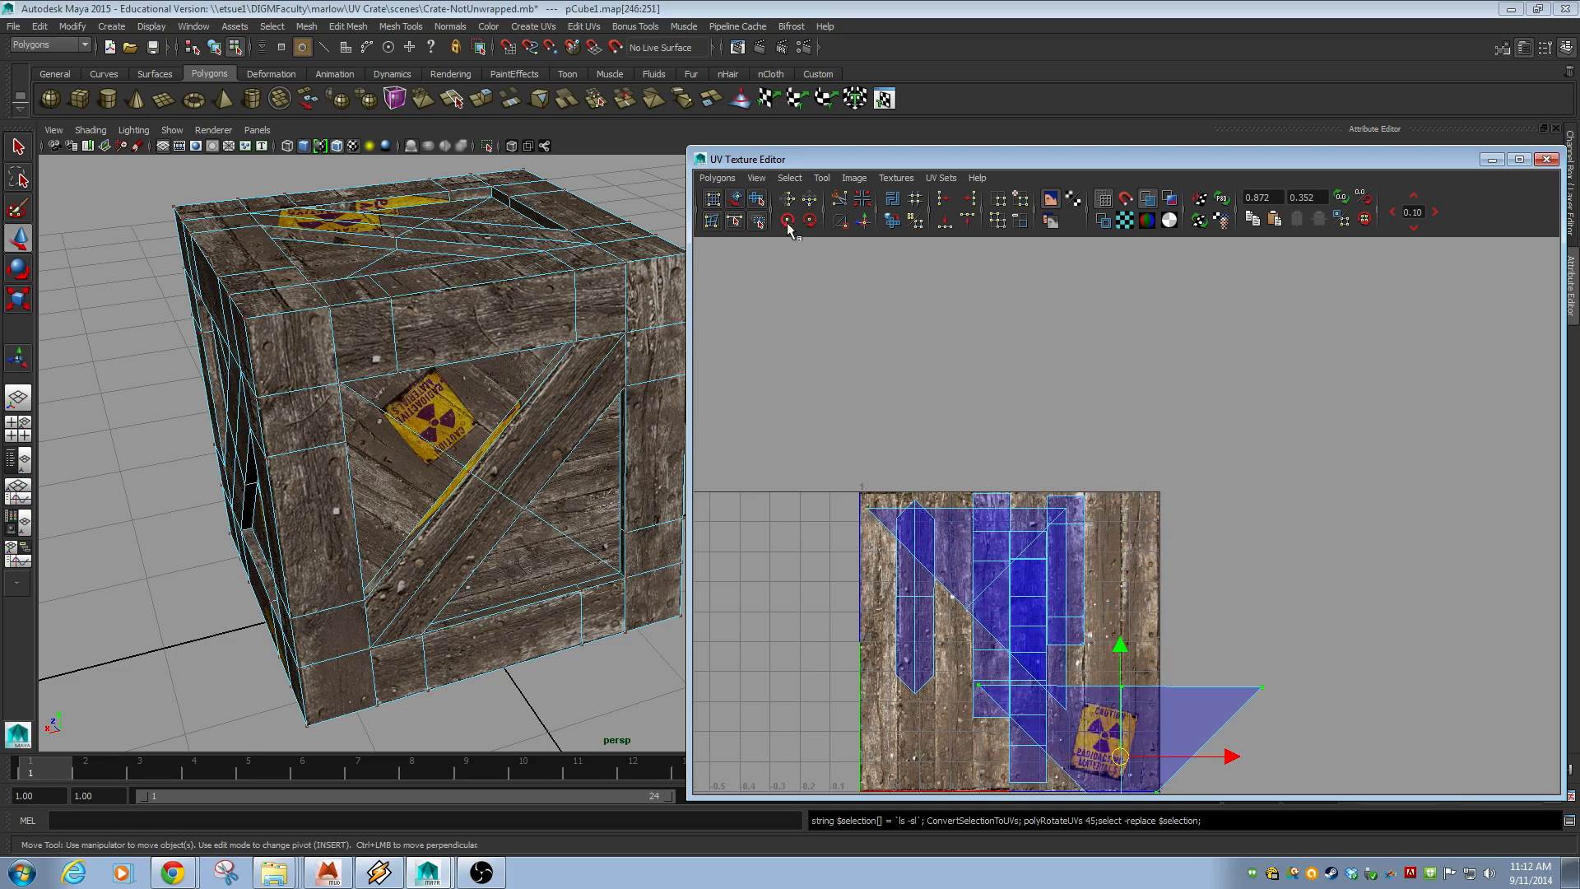
pyautogui.click(787, 221)
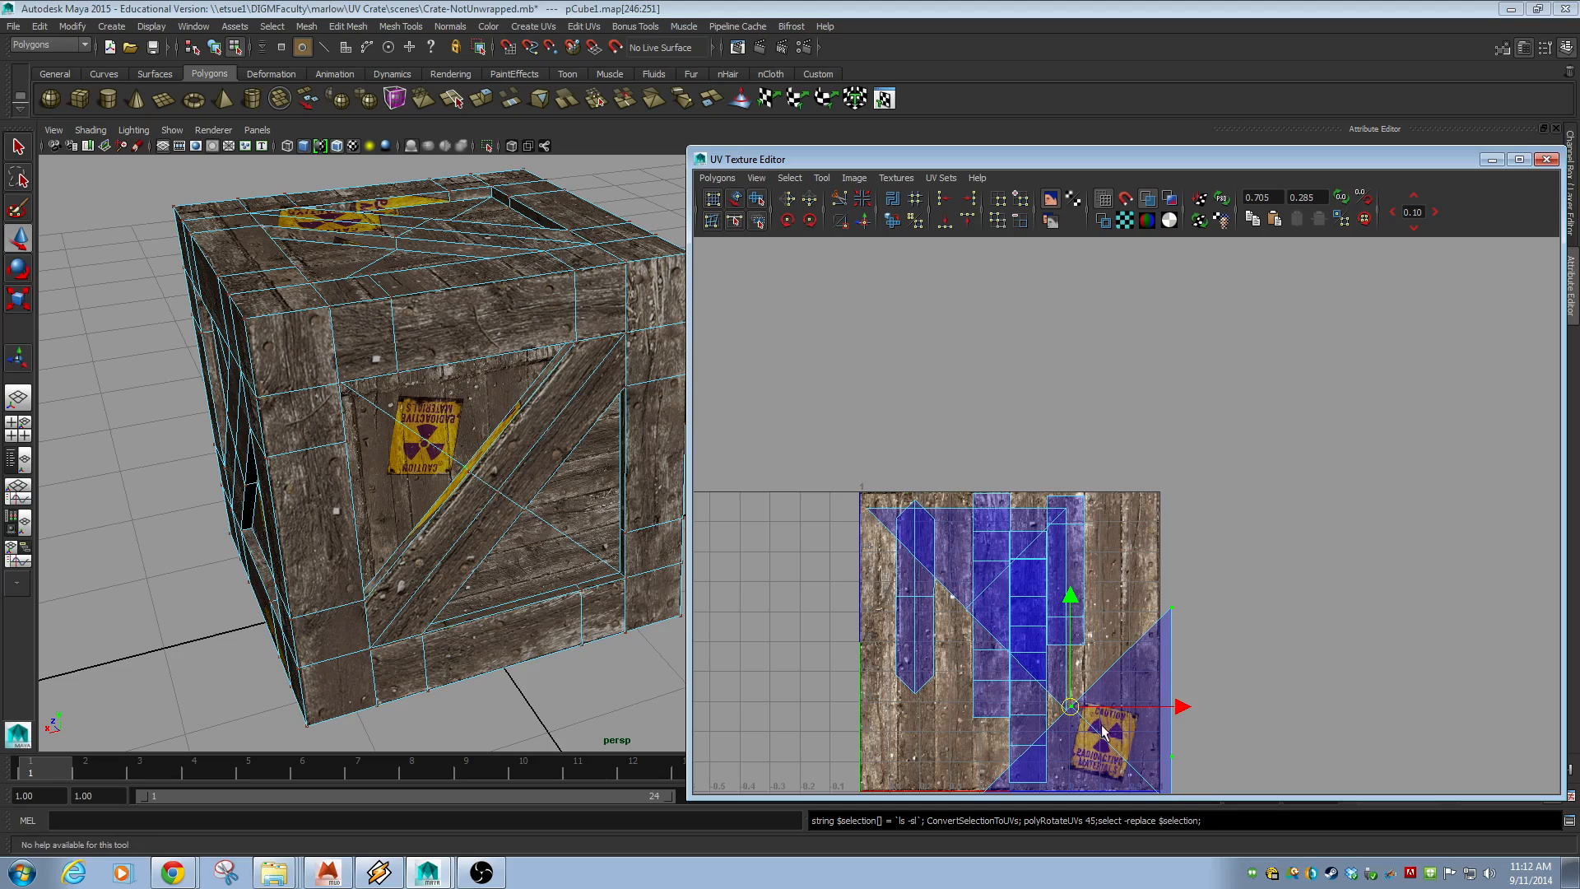
pyautogui.moveTo(1105, 731); pyautogui.dragTo(1052, 689)
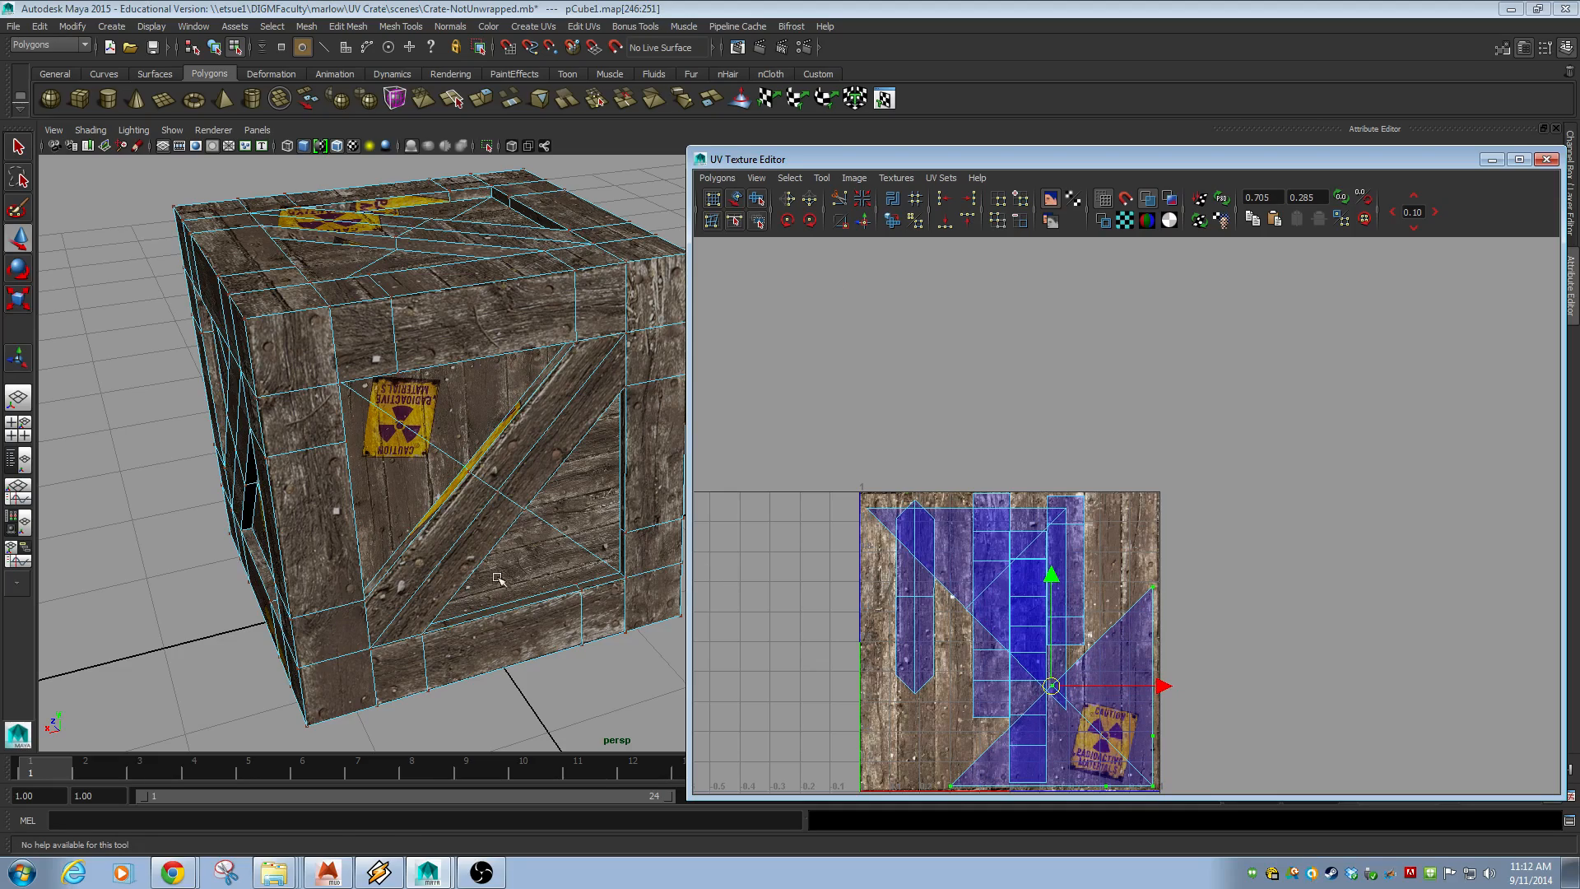
pyautogui.keyDown('alt'); pyautogui.moveTo(499, 580); pyautogui.dragTo(379, 560); pyautogui.keyUp('alt')
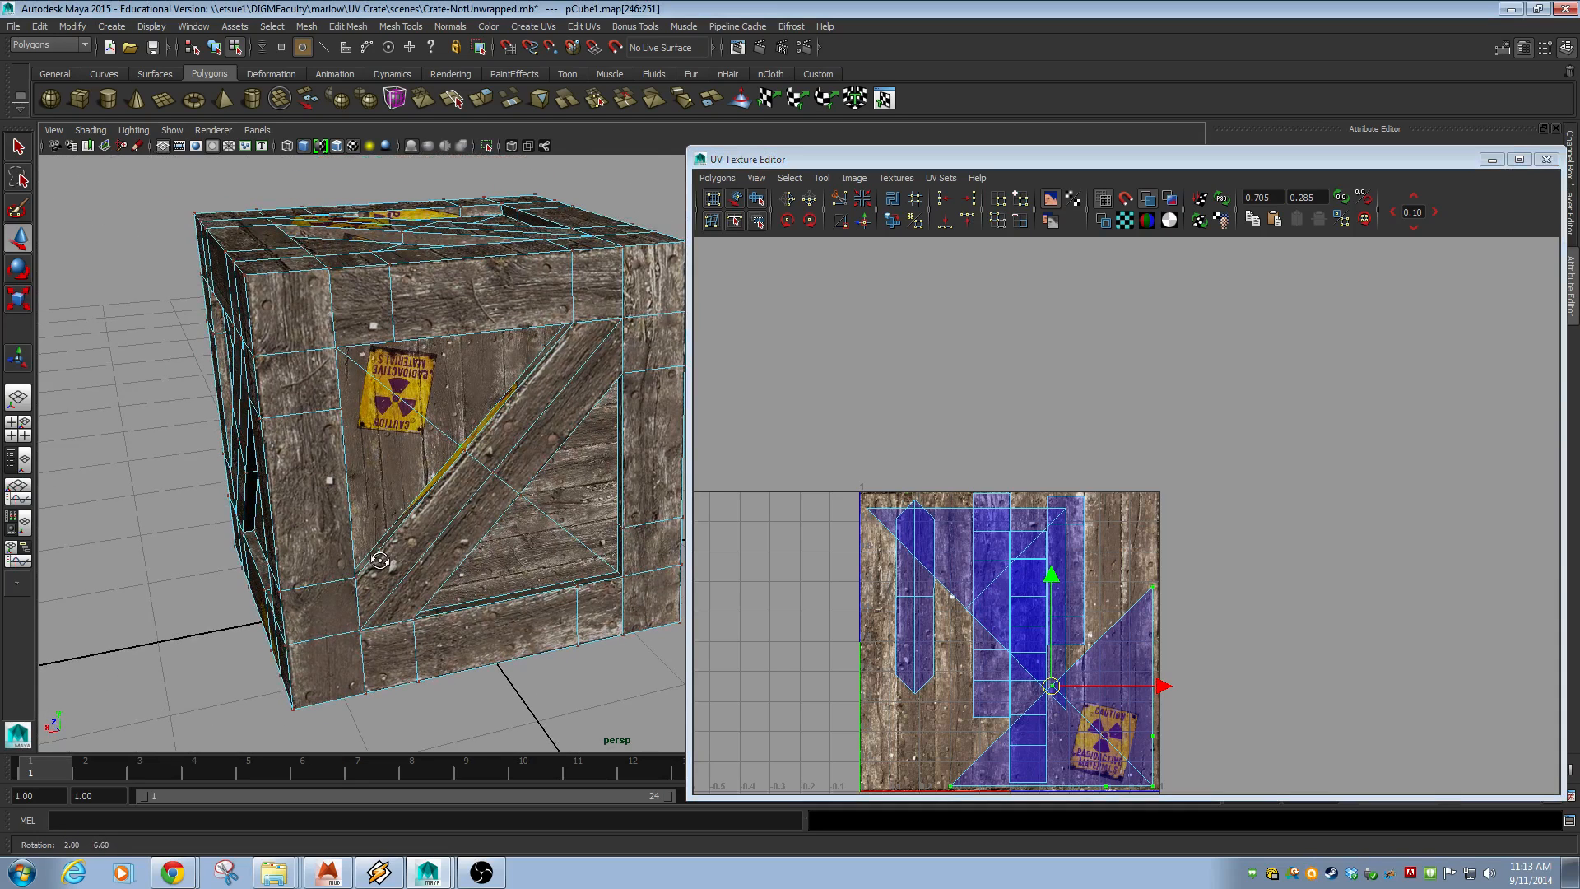
# - Try the second triangular shell in its other orientations, turning it counterclockwise through 360 degrees, and refit it around the caution sign
pyautogui.click(786, 220)
pyautogui.click(783, 219)
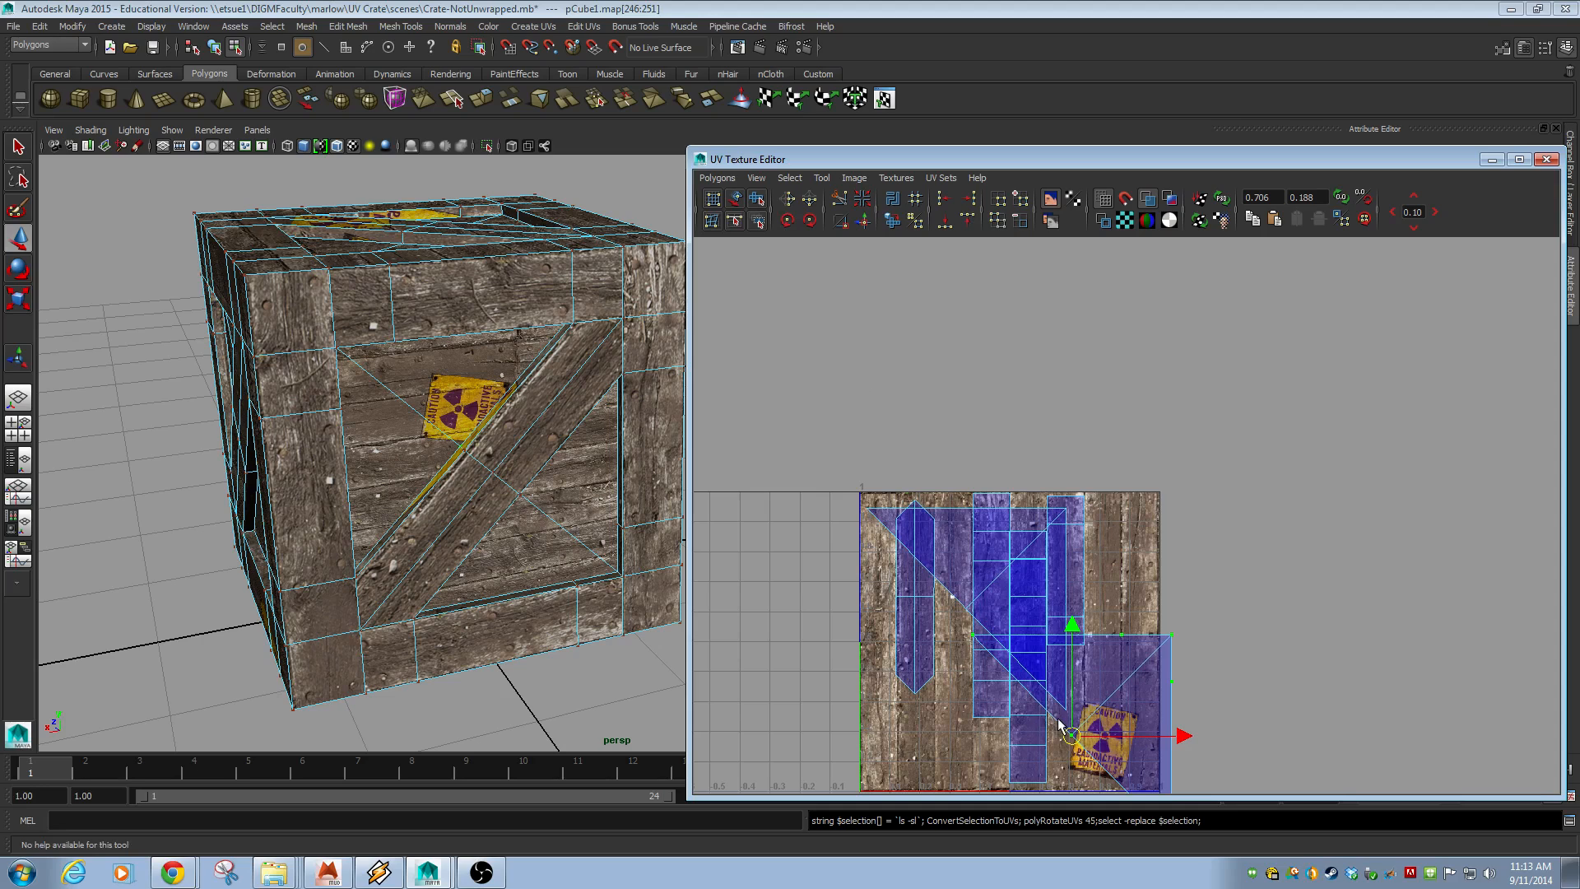
pyautogui.click(786, 220)
pyautogui.click(786, 220)
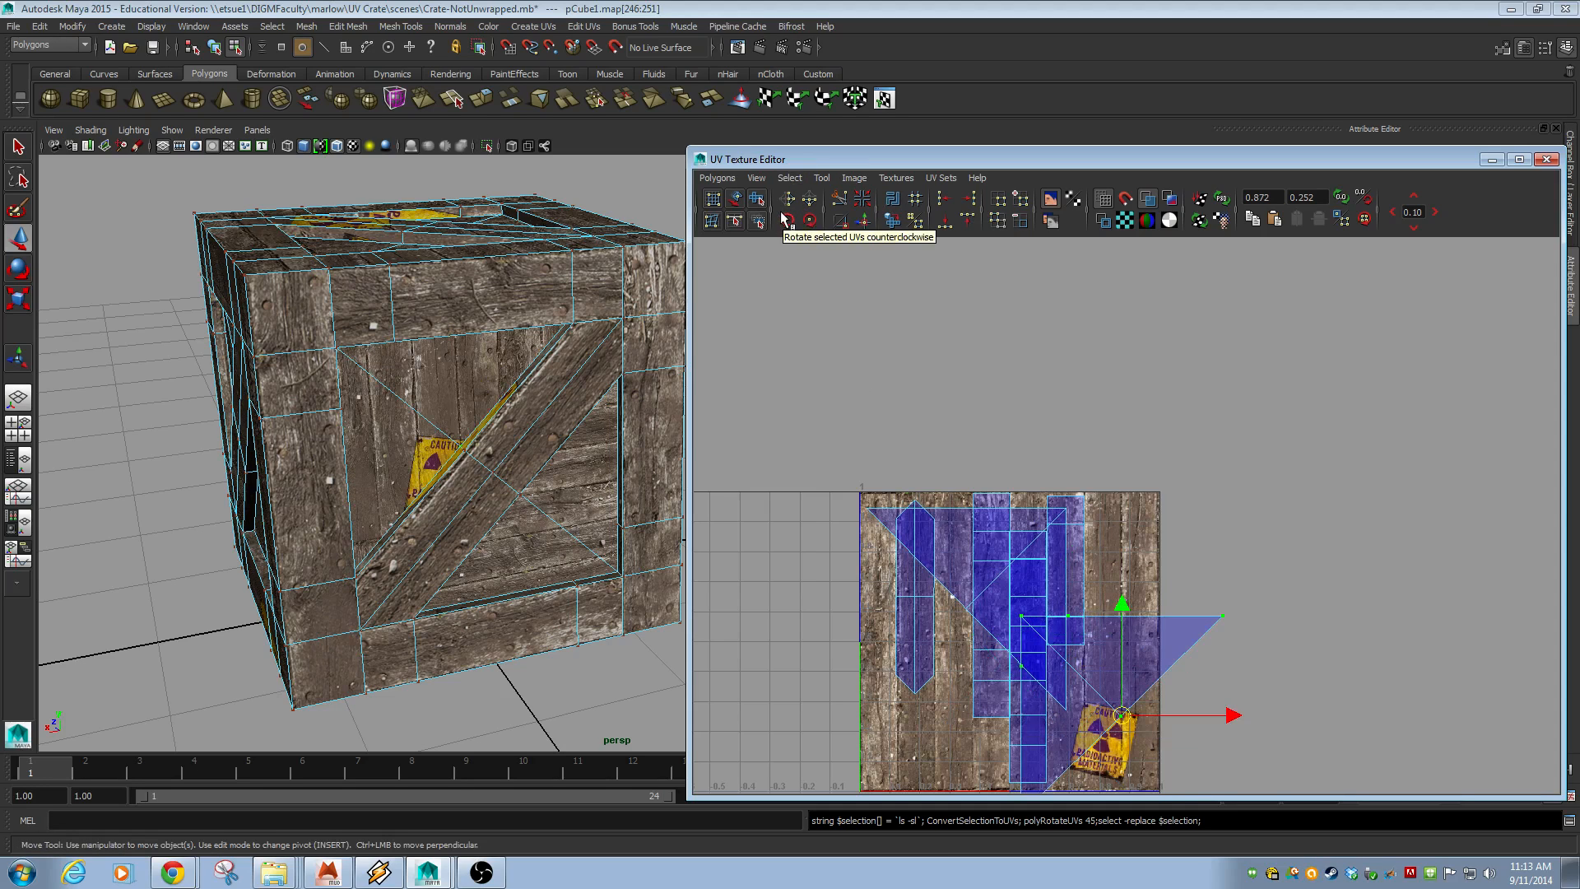
pyautogui.moveTo(1120, 722); pyautogui.dragTo(1078, 705)
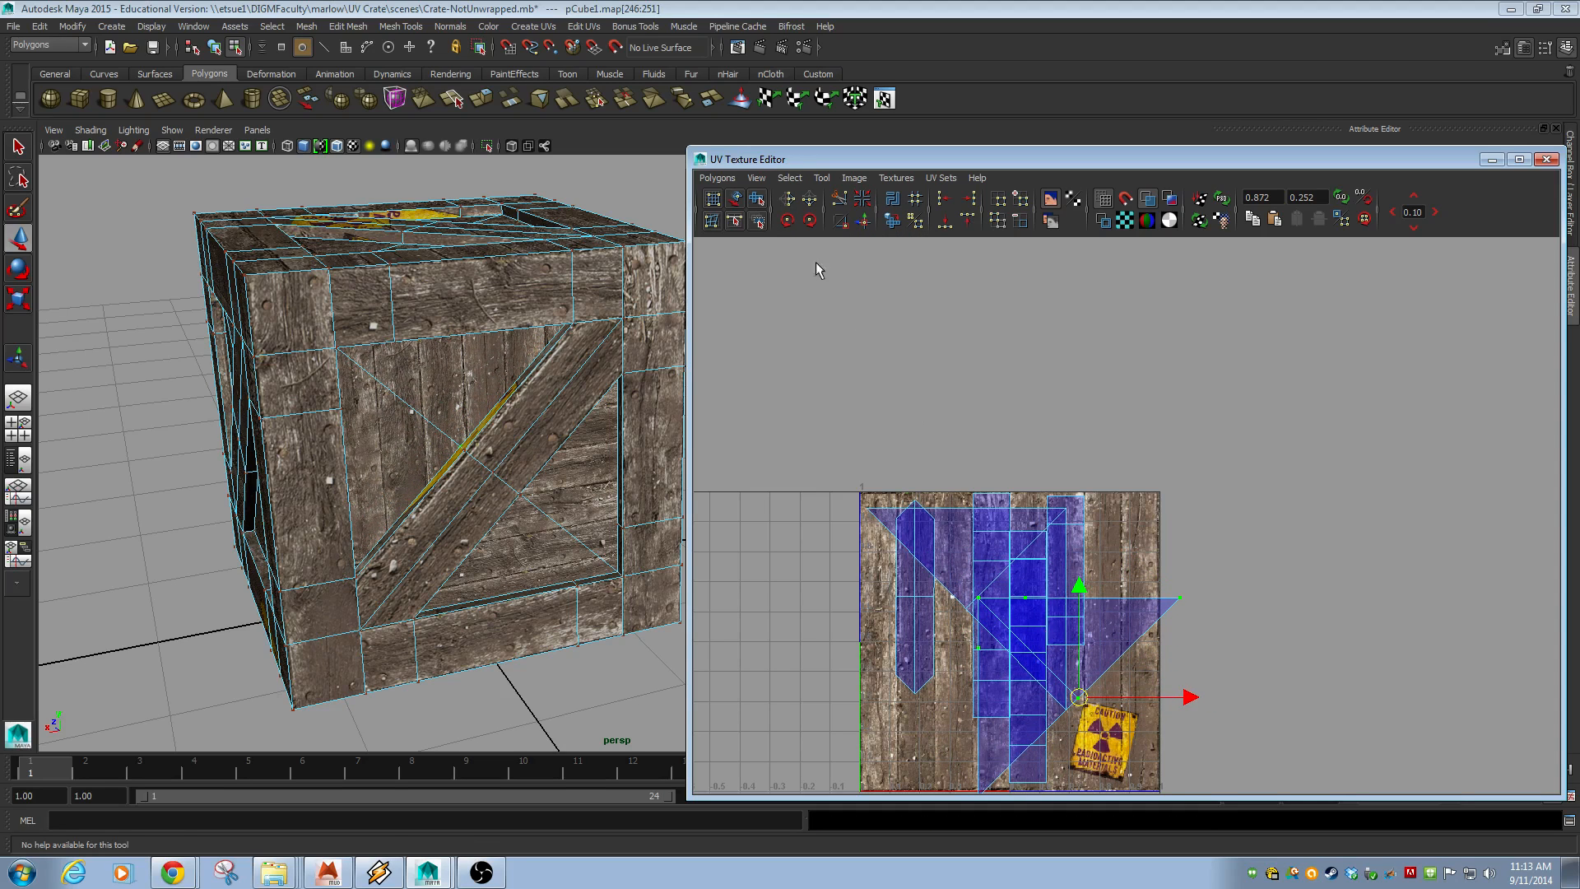
pyautogui.click(788, 221)
pyautogui.click(787, 220)
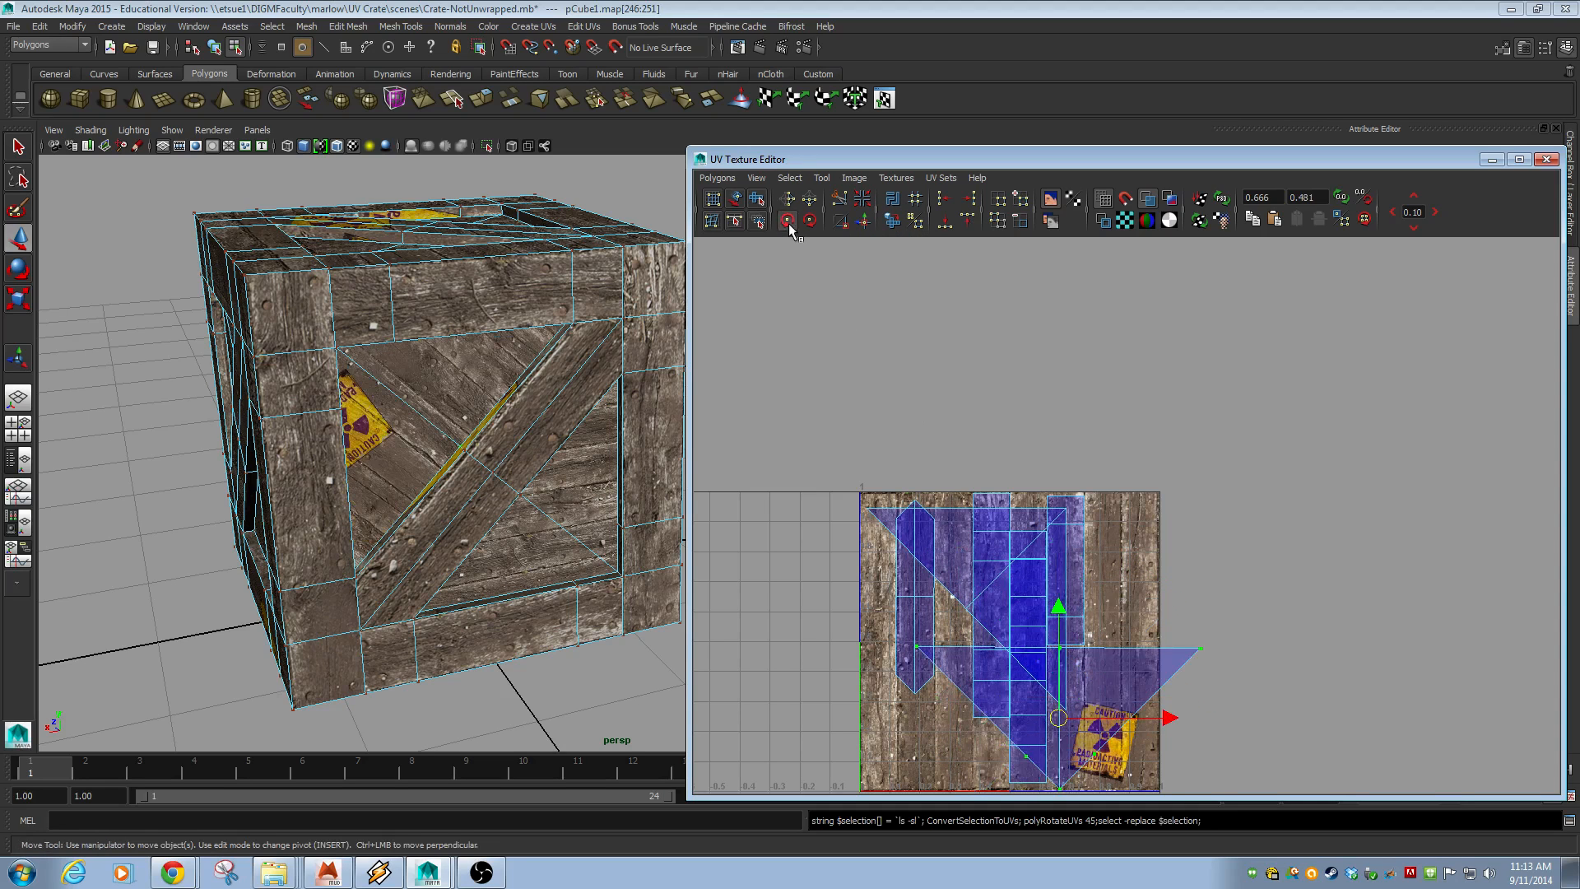
pyautogui.click(788, 221)
pyautogui.moveTo(1019, 675); pyautogui.dragTo(1061, 700)
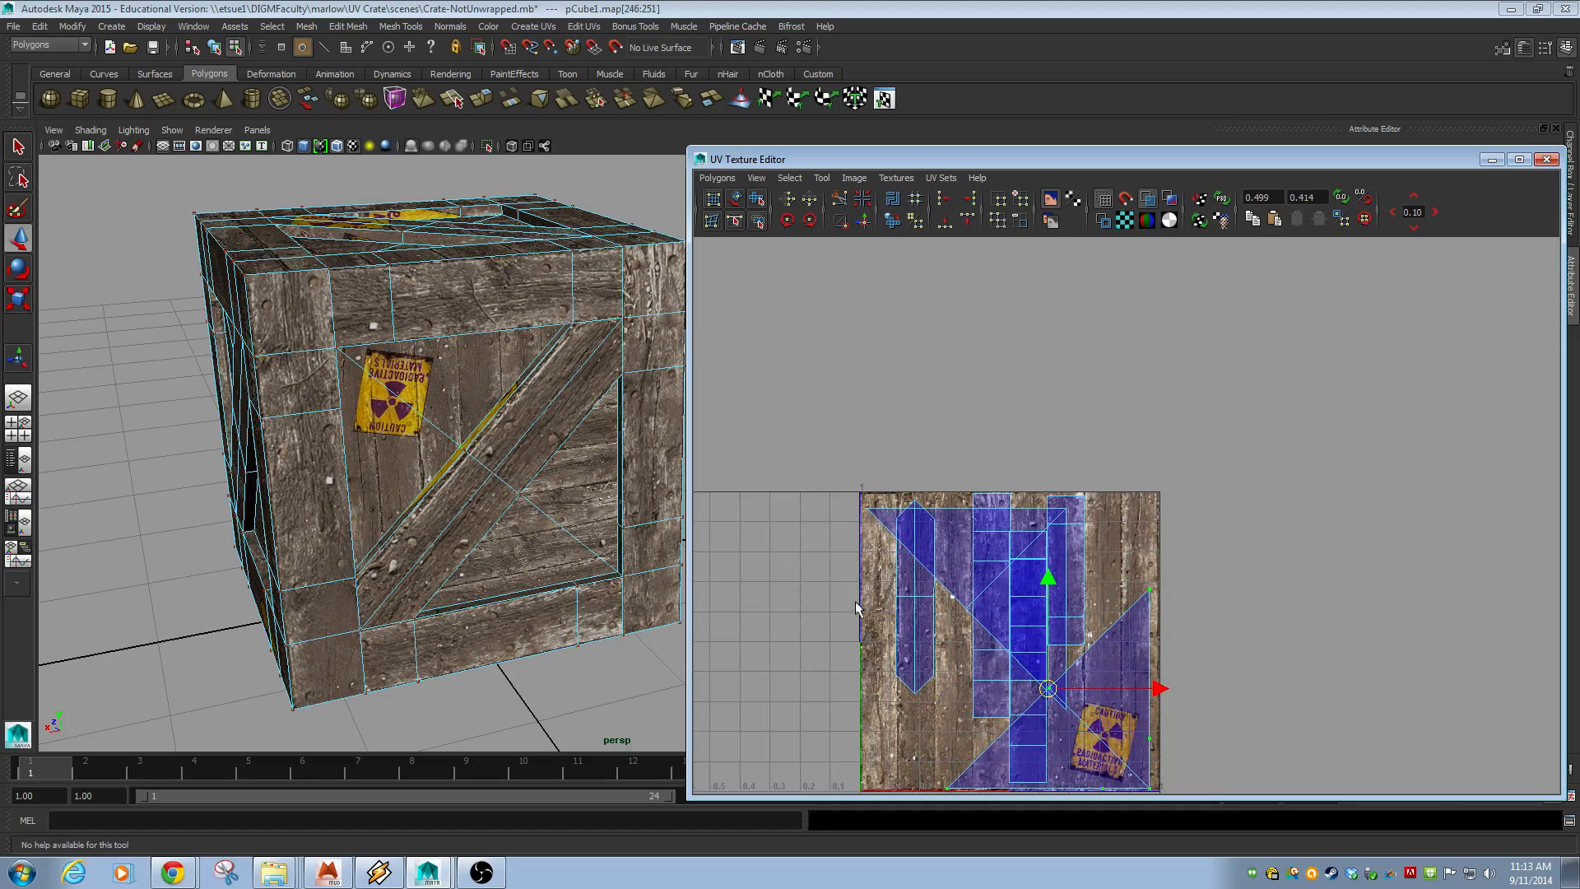
# - Select the whole triangular shell at the texture's upper left and move it right, close to the texture's top edge
pyautogui.keyDown('alt'); pyautogui.moveTo(512, 519); pyautogui.dragTo(470, 459); pyautogui.keyUp('alt')
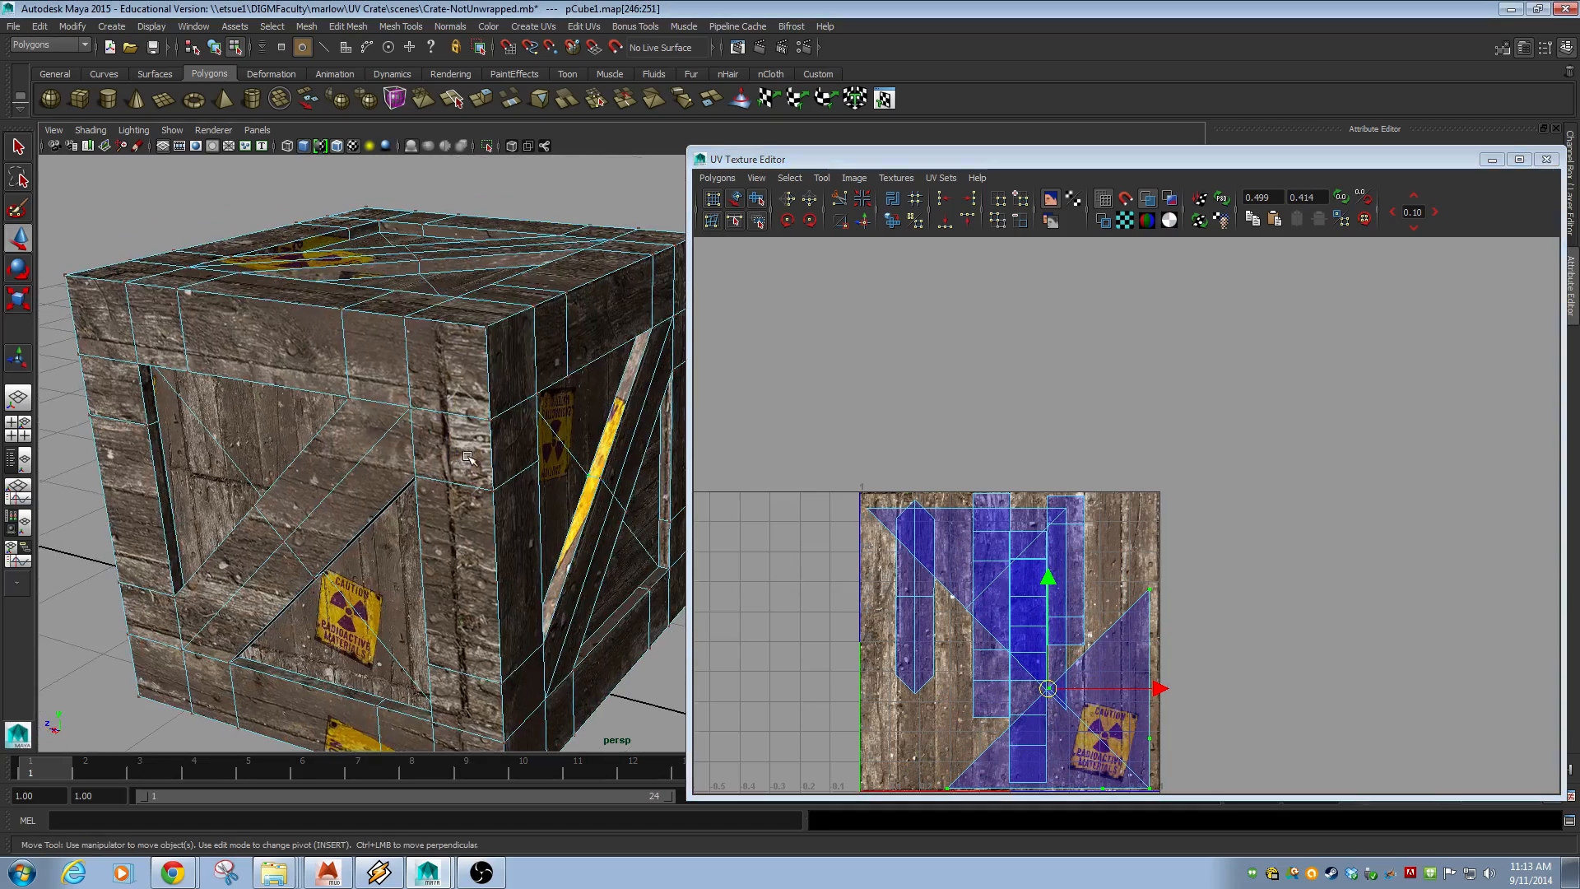
pyautogui.keyDown('alt'); pyautogui.moveTo(950, 659); pyautogui.dragTo(996, 523, button='middle'); pyautogui.keyUp('alt')
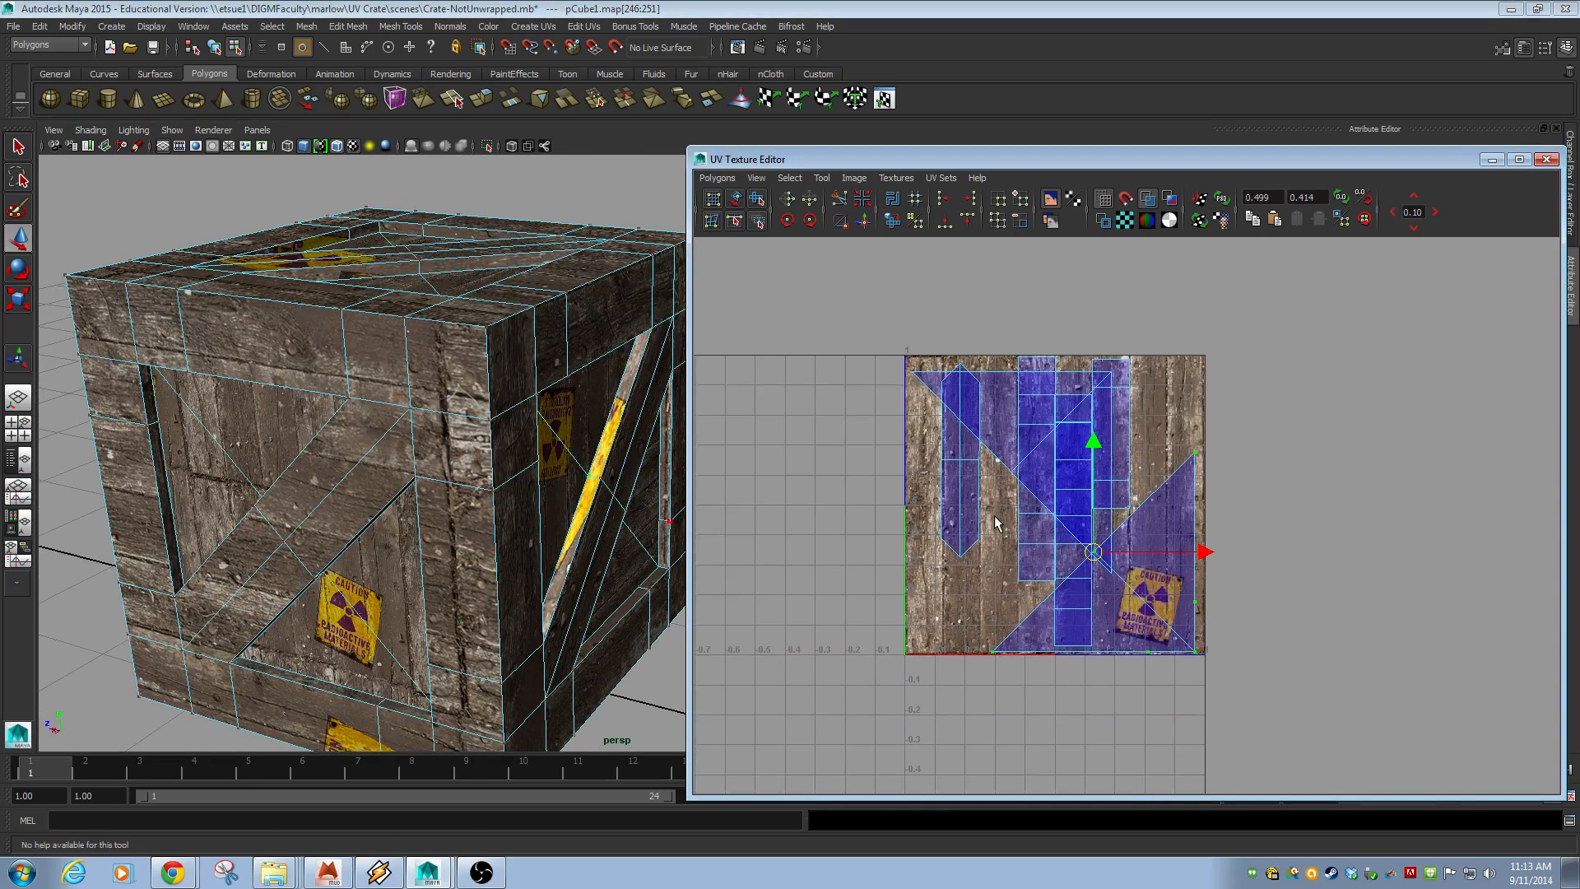
pyautogui.click(912, 371)
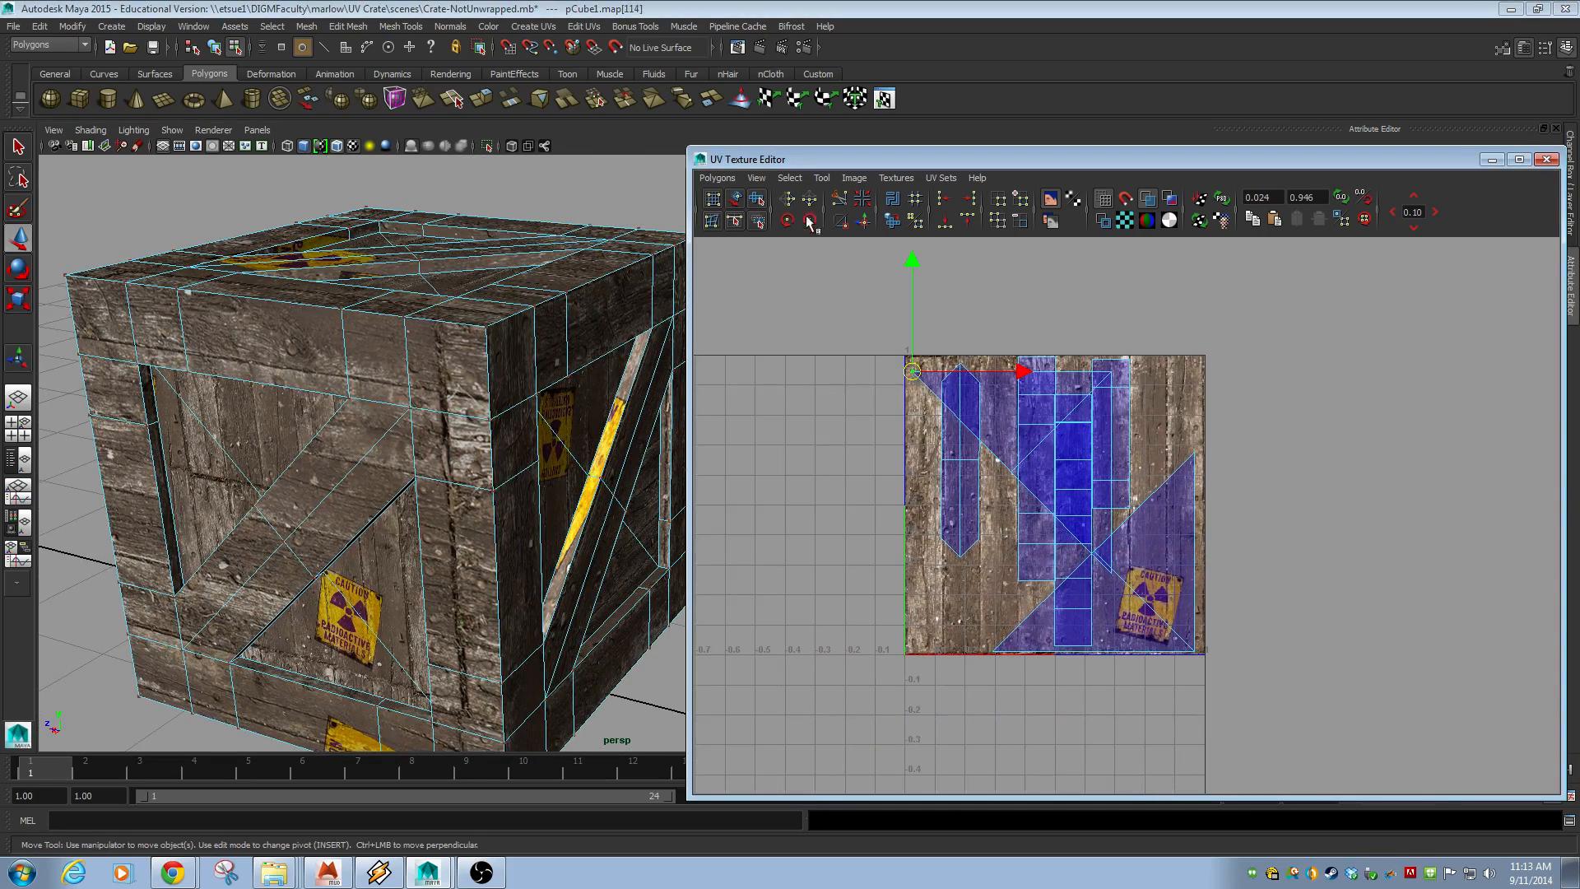
pyautogui.click(778, 178)
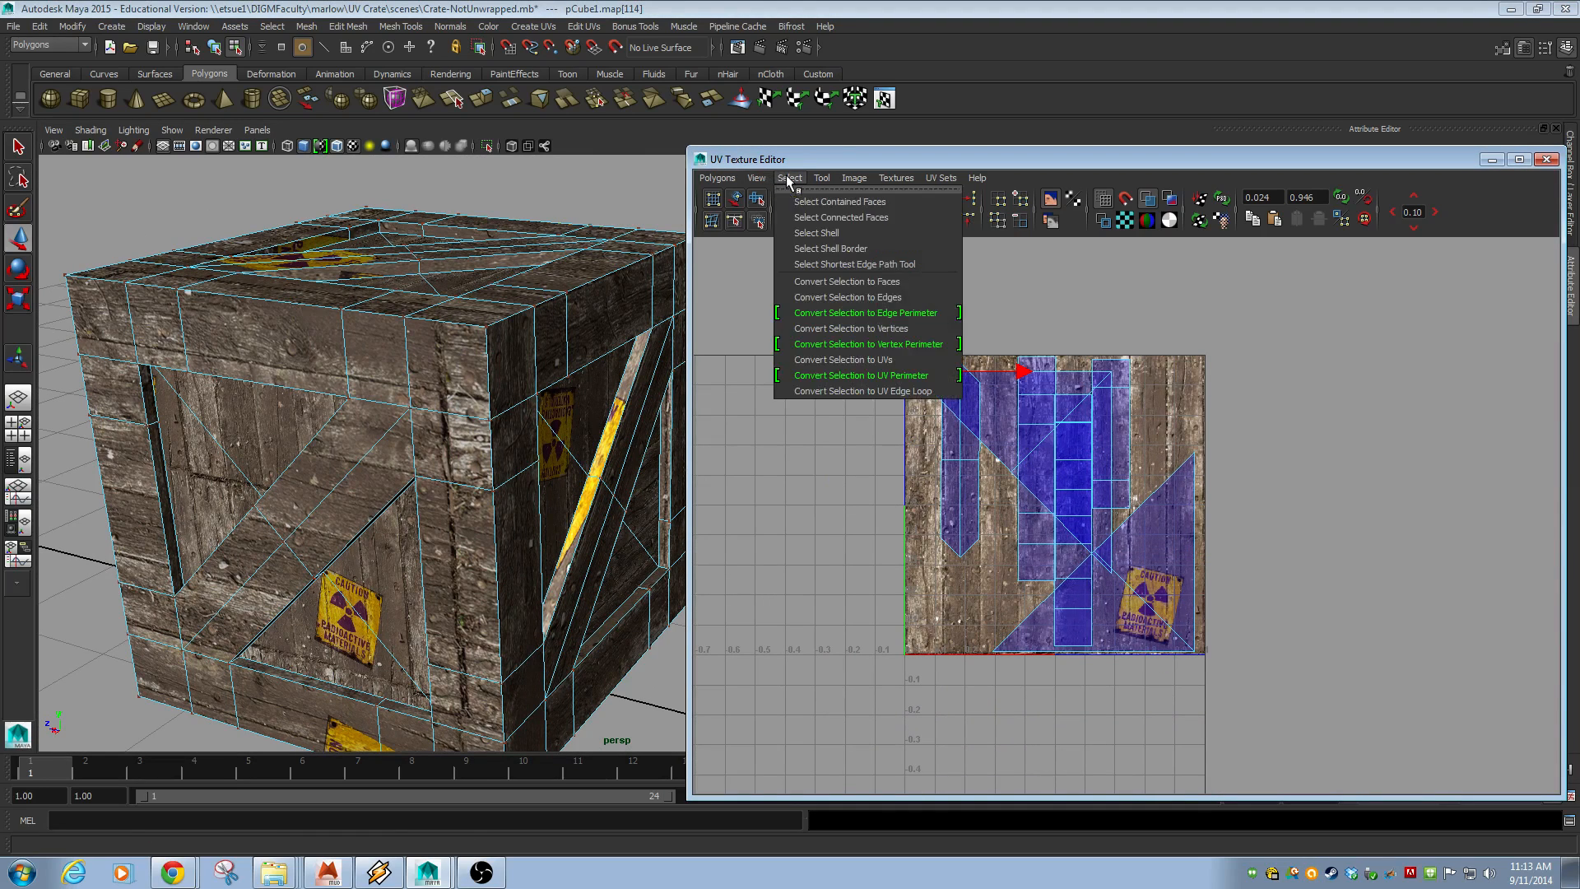
pyautogui.click(794, 233)
pyautogui.moveTo(1020, 471); pyautogui.dragTo(1069, 461)
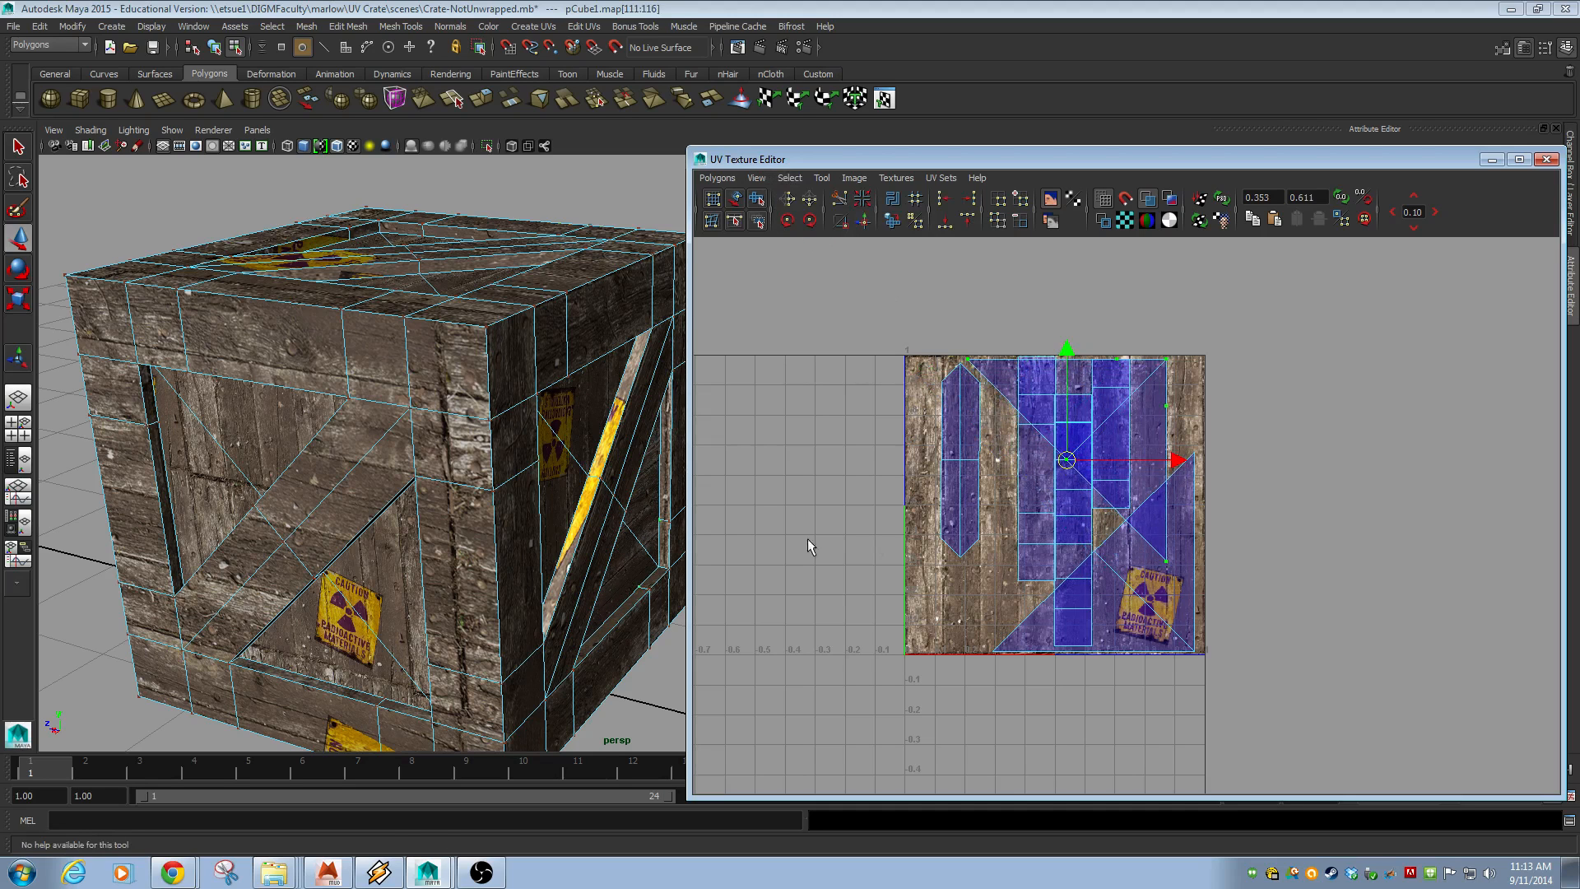
# - Rotate the upper triangular shell 90 degrees counterclockwise and move it onto the upper-left planks, clear of the caution sign
pyautogui.keyDown('alt'); pyautogui.moveTo(655, 522); pyautogui.dragTo(523, 503); pyautogui.keyUp('alt')
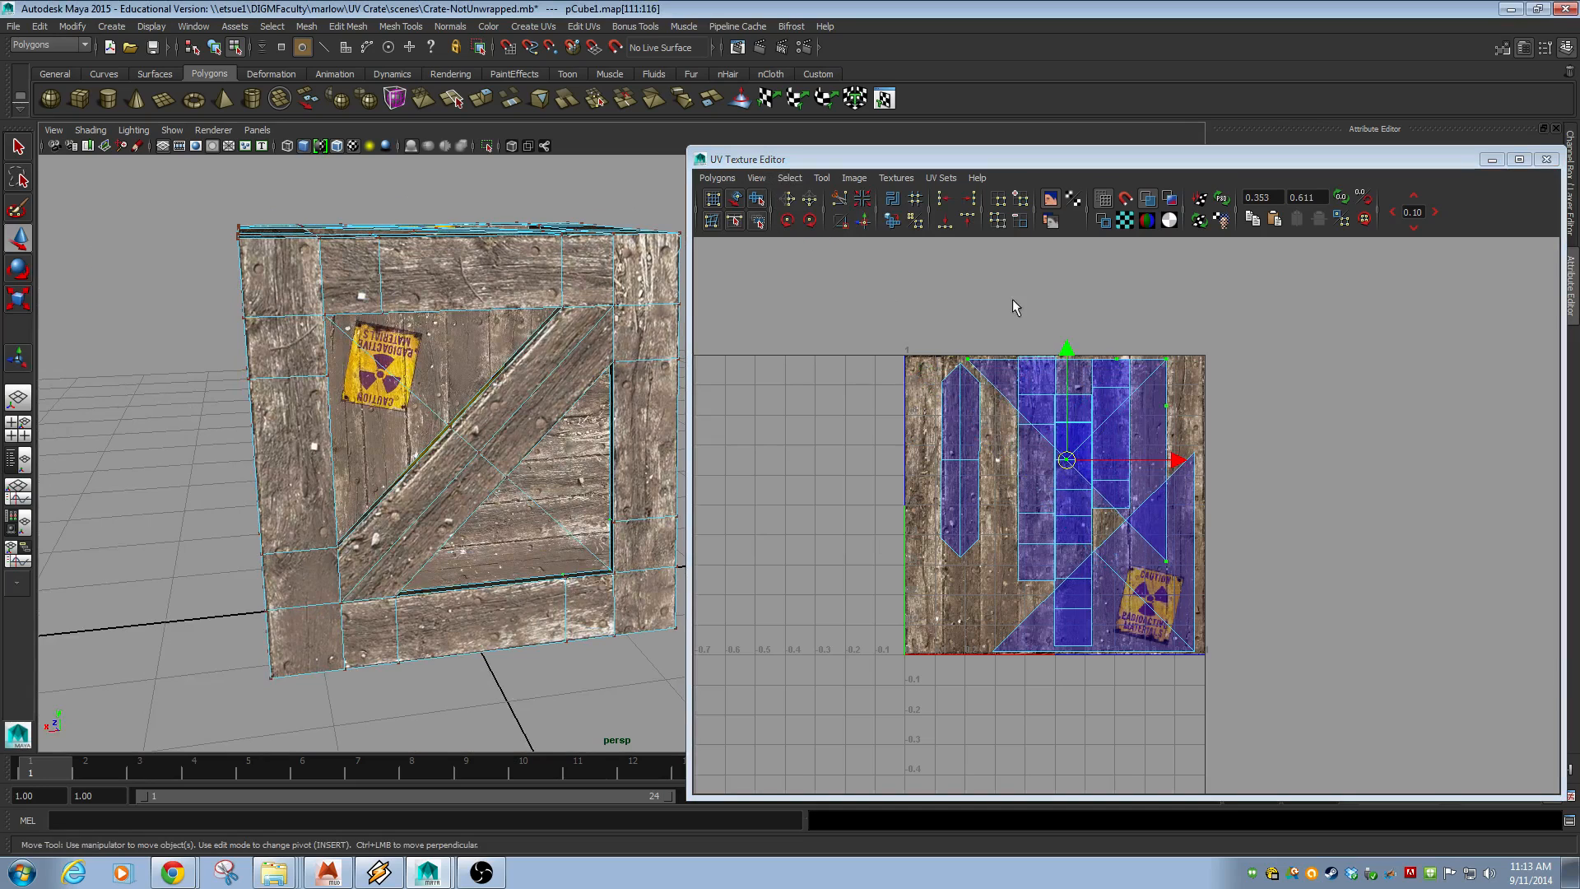
pyautogui.click(787, 222)
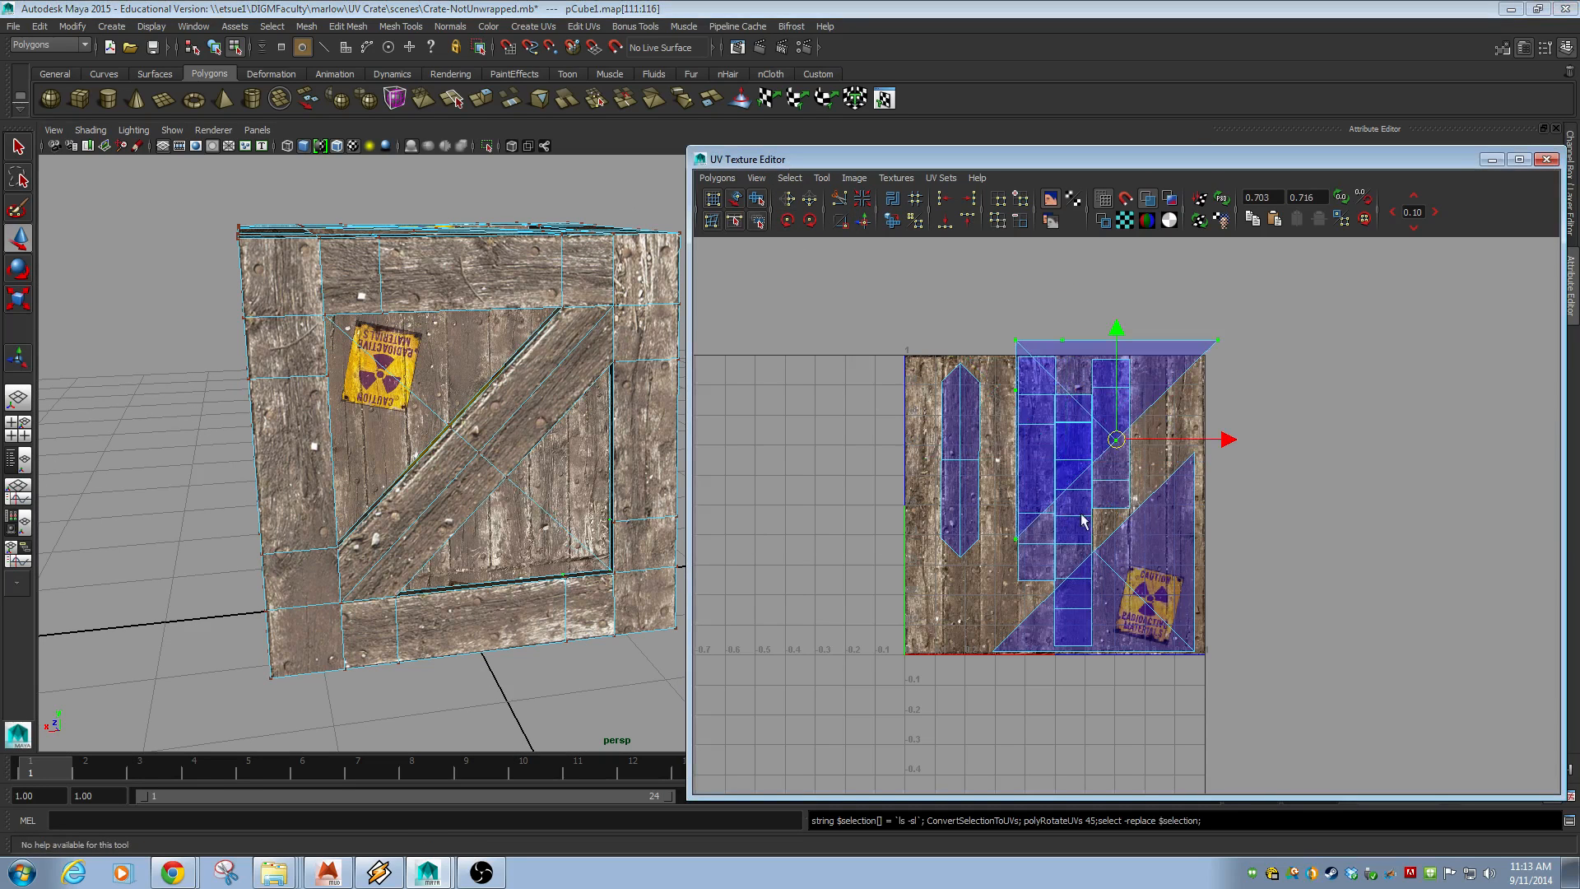
pyautogui.moveTo(1116, 441); pyautogui.dragTo(1067, 482)
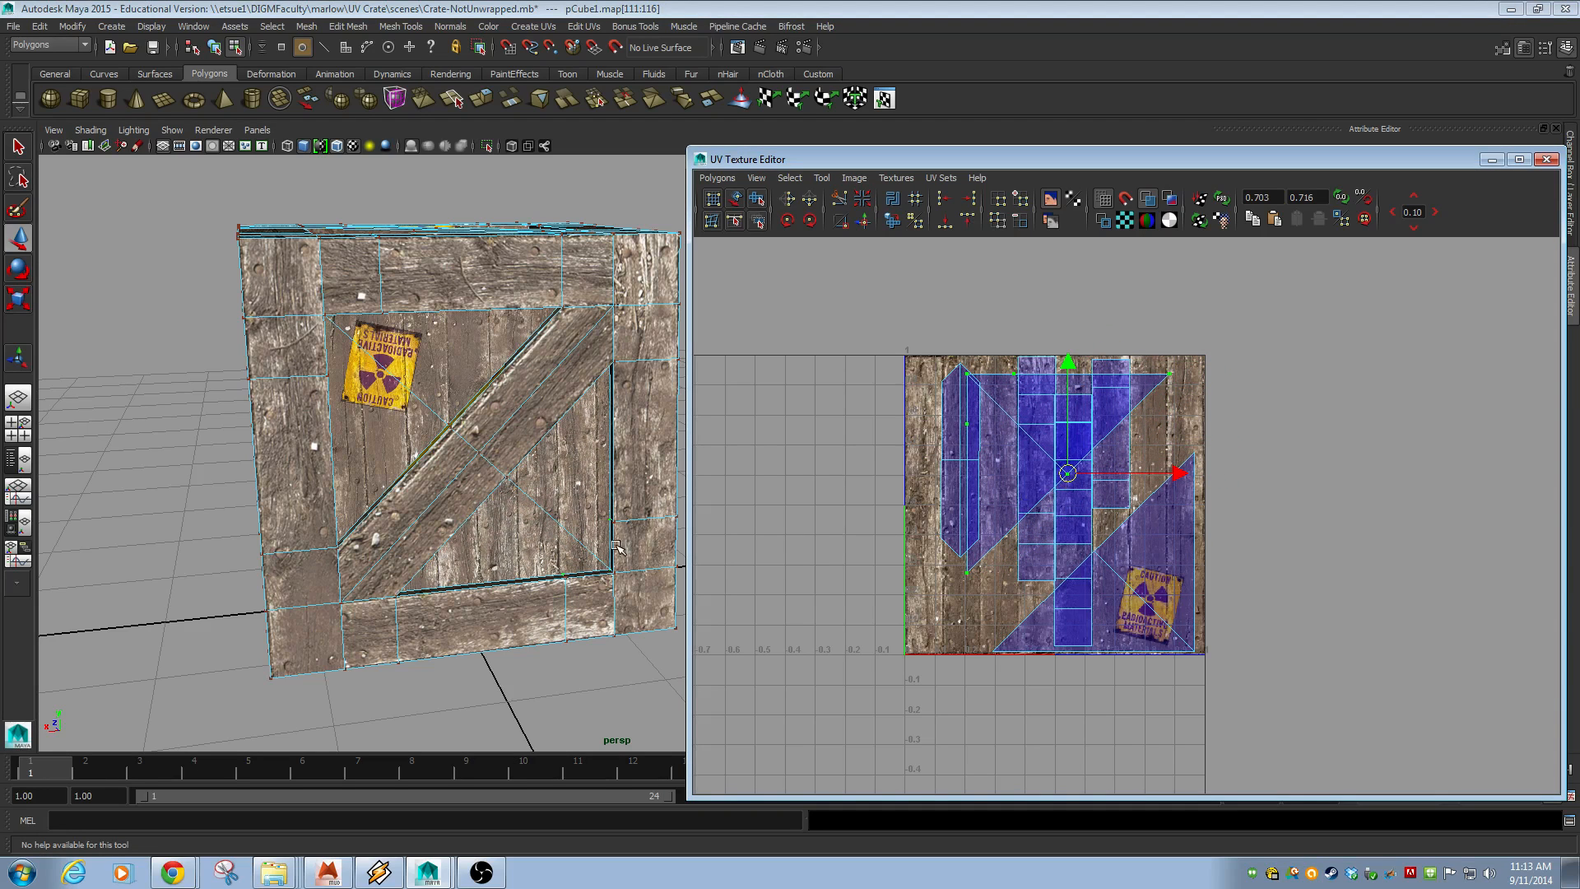
pyautogui.moveTo(1065, 480); pyautogui.dragTo(1039, 488)
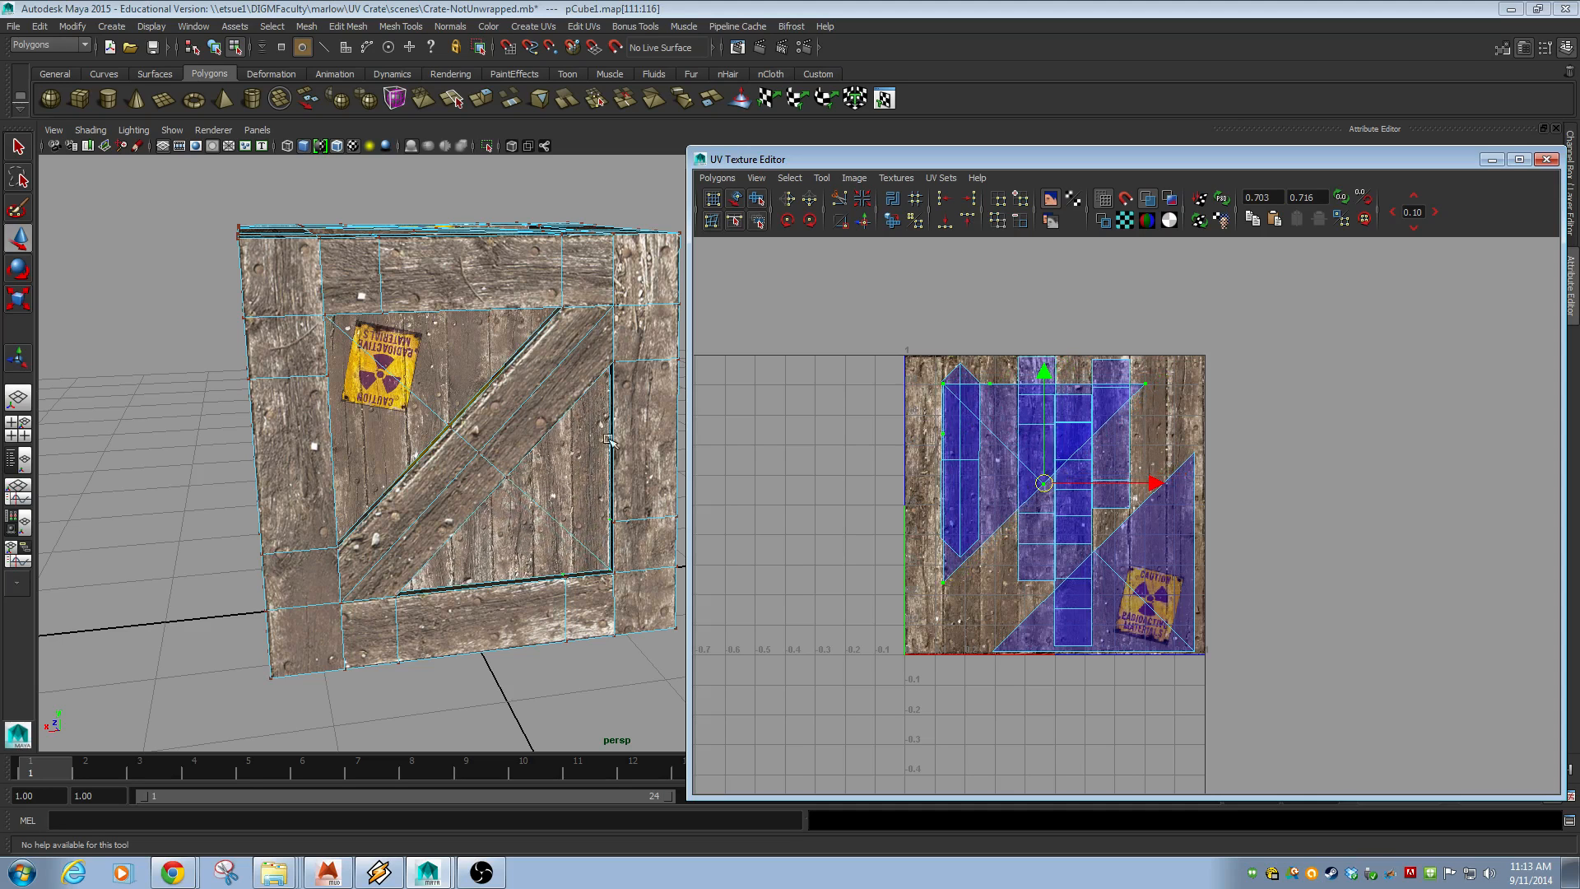
# - Select the caution-sign triangular shell, try it through a full counterclockwise turn, and refit it inside the texture's lower-right corner
pyautogui.keyDown('alt'); pyautogui.moveTo(563, 574); pyautogui.dragTo(482, 500); pyautogui.keyUp('alt')
pyautogui.keyDown('alt'); pyautogui.moveTo(482, 501); pyautogui.dragTo(706, 529, button='right'); pyautogui.keyUp('alt')
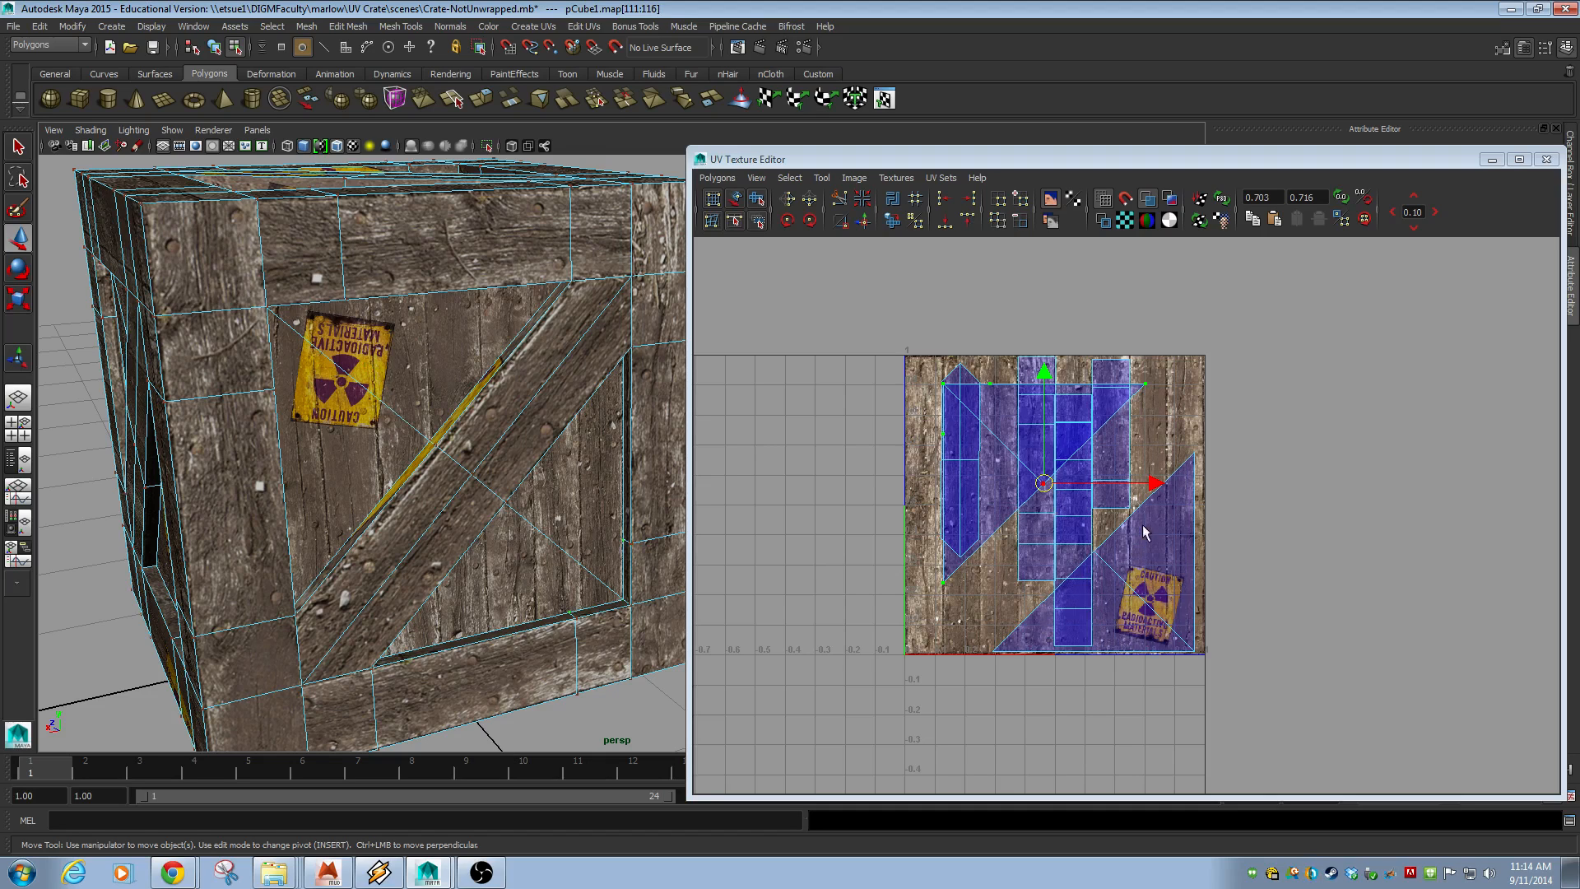
pyautogui.click(1193, 452)
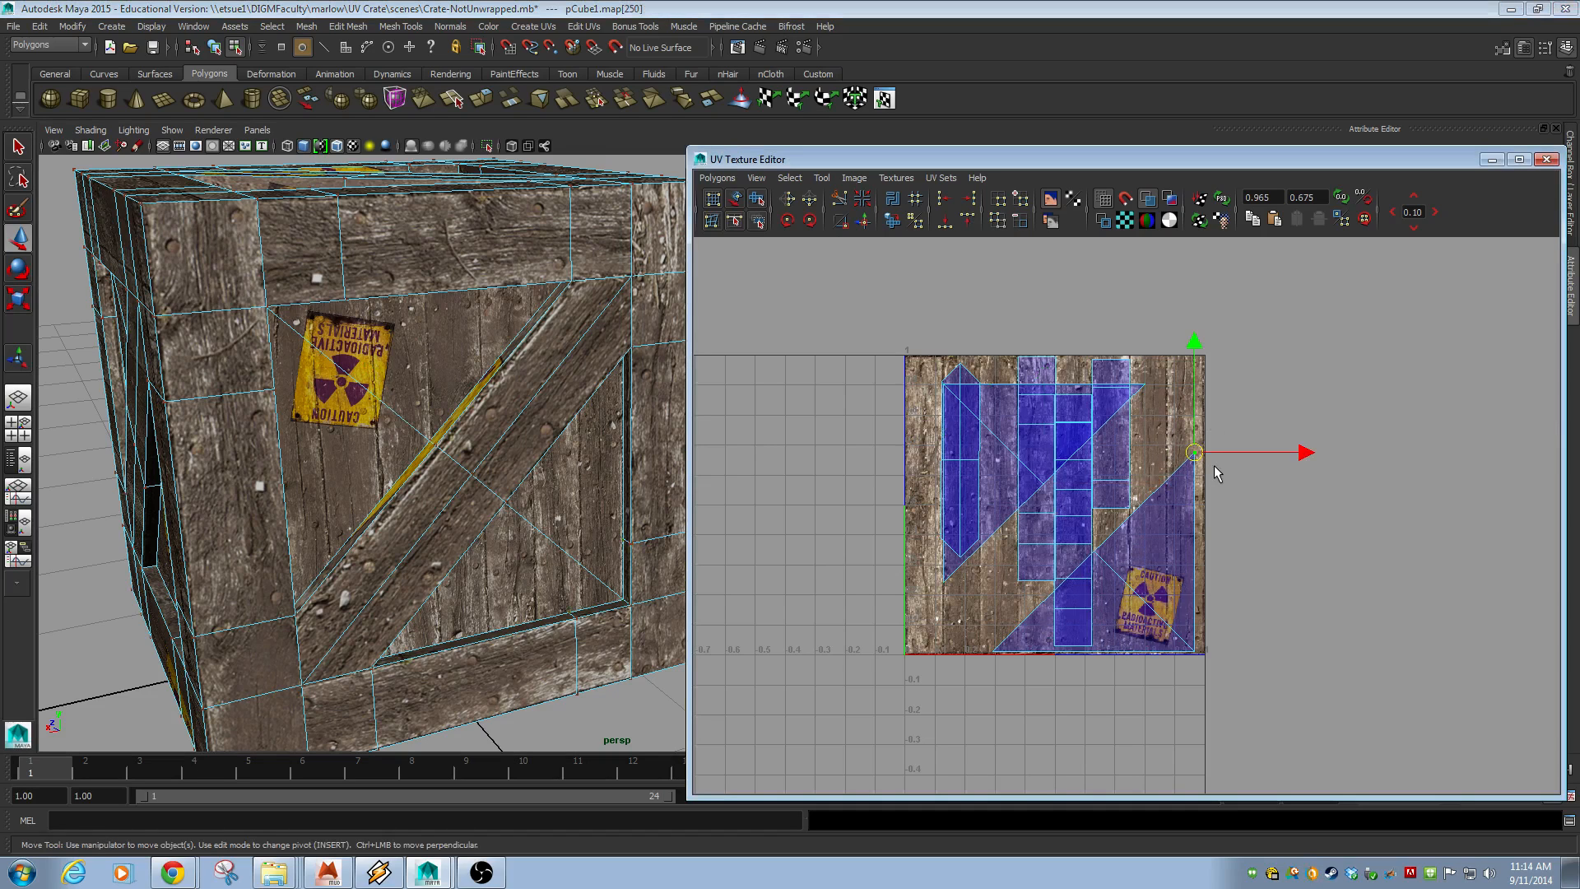
pyautogui.click(790, 178)
pyautogui.click(817, 231)
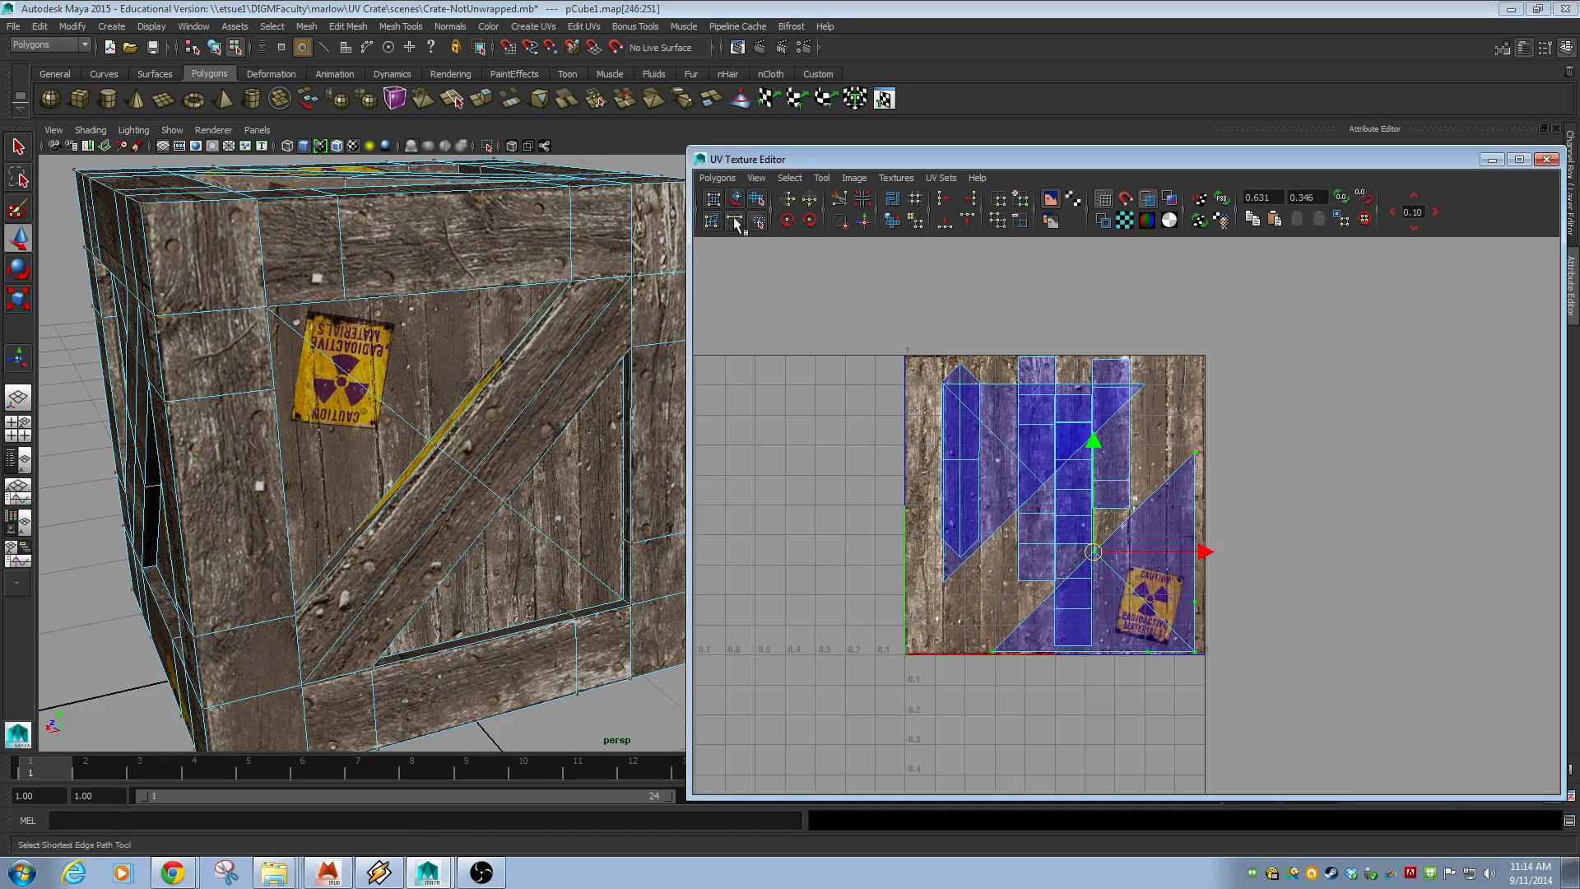
pyautogui.click(787, 220)
pyautogui.click(788, 220)
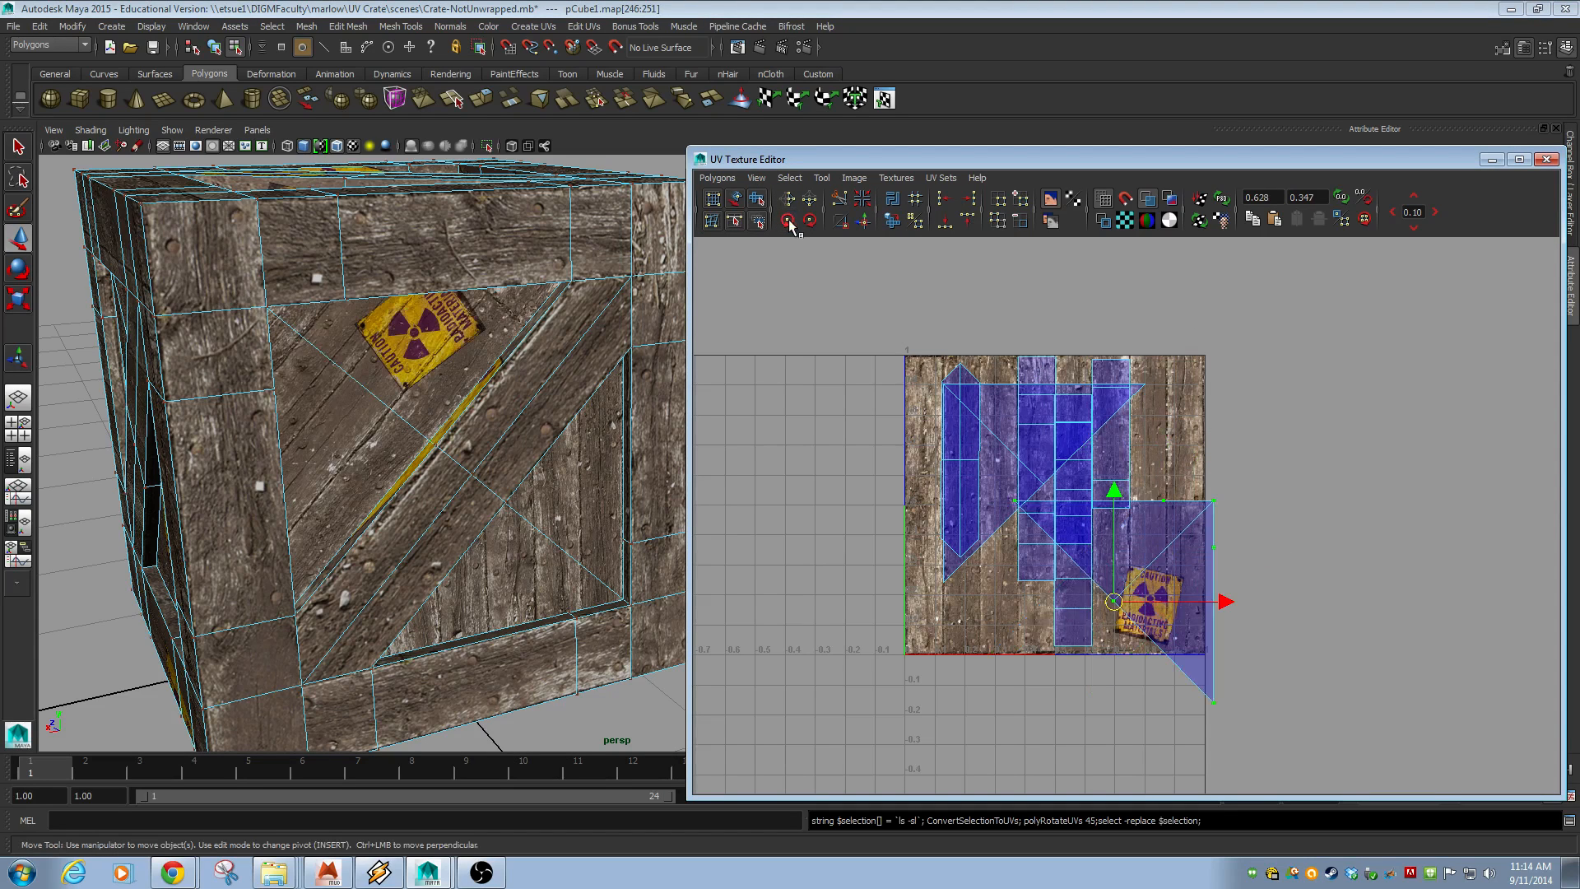
pyautogui.click(788, 221)
pyautogui.click(788, 221)
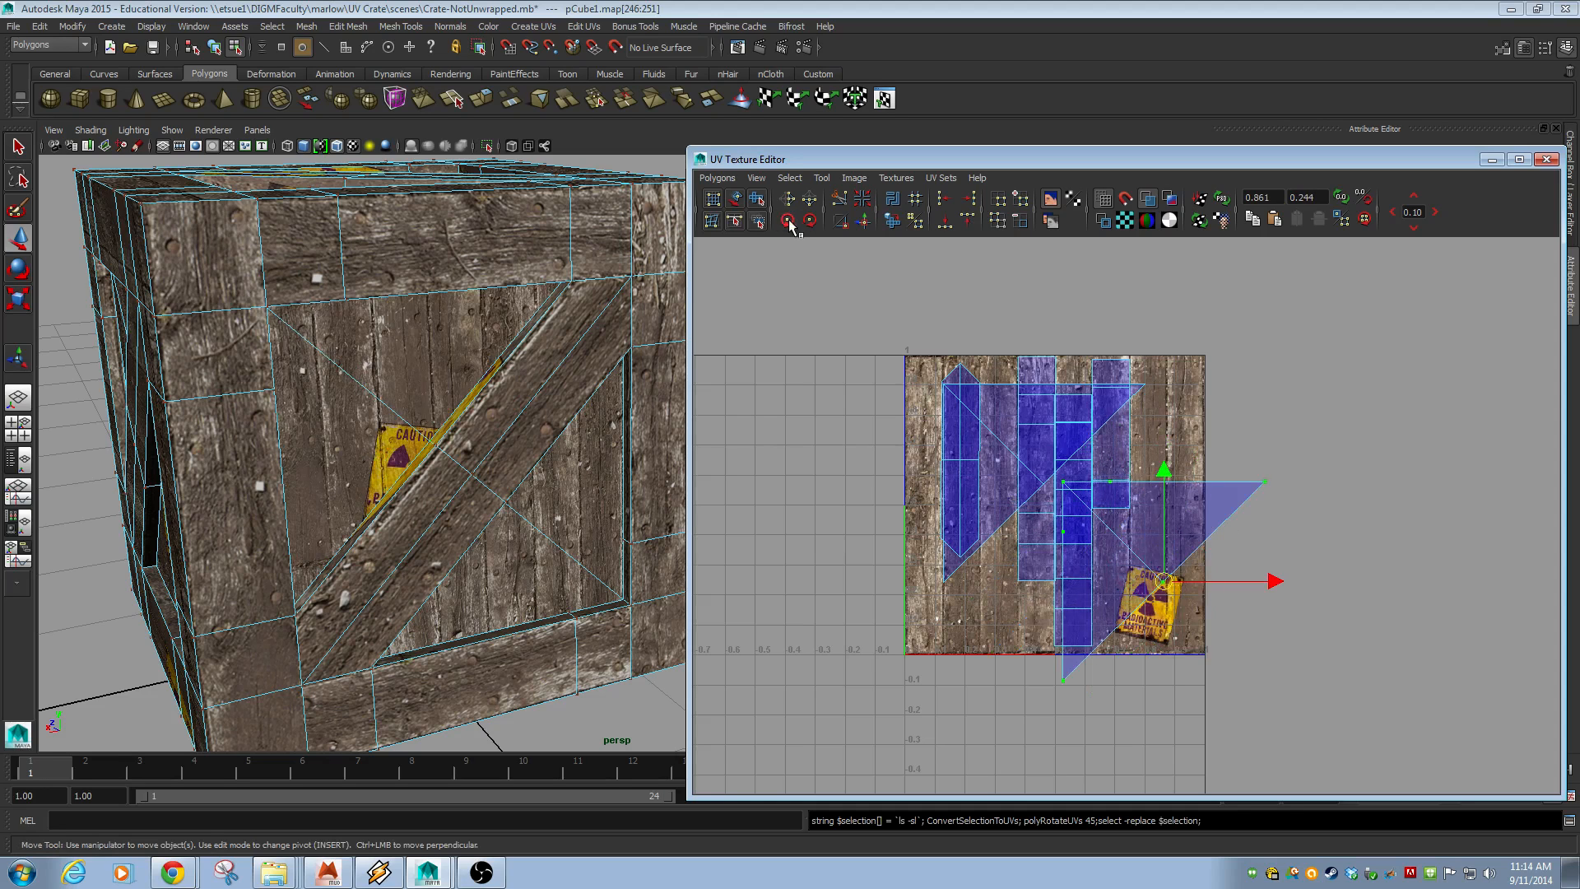
pyautogui.moveTo(1170, 587)
pyautogui.mouseDown()
pyautogui.moveTo(1239, 645)
pyautogui.moveTo(1234, 558)
pyautogui.moveTo(1156, 587)
pyautogui.mouseUp()
pyautogui.click(787, 221)
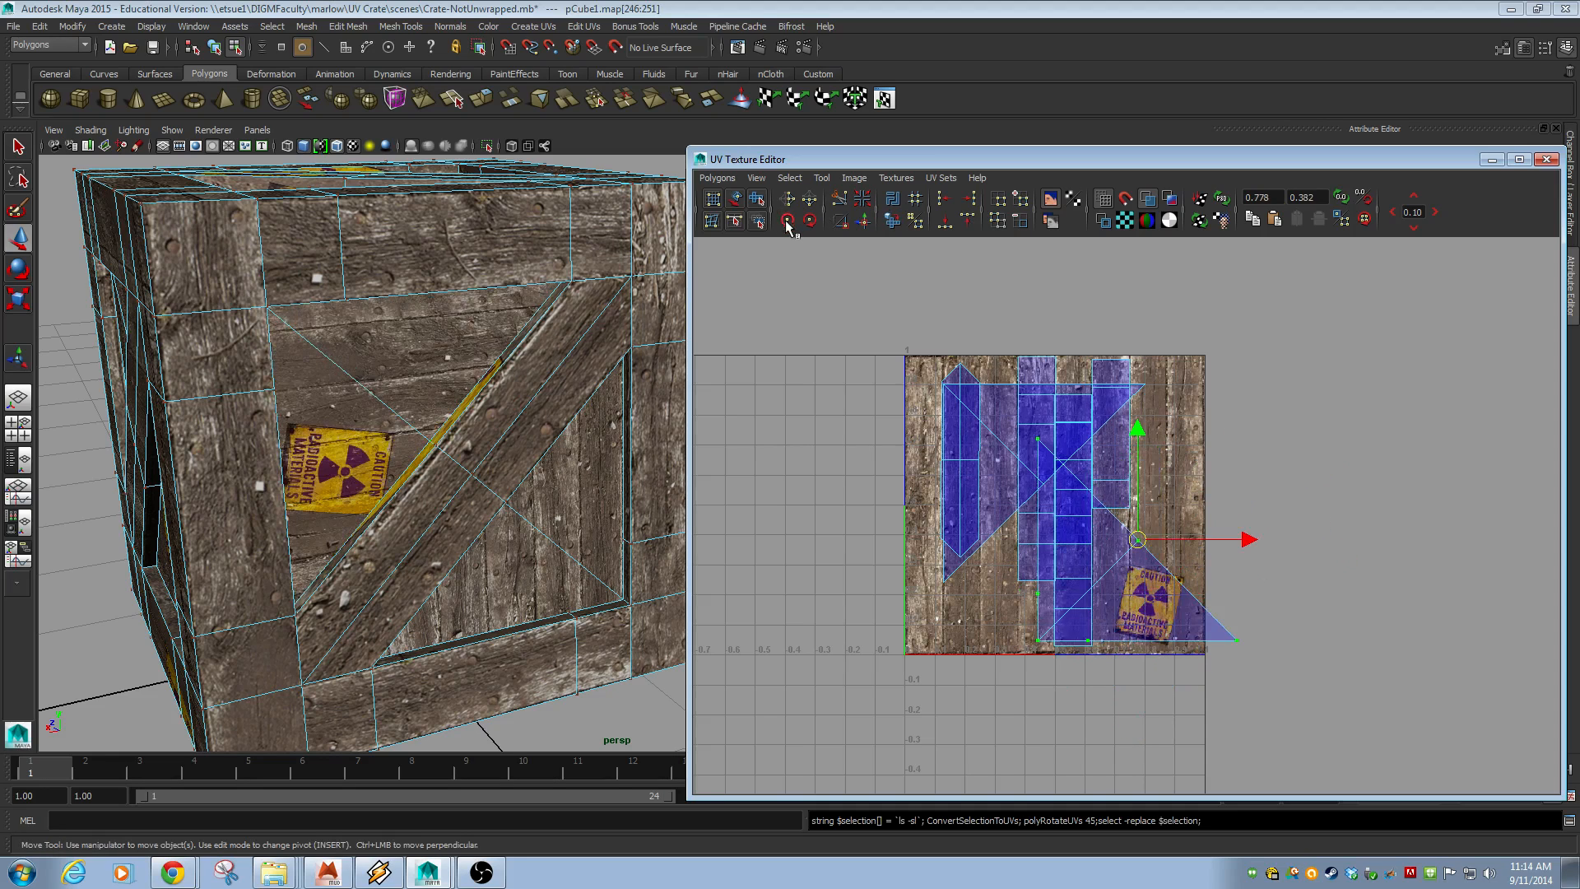
pyautogui.click(787, 221)
pyautogui.click(787, 220)
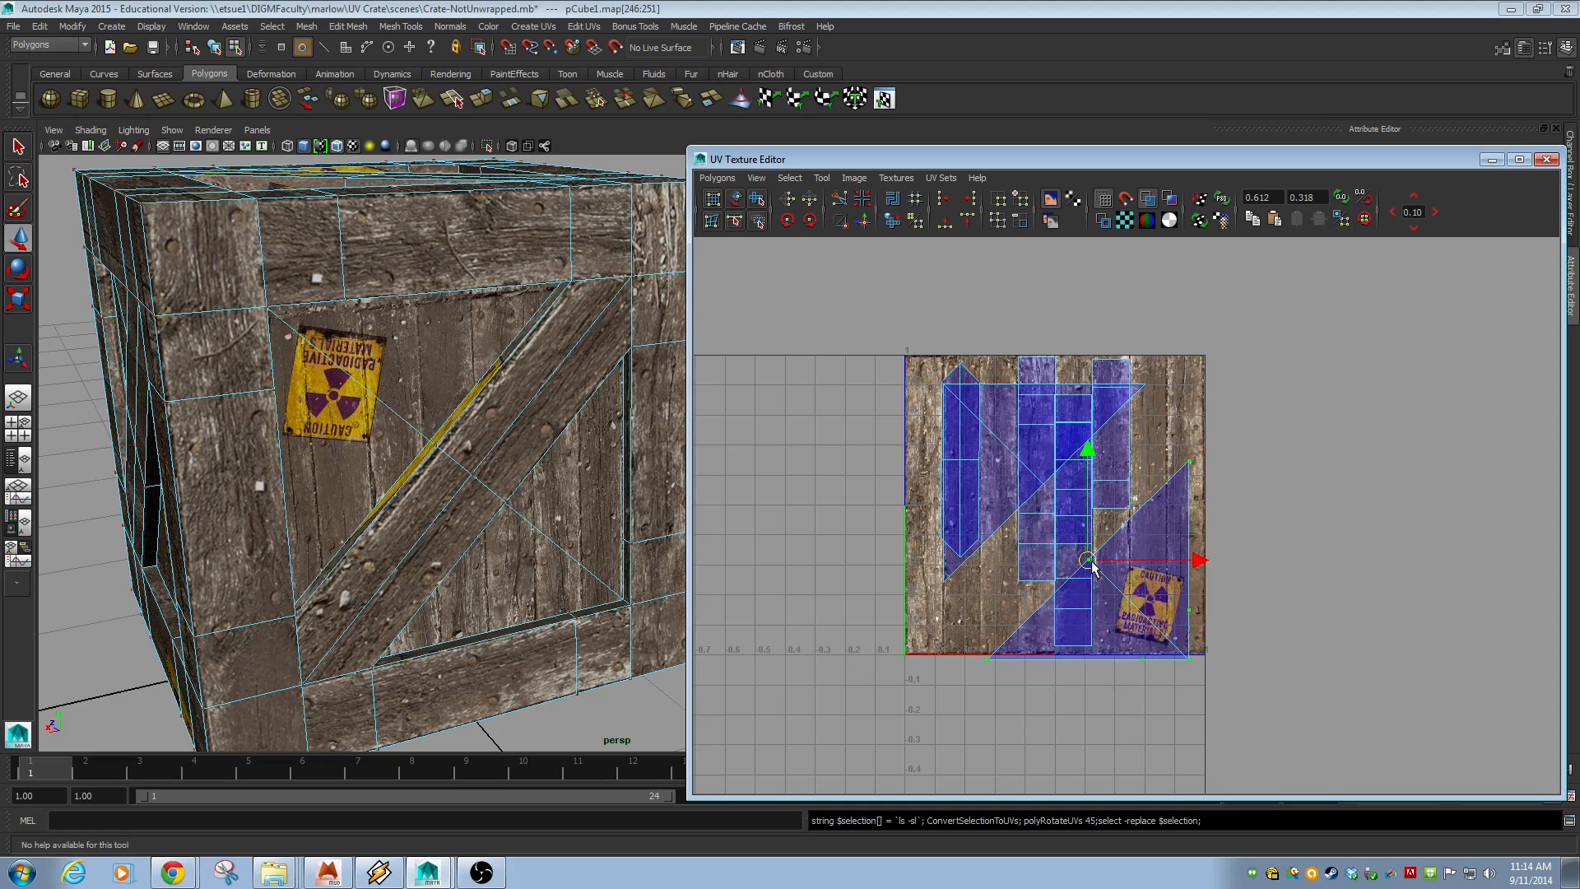
pyautogui.moveTo(1092, 568); pyautogui.dragTo(1101, 557)
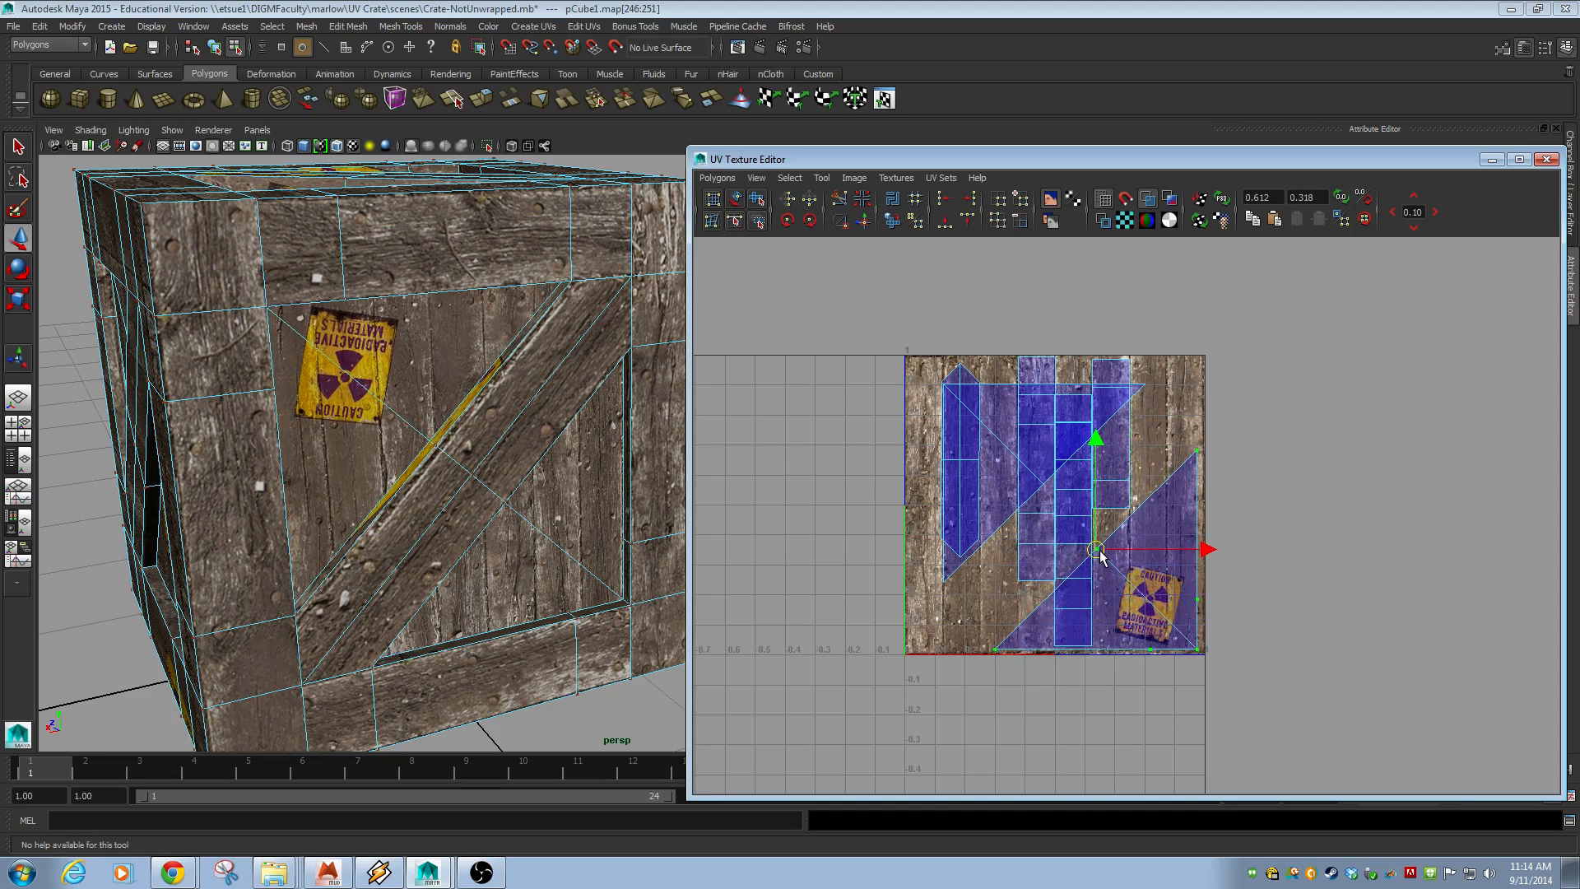
# - Select the upper triangular shell and move it right over the texture's upper planks, clear of the caution sign, checking the crate's side
pyautogui.keyDown('alt'); pyautogui.moveTo(833, 483); pyautogui.dragTo(495, 505, button='right'); pyautogui.keyUp('alt')
pyautogui.keyDown('alt'); pyautogui.moveTo(879, 504); pyautogui.dragTo(844, 568, button='right'); pyautogui.keyUp('alt')
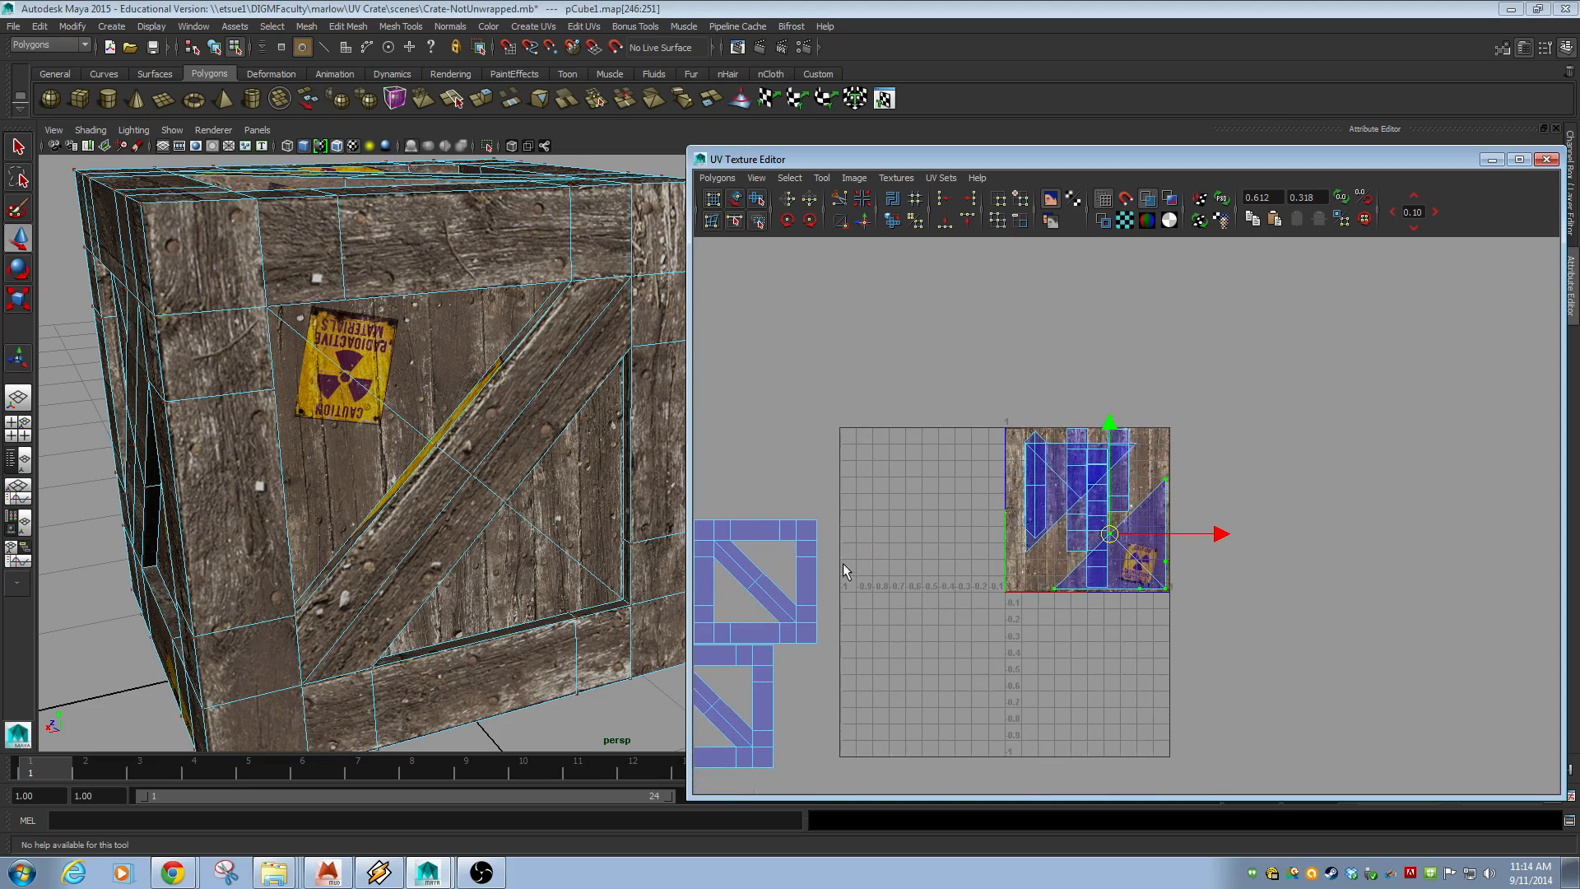
pyautogui.keyDown('alt'); pyautogui.moveTo(832, 540); pyautogui.dragTo(1090, 471, button='middle'); pyautogui.keyUp('alt')
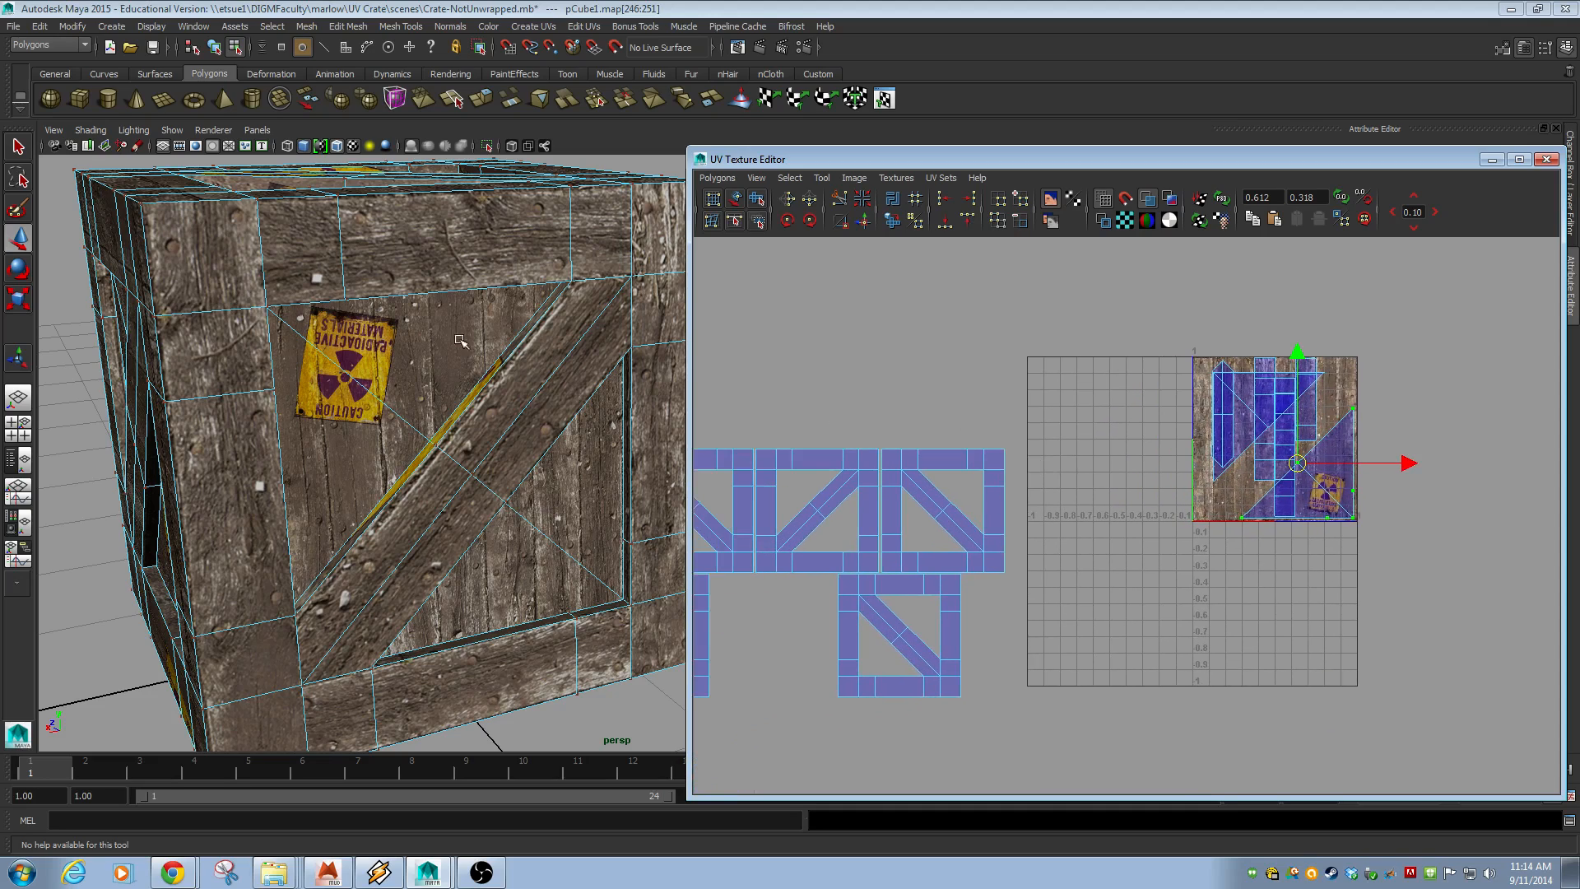
pyautogui.keyDown('alt'); pyautogui.moveTo(378, 390); pyautogui.dragTo(447, 422); pyautogui.keyUp('alt')
pyautogui.keyDown('alt'); pyautogui.moveTo(1145, 449); pyautogui.dragTo(1341, 466, button='right'); pyautogui.keyUp('alt')
pyautogui.keyDown('alt'); pyautogui.moveTo(1340, 465); pyautogui.dragTo(1115, 613, button='middle'); pyautogui.keyUp('alt')
pyautogui.click(1246, 408)
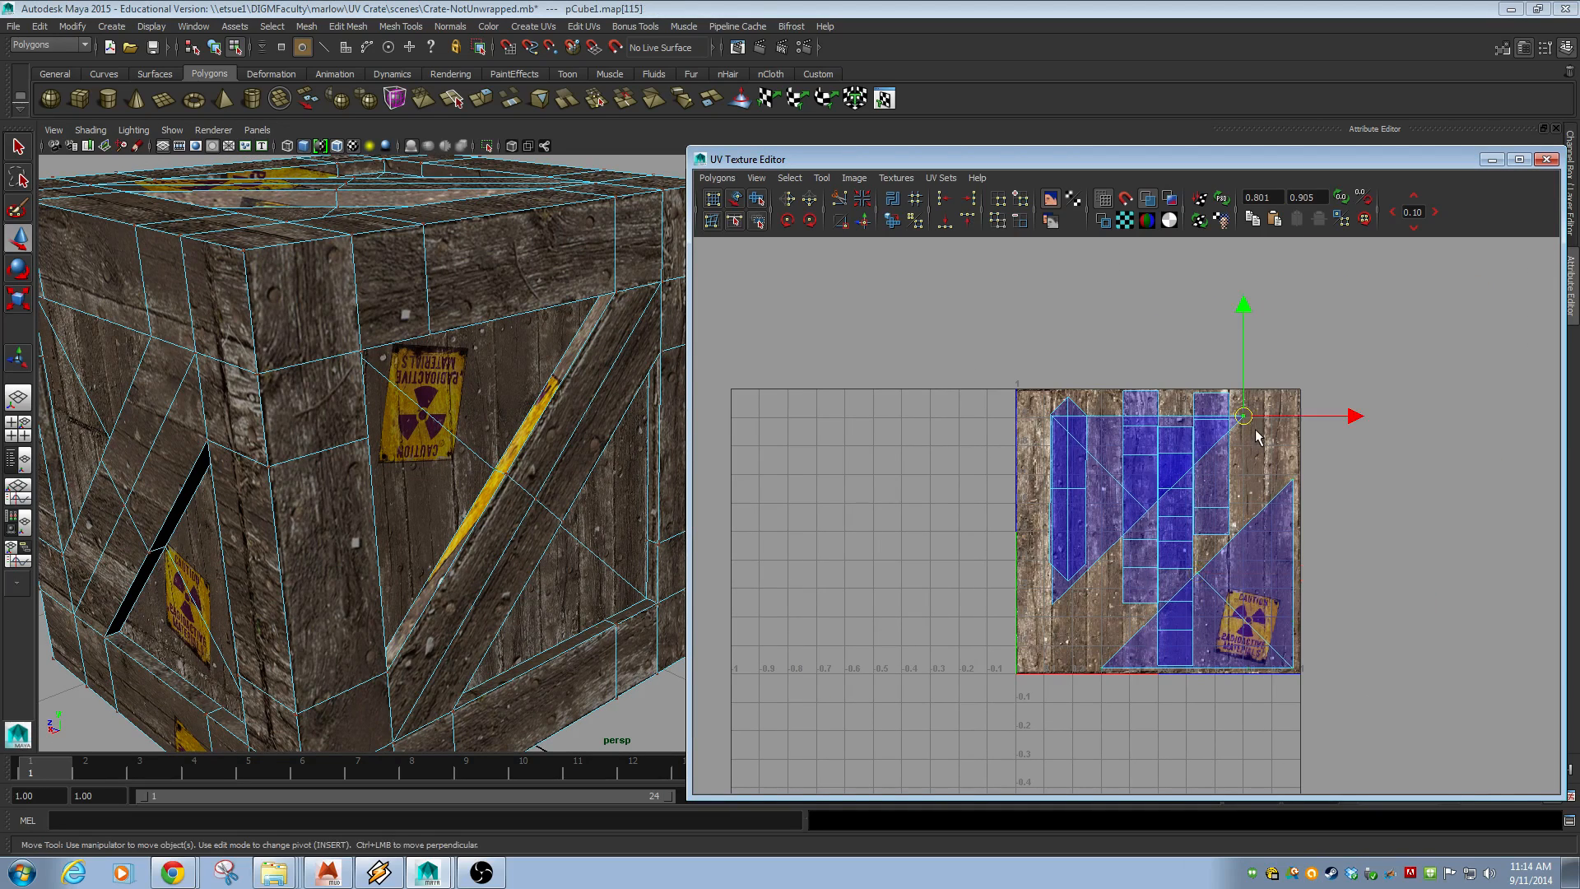
pyautogui.click(790, 177)
pyautogui.click(828, 233)
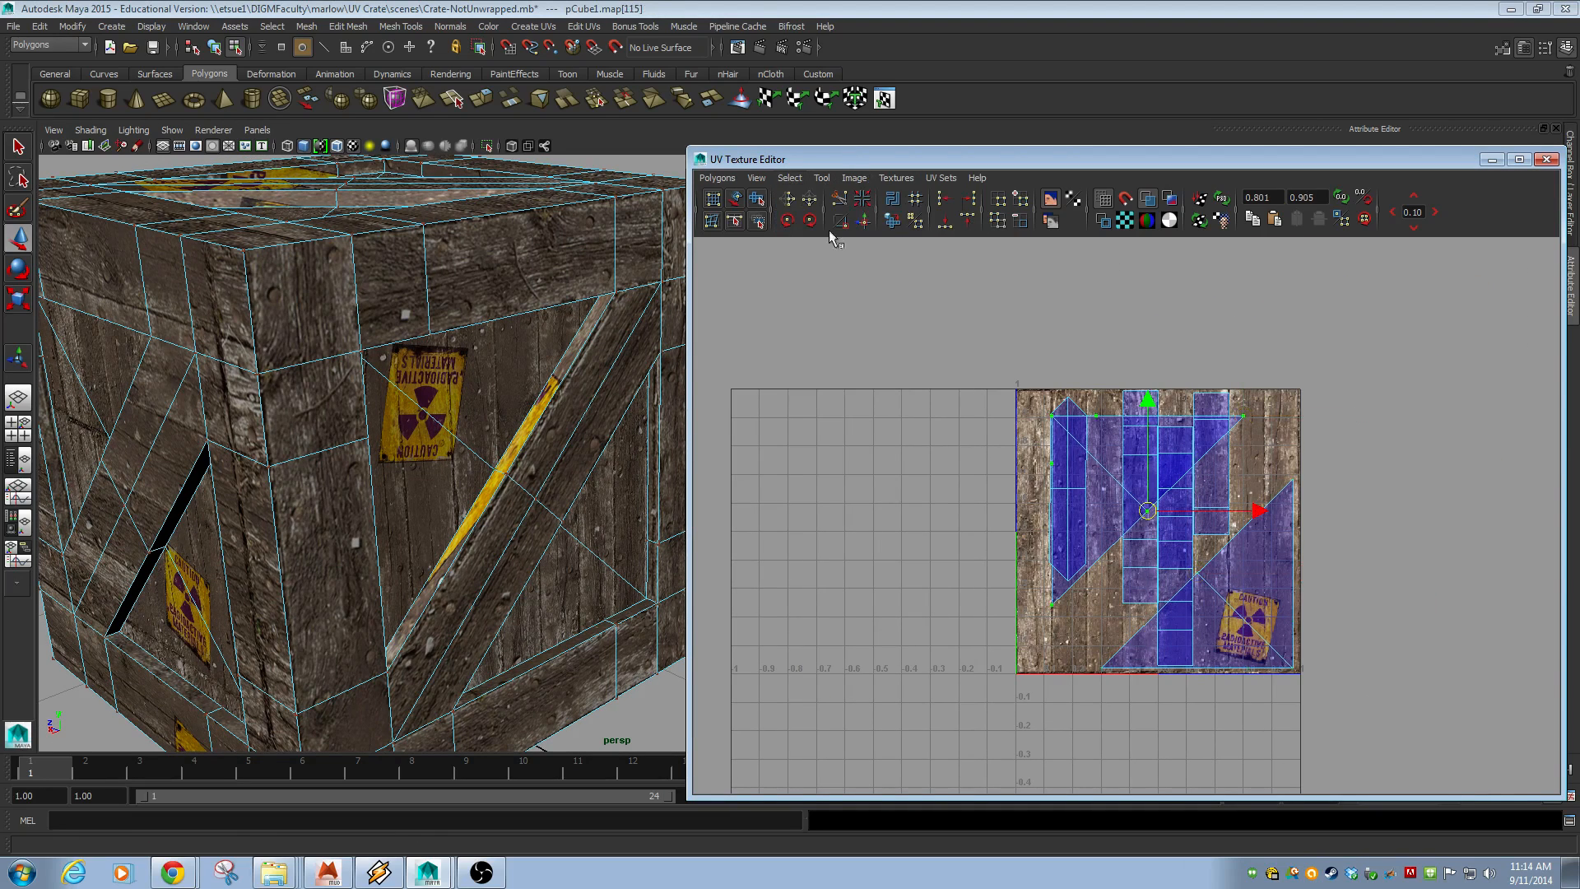
pyautogui.moveTo(1221, 491); pyautogui.dragTo(1204, 507)
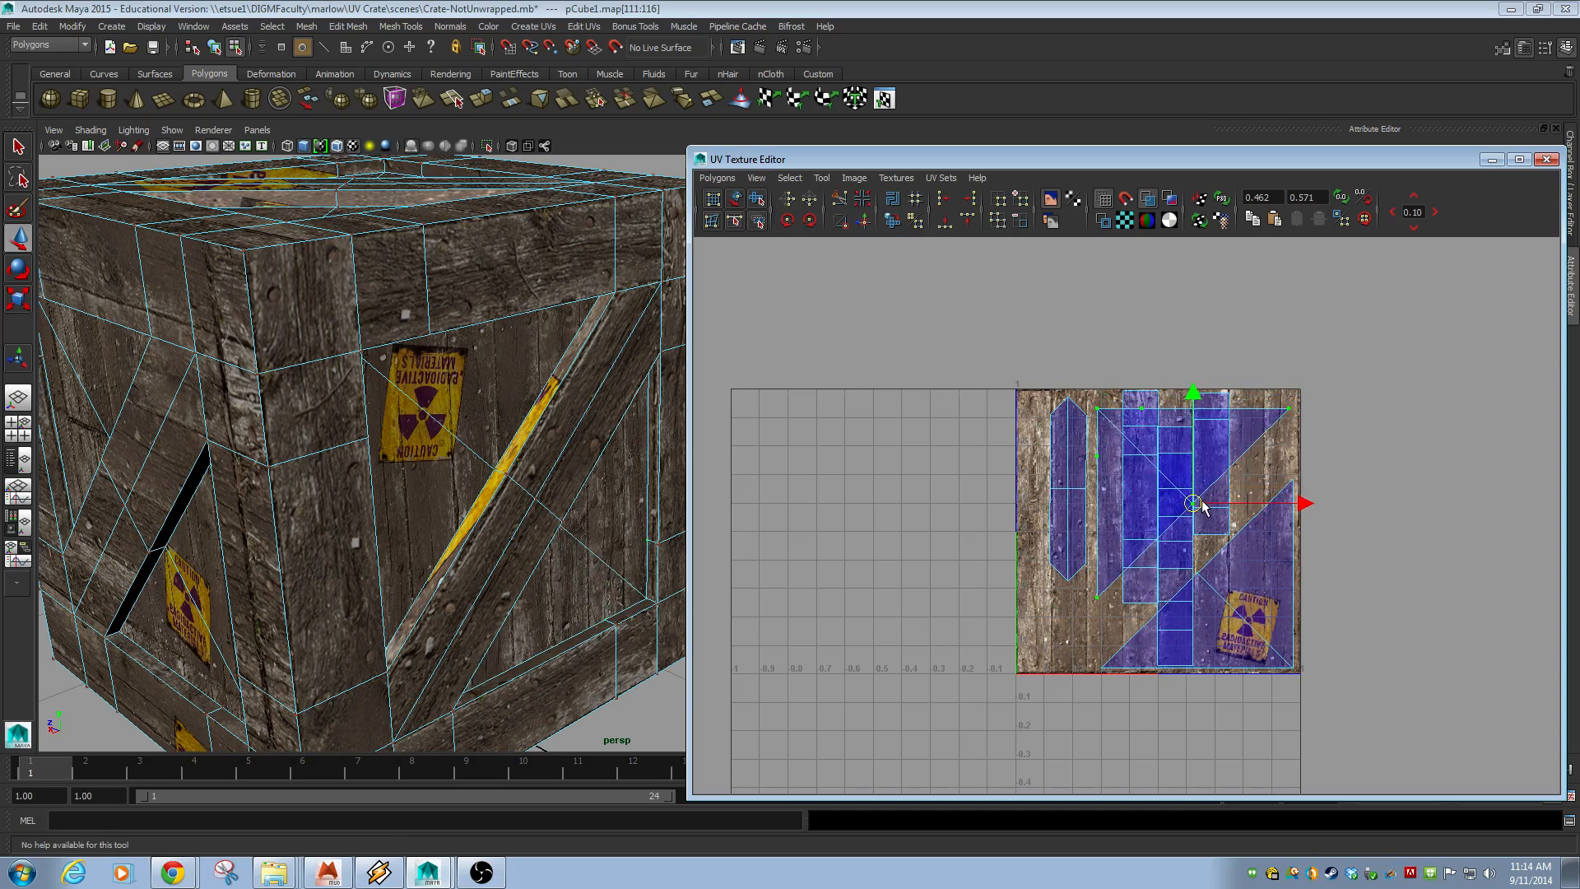
pyautogui.keyDown('alt'); pyautogui.moveTo(413, 482); pyautogui.dragTo(487, 490); pyautogui.keyUp('alt')
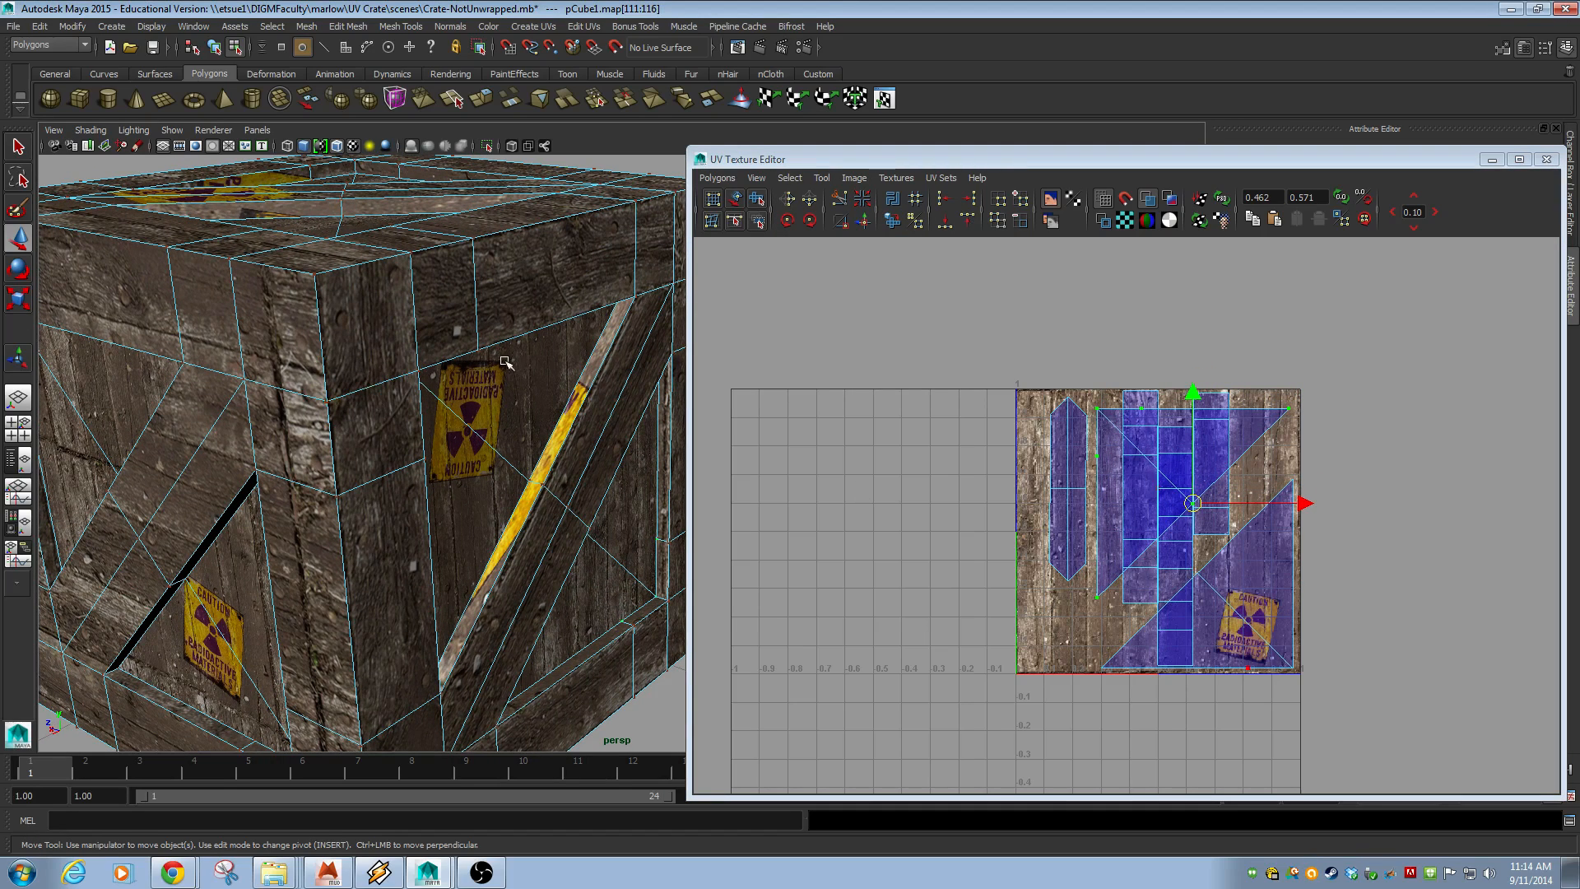
pyautogui.keyDown('alt'); pyautogui.moveTo(550, 499); pyautogui.dragTo(651, 489); pyautogui.keyUp('alt')
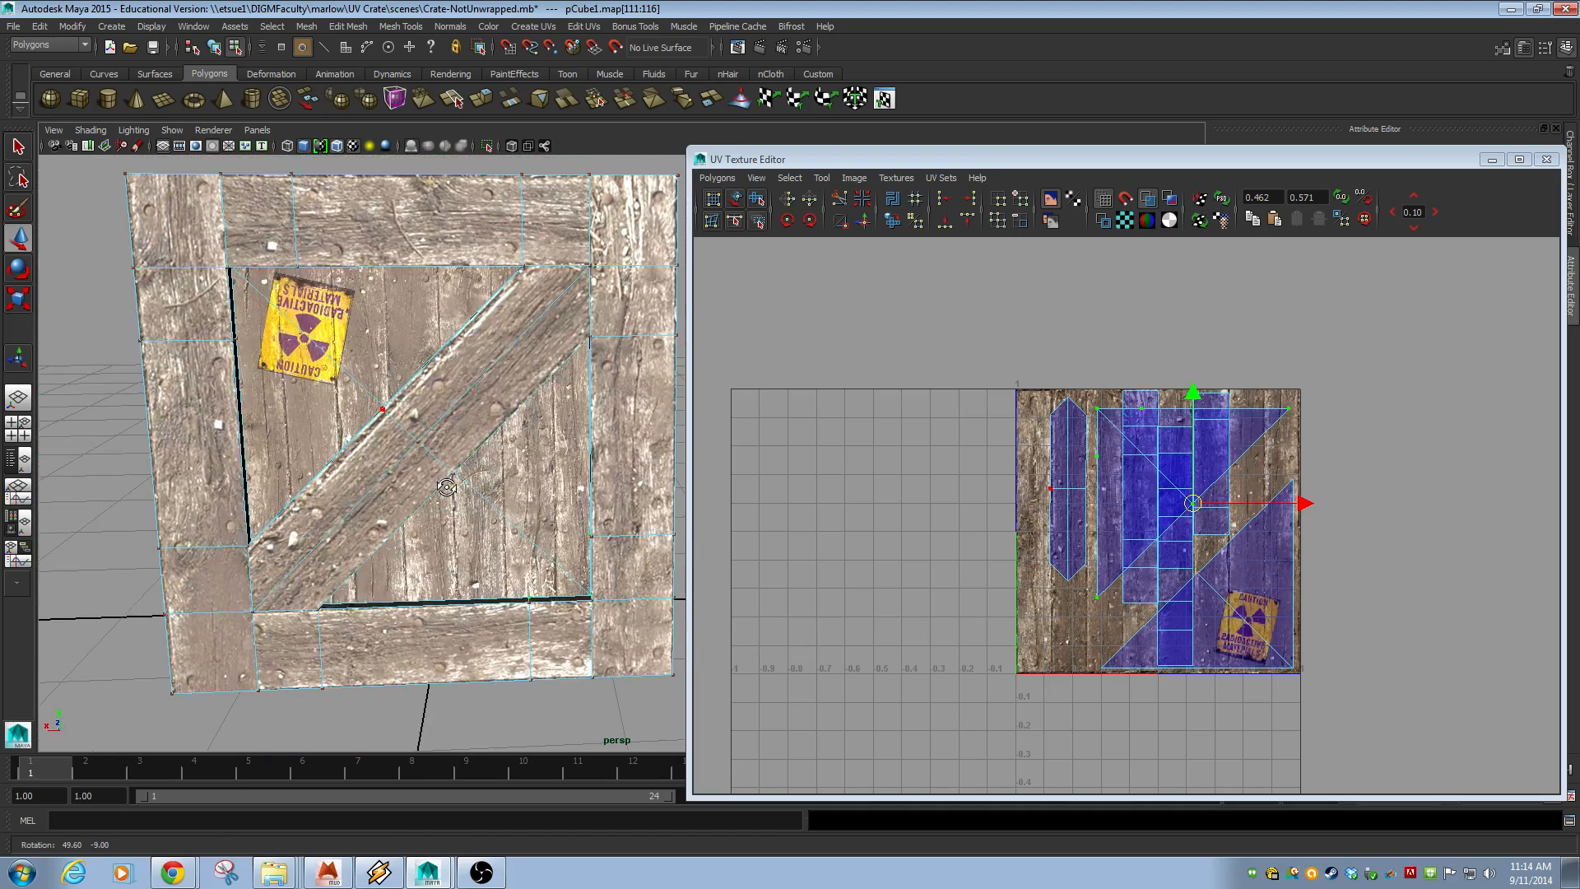
# - Select all the thin strip shells and move them down to the texture's upper-left area
pyautogui.keyDown('alt'); pyautogui.moveTo(955, 449); pyautogui.dragTo(933, 691, button='middle'); pyautogui.keyUp('alt')
pyautogui.keyDown('alt'); pyautogui.moveTo(1033, 379); pyautogui.dragTo(823, 390, button='right'); pyautogui.keyUp('alt')
pyautogui.keyDown('alt'); pyautogui.moveTo(826, 396); pyautogui.dragTo(1098, 462, button='middle'); pyautogui.keyUp('alt')
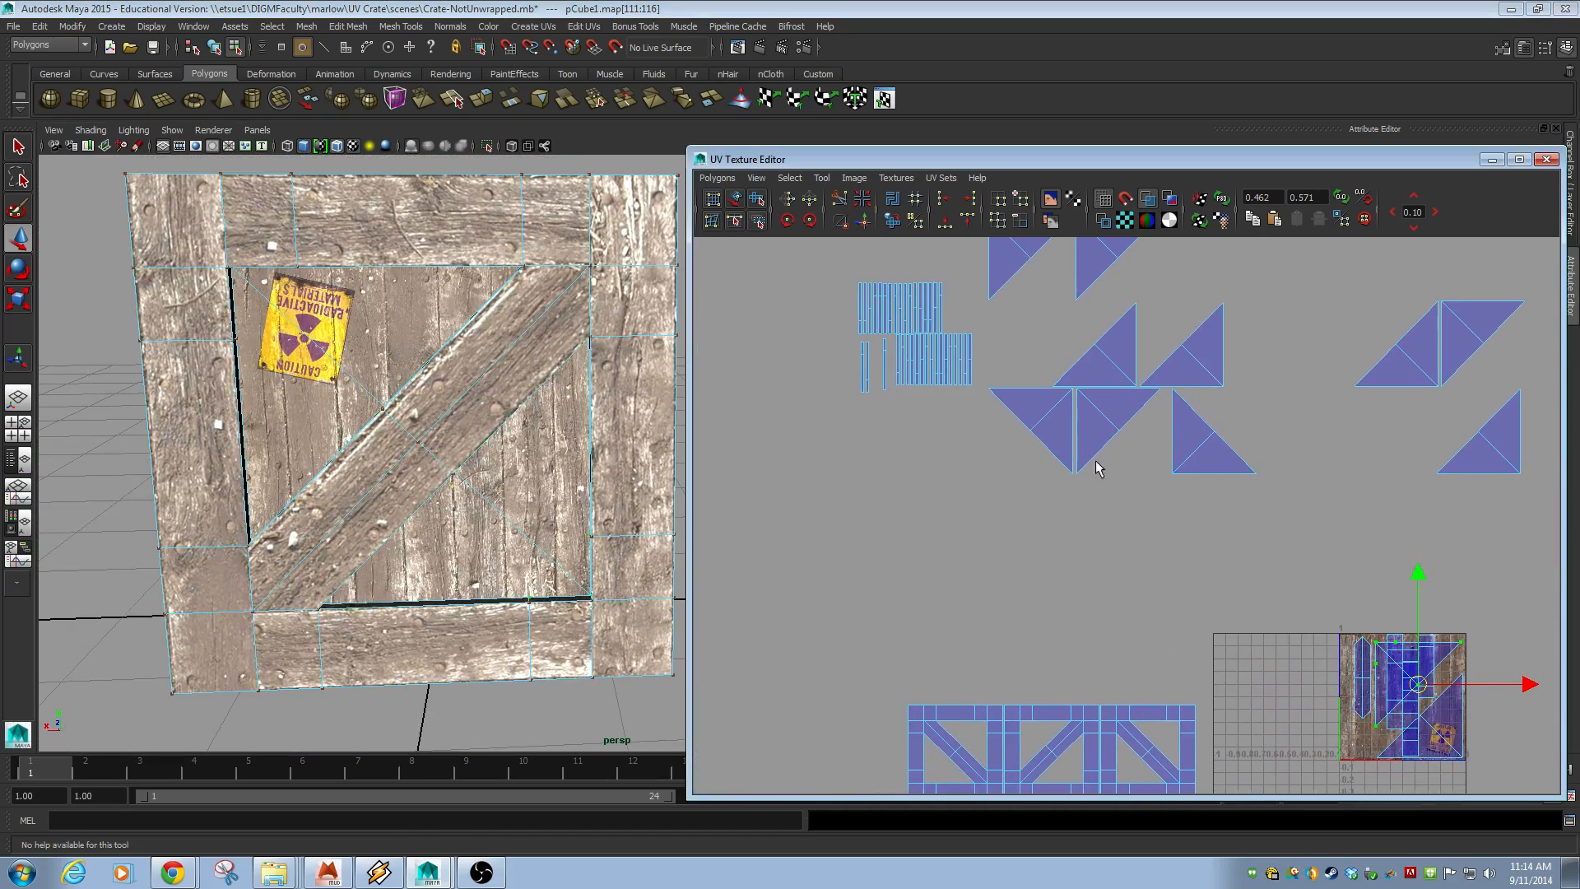
pyautogui.moveTo(829, 270); pyautogui.dragTo(974, 409)
pyautogui.moveTo(905, 333); pyautogui.dragTo(1358, 687)
pyautogui.keyDown('alt'); pyautogui.moveTo(1322, 660); pyautogui.dragTo(1164, 529, button='middle'); pyautogui.keyUp('alt')
# - Move the selected strip shells left until they sit clear of the texture, beside its left edge
pyautogui.keyDown('alt'); pyautogui.moveTo(289, 459); pyautogui.dragTo(423, 486); pyautogui.keyUp('alt')
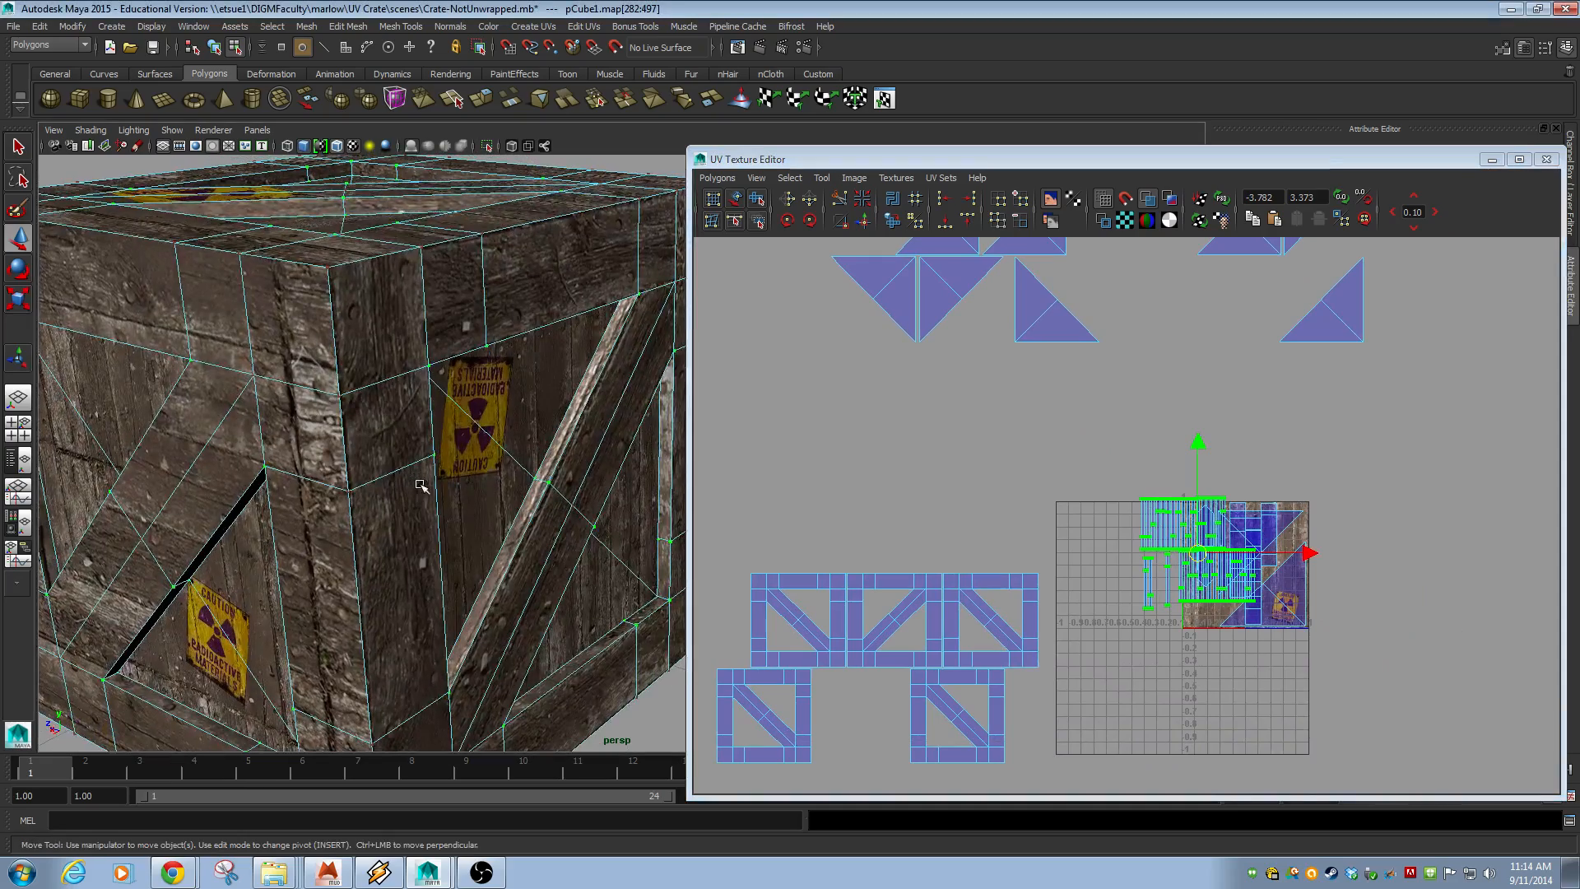
pyautogui.keyDown('alt'); pyautogui.moveTo(512, 497); pyautogui.dragTo(466, 455, button='middle'); pyautogui.keyUp('alt')
pyautogui.keyDown('alt'); pyautogui.moveTo(1239, 575); pyautogui.dragTo(1322, 636, button='right'); pyautogui.keyUp('alt')
pyautogui.keyDown('alt'); pyautogui.moveTo(1315, 606); pyautogui.dragTo(1095, 520, button='middle'); pyautogui.keyUp('alt')
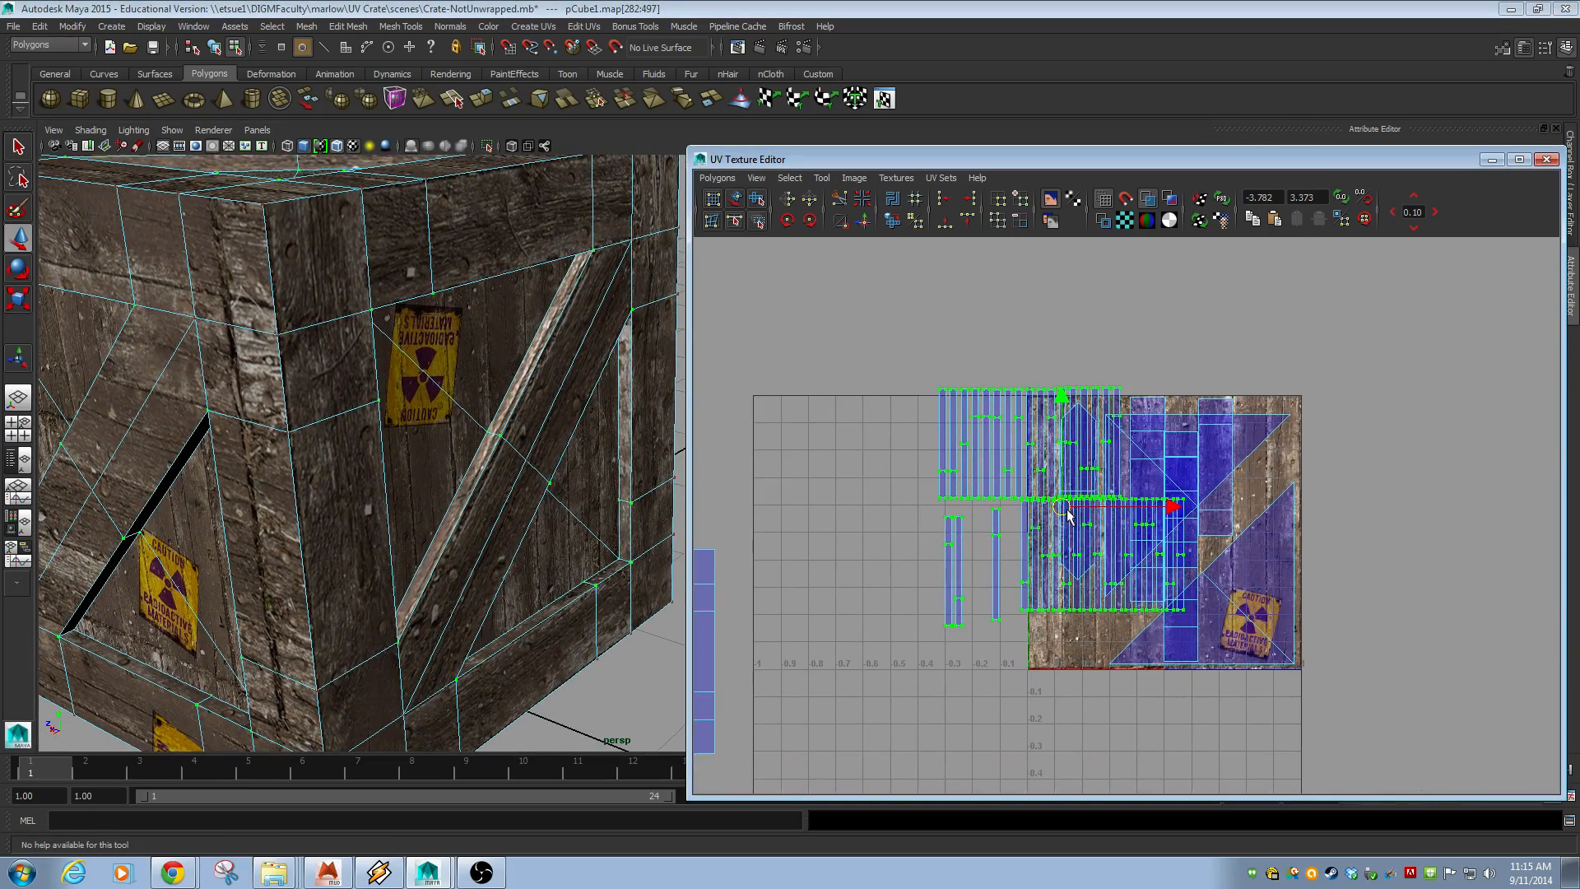
pyautogui.moveTo(1064, 509); pyautogui.dragTo(1032, 485)
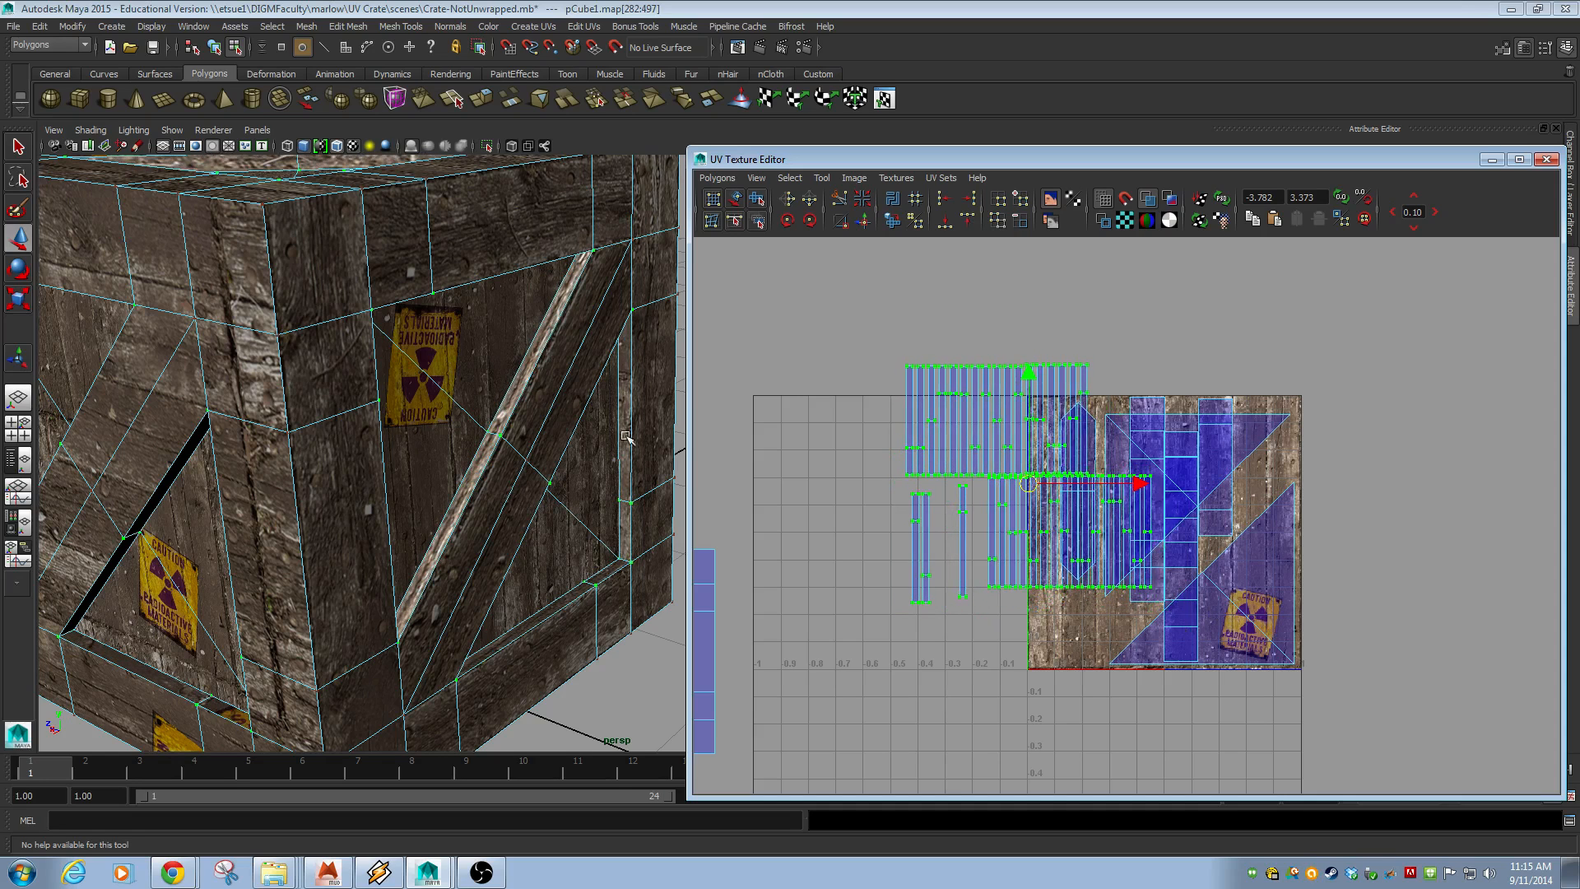
pyautogui.keyDown('alt'); pyautogui.moveTo(531, 531); pyautogui.dragTo(554, 561); pyautogui.keyUp('alt')
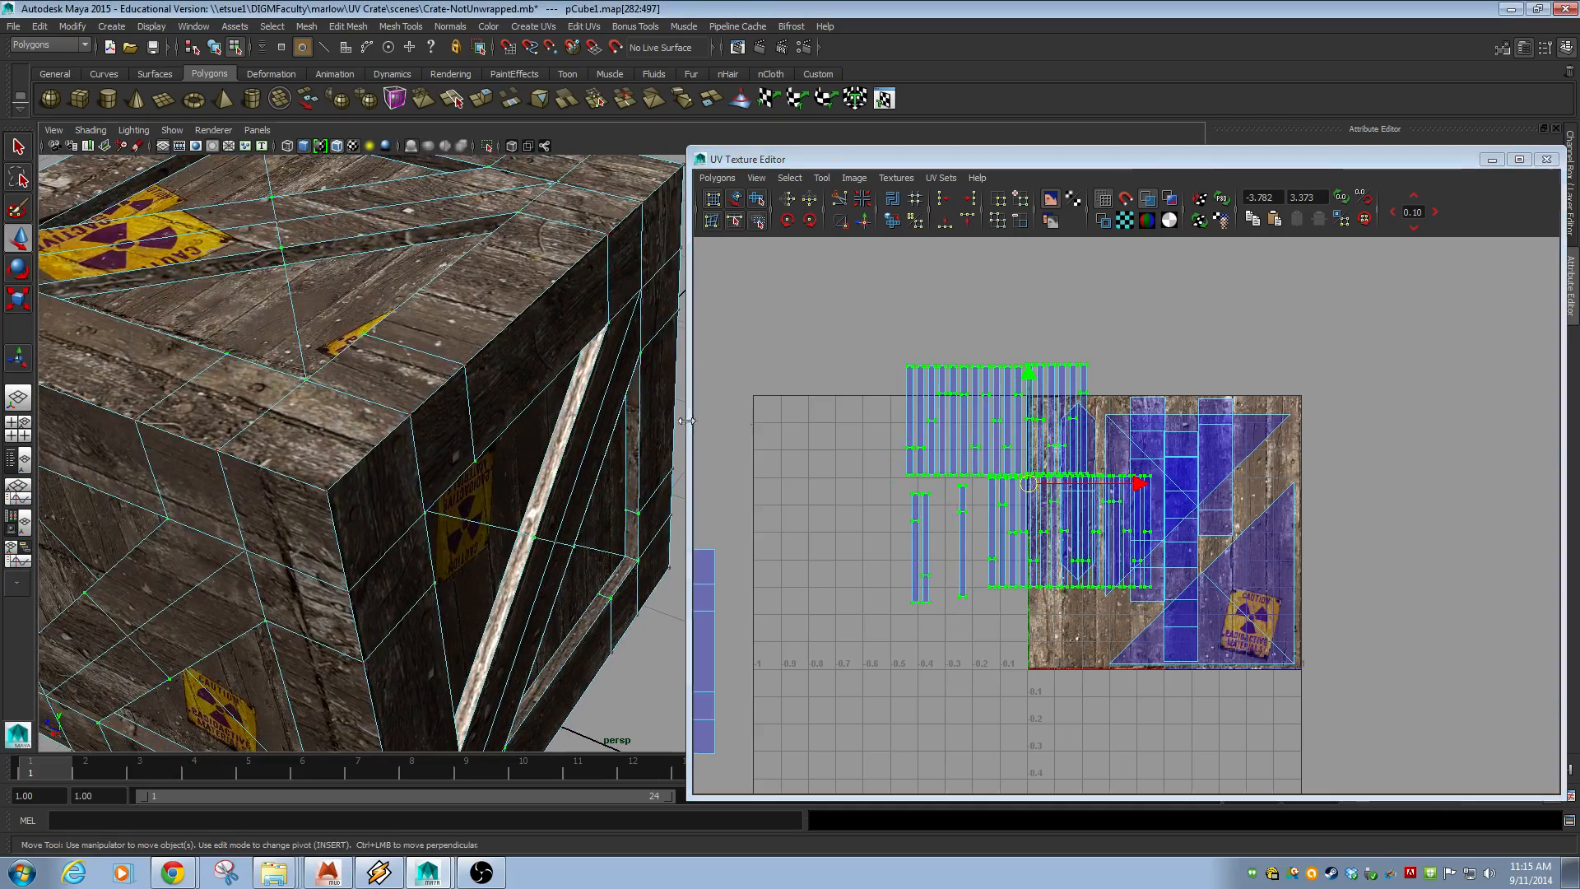
pyautogui.scroll(2, 1127, 504)
pyautogui.scroll(1, 1129, 503)
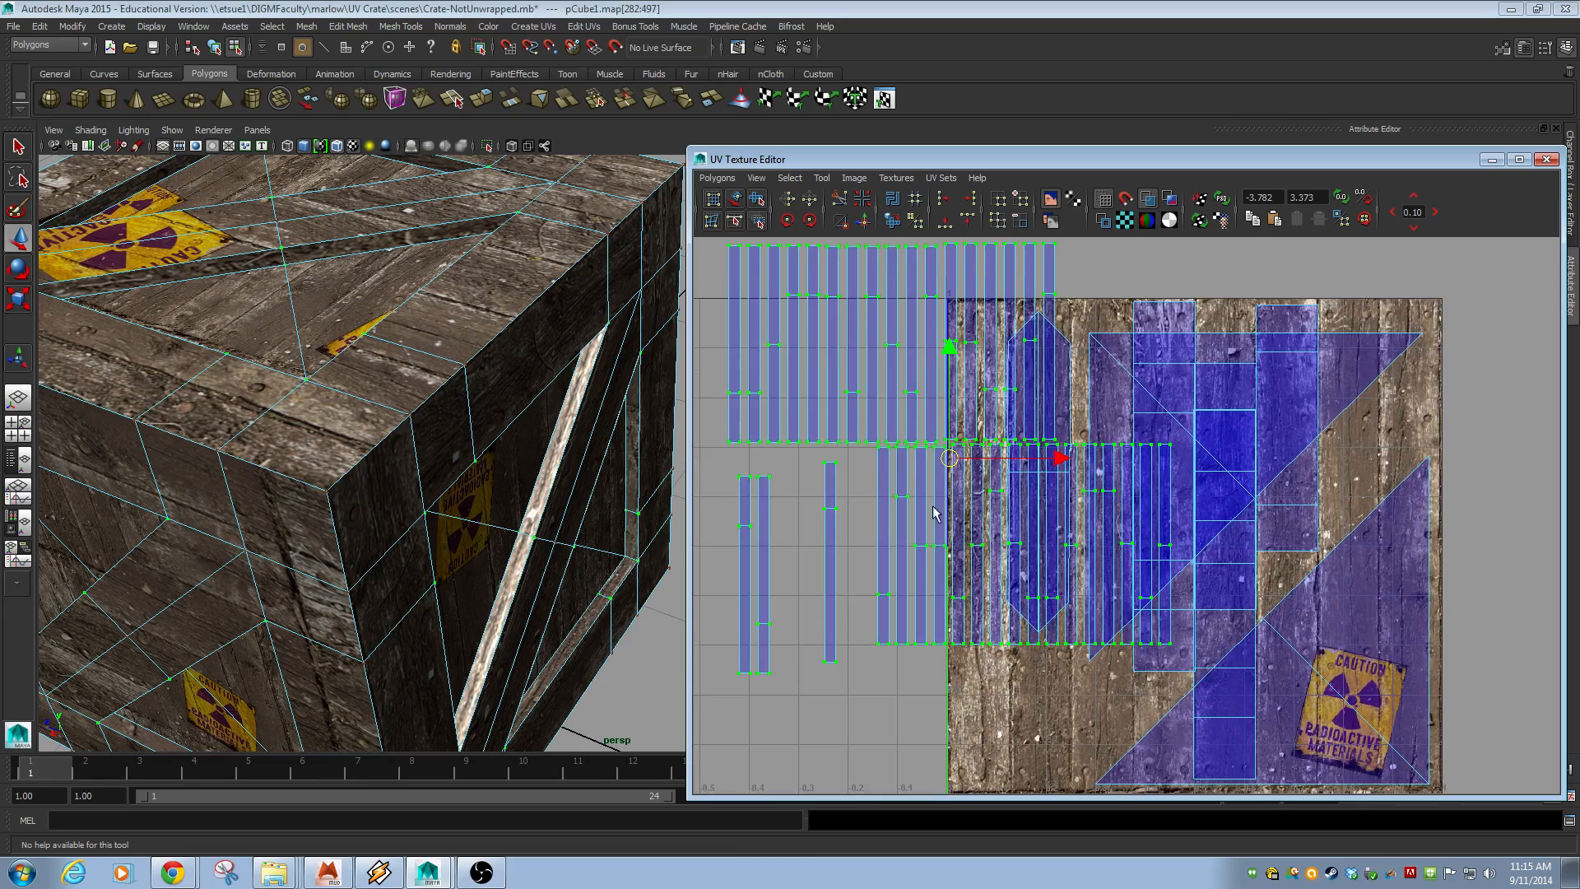
pyautogui.keyDown('alt'); pyautogui.moveTo(934, 514); pyautogui.dragTo(838, 483, button='right'); pyautogui.keyUp('alt')
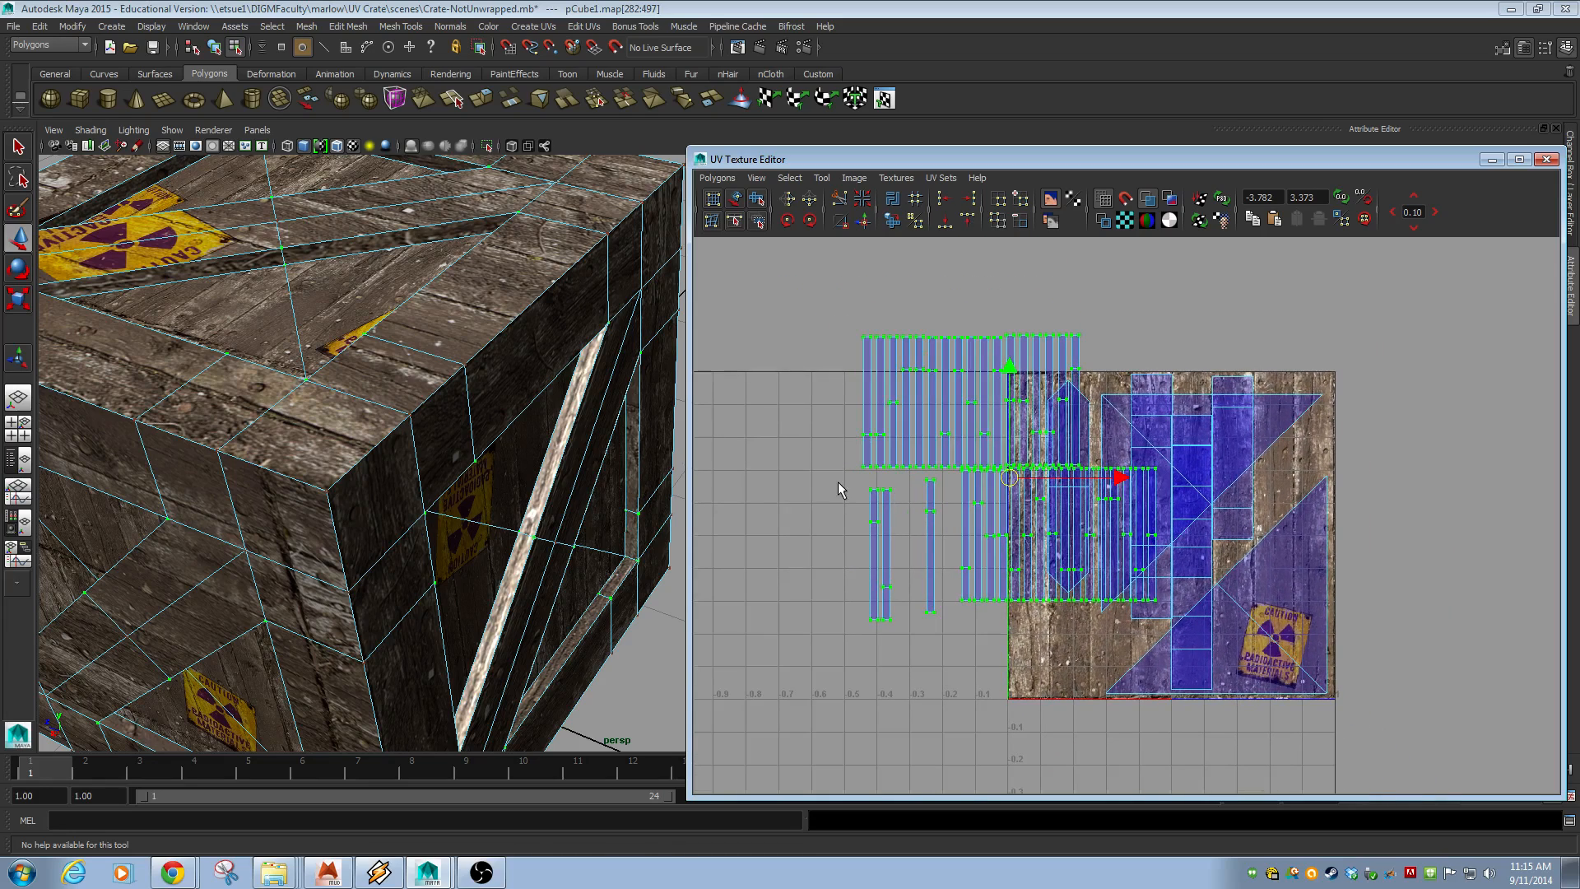
pyautogui.moveTo(1004, 478); pyautogui.dragTo(828, 459)
# - Select the four long side edges of the pointed diagonal-board shell and Move and Sew the matching strips onto them
pyautogui.keyDown('alt'); pyautogui.moveTo(903, 503); pyautogui.dragTo(957, 458, button='middle'); pyautogui.keyUp('alt')
pyautogui.keyDown('alt'); pyautogui.moveTo(956, 452); pyautogui.dragTo(1382, 497, button='right'); pyautogui.keyUp('alt')
pyautogui.keyDown('alt'); pyautogui.moveTo(1186, 507); pyautogui.dragTo(1206, 617, button='middle'); pyautogui.keyUp('alt')
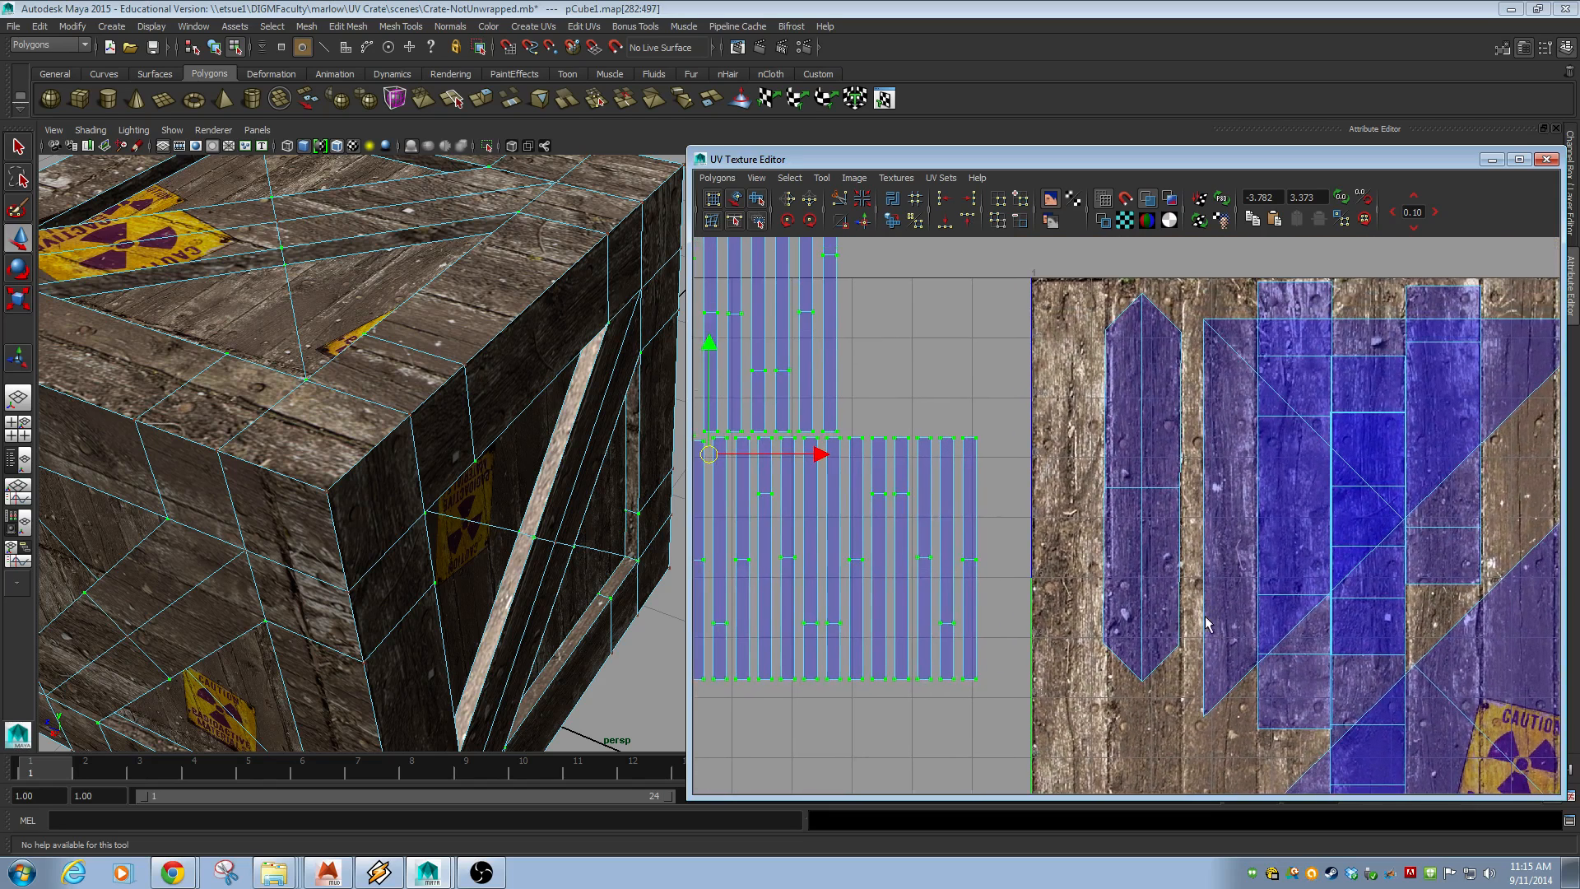
pyautogui.moveTo(1097, 573); pyautogui.dragTo(1109, 511, button='right')
pyautogui.click(1107, 470)
pyautogui.keyDown('shift'); pyautogui.click(1105, 548); pyautogui.keyUp('shift')
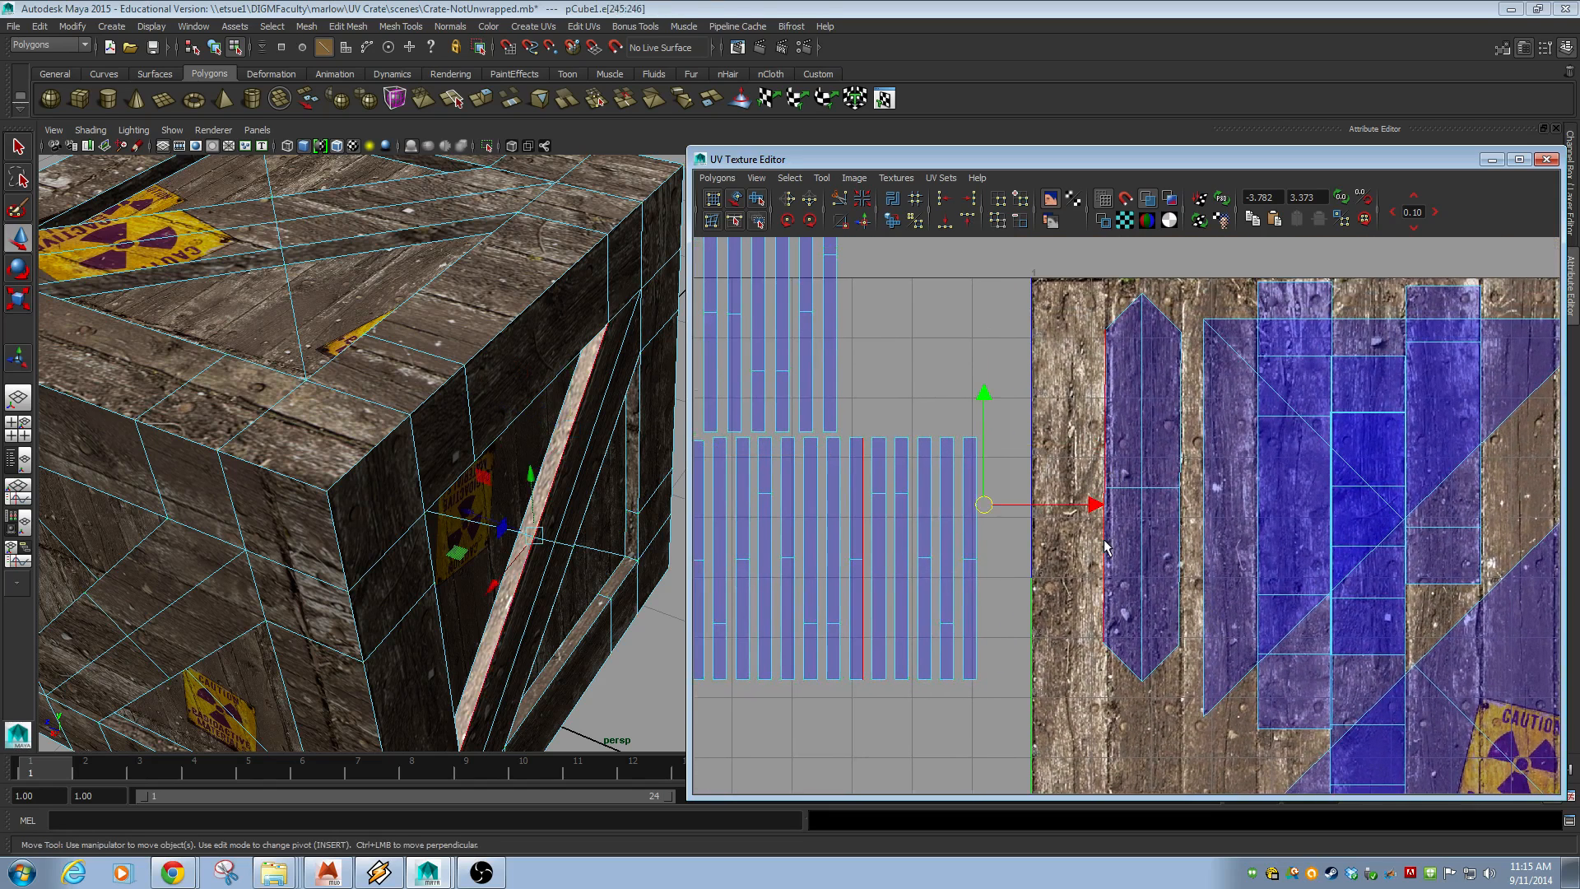
pyautogui.keyDown('shift'); pyautogui.click(1179, 585); pyautogui.keyUp('shift')
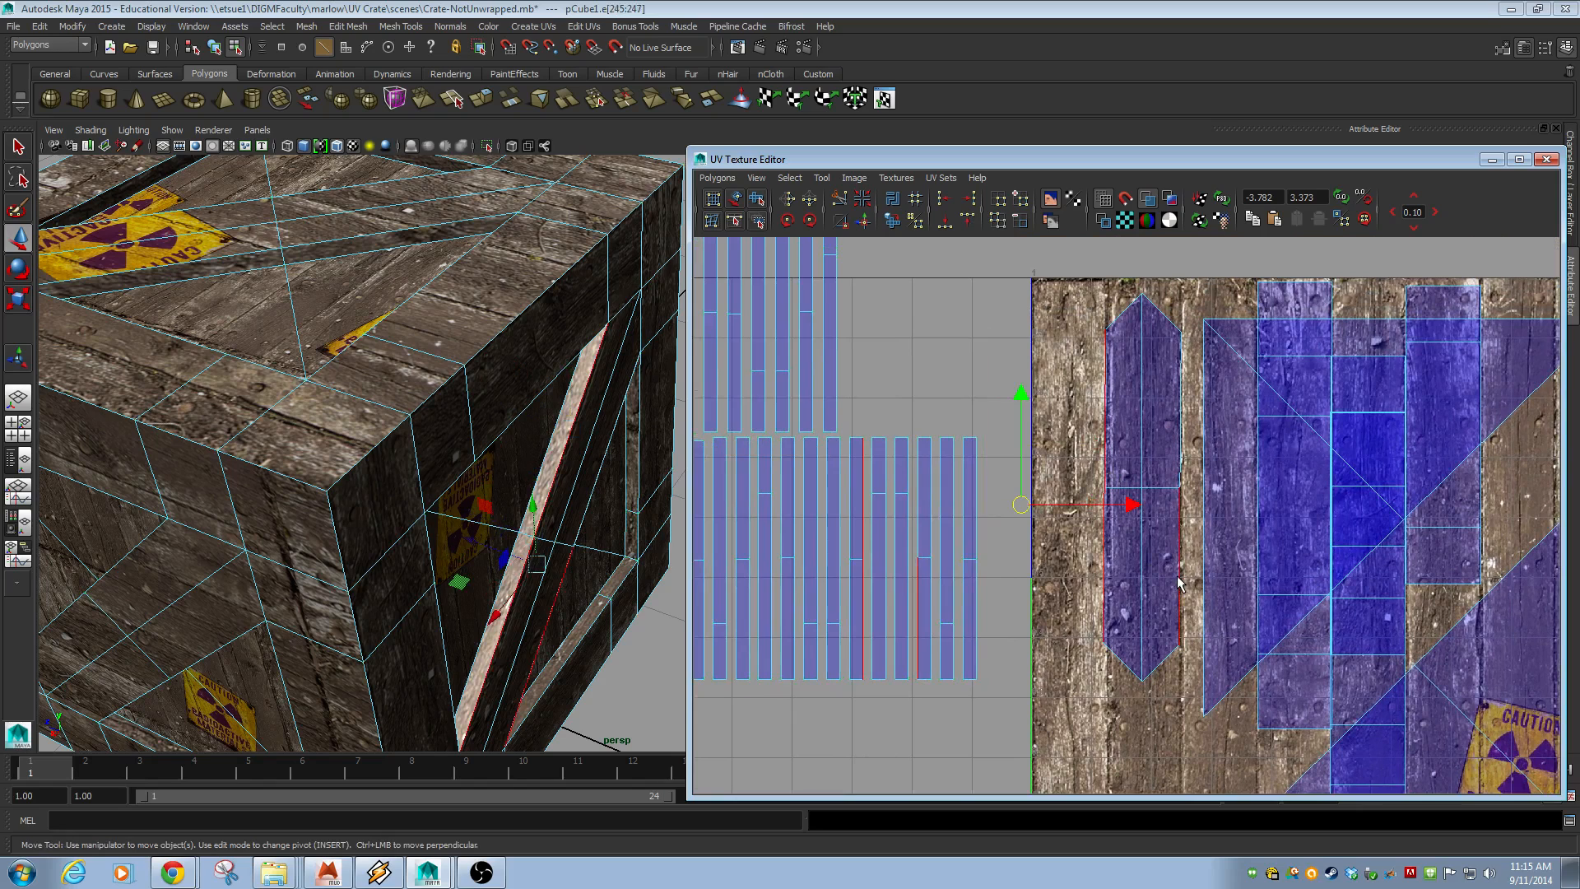
pyautogui.keyDown('shift'); pyautogui.click(1180, 453); pyautogui.keyUp('shift')
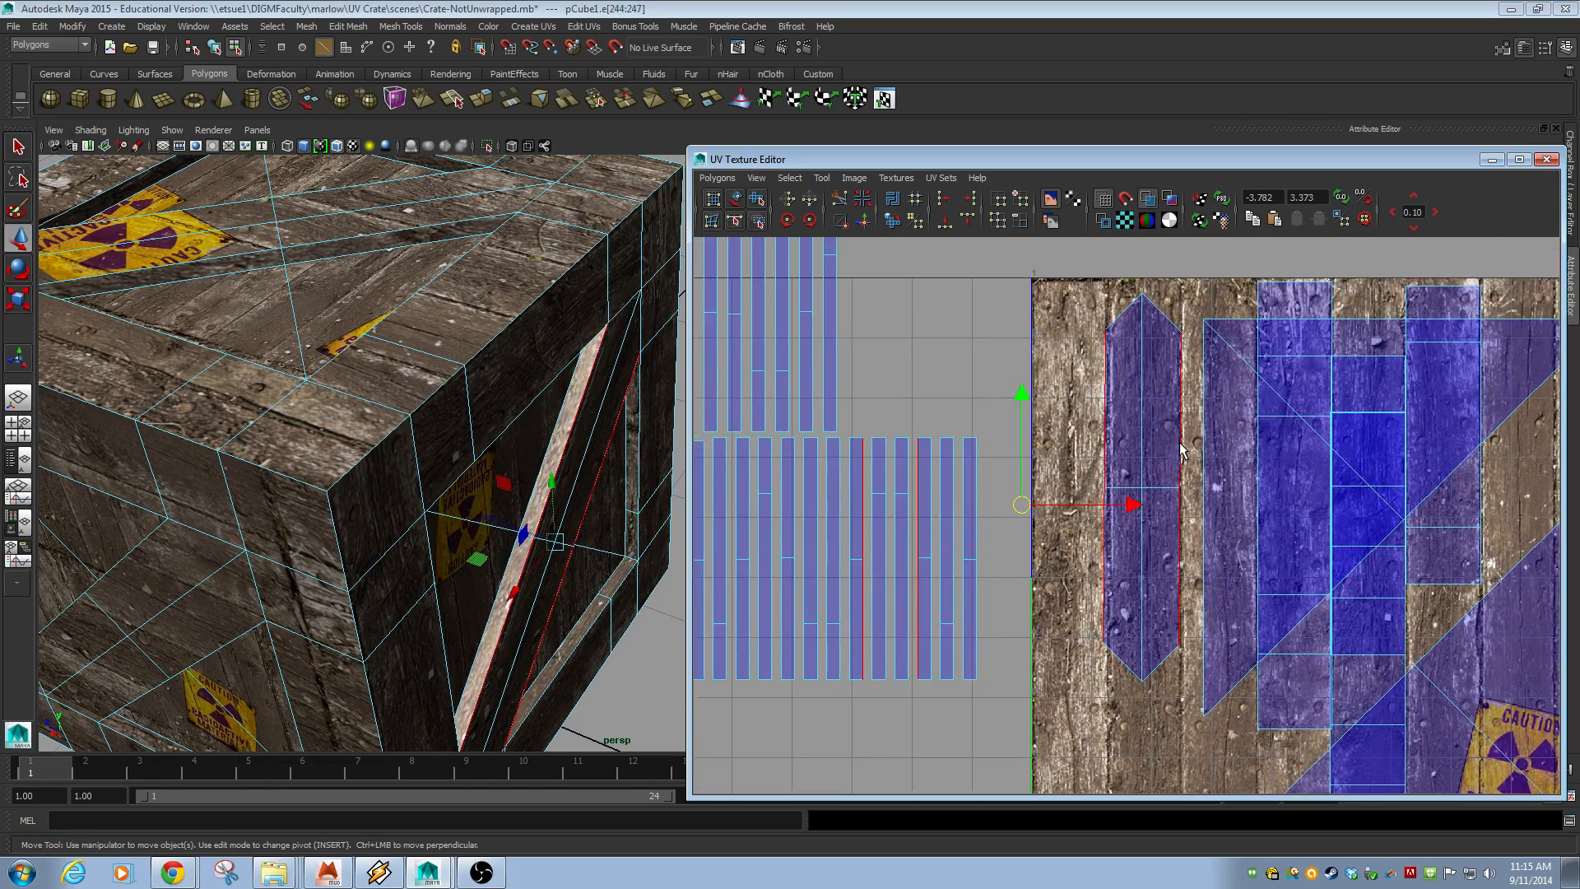
pyautogui.click(866, 223)
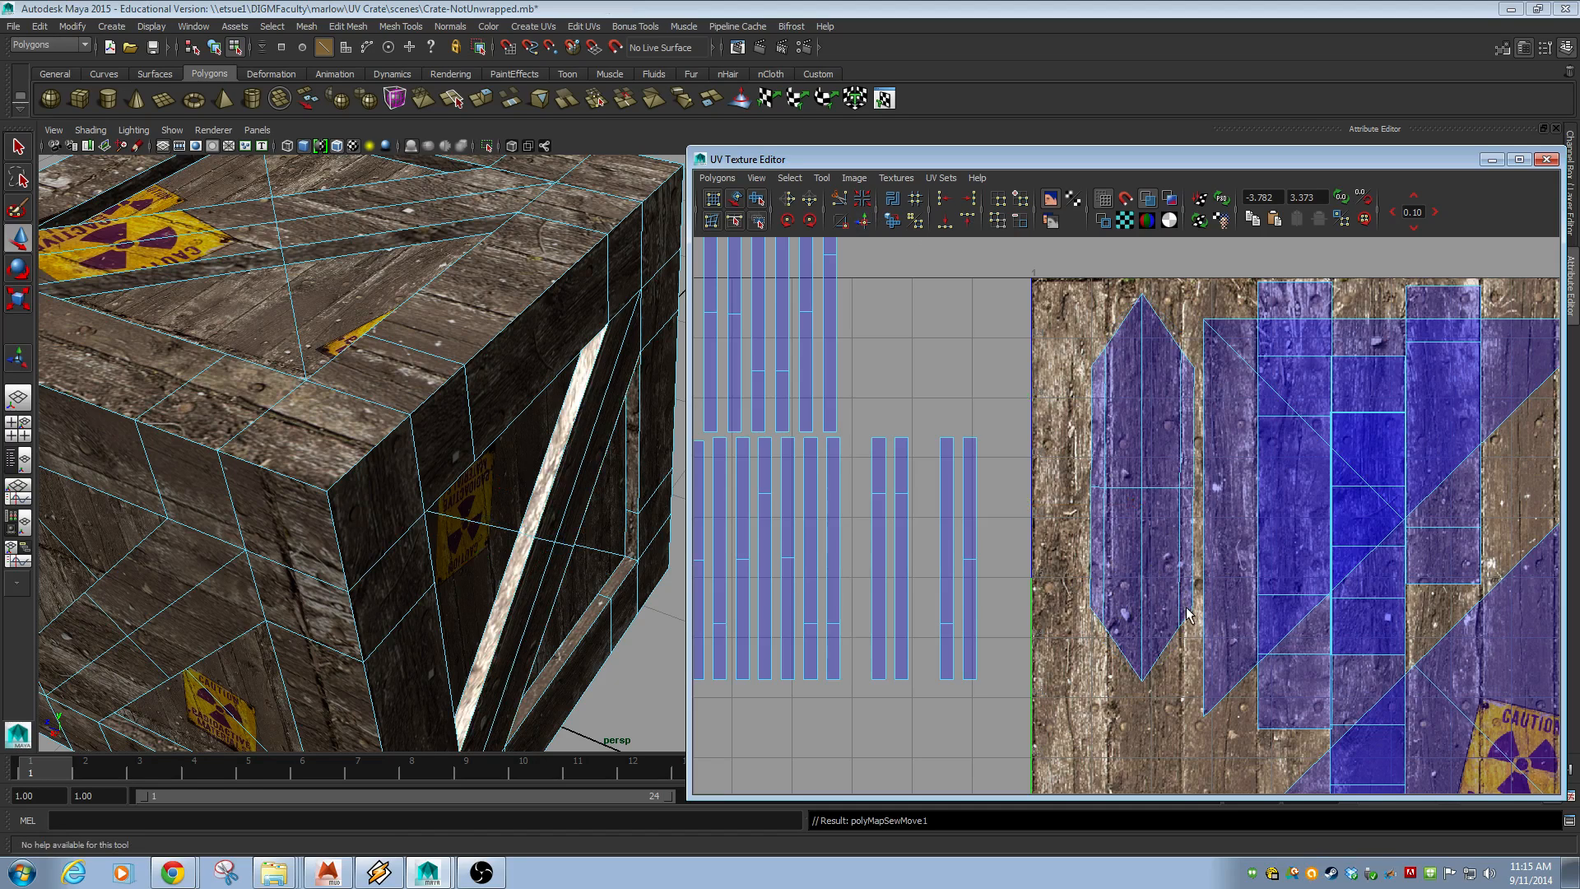
# - Select the outer corner UVs of both strips sewn to the pointed board and scale them slightly taller vertically, squaring the strip ends
pyautogui.moveTo(1174, 603); pyautogui.dragTo(1170, 602, button='right')
pyautogui.moveTo(1048, 339); pyautogui.dragTo(1097, 623)
pyautogui.keyDown('shift'); pyautogui.moveTo(1190, 355); pyautogui.dragTo(1197, 622); pyautogui.keyUp('shift')
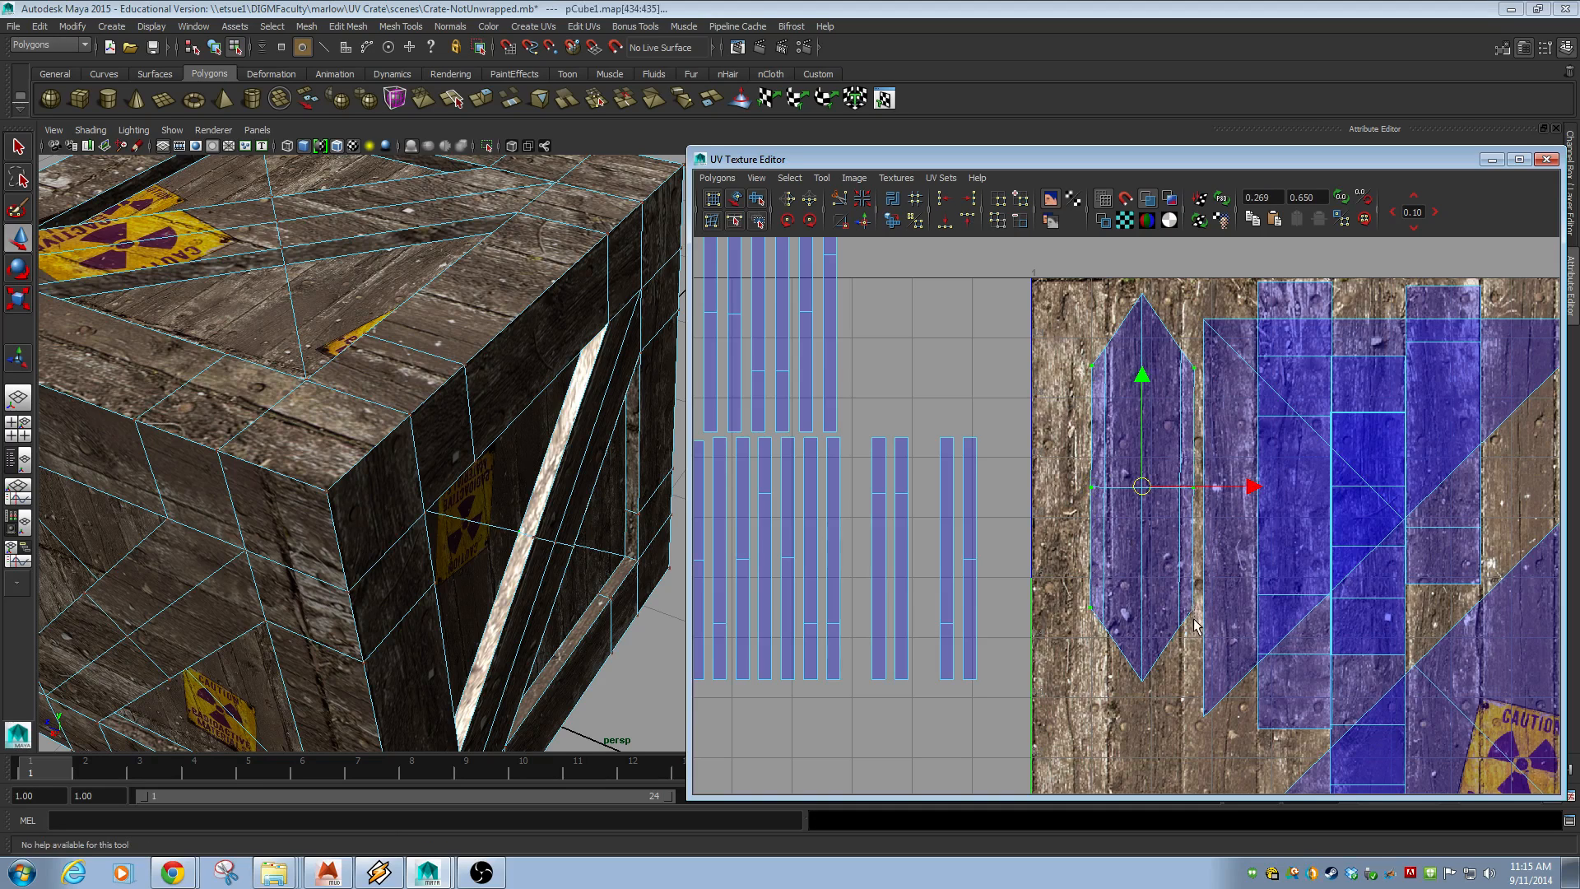
pyautogui.press('r')
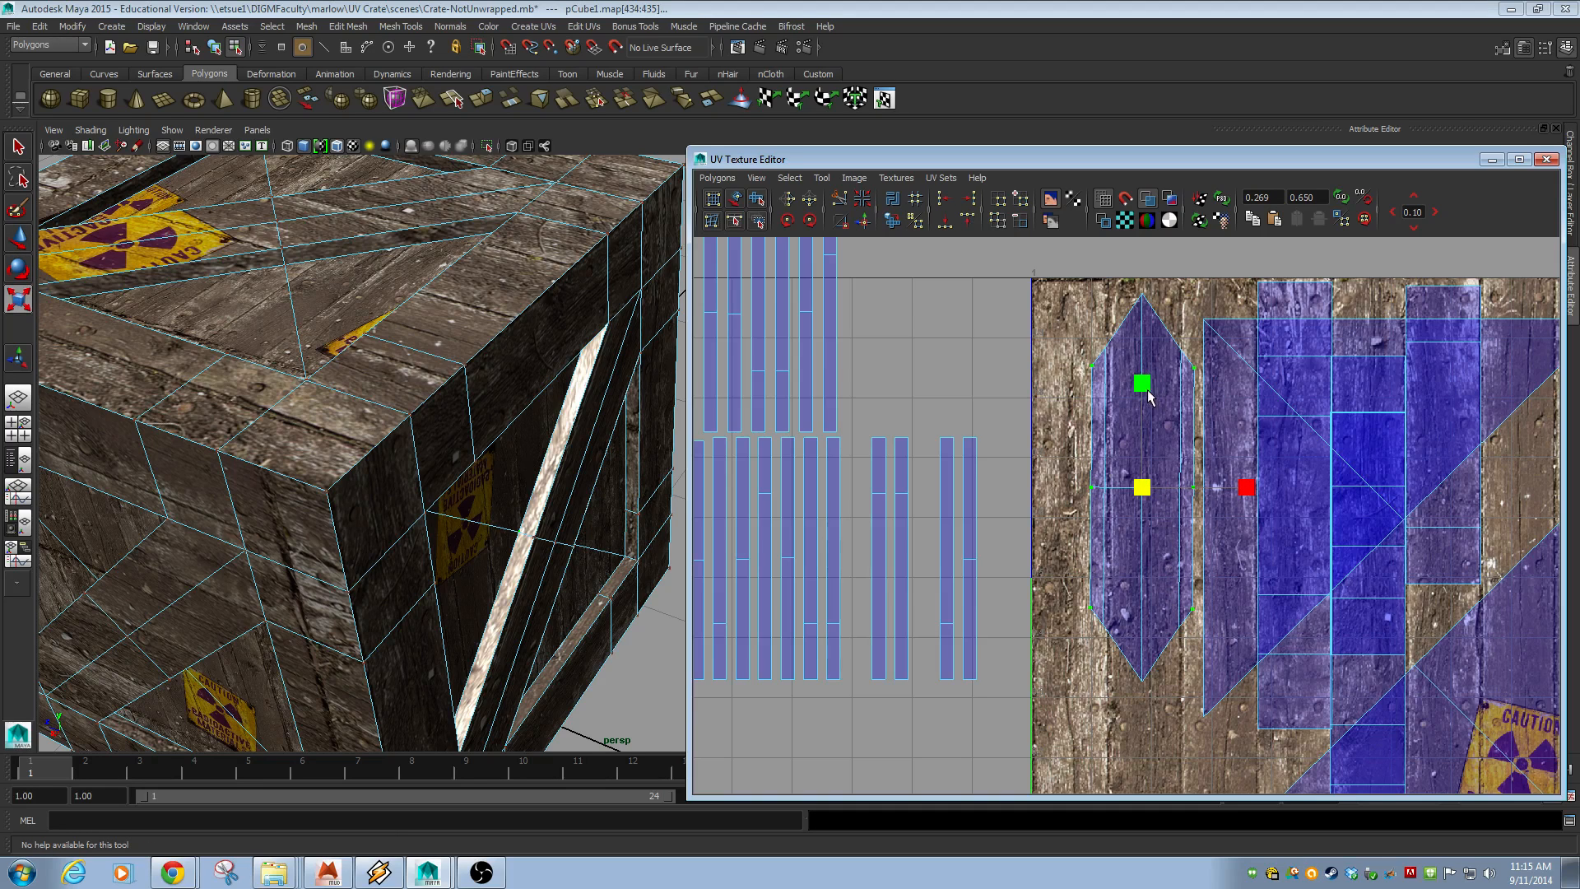
pyautogui.moveTo(1143, 384); pyautogui.dragTo(1141, 370)
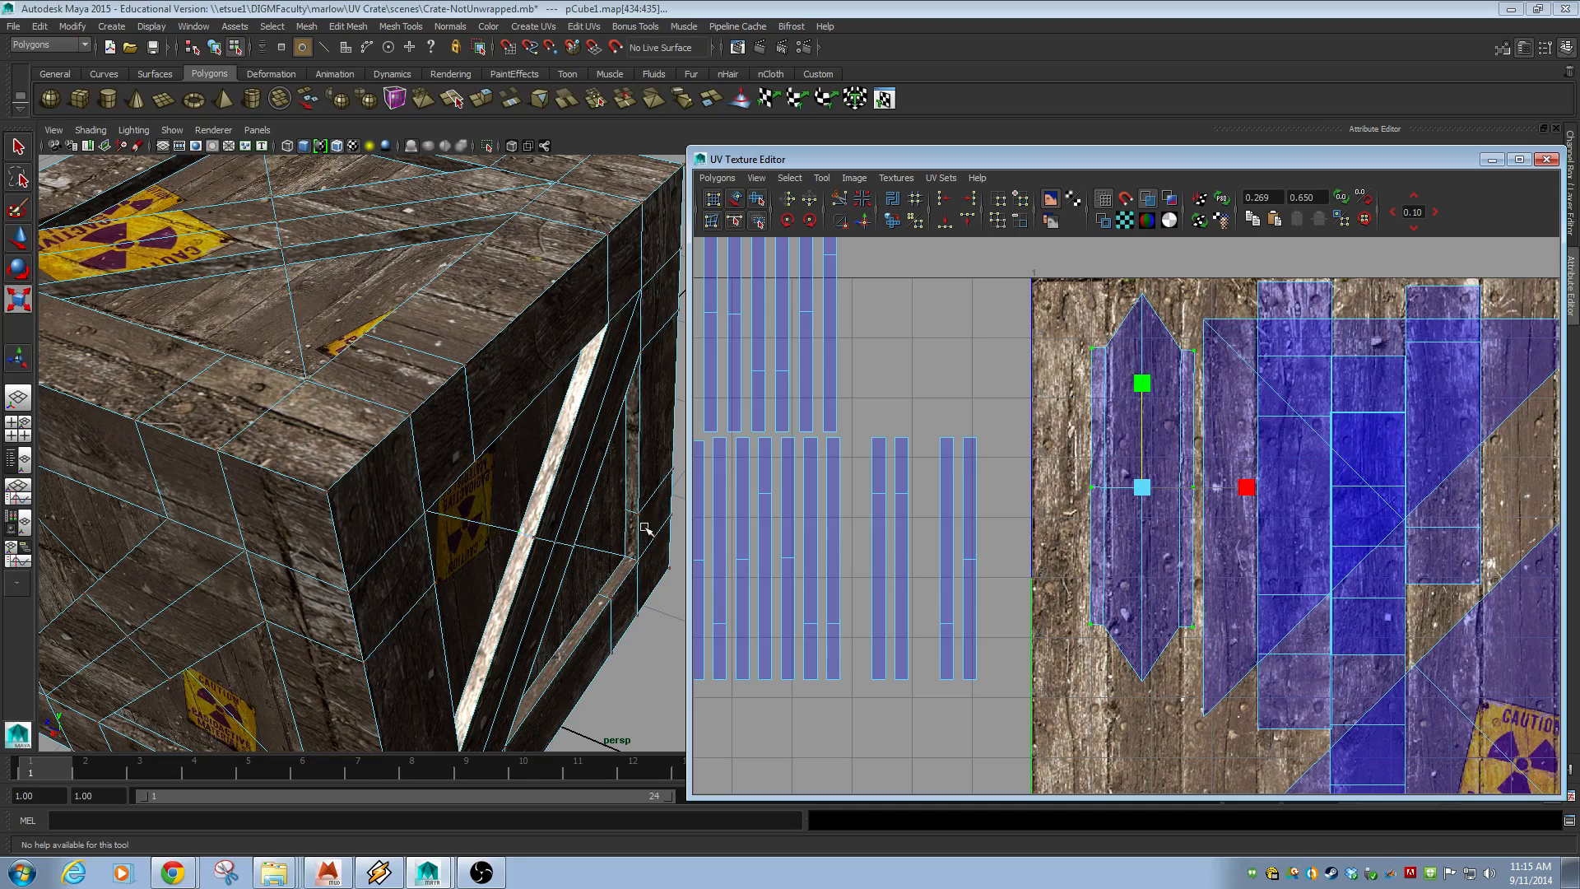
# - Select single edges on the strip, board and triangular shells to examine where each one lies on the crate
pyautogui.keyDown('alt'); pyautogui.moveTo(648, 530); pyautogui.dragTo(525, 480); pyautogui.keyUp('alt')
pyautogui.keyDown('alt'); pyautogui.moveTo(1255, 664); pyautogui.dragTo(910, 564, button='right'); pyautogui.keyUp('alt')
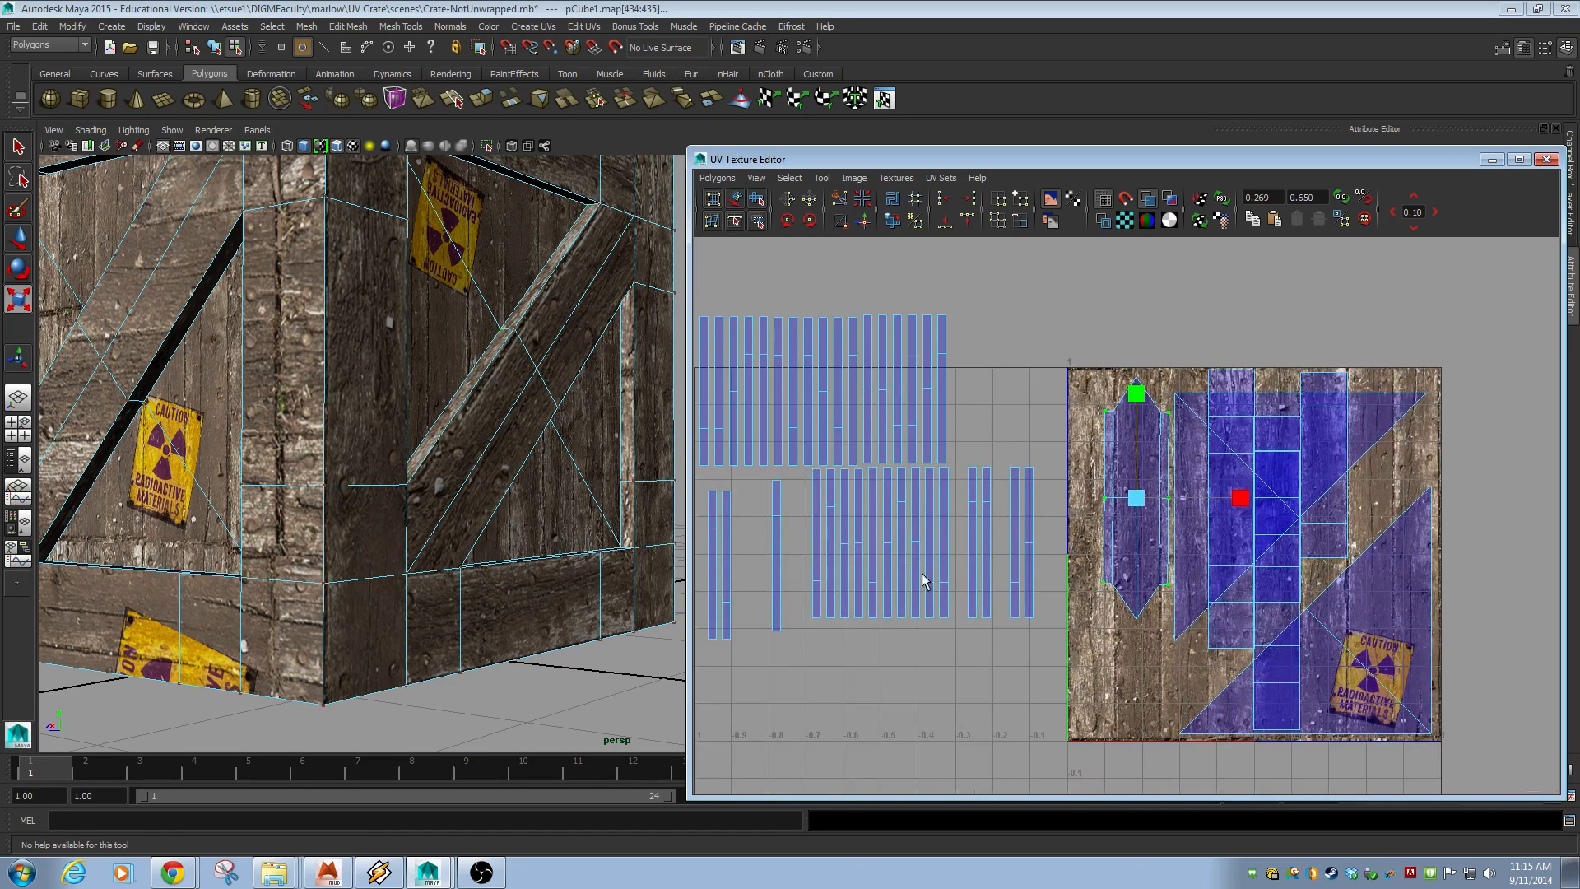
pyautogui.press('F10')
pyautogui.click(1034, 504)
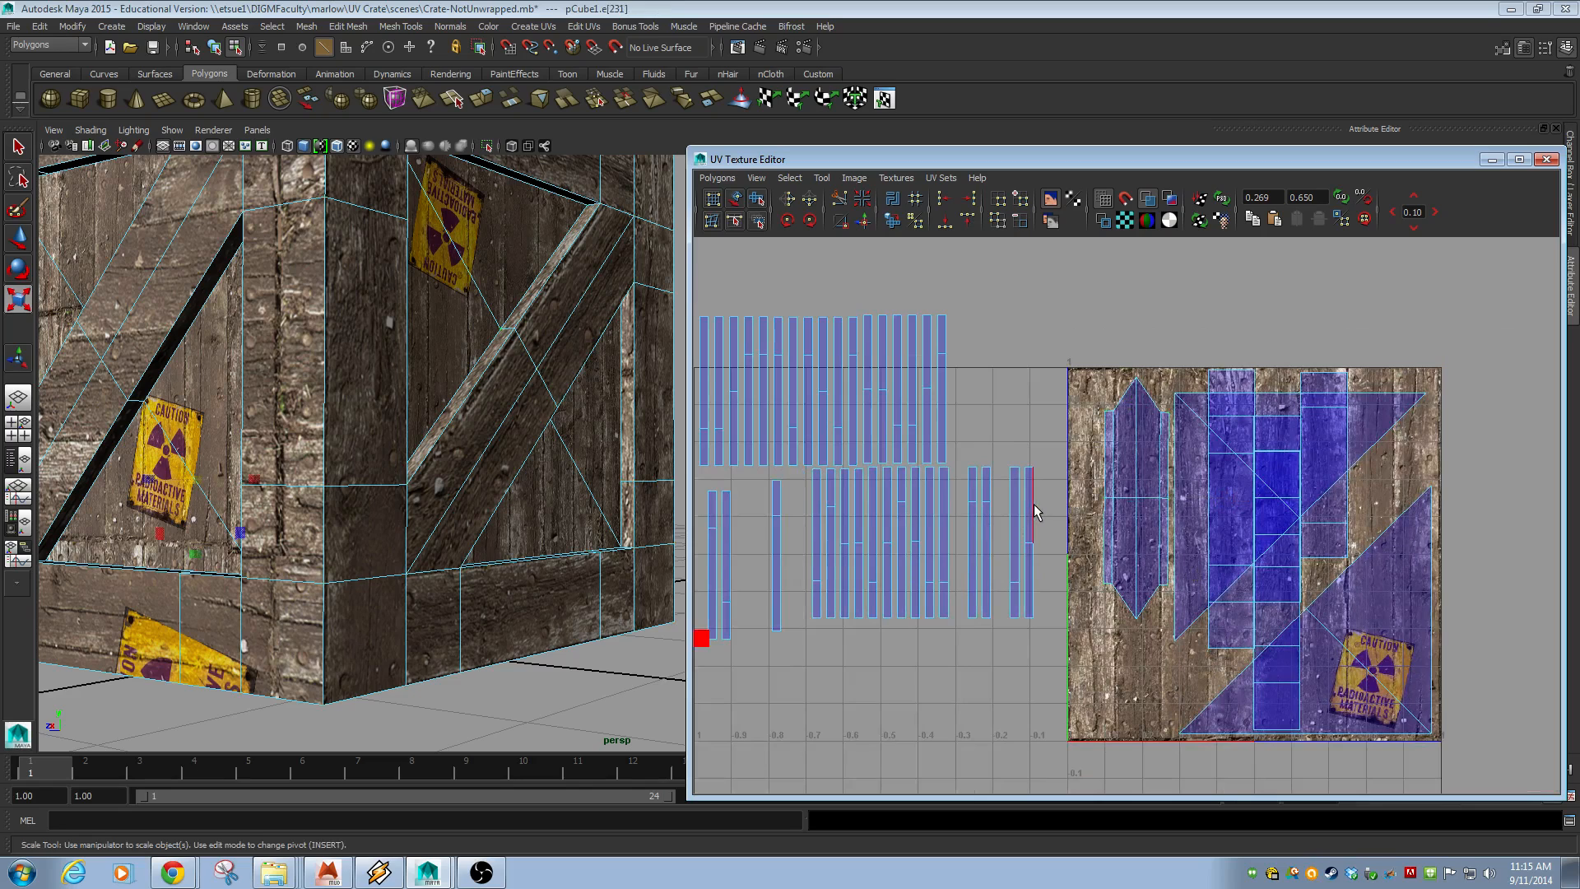
pyautogui.keyDown('shift'); pyautogui.click(1034, 560); pyautogui.keyUp('shift')
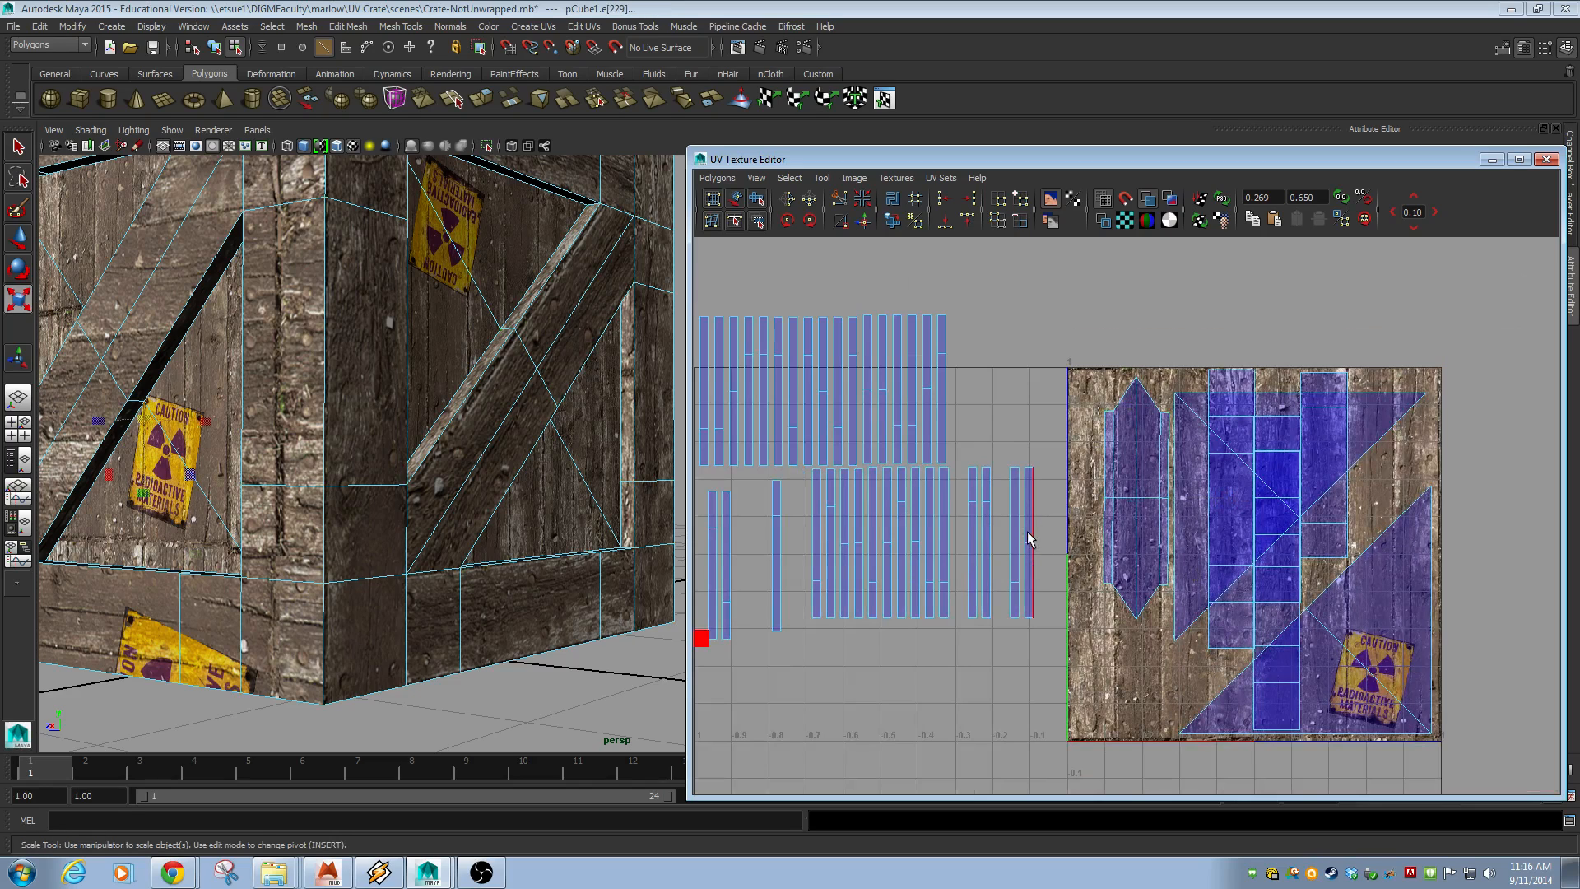
pyautogui.click(1256, 387)
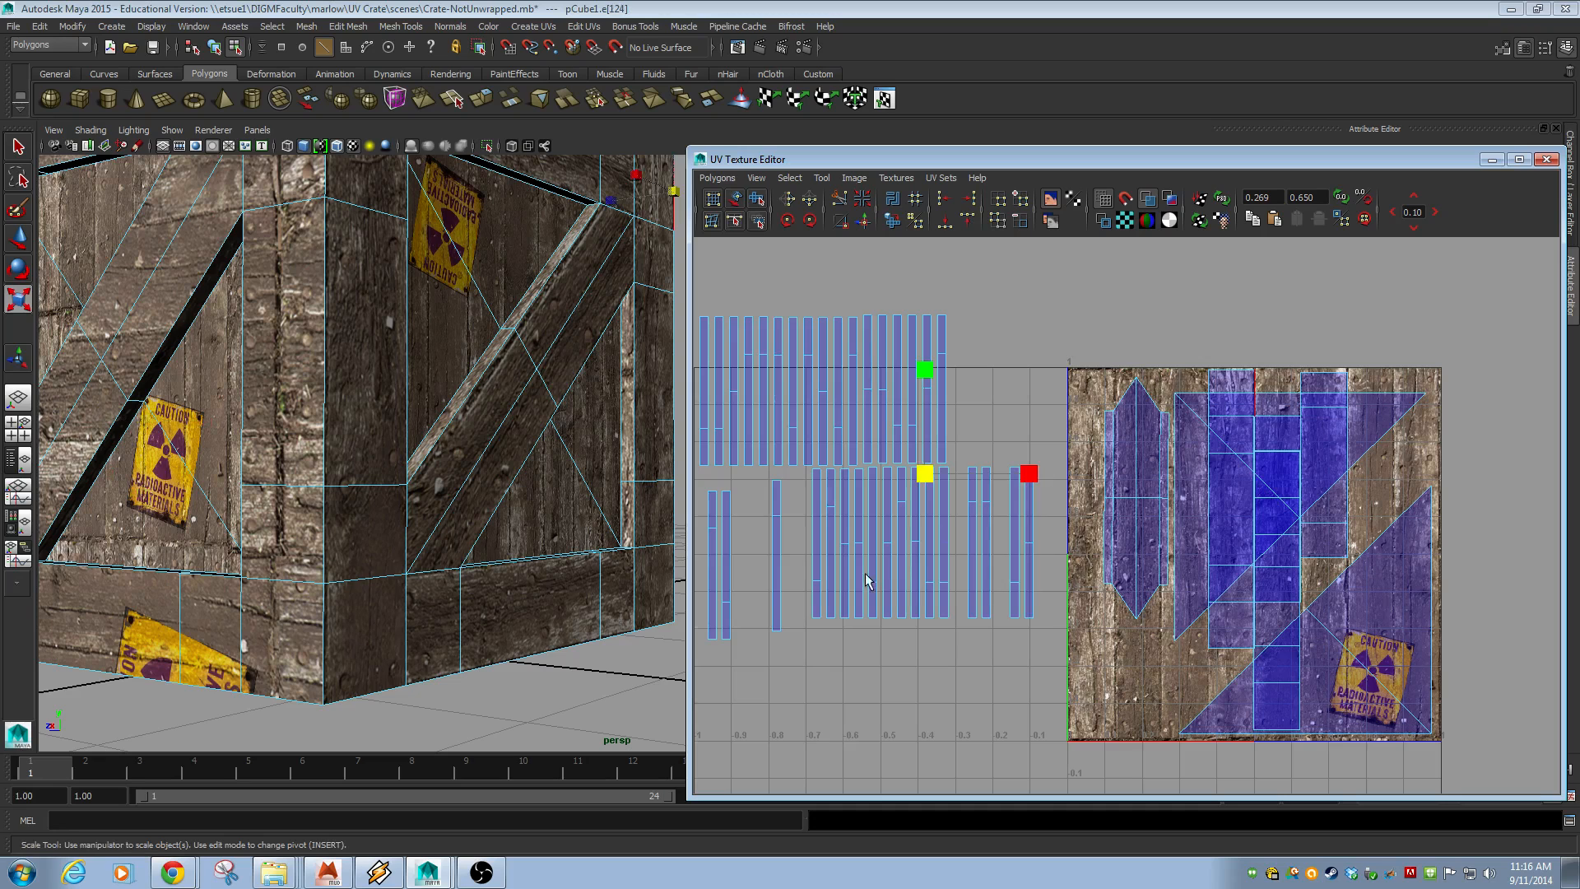
pyautogui.keyDown('alt'); pyautogui.moveTo(868, 580); pyautogui.dragTo(1051, 582, button='middle'); pyautogui.keyUp('alt')
pyautogui.moveTo(1051, 582)
pyautogui.keyDown('alt'); pyautogui.mouseDown(button='right')
pyautogui.moveTo(1284, 624)
pyautogui.moveTo(1034, 580)
pyautogui.mouseUp(button='right'); pyautogui.keyUp('alt')
pyautogui.keyDown('alt'); pyautogui.moveTo(1407, 603); pyautogui.dragTo(1146, 638, button='middle'); pyautogui.keyUp('alt')
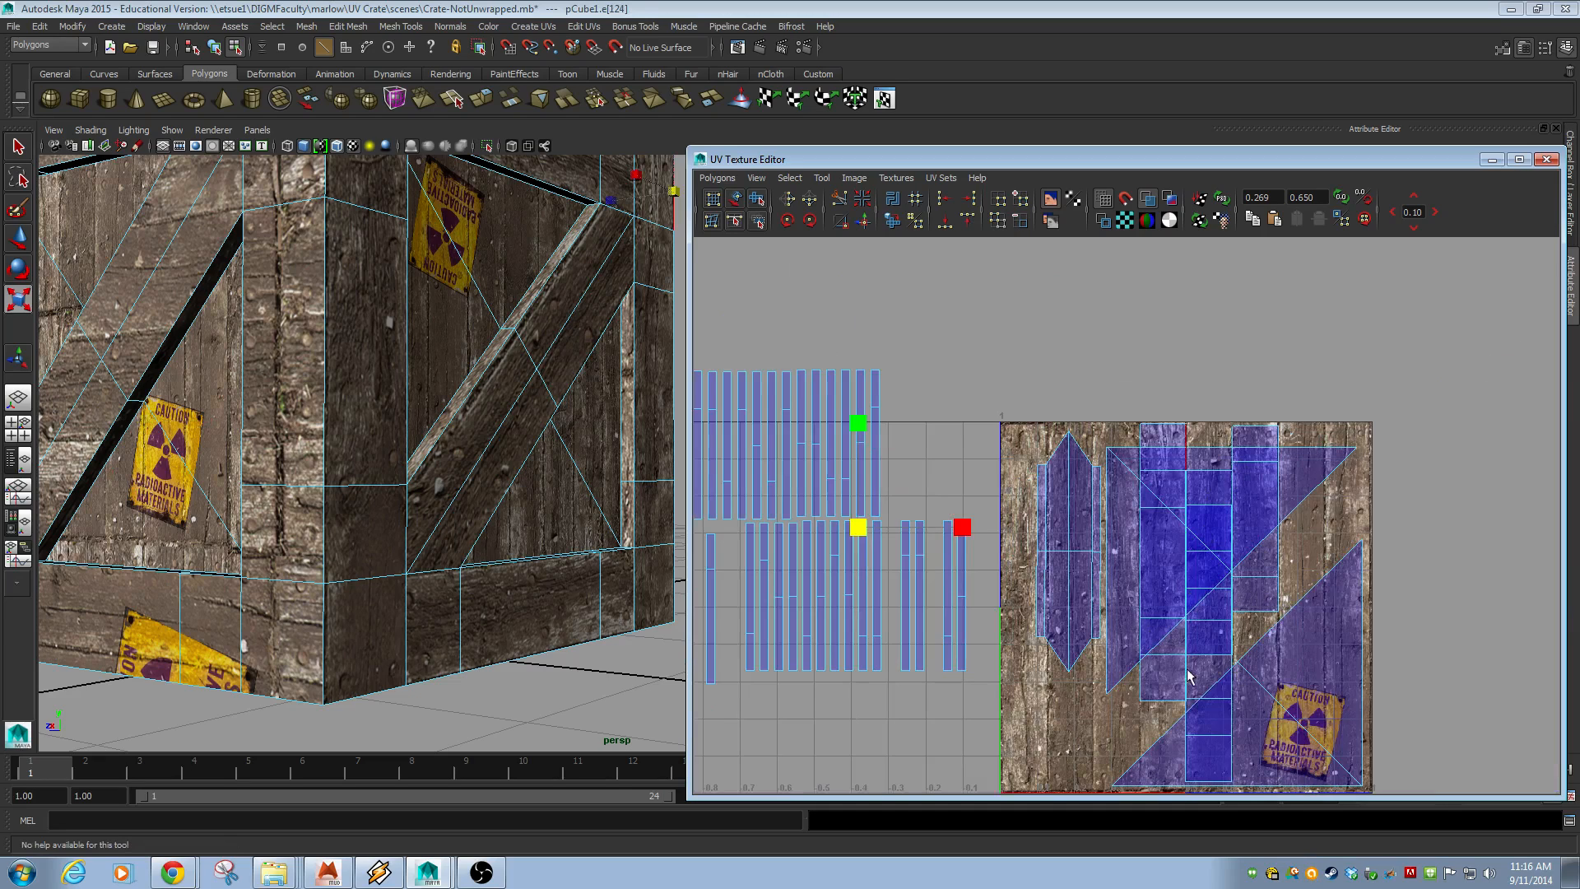
pyautogui.click(1141, 697)
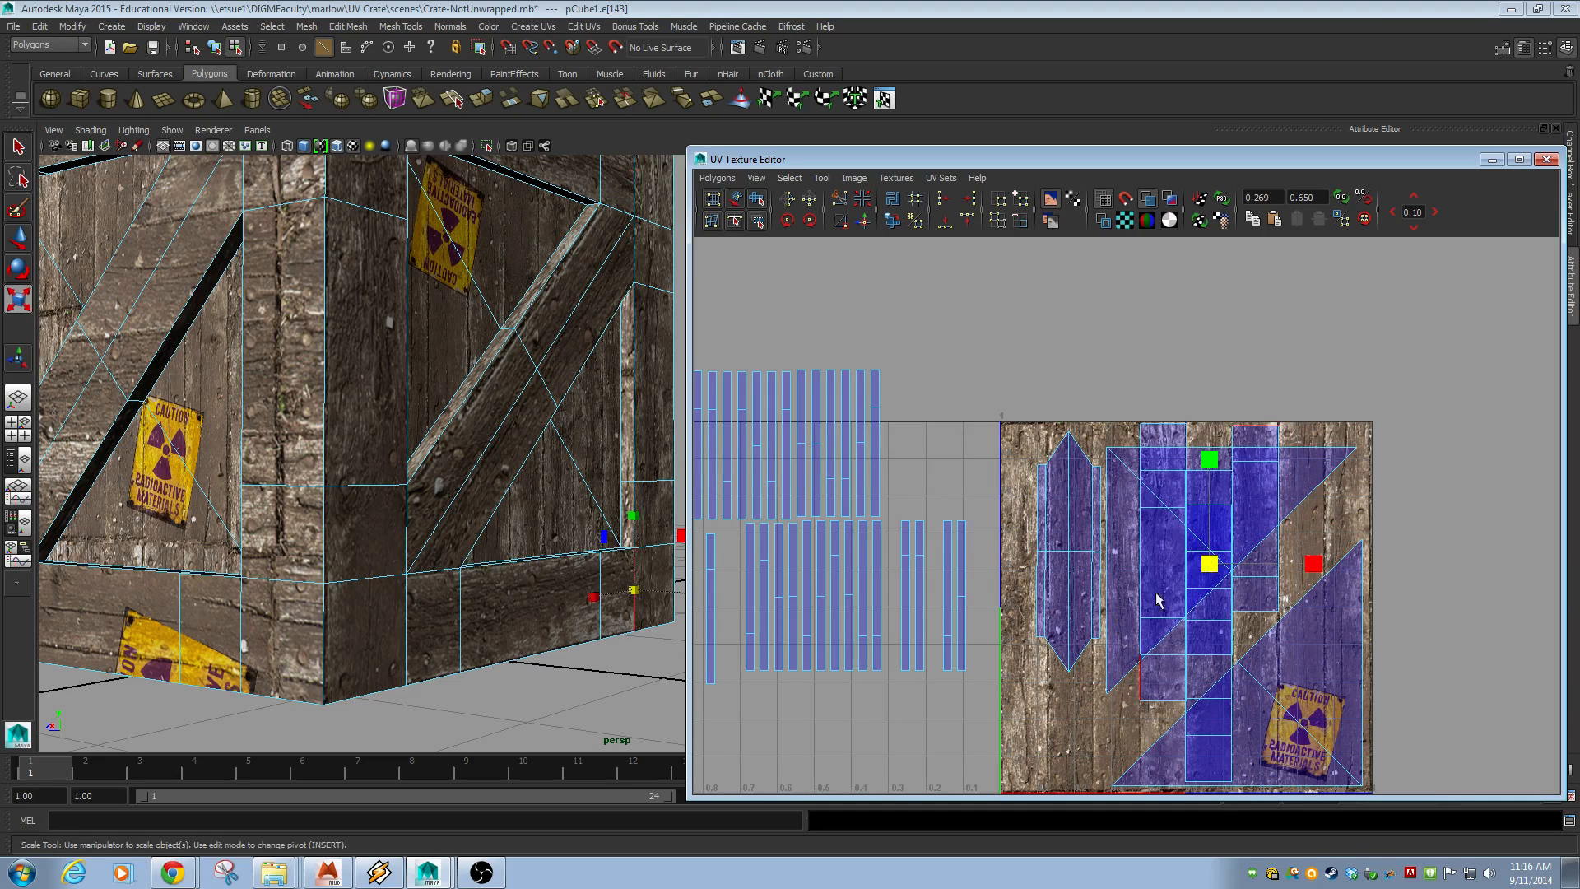
pyautogui.click(1233, 668)
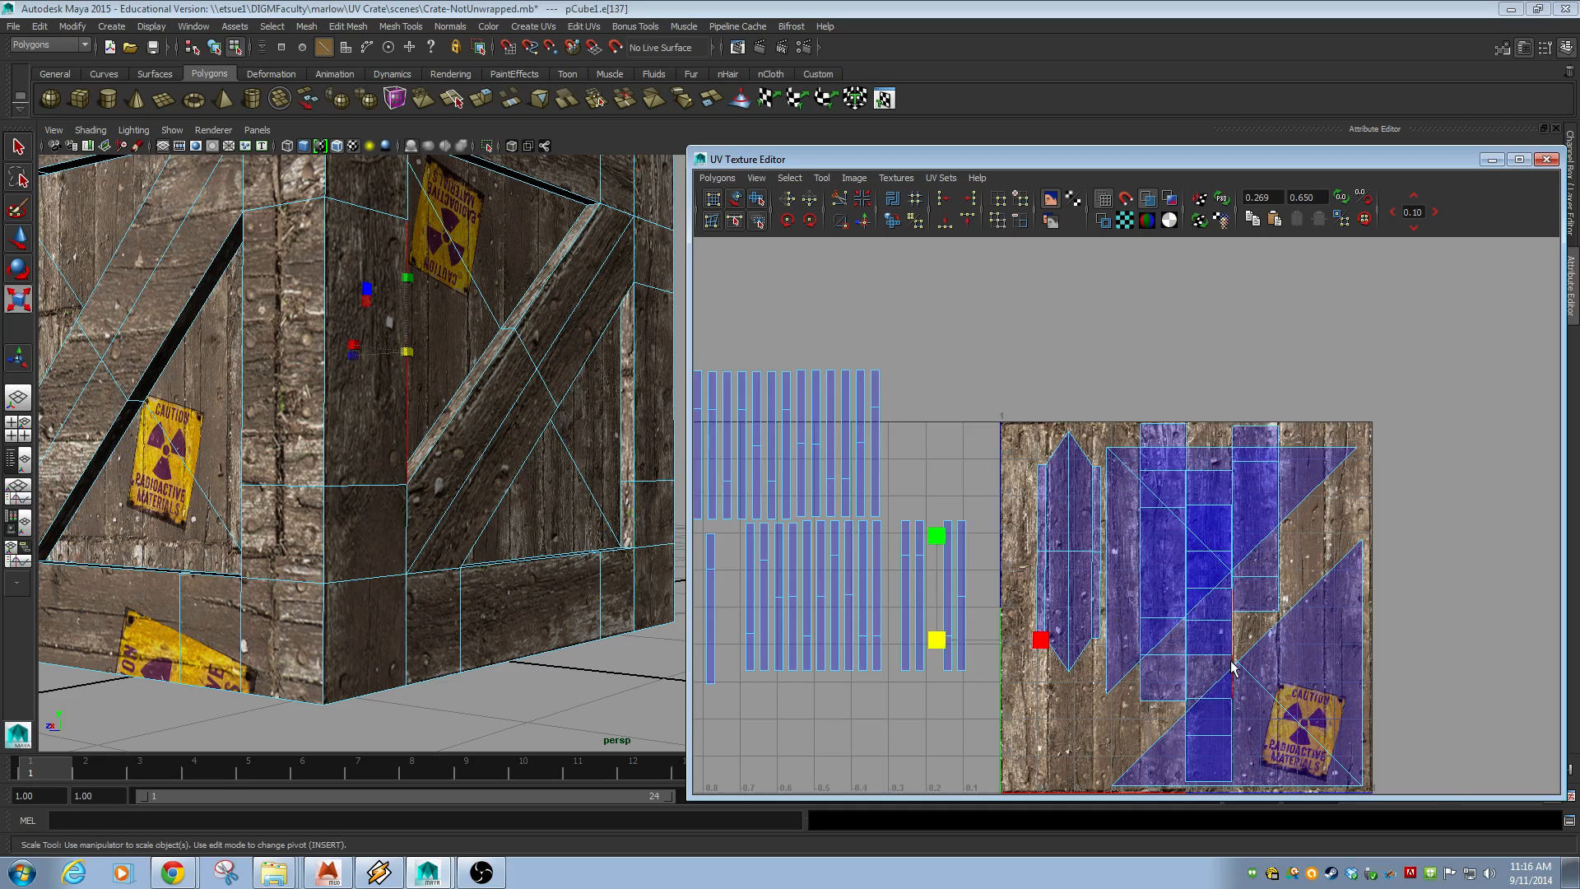
pyautogui.click(1314, 592)
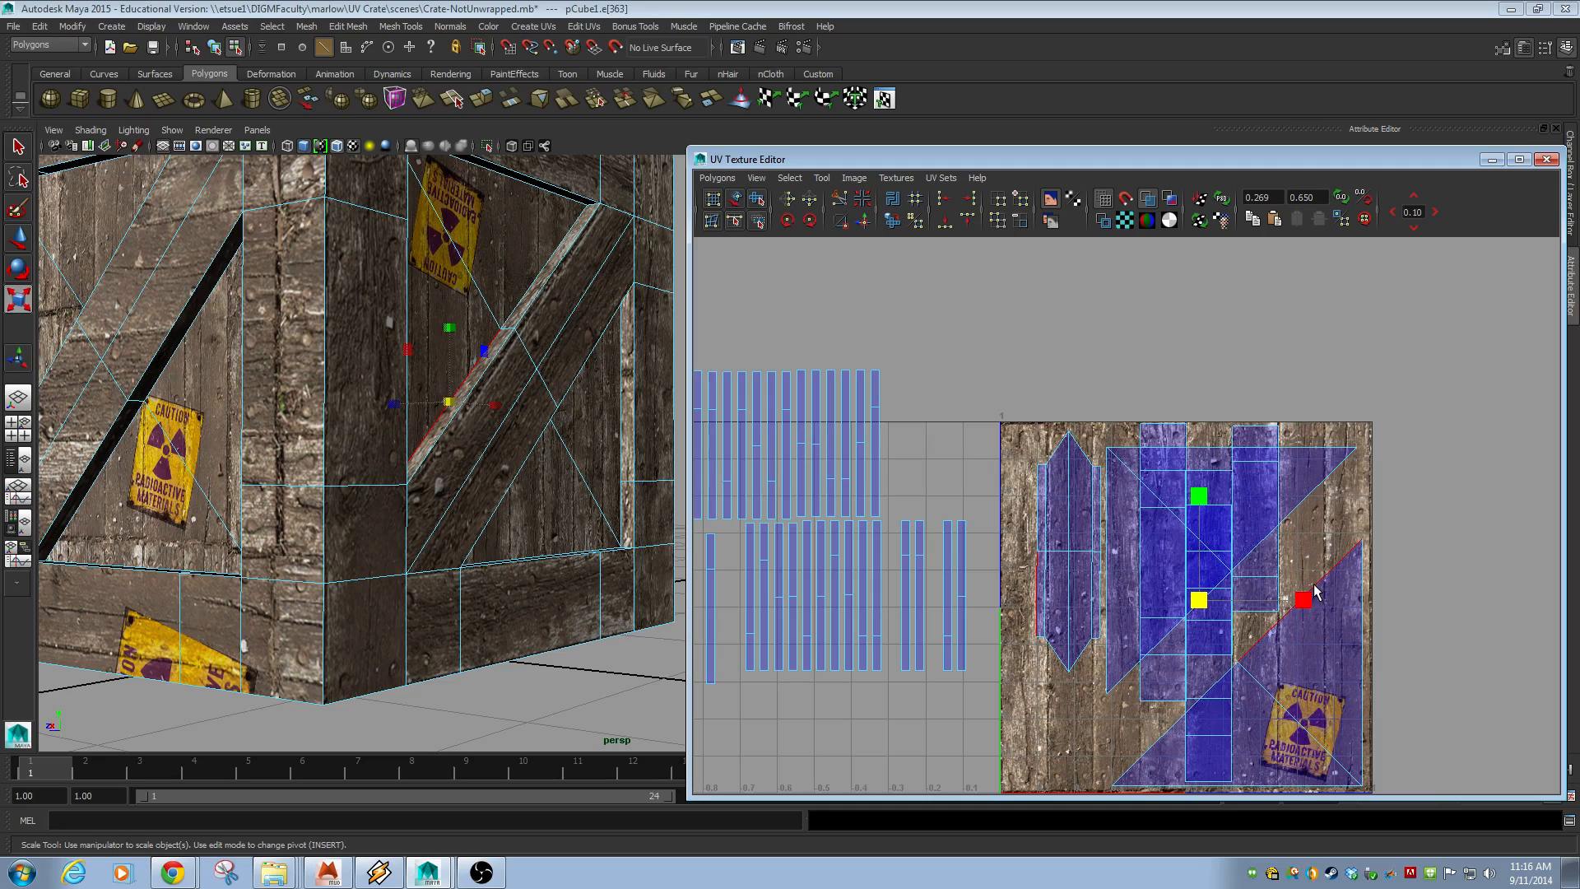
# - Select the caution-sign triangular shell's vertical and bottom edges, try Move and Sew with the matching strips, and undo it
pyautogui.click(1363, 643)
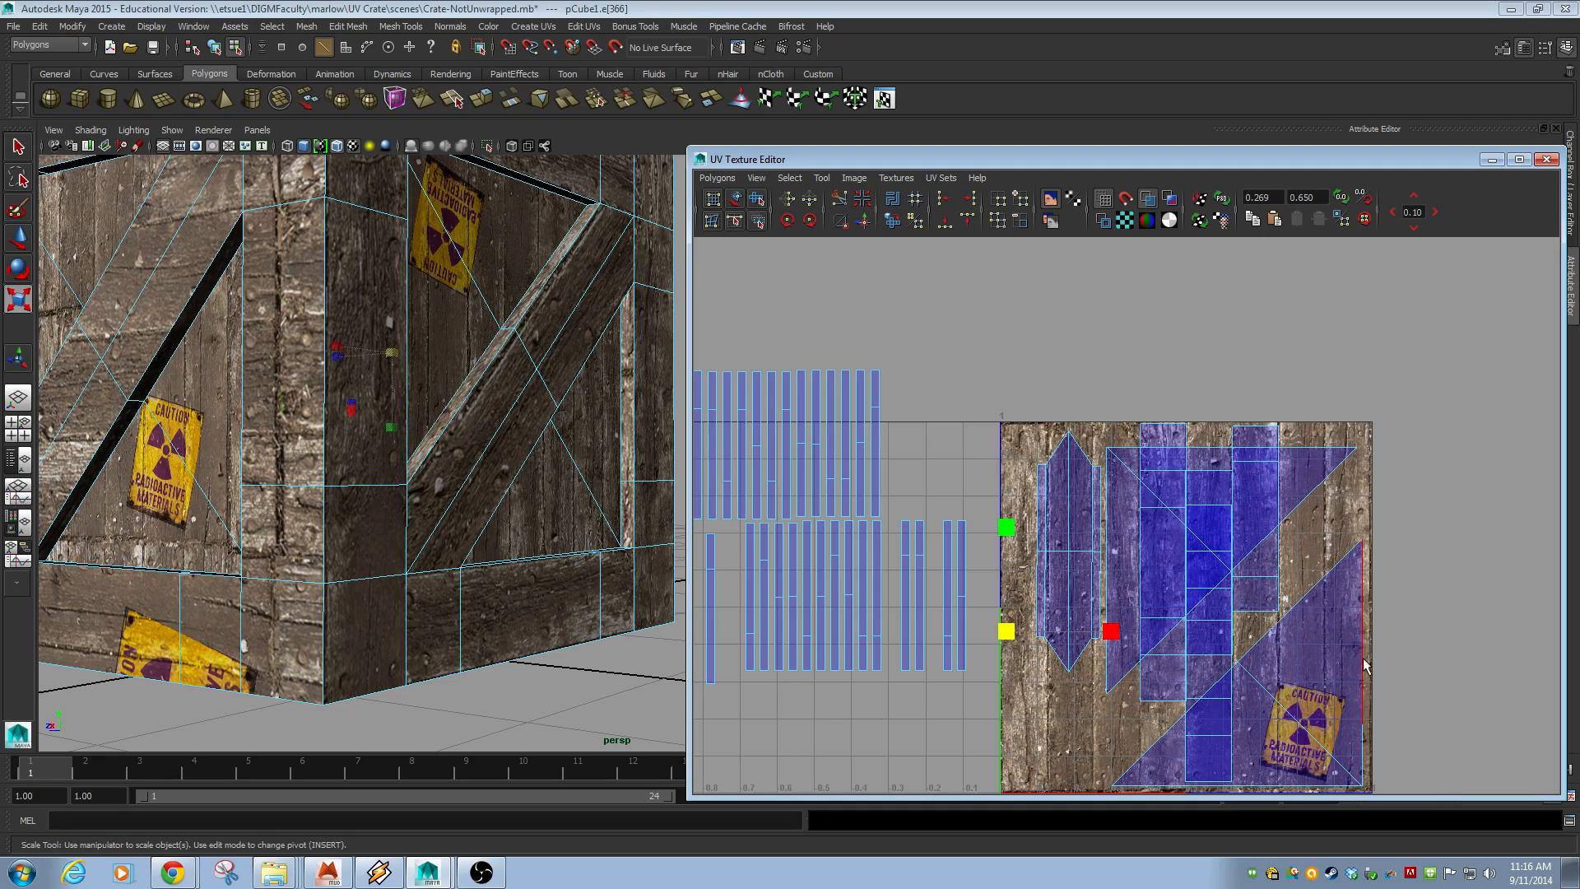
pyautogui.keyDown('shift'); pyautogui.click(1362, 768); pyautogui.keyUp('shift')
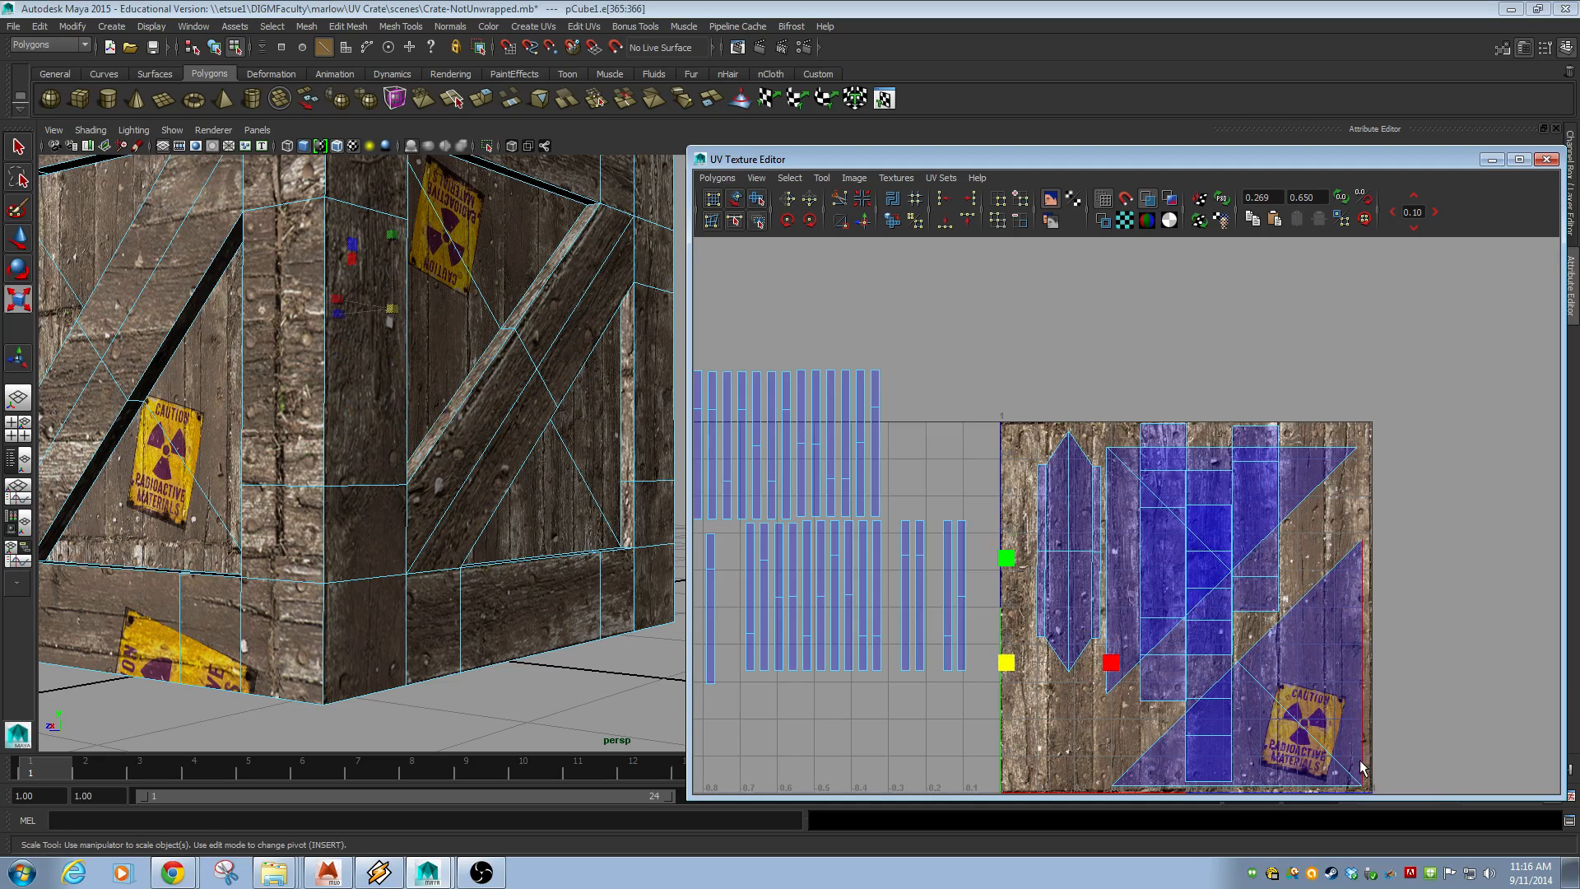
pyautogui.click(1311, 782)
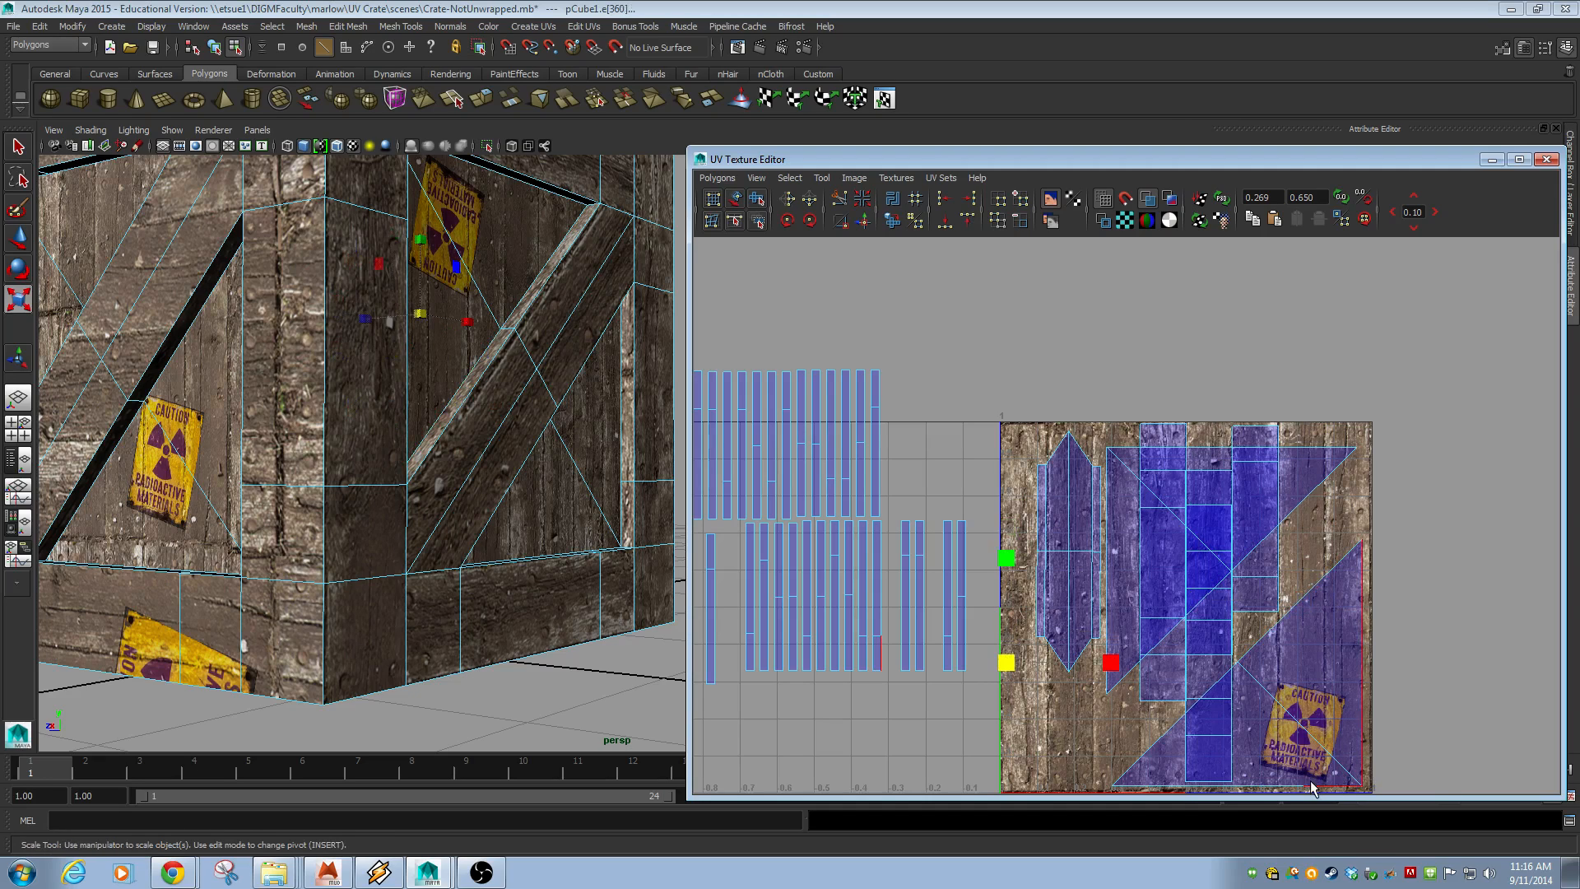
pyautogui.click(1241, 787)
pyautogui.keyDown('alt'); pyautogui.moveTo(539, 433); pyautogui.dragTo(359, 434); pyautogui.keyUp('alt')
pyautogui.keyDown('alt'); pyautogui.moveTo(389, 426); pyautogui.dragTo(403, 425, button='middle'); pyautogui.keyUp('alt')
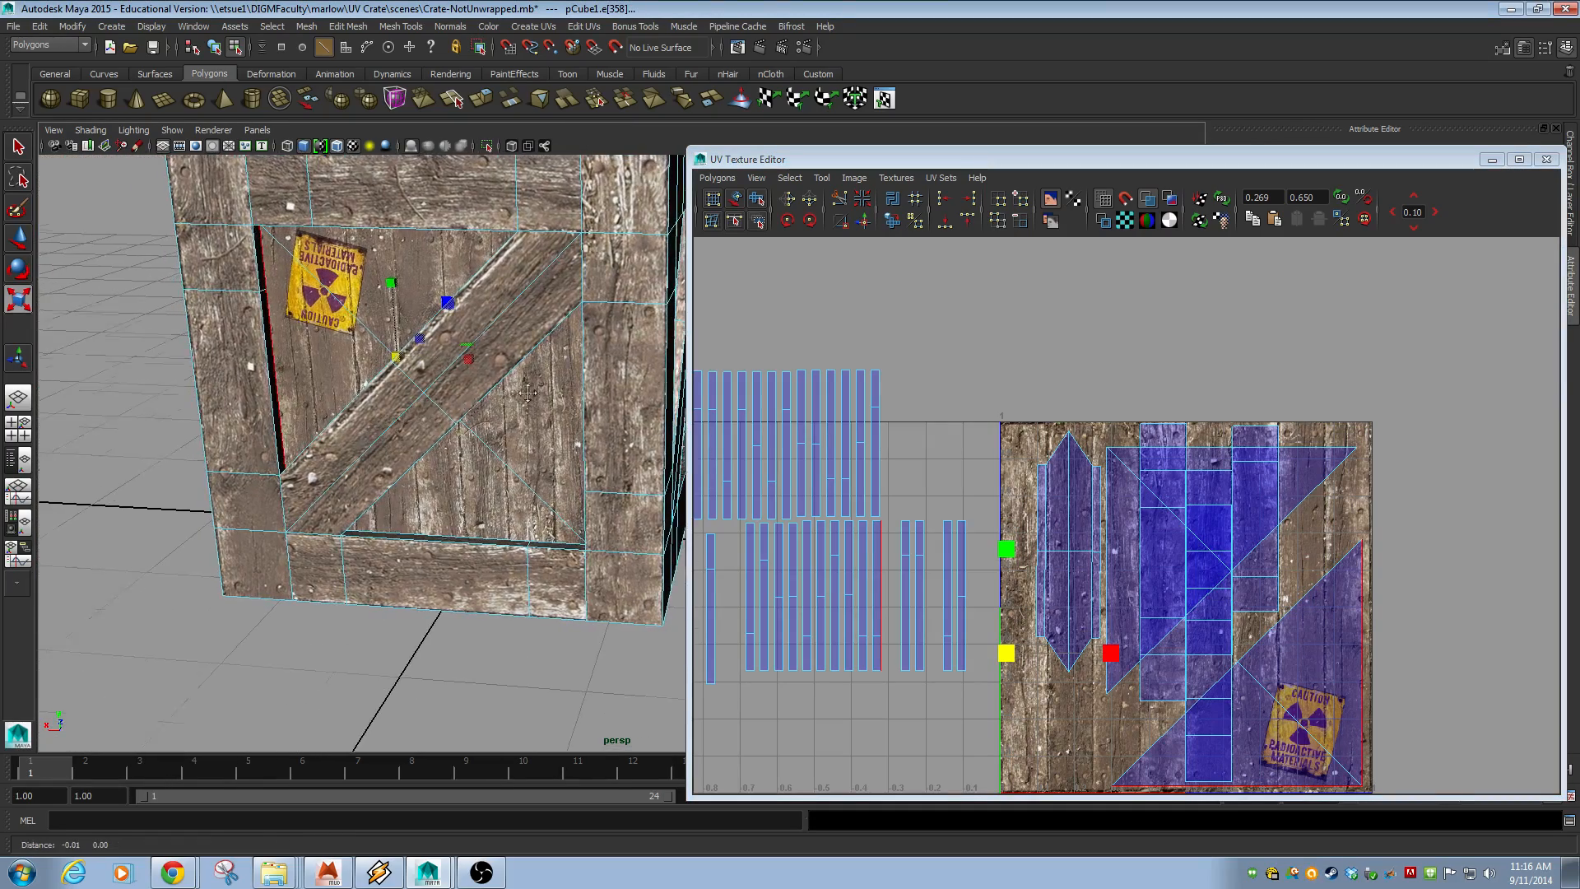
pyautogui.keyDown('alt'); pyautogui.moveTo(528, 393); pyautogui.dragTo(531, 394, button='middle'); pyautogui.keyUp('alt')
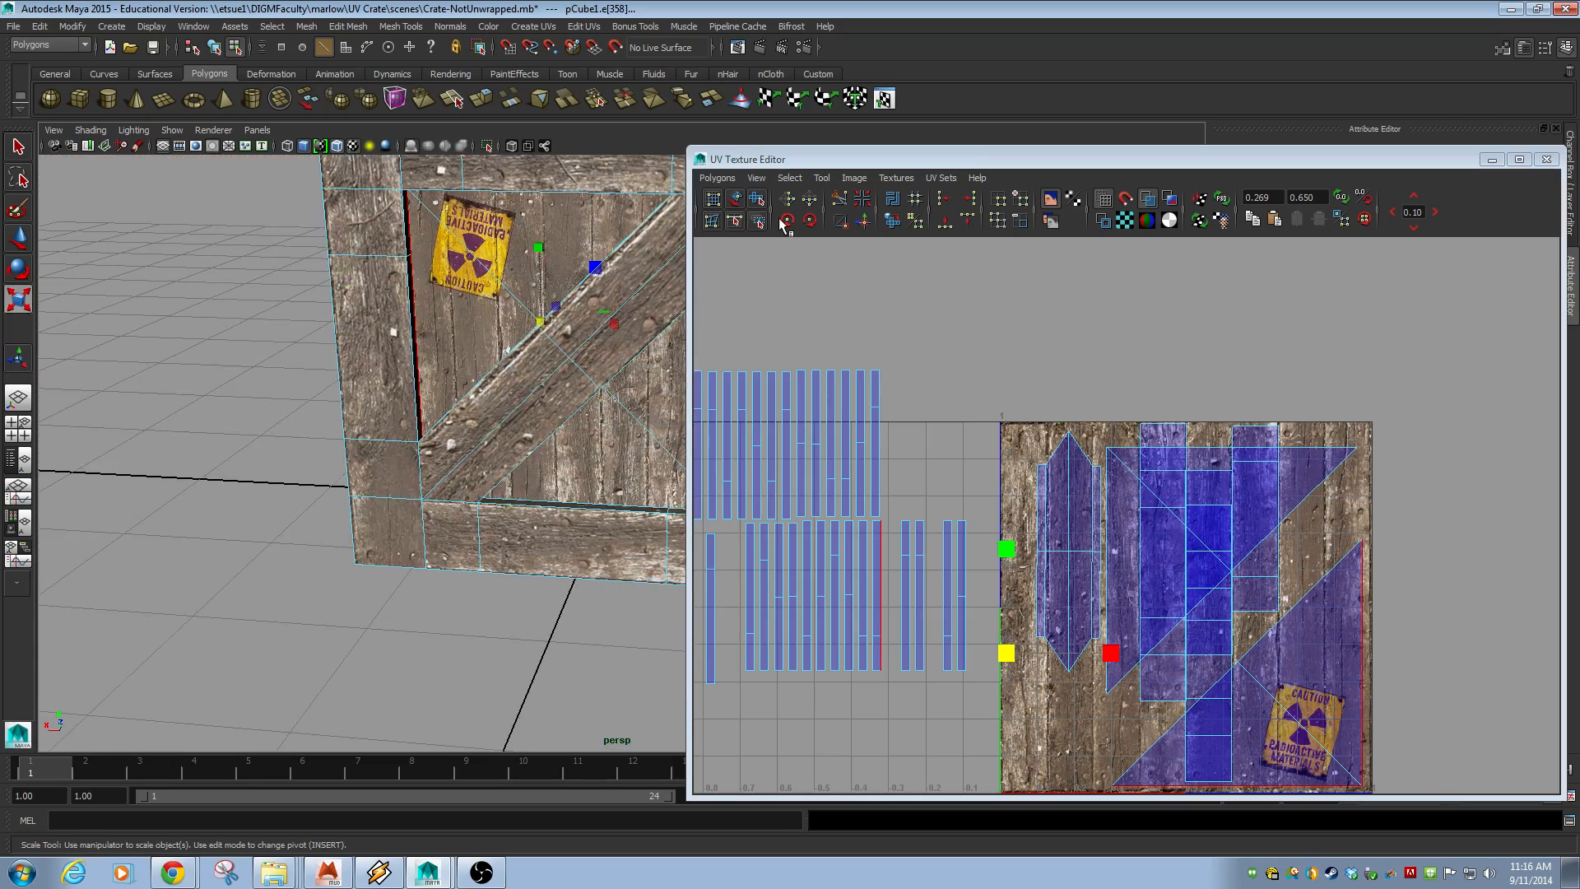
pyautogui.click(863, 221)
pyautogui.hotkey('ctrl', 'z')
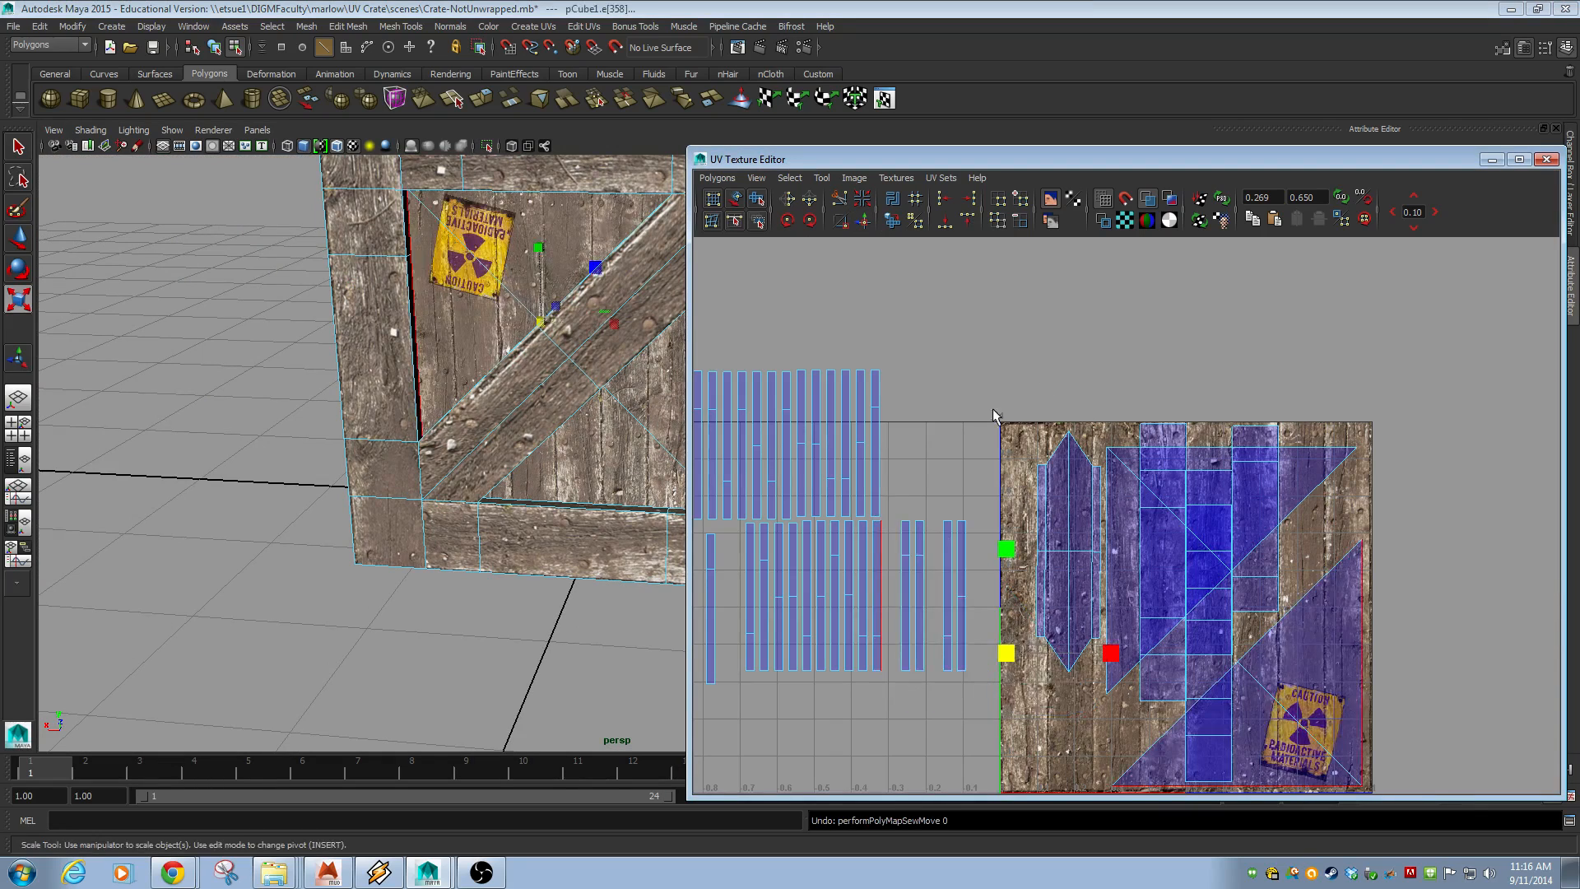
# - Try a plain Sew on the triangular shell's selected edges and check the crate's side
pyautogui.click(843, 227)
pyautogui.click(843, 227)
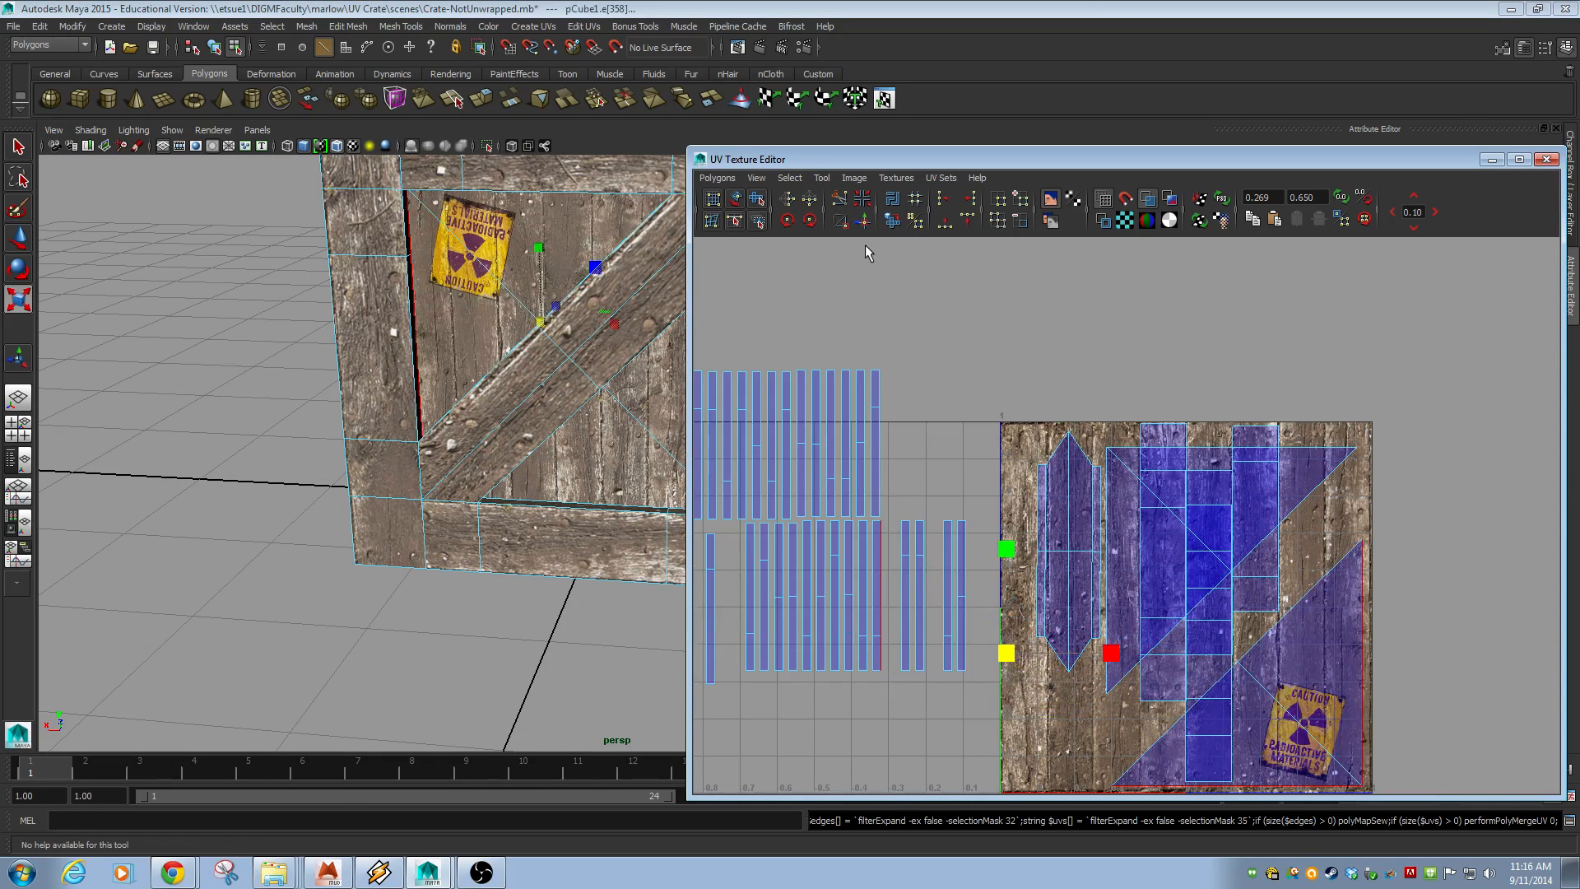
pyautogui.keyDown('alt'); pyautogui.moveTo(570, 401); pyautogui.dragTo(445, 366); pyautogui.keyUp('alt')
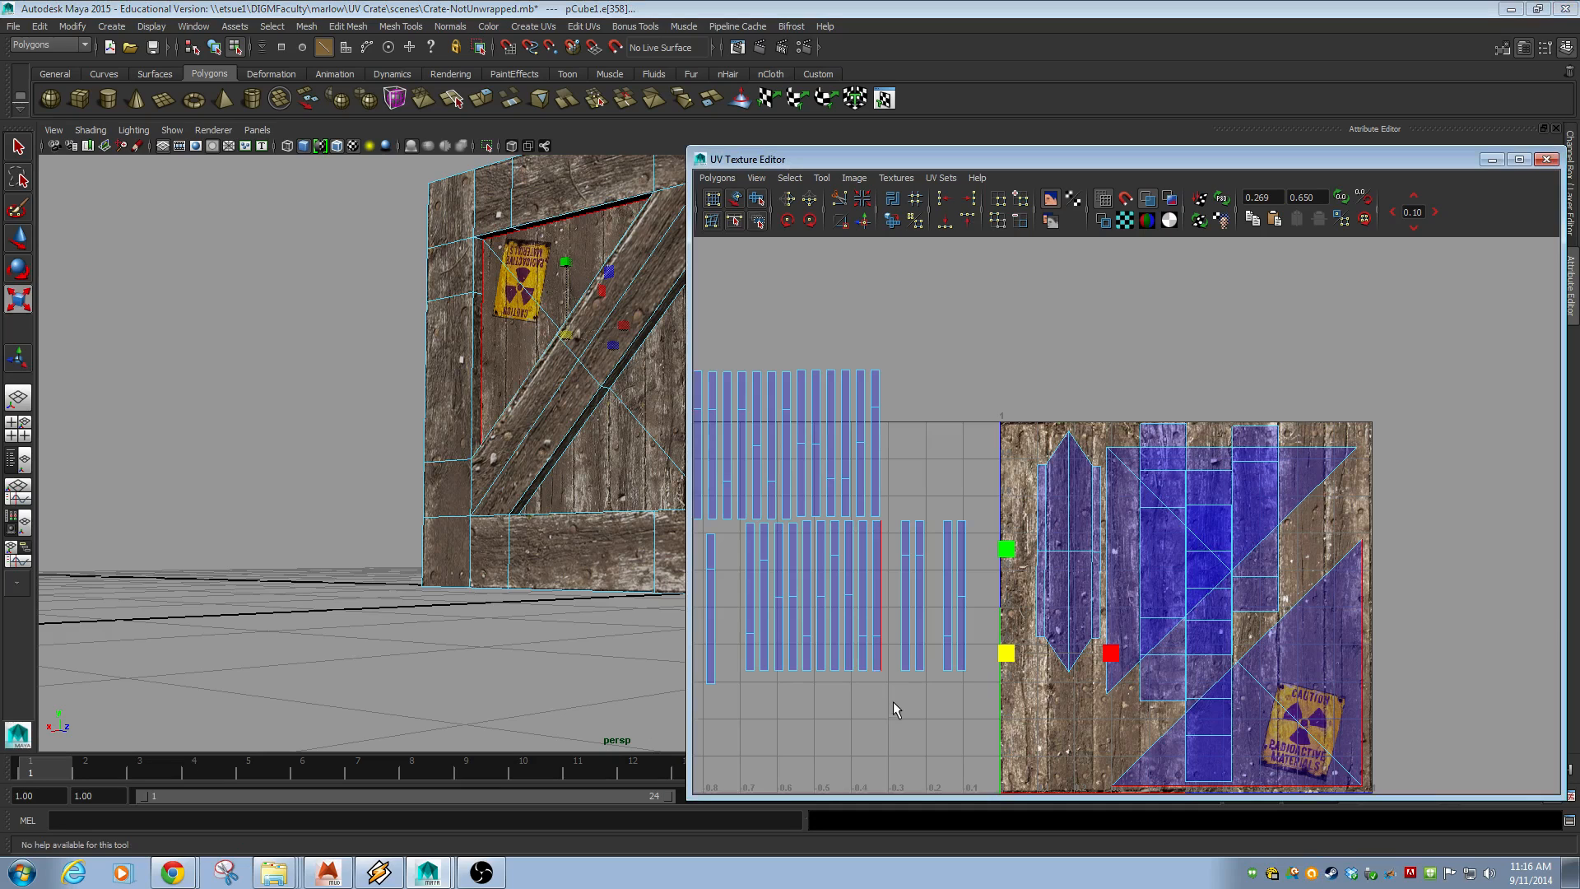
# - Select all remaining thin strip shells and move them up and right to the texture's left edge, beside the pointed board shell
pyautogui.moveTo(893, 701); pyautogui.dragTo(734, 632, button='right')
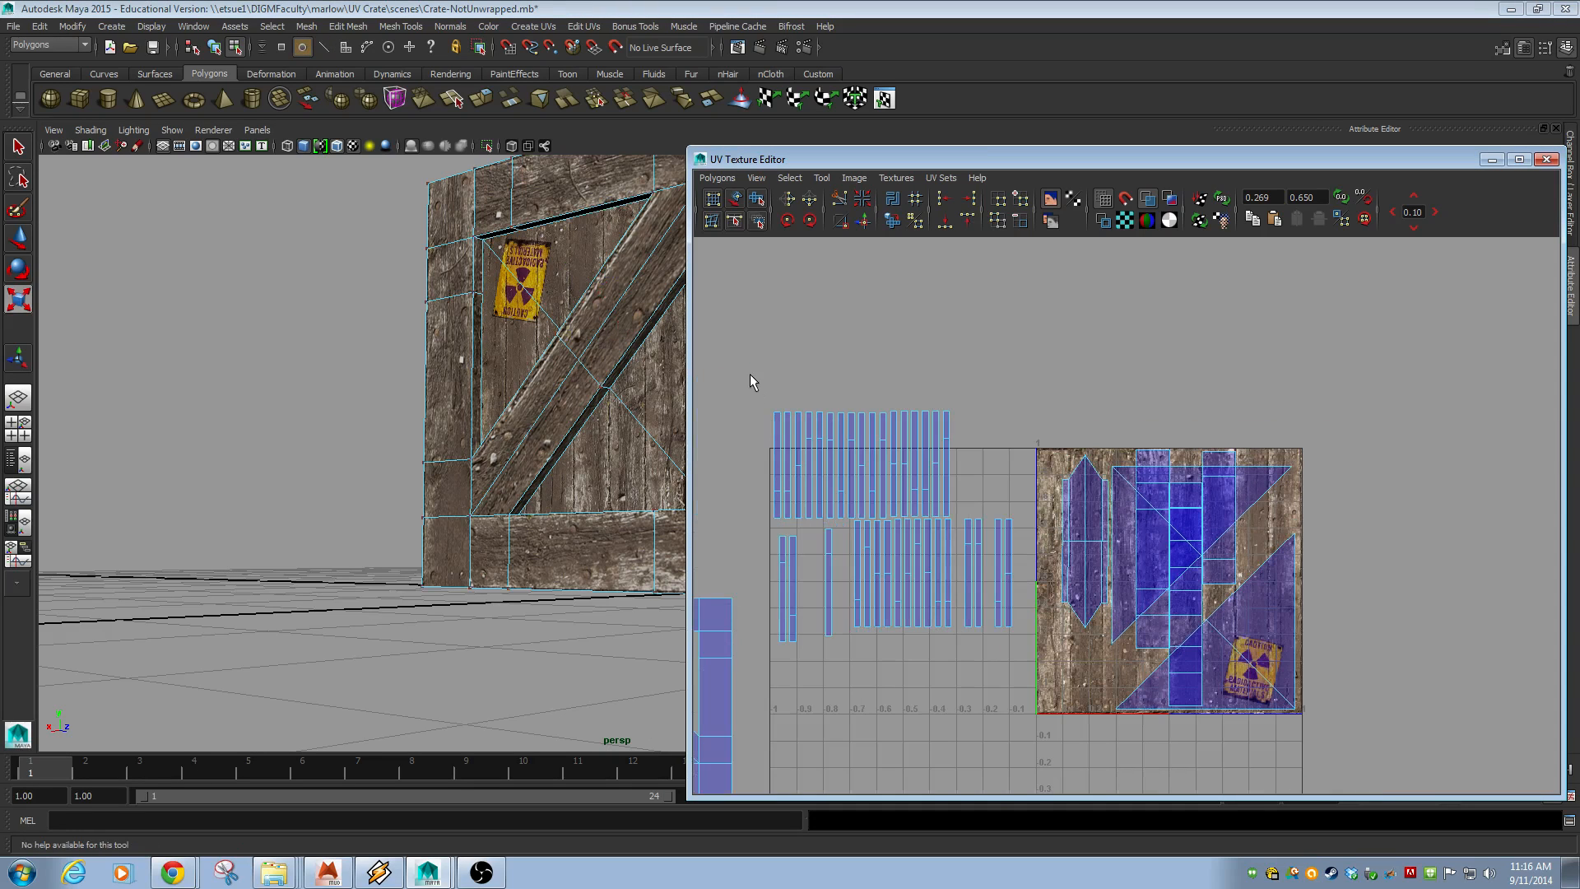
pyautogui.moveTo(757, 377); pyautogui.dragTo(1028, 686)
pyautogui.keyDown('alt'); pyautogui.moveTo(922, 671); pyautogui.dragTo(1360, 740, button='right'); pyautogui.keyUp('alt')
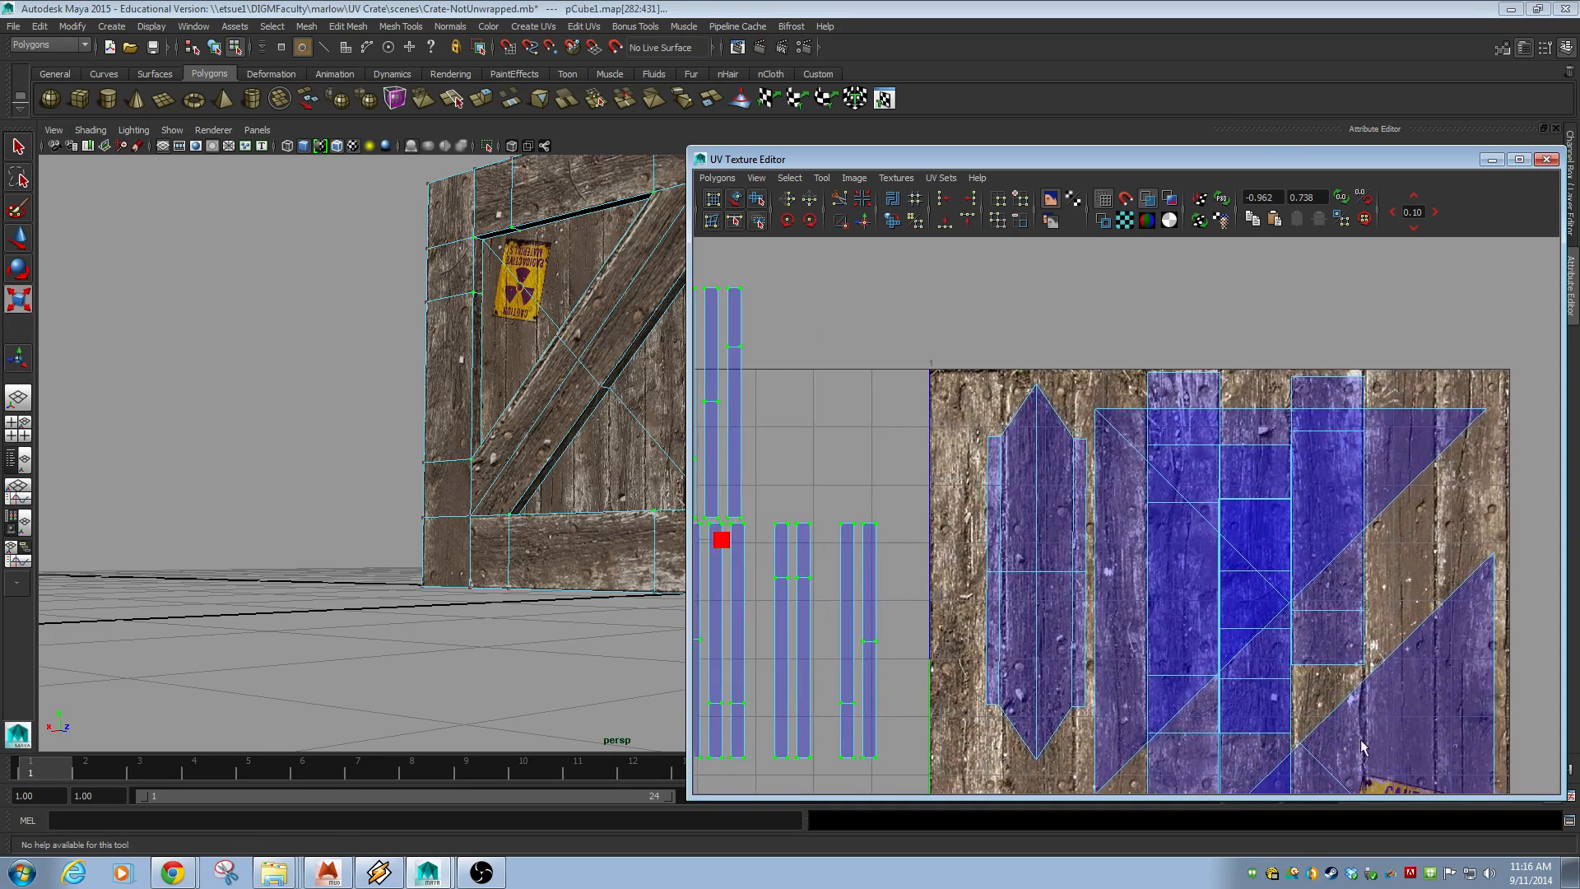
pyautogui.press('w')
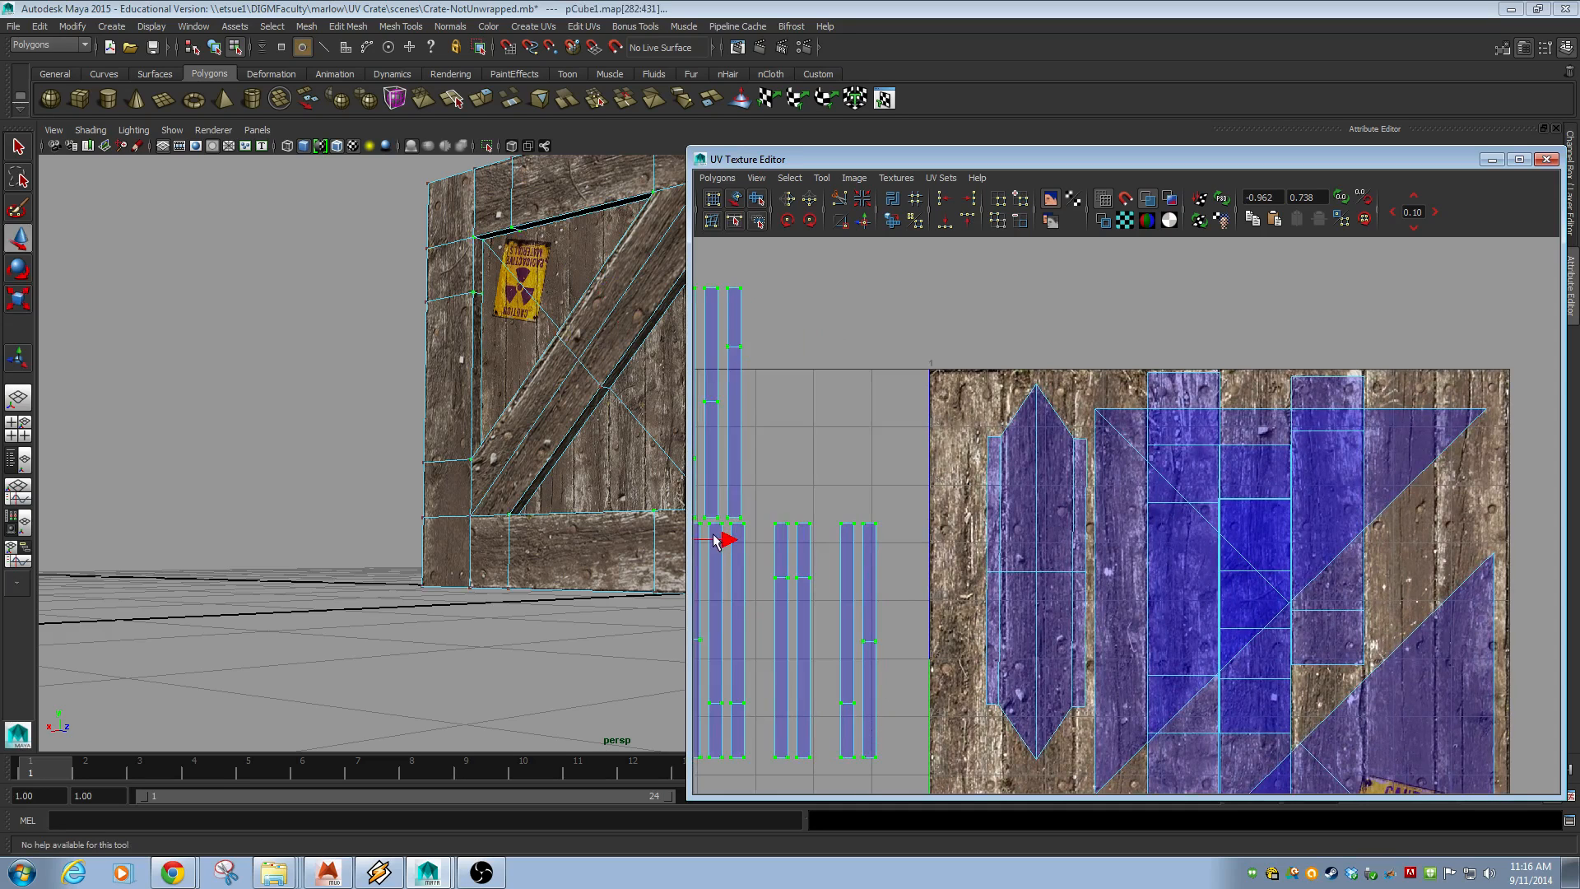
pyautogui.moveTo(712, 548); pyautogui.dragTo(716, 424)
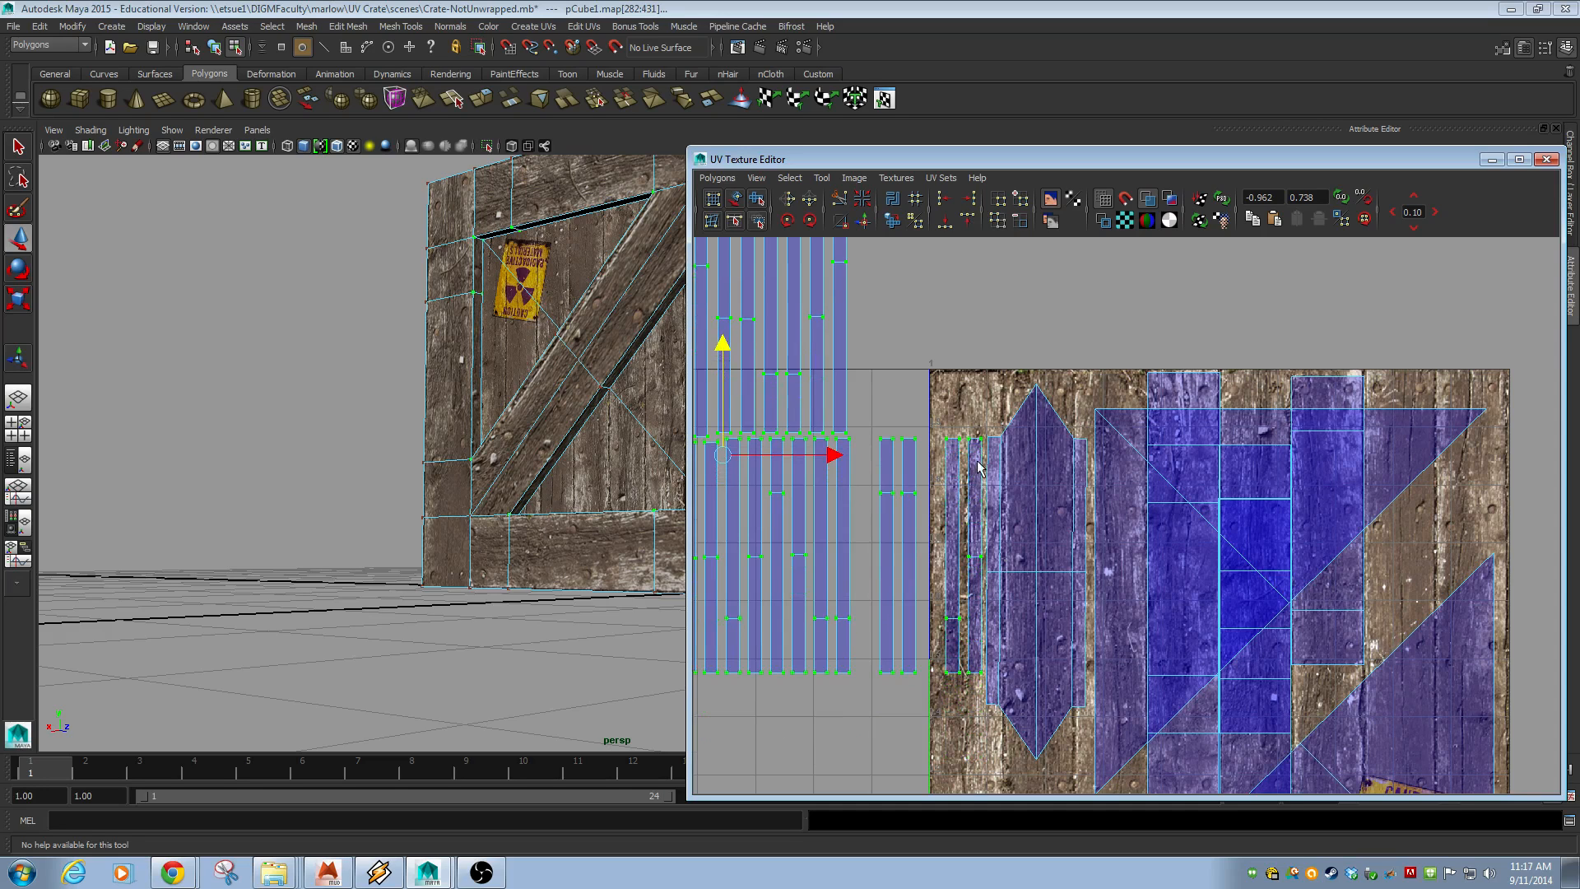
# - Scale the thin strip shells up slightly and move them up and left, clear of the wood texture
pyautogui.press('r')
pyautogui.moveTo(724, 455); pyautogui.dragTo(740, 457)
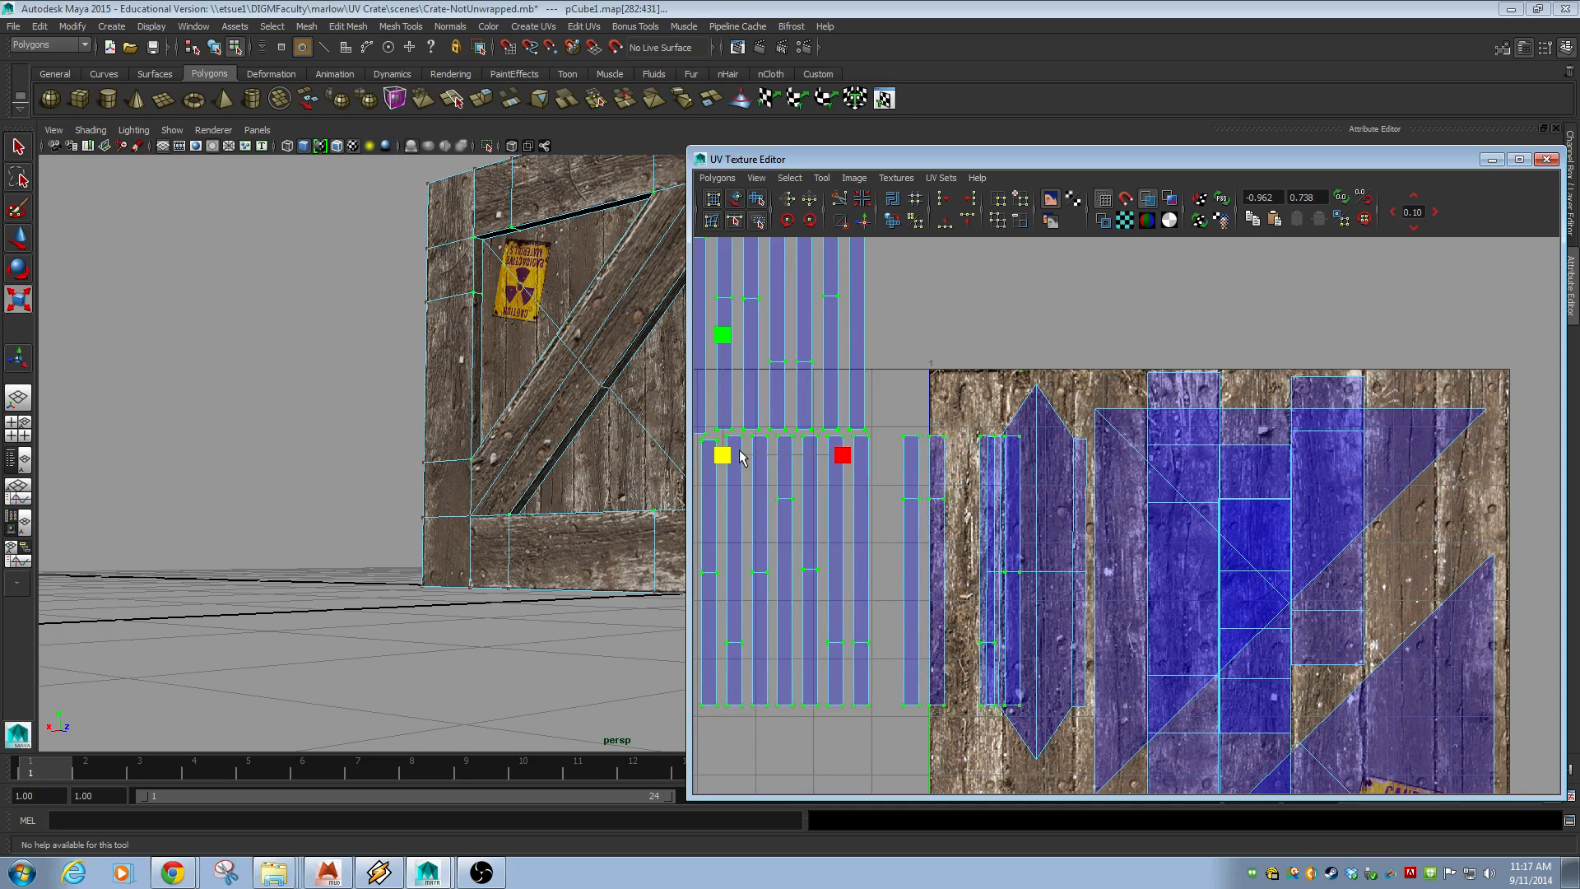
pyautogui.scroll(-5, 790, 527)
pyautogui.press('w')
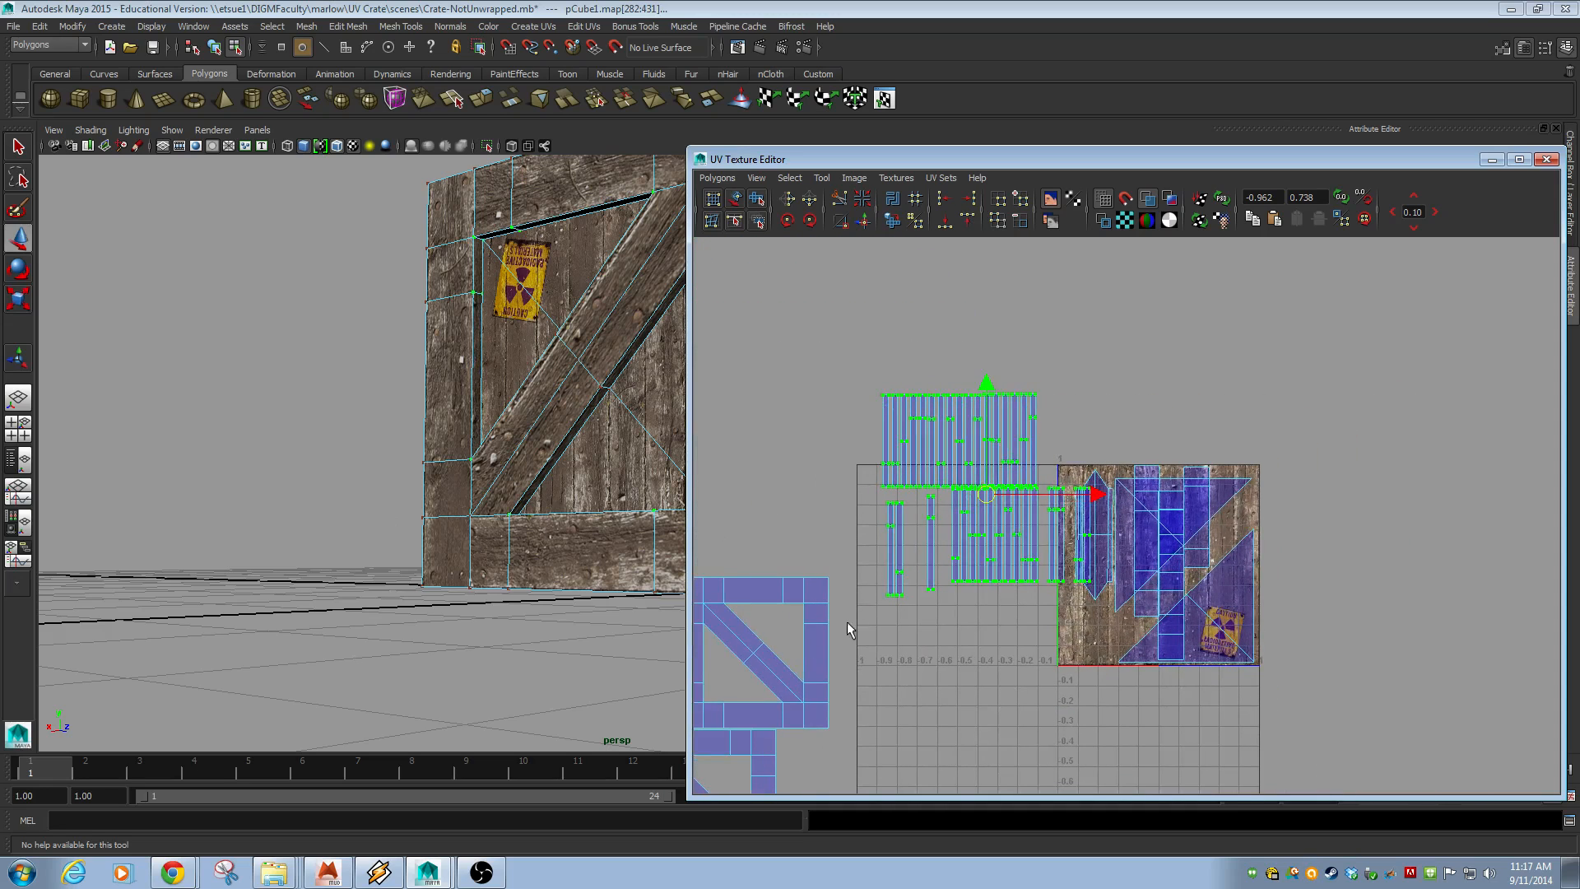
pyautogui.moveTo(992, 507); pyautogui.dragTo(918, 419)
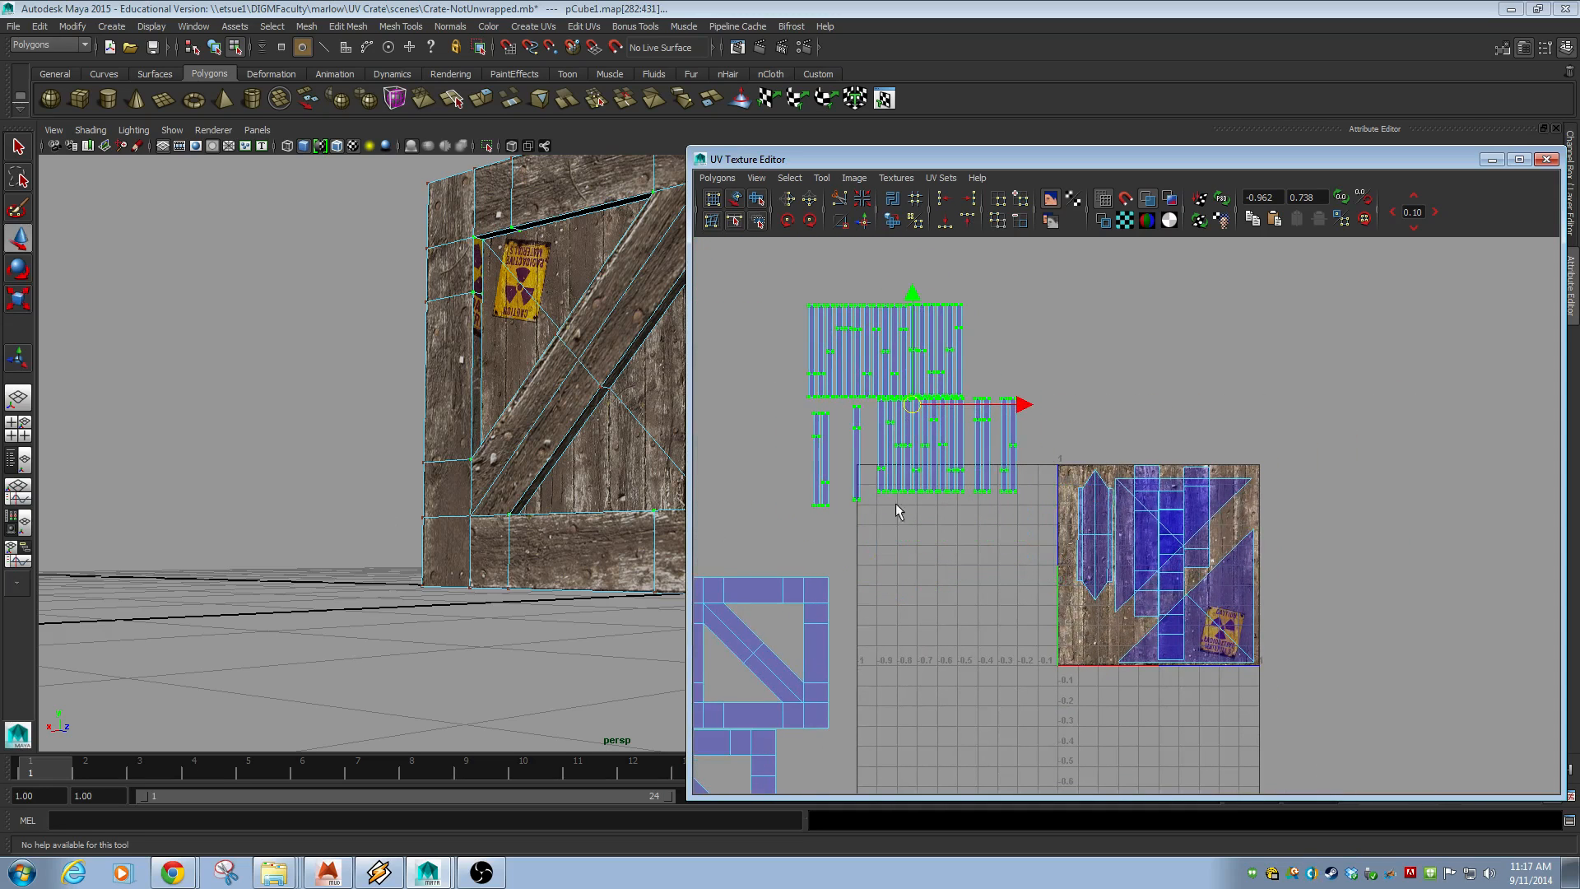
# - Select the thin edge-strip faces bordering one crate side's triangular panels and move their UV shells onto the texture's lower-left corner
pyautogui.moveTo(491, 367); pyautogui.dragTo(494, 383, button='right')
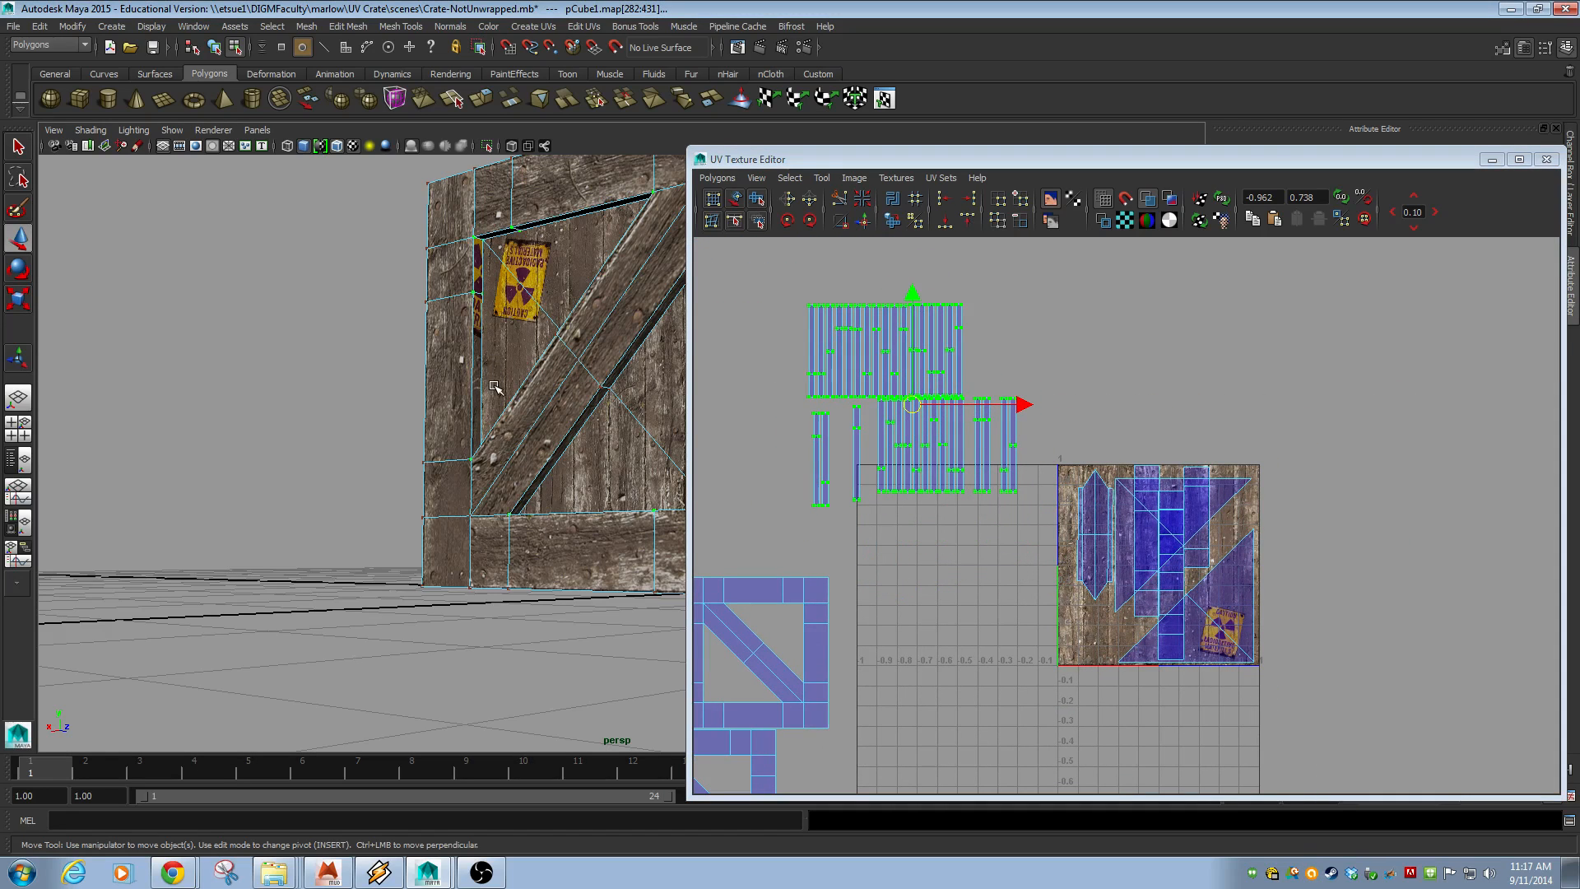
pyautogui.click(482, 375)
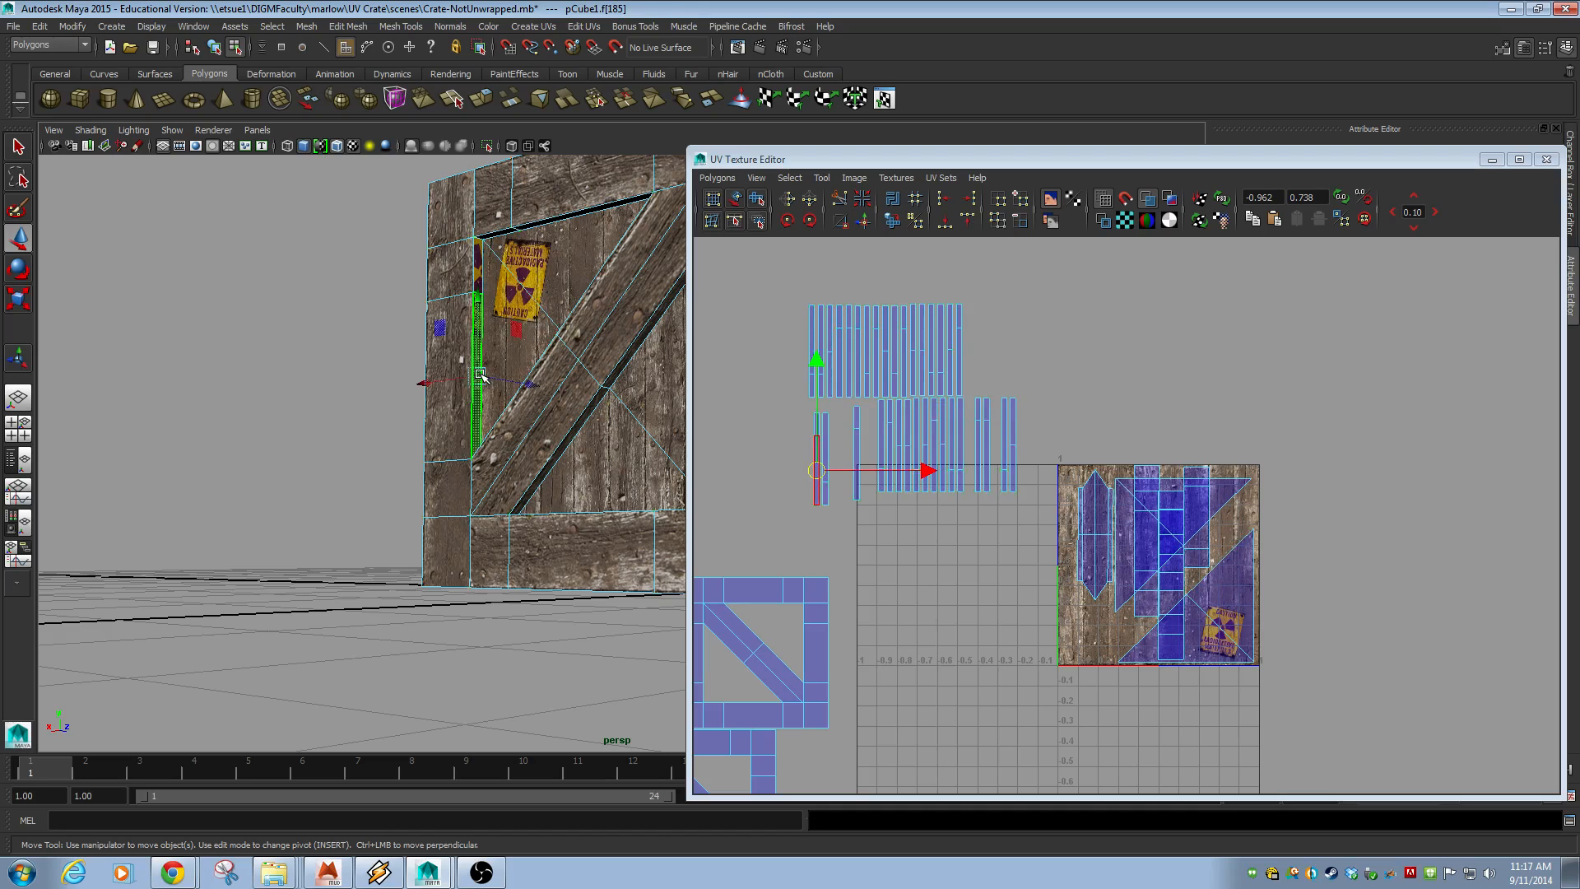
pyautogui.click(546, 224)
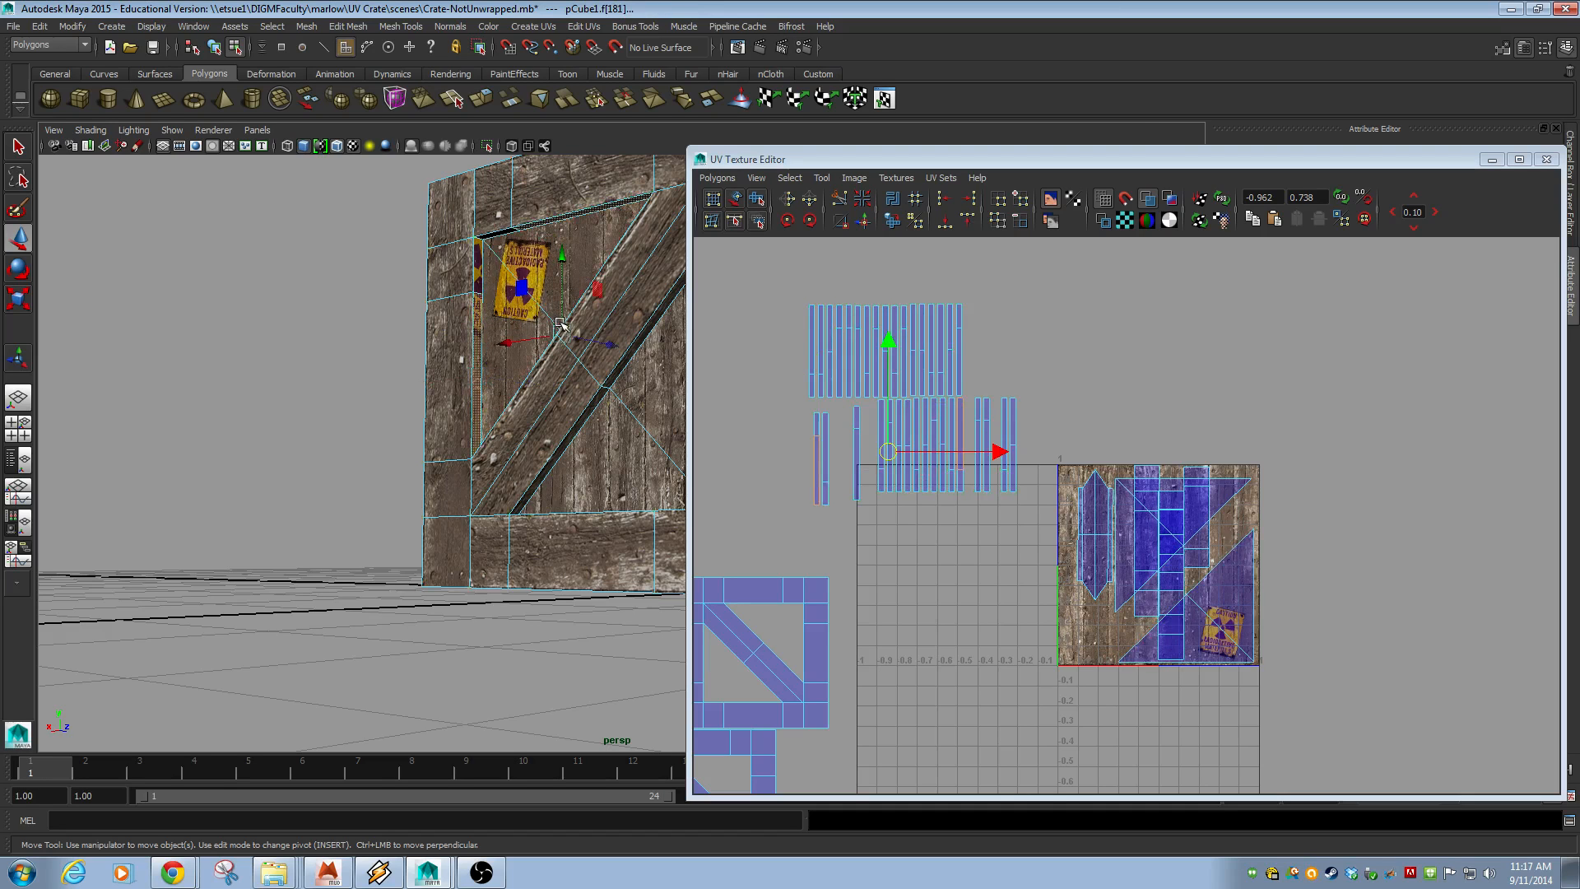
pyautogui.keyDown('alt'); pyautogui.moveTo(588, 494); pyautogui.dragTo(617, 560); pyautogui.keyUp('alt')
pyautogui.keyDown('shift'); pyautogui.click(634, 504); pyautogui.keyUp('shift')
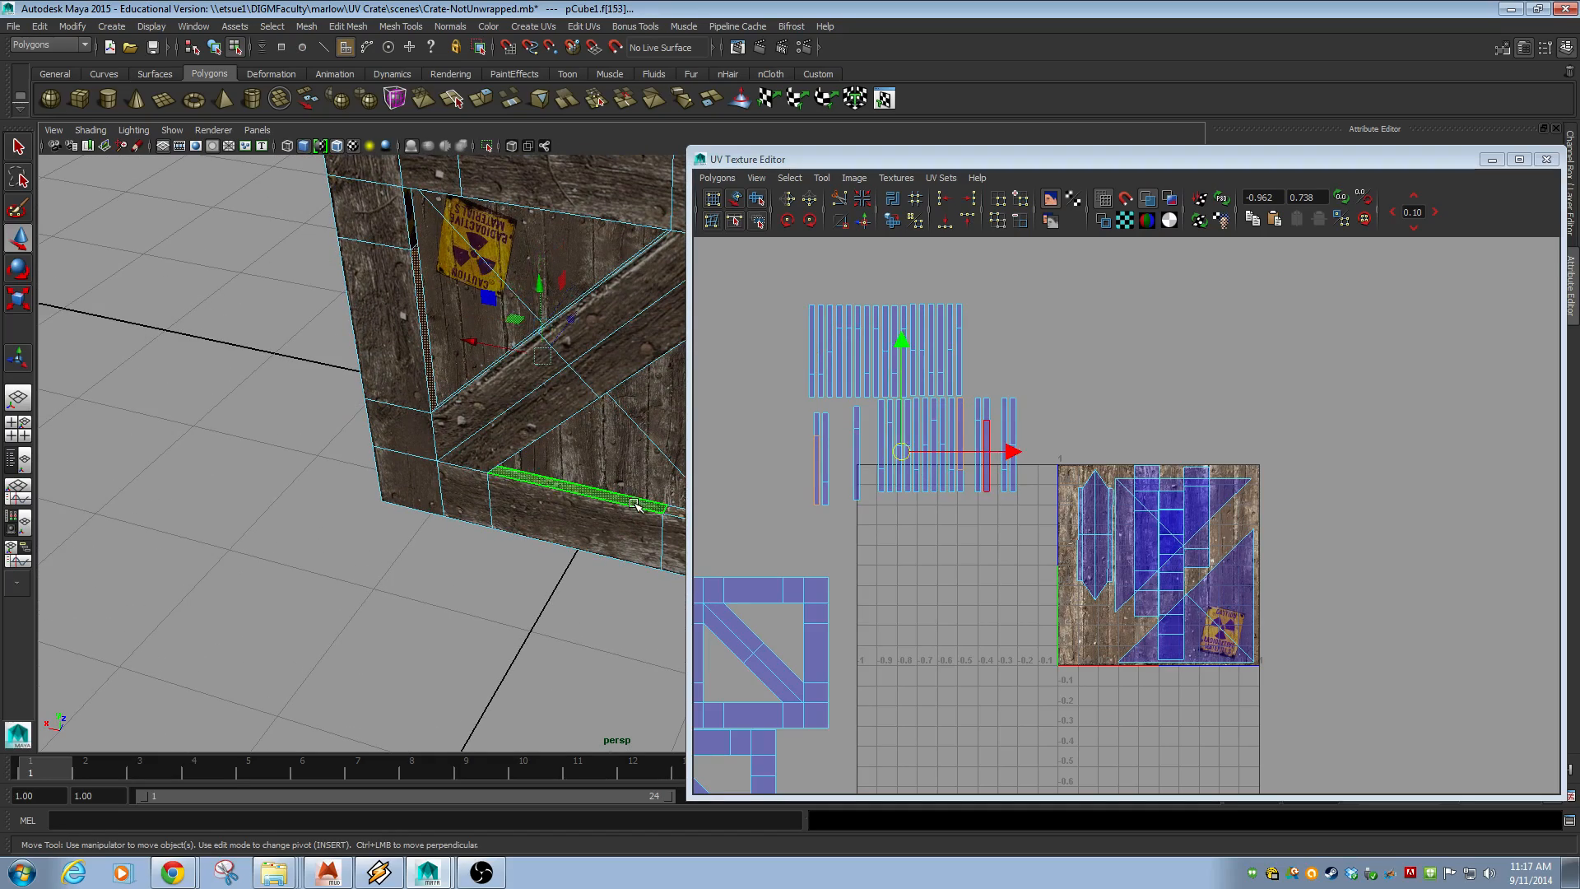
pyautogui.keyDown('alt'); pyautogui.moveTo(657, 529); pyautogui.dragTo(338, 571, button='middle'); pyautogui.keyUp('alt')
pyautogui.keyDown('alt'); pyautogui.moveTo(337, 571); pyautogui.dragTo(538, 513); pyautogui.keyUp('alt')
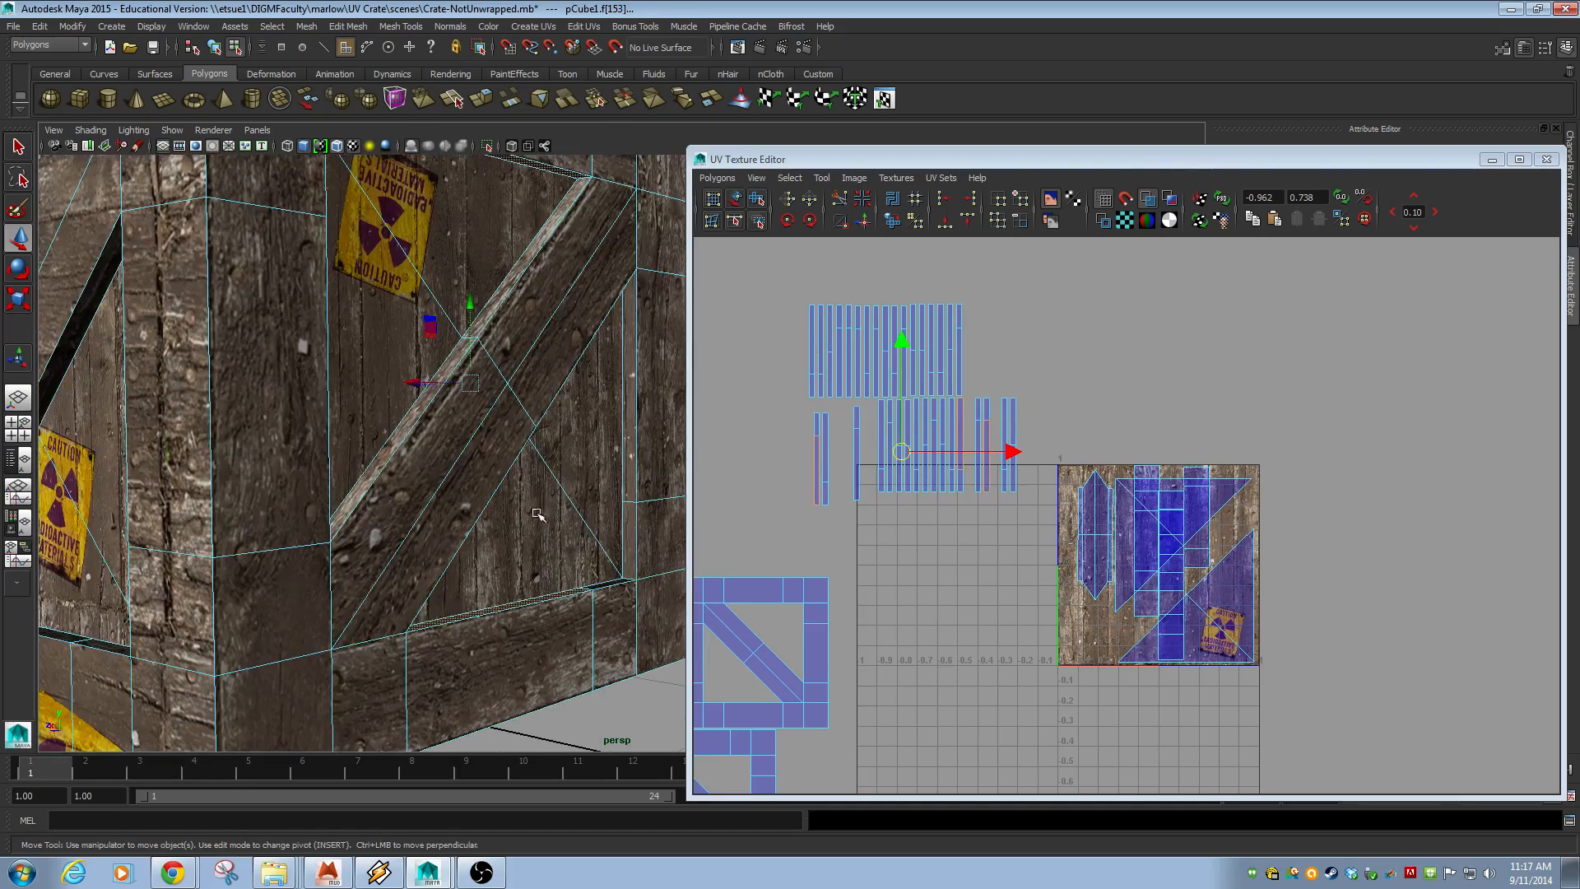
pyautogui.keyDown('shift'); pyautogui.click(630, 431); pyautogui.keyUp('shift')
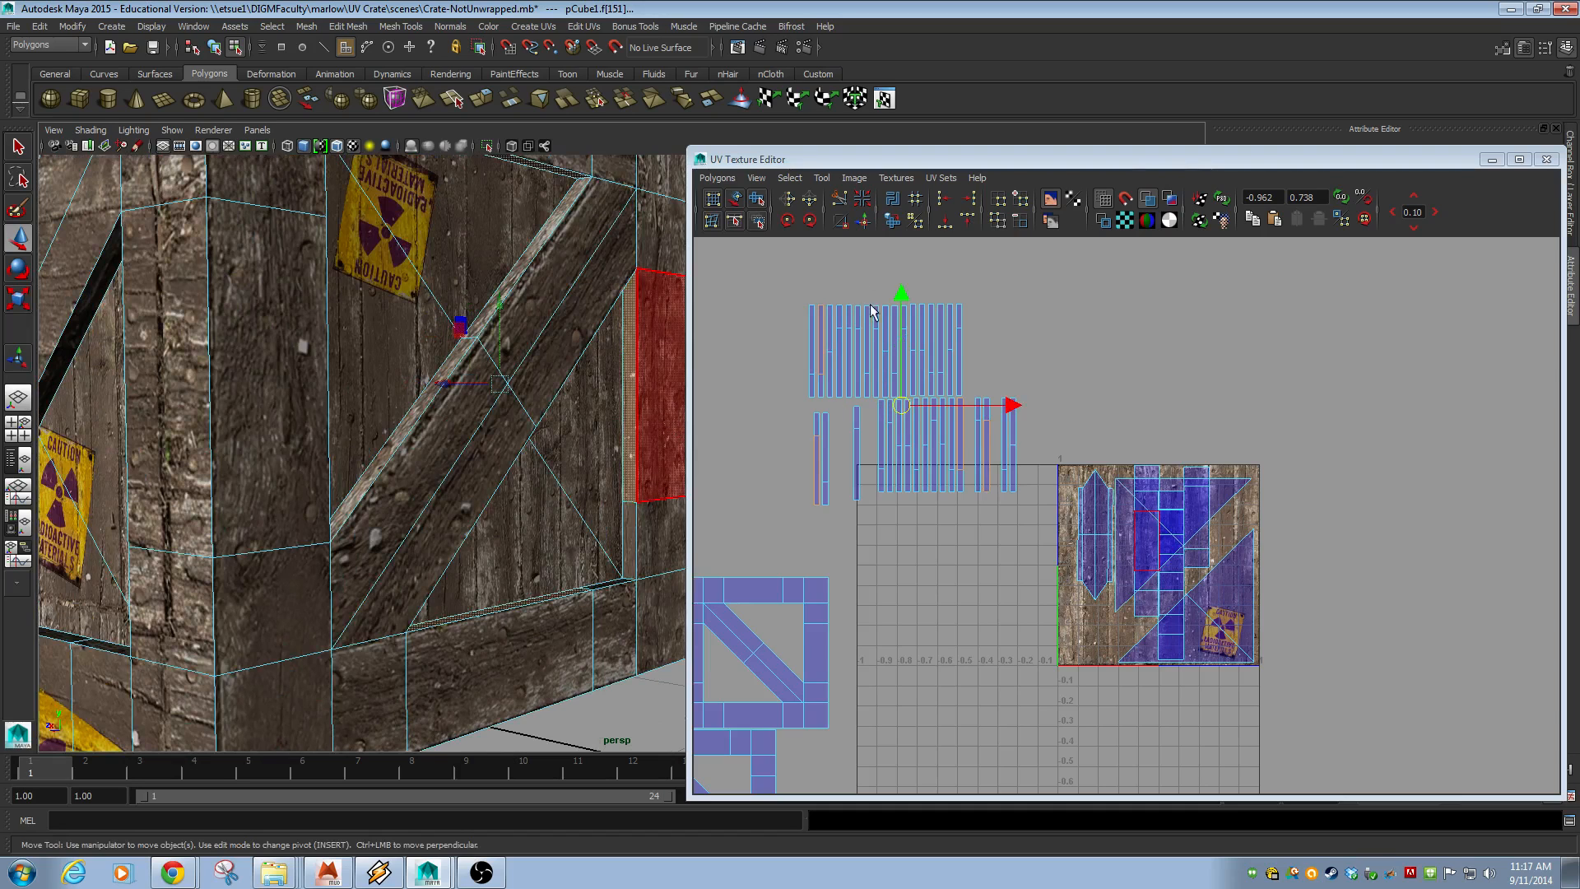
pyautogui.click(790, 178)
pyautogui.click(825, 235)
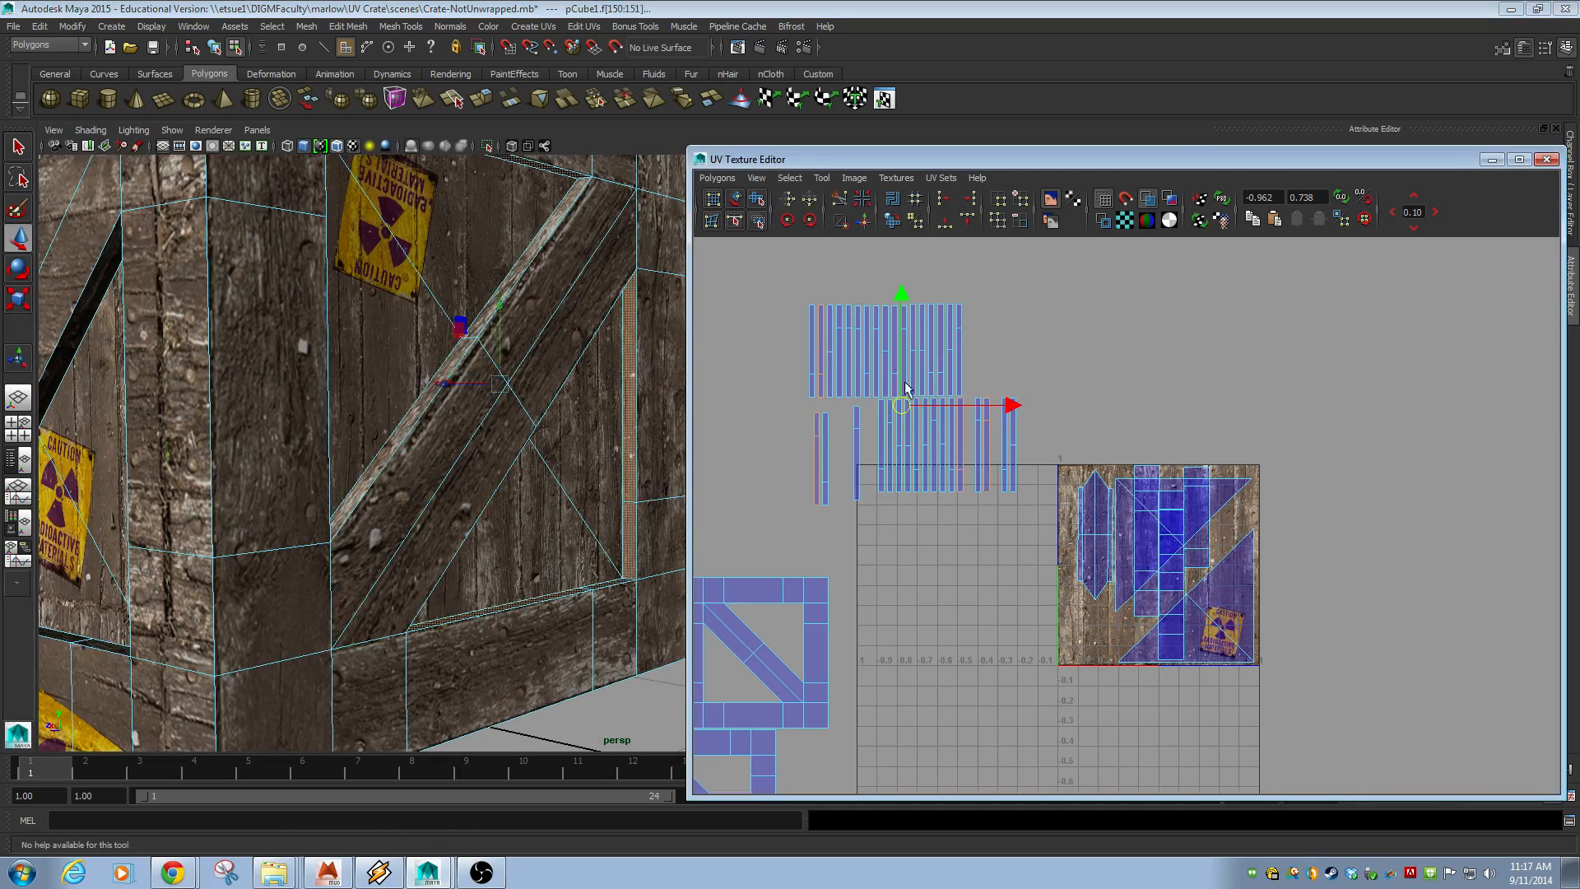
pyautogui.moveTo(914, 411); pyautogui.dragTo(1305, 356)
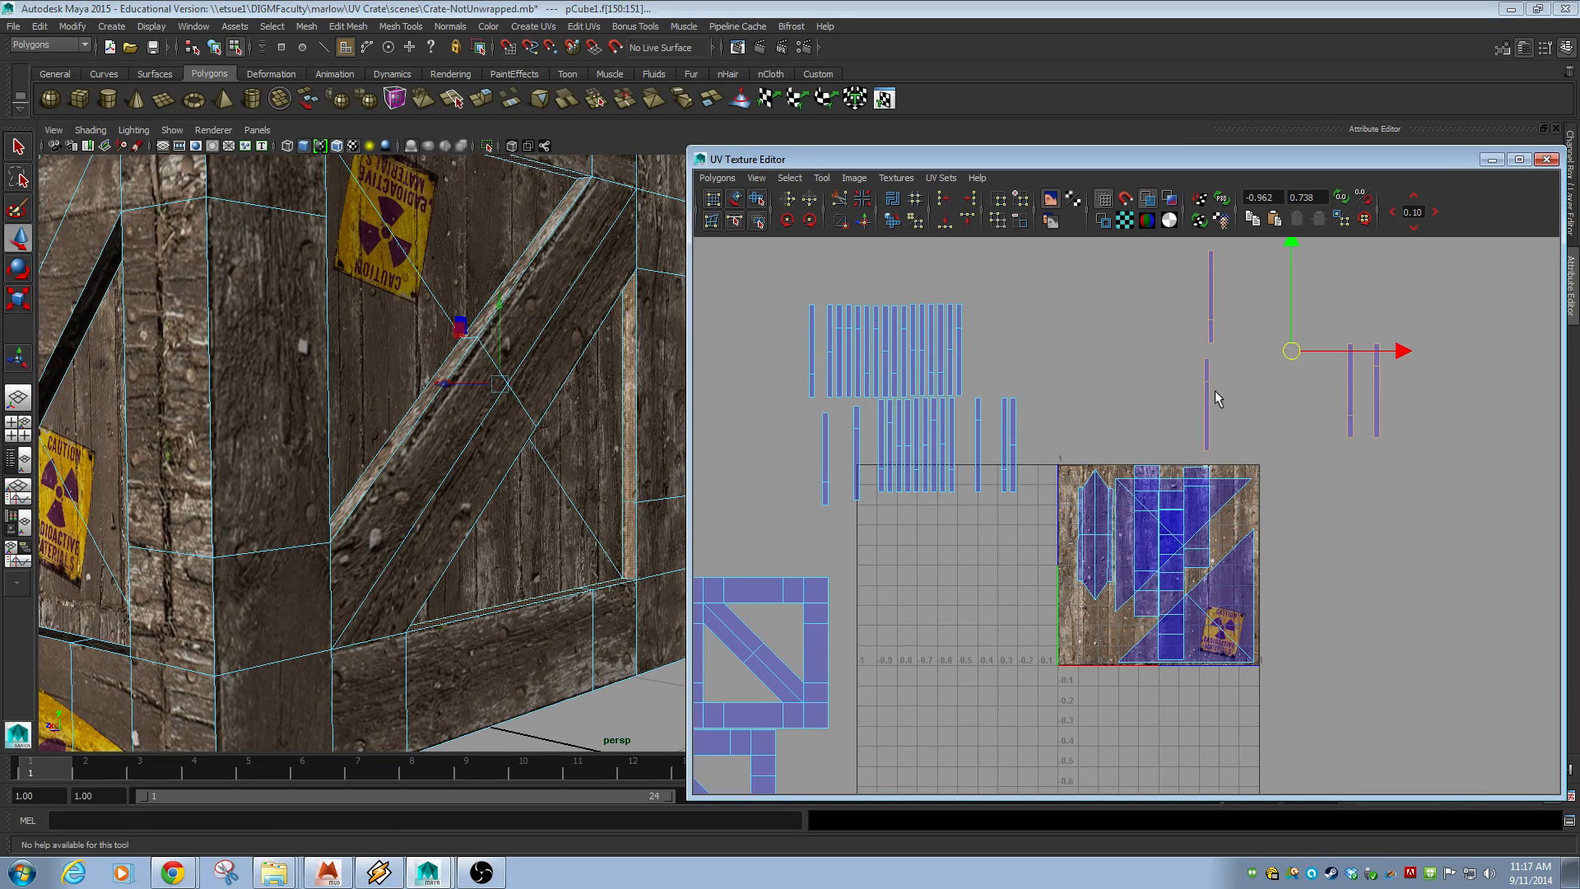
pyautogui.moveTo(1201, 385); pyautogui.dragTo(1097, 633)
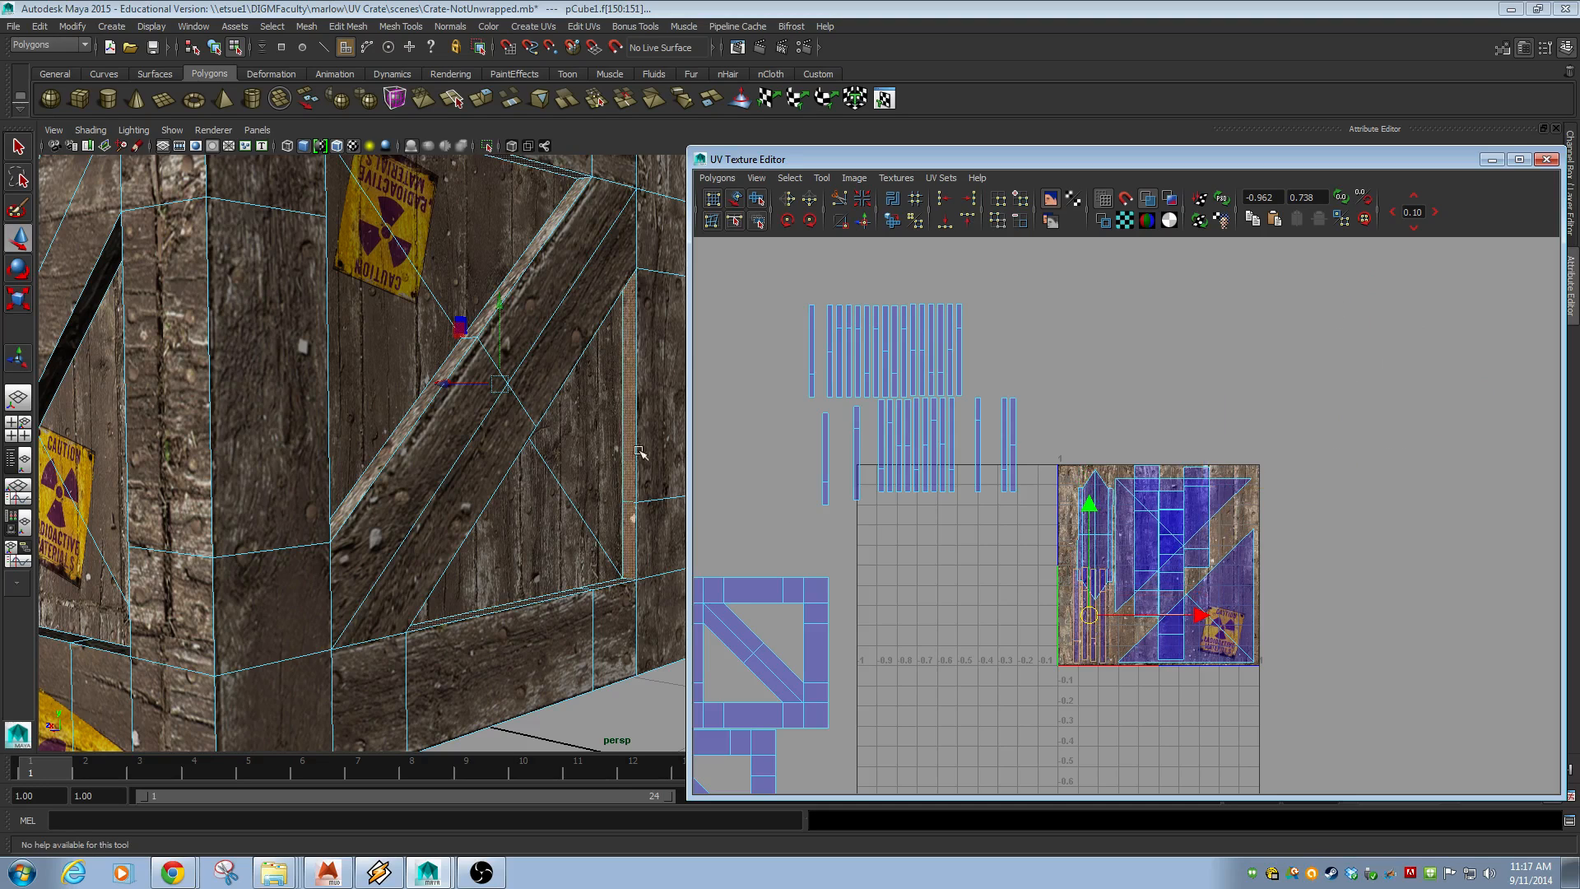
# - Return to object mode, deselect the crate to examine the strips' wood grain on its sides, and reselect the crate
pyautogui.keyDown('alt'); pyautogui.moveTo(638, 452); pyautogui.dragTo(540, 555); pyautogui.keyUp('alt')
pyautogui.press('F8')
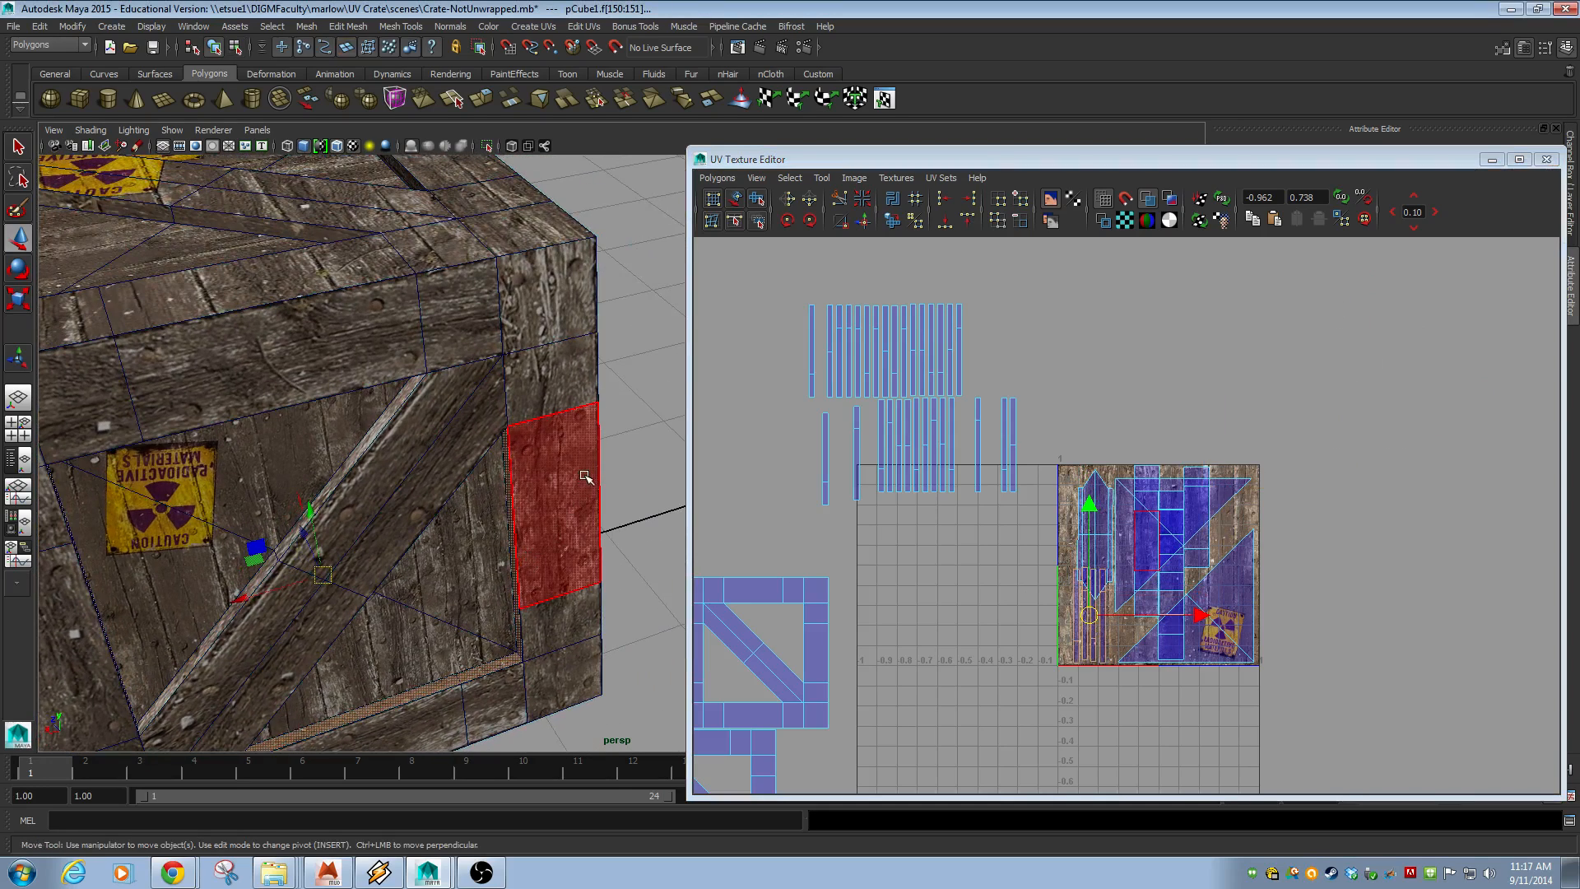
pyautogui.press('f')
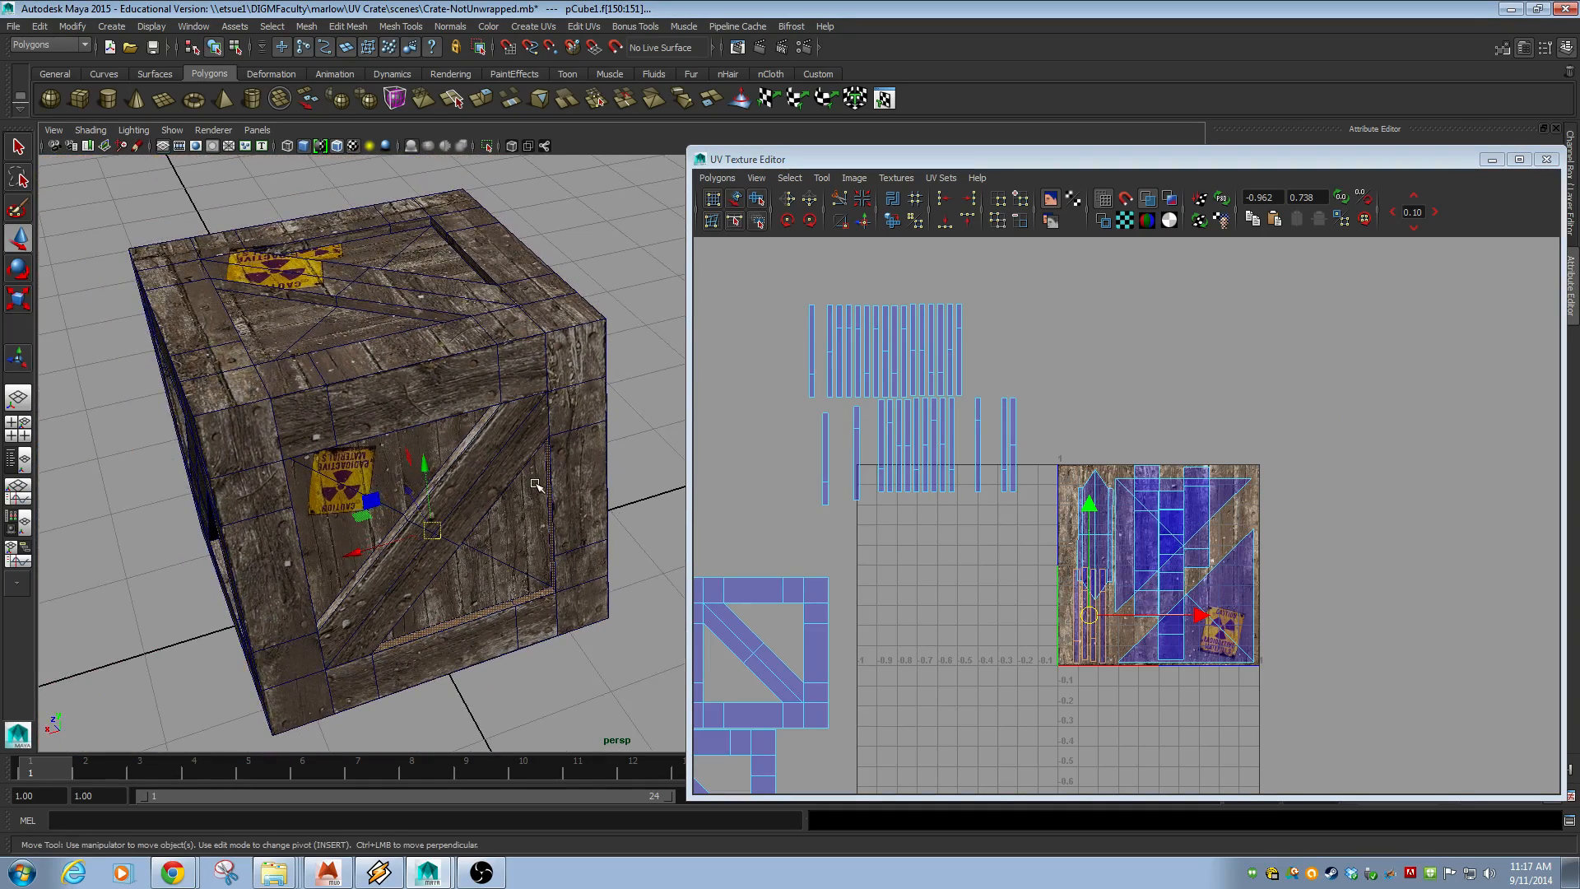
pyautogui.click(625, 490)
pyautogui.keyDown('alt'); pyautogui.moveTo(477, 626); pyautogui.dragTo(503, 596); pyautogui.keyUp('alt')
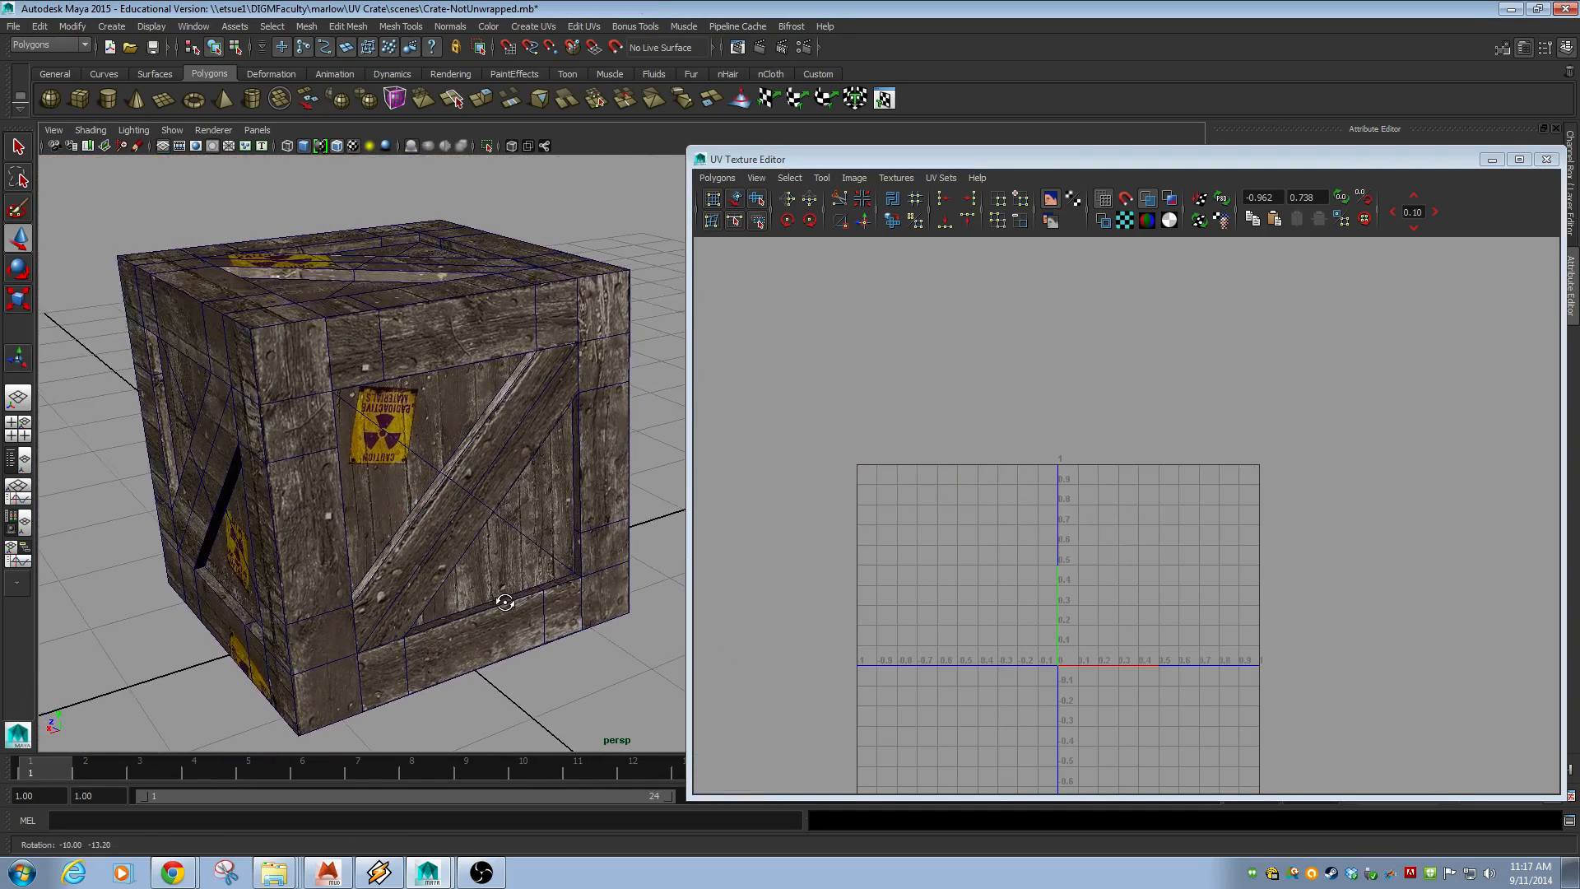
pyautogui.keyDown('alt'); pyautogui.moveTo(503, 597); pyautogui.dragTo(565, 559, button='middle'); pyautogui.keyUp('alt')
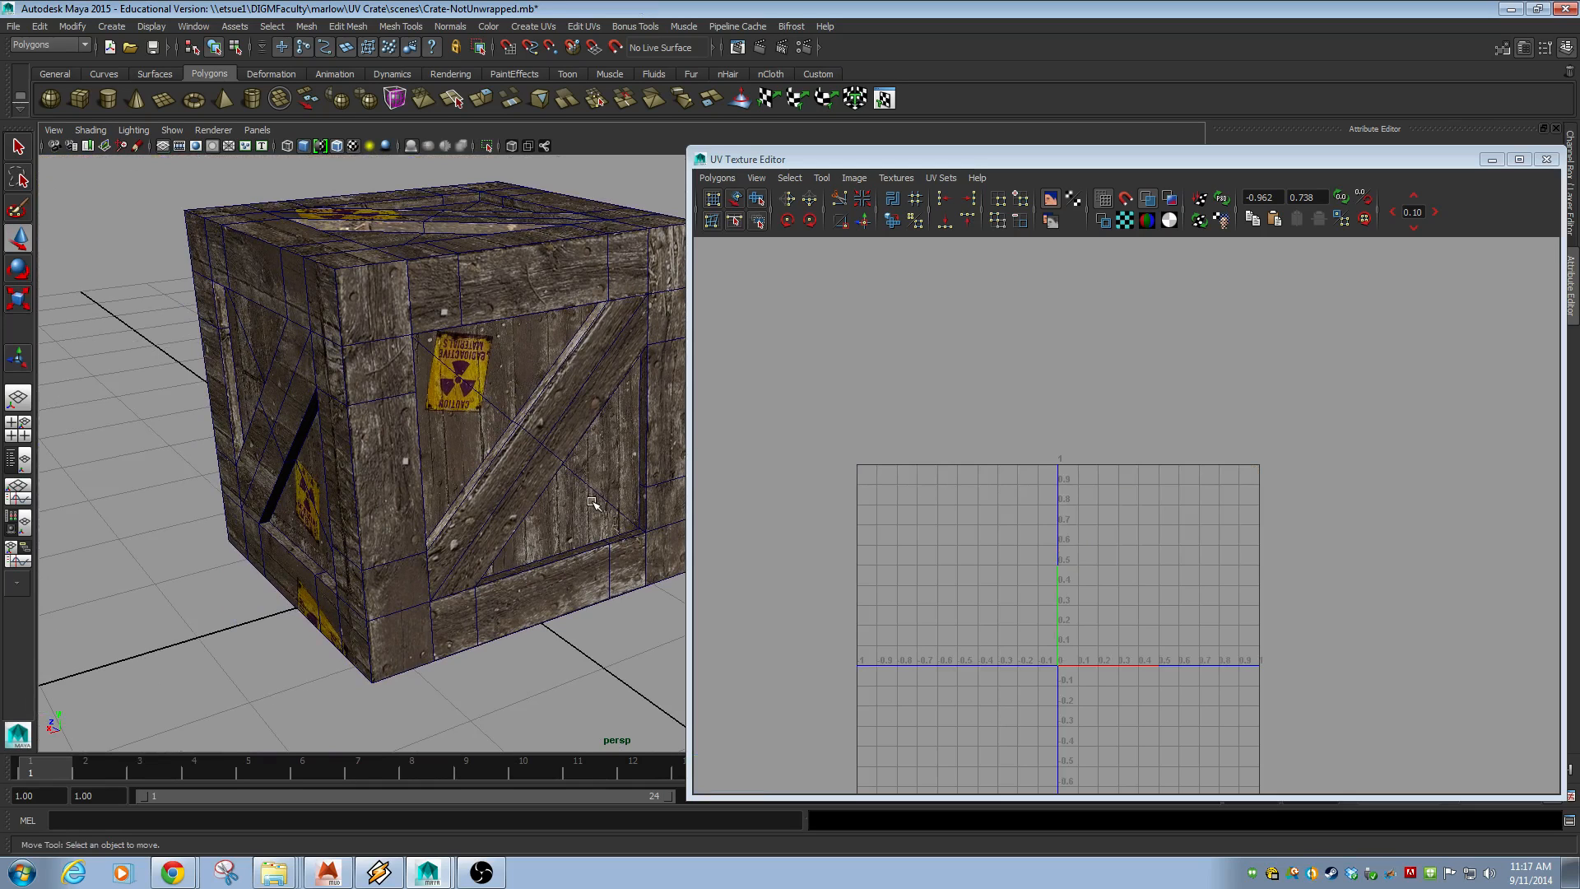
pyautogui.keyDown('alt'); pyautogui.moveTo(511, 537); pyautogui.dragTo(525, 547); pyautogui.keyUp('alt')
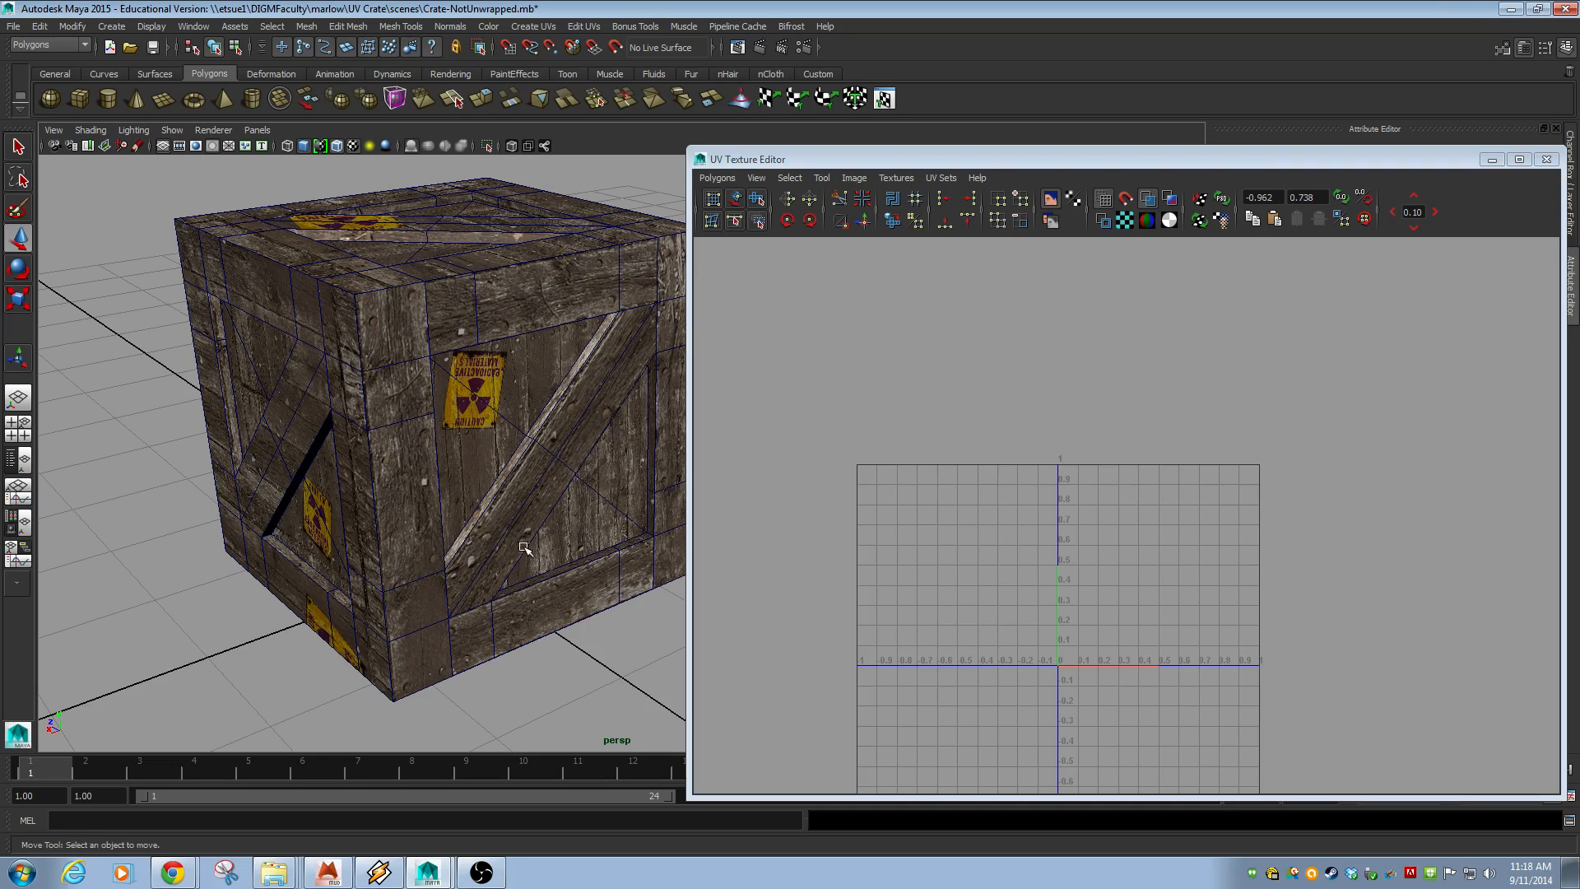
pyautogui.click(517, 485)
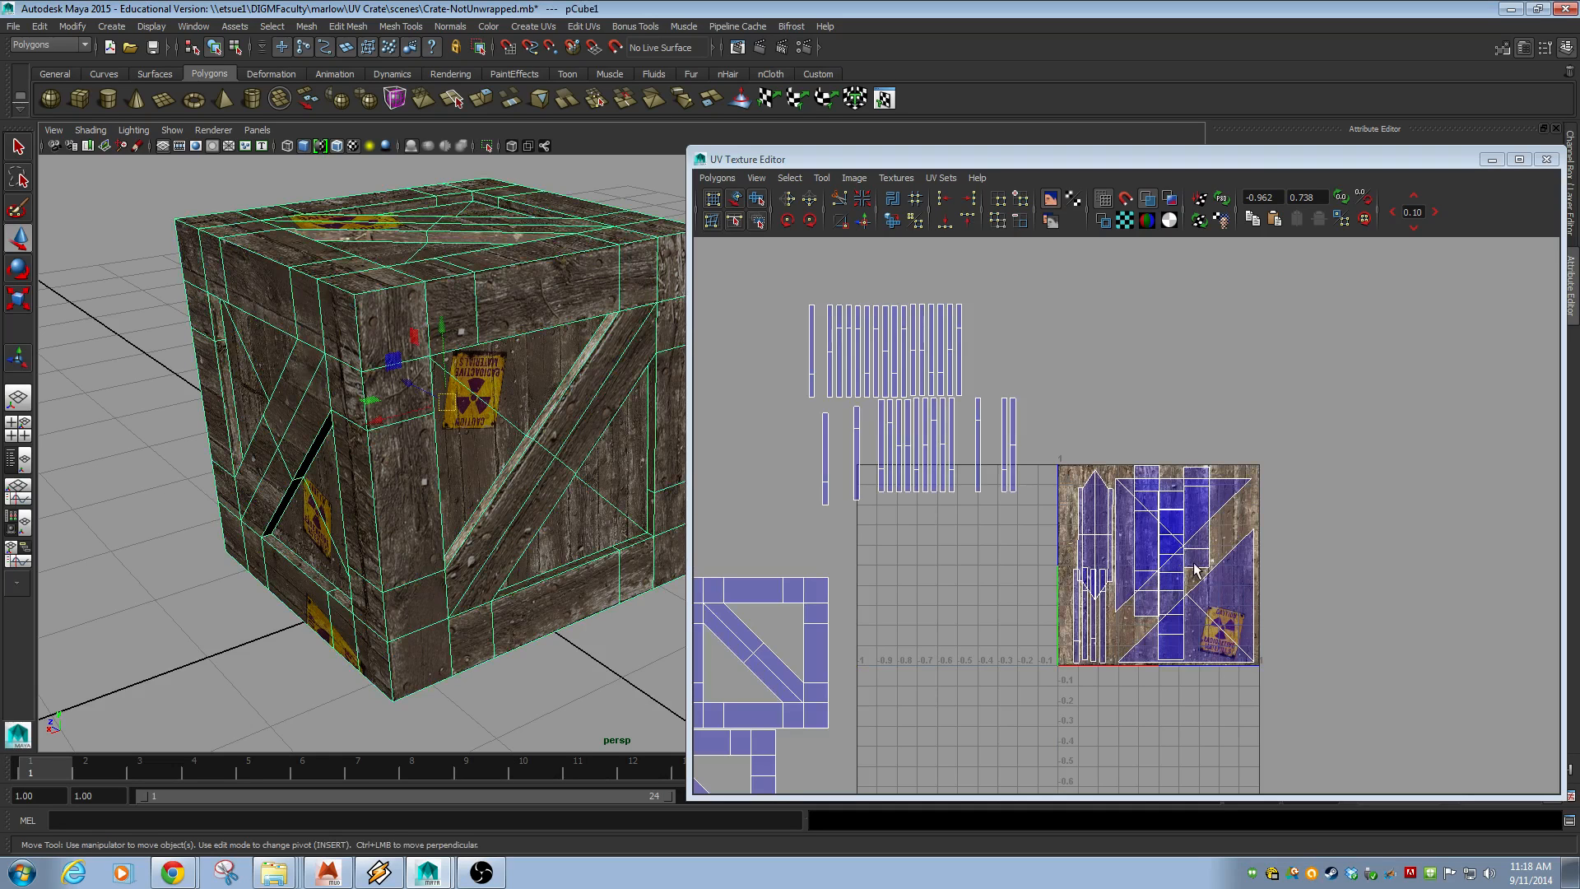